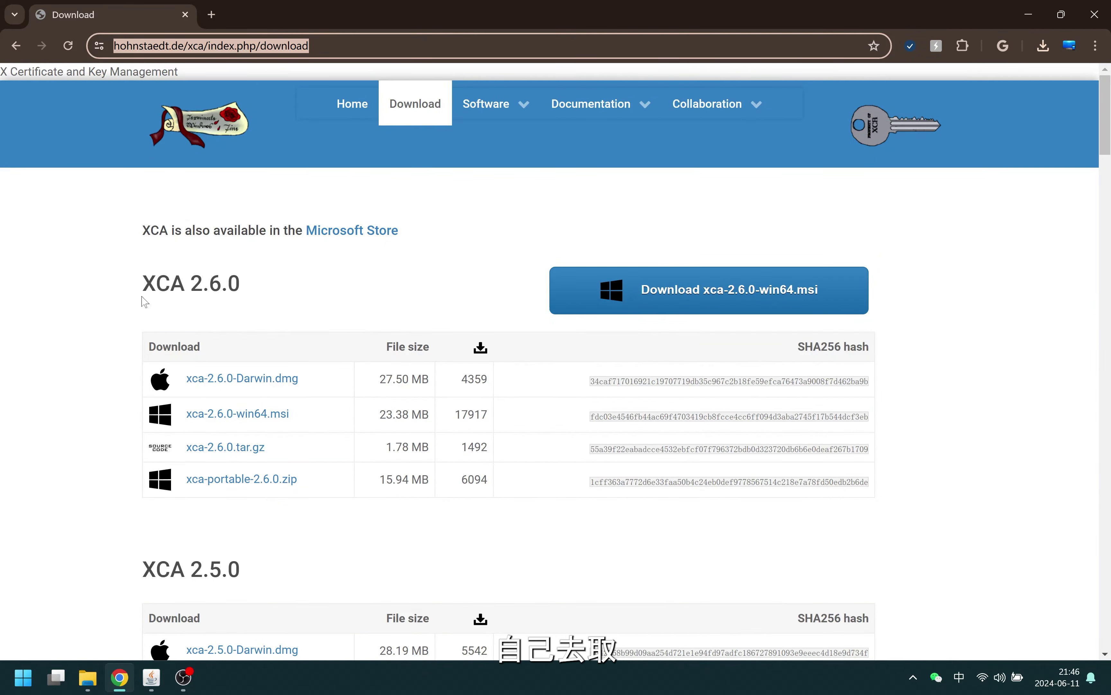
# Download xca-portable-2.6.0.zip from the XCA page and switch to the XCA folder window
pyautogui.moveTo(142, 292); pyautogui.dragTo(244, 287)
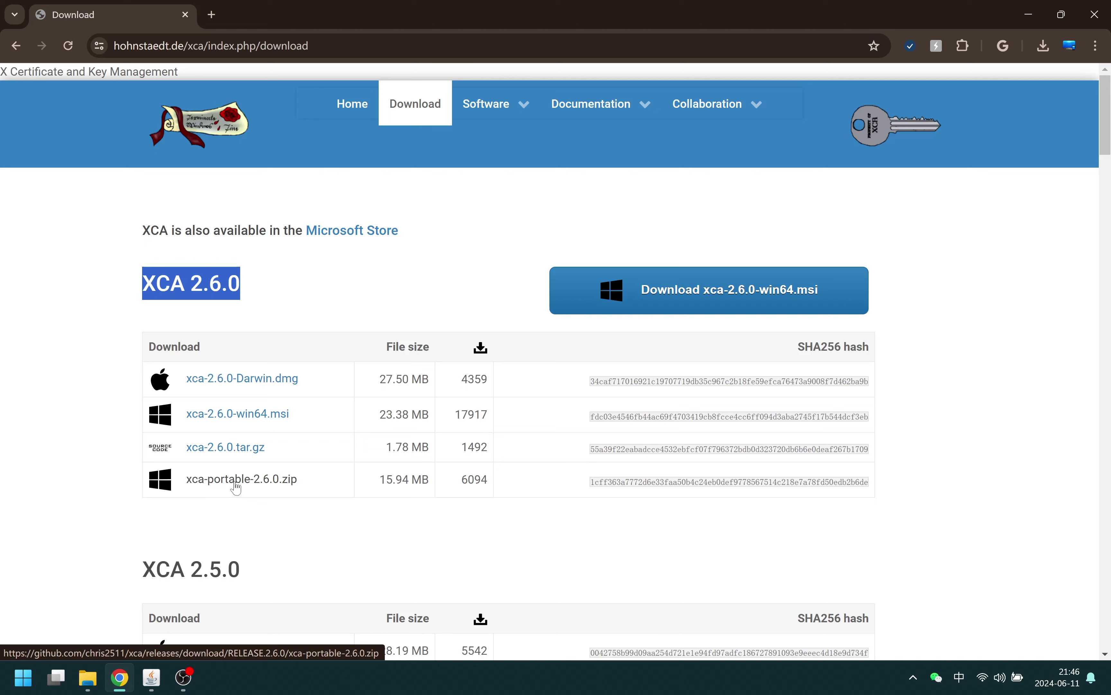
pyautogui.click(763, 298)
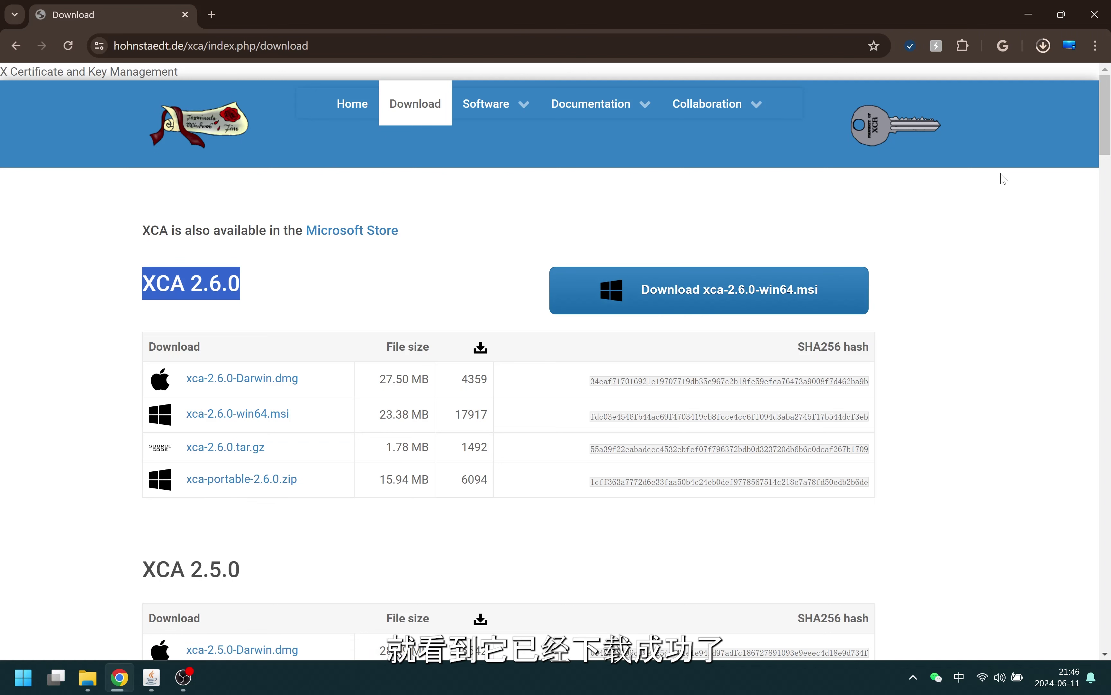
pyautogui.click(1043, 45)
pyautogui.click(1043, 45)
pyautogui.click(1042, 46)
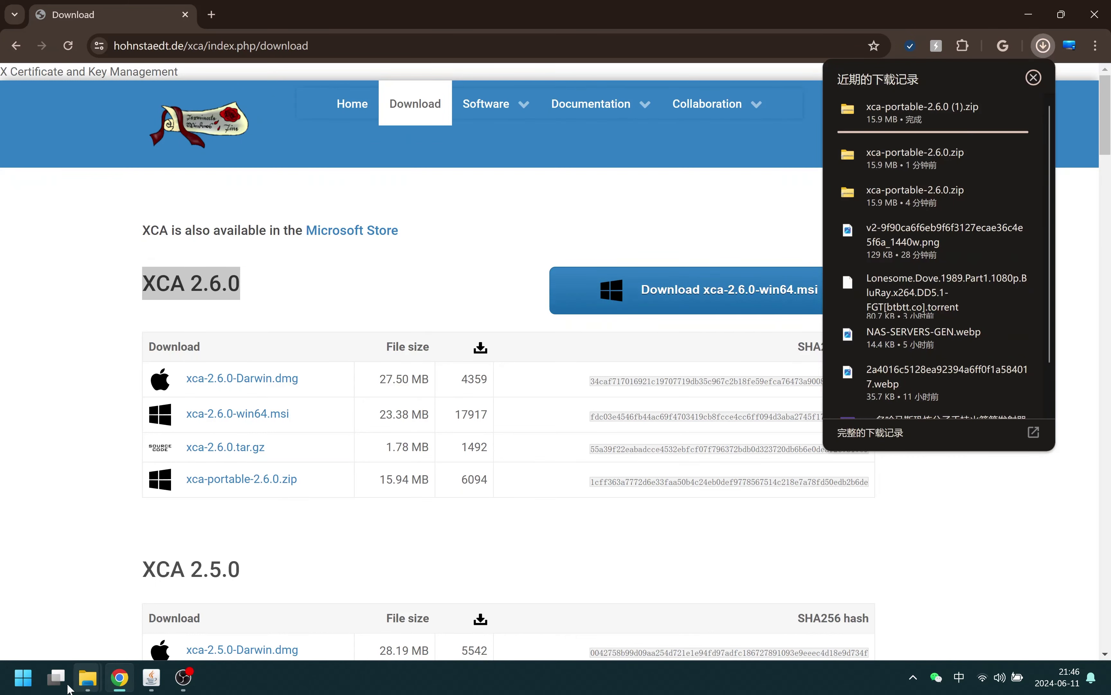
pyautogui.click(87, 677)
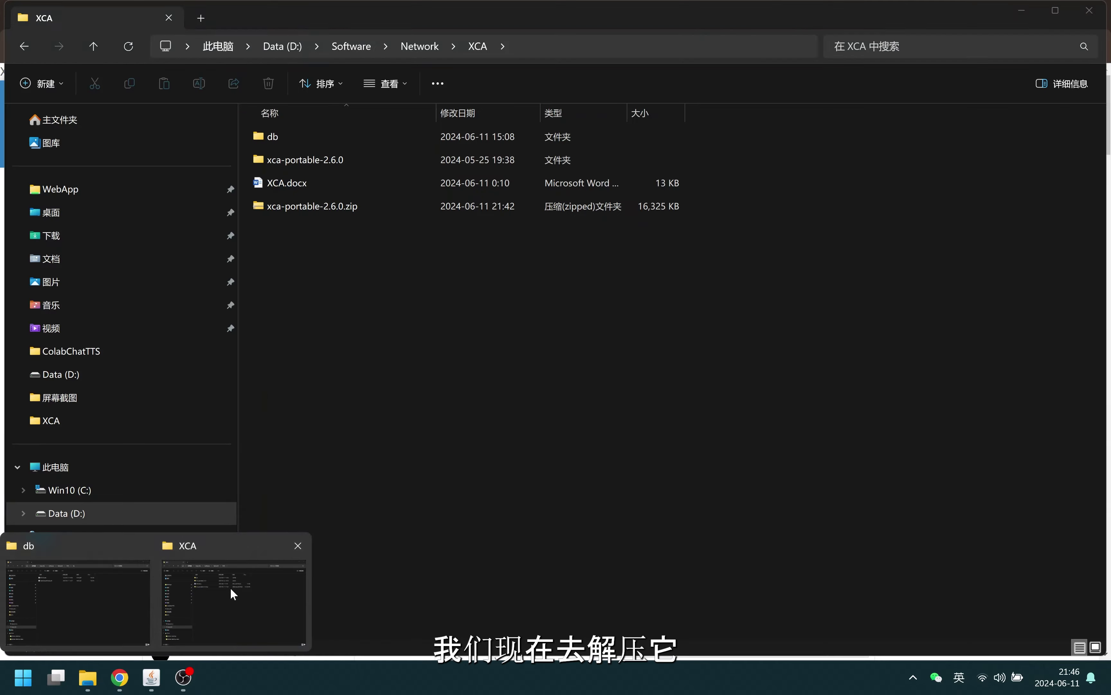
# Open the xca-portable-2.6.0 folder and run xca.exe
pyautogui.click(230, 594)
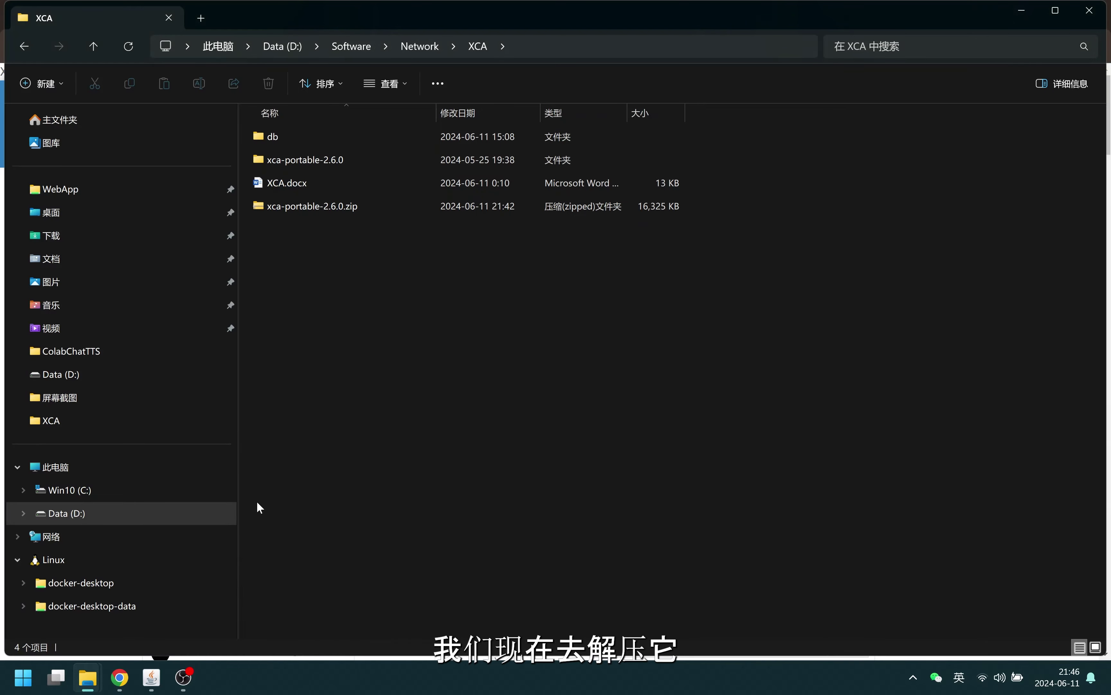
pyautogui.click(307, 205)
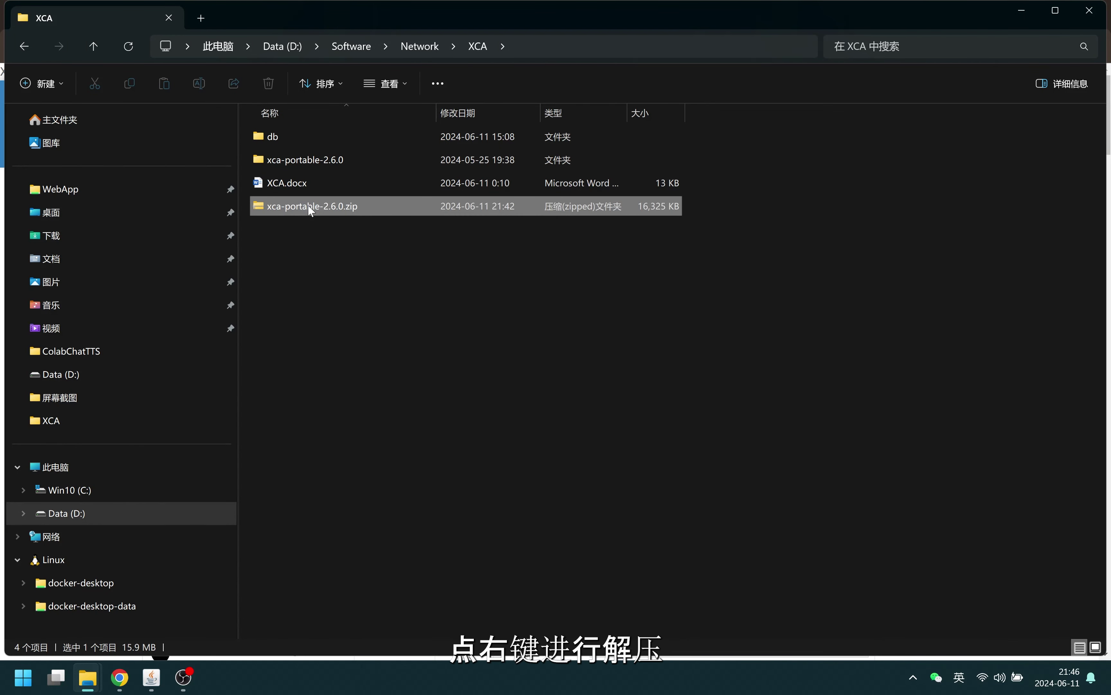
pyautogui.rightClick(309, 206)
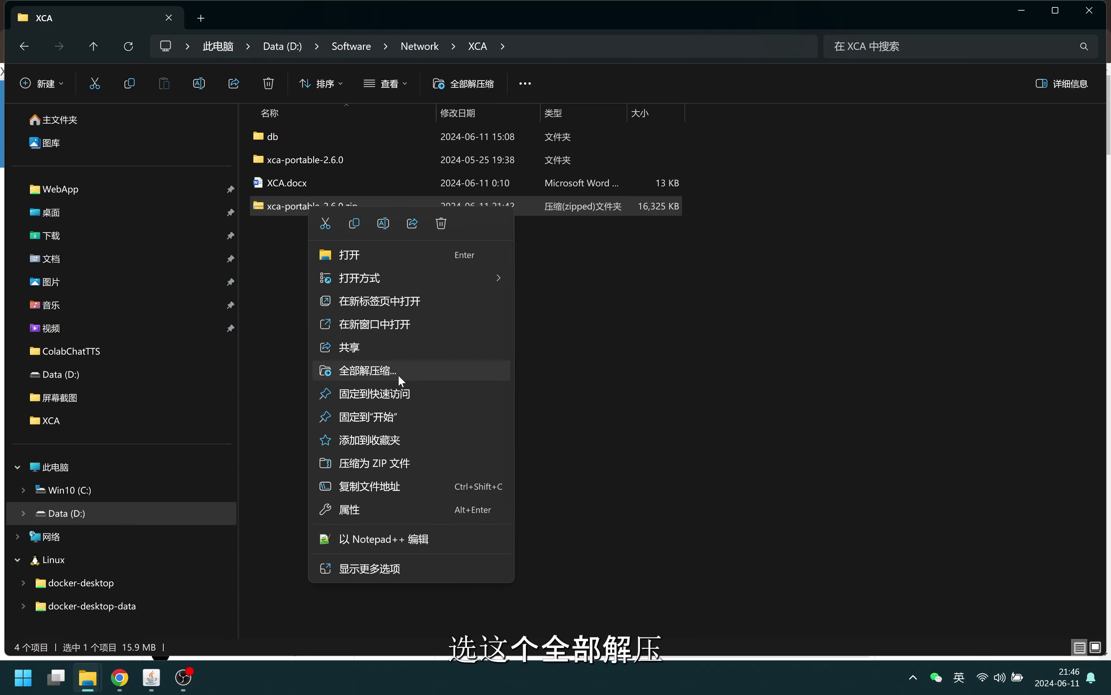
pyautogui.click(525, 380)
pyautogui.click(543, 365)
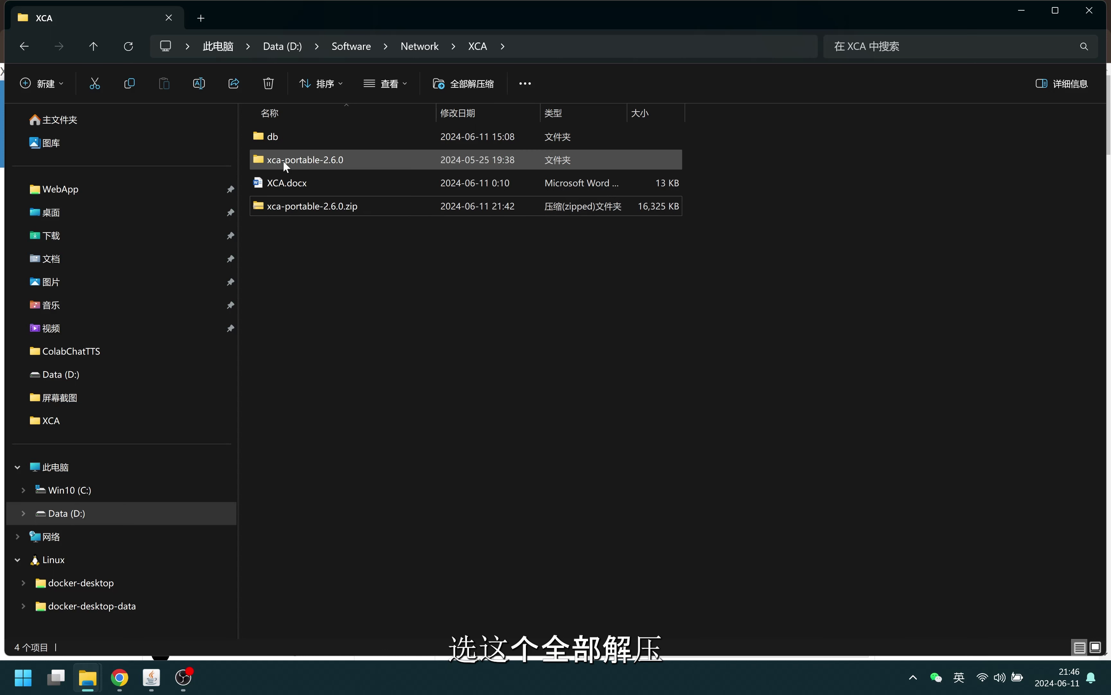
pyautogui.doubleClick(316, 156)
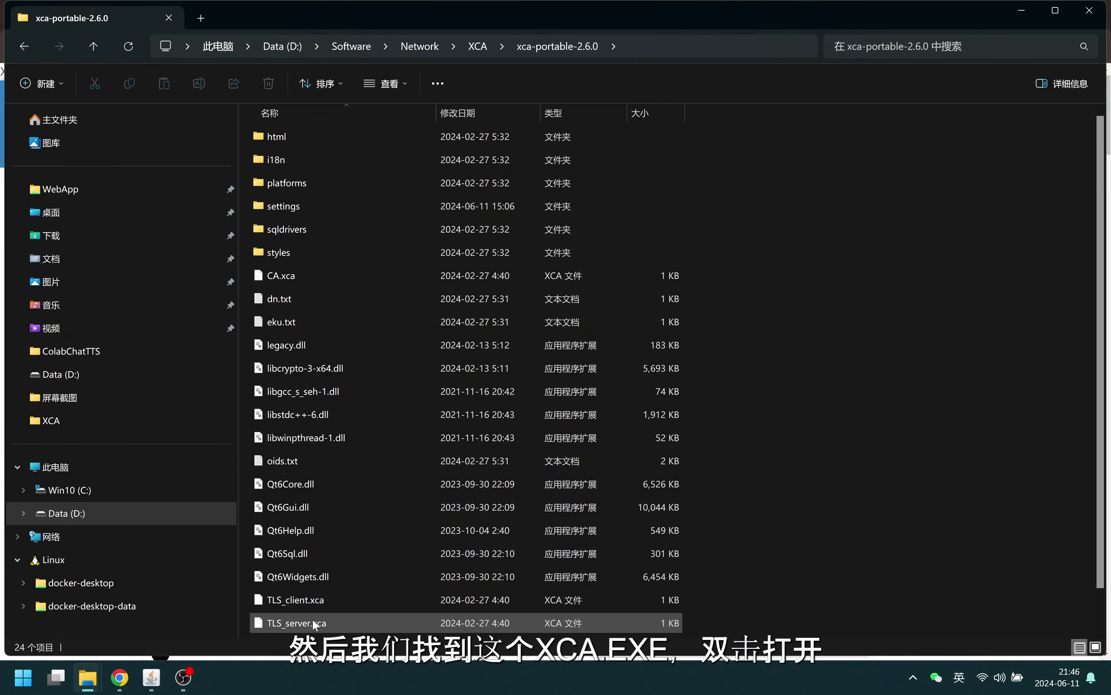
pyautogui.scroll(-1, 310, 615)
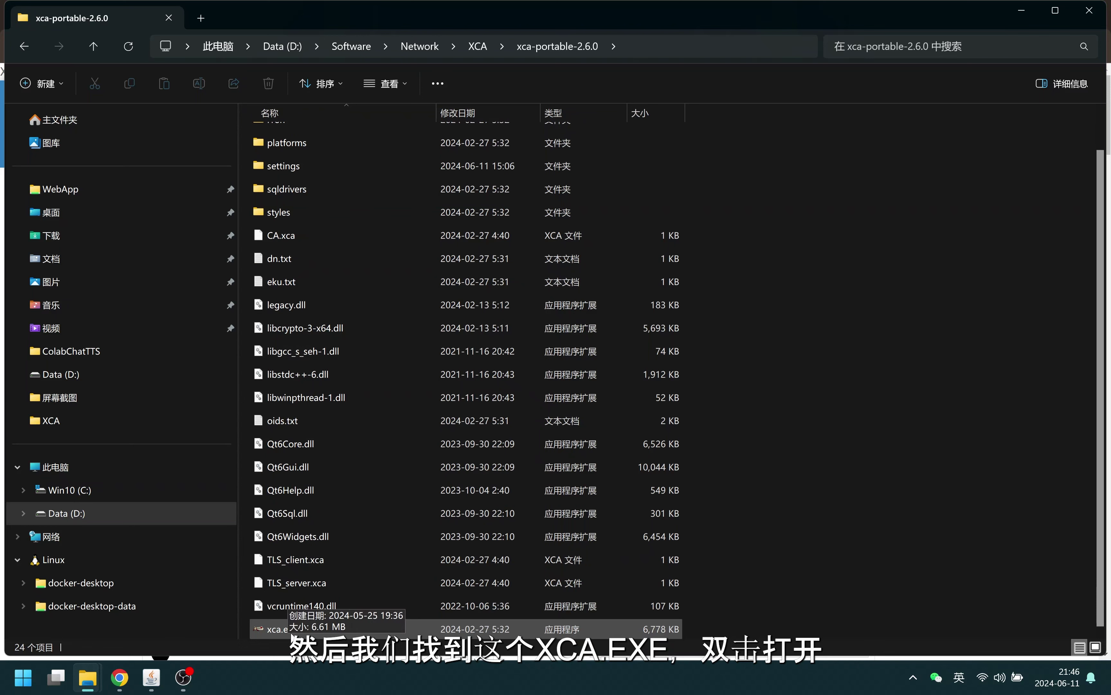
pyautogui.doubleClick(274, 631)
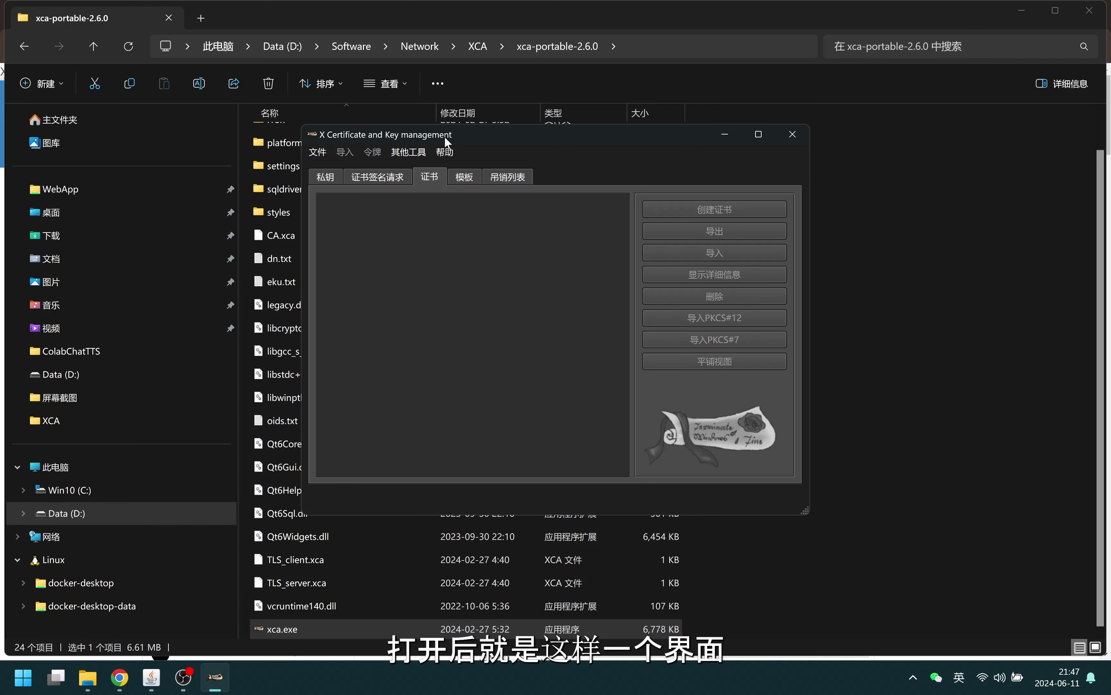
# Create a new XCA database file BKTCA1.xdb in the XCA\db folder
pyautogui.click(1021, 10)
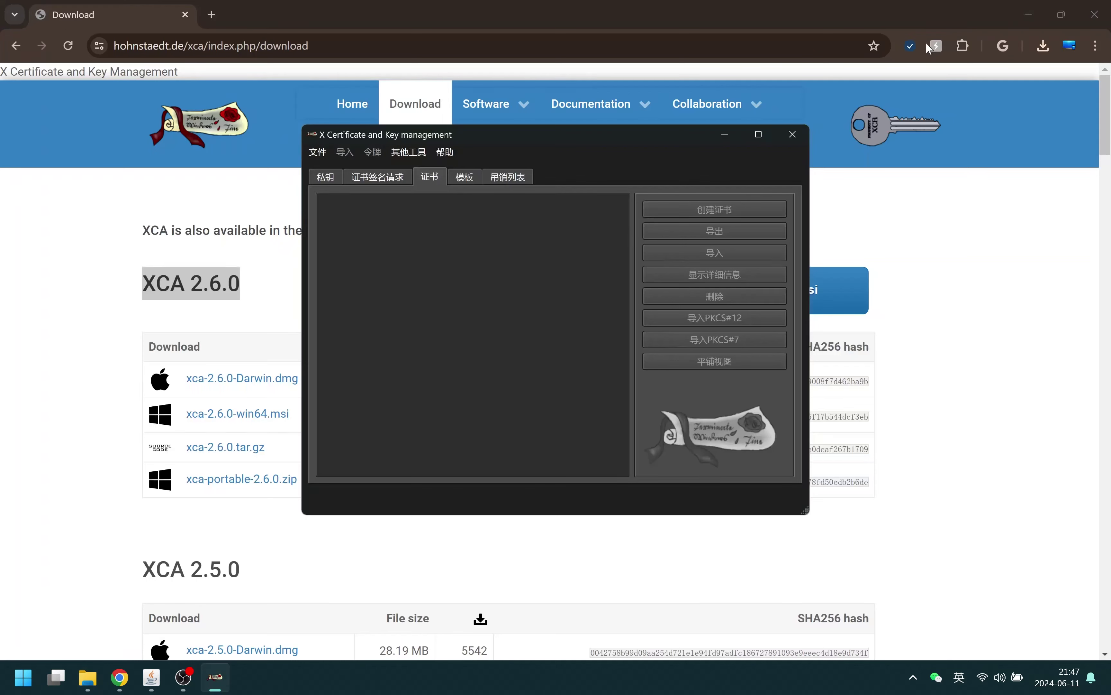
pyautogui.click(317, 152)
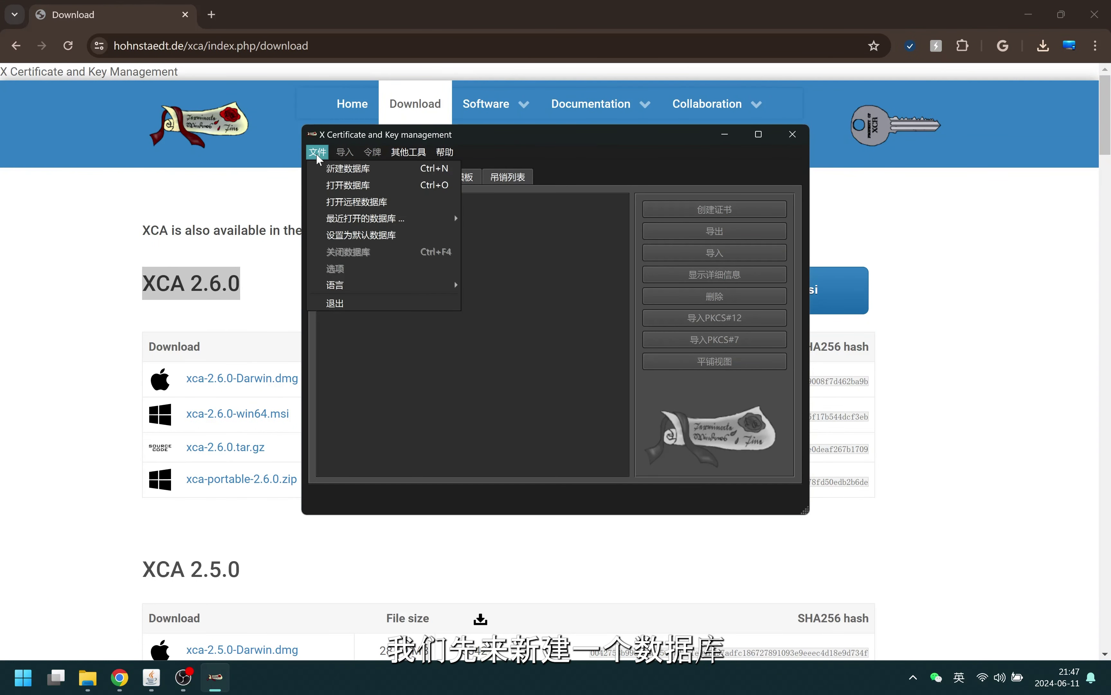
pyautogui.click(365, 170)
pyautogui.click(488, 183)
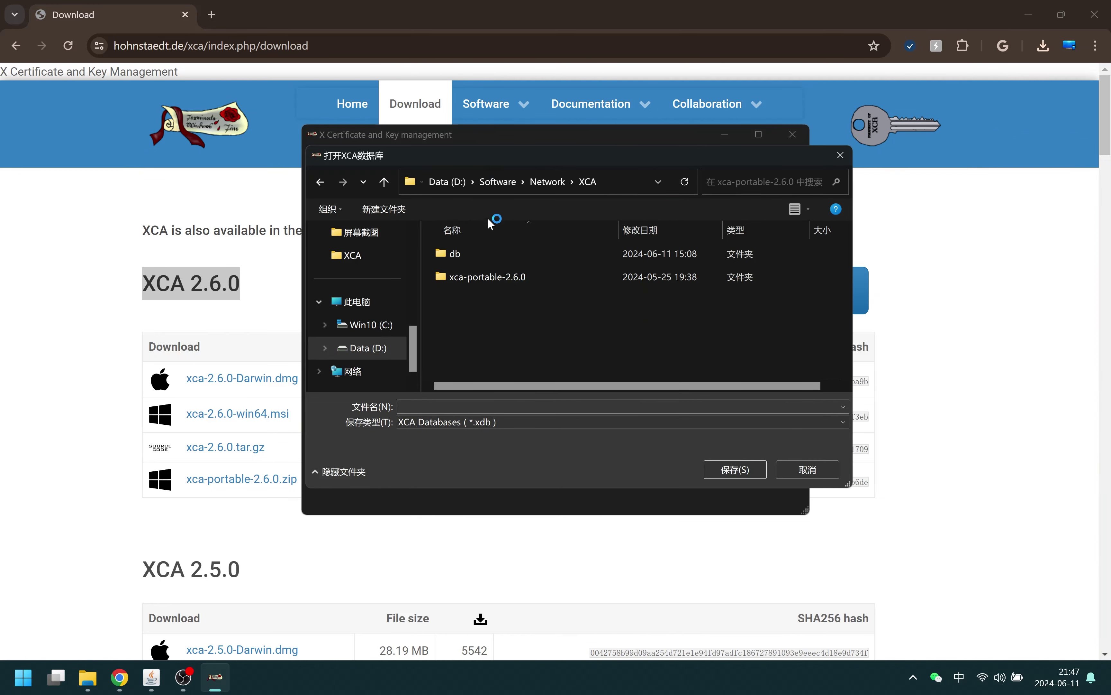
pyautogui.doubleClick(463, 250)
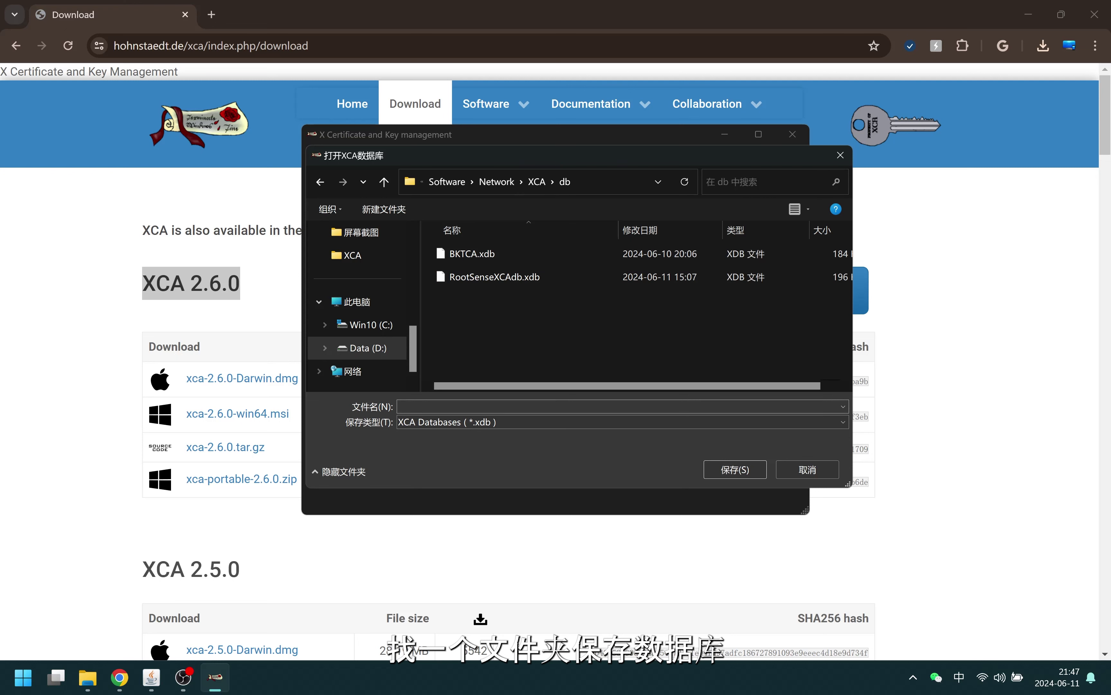
pyautogui.write('BKT')
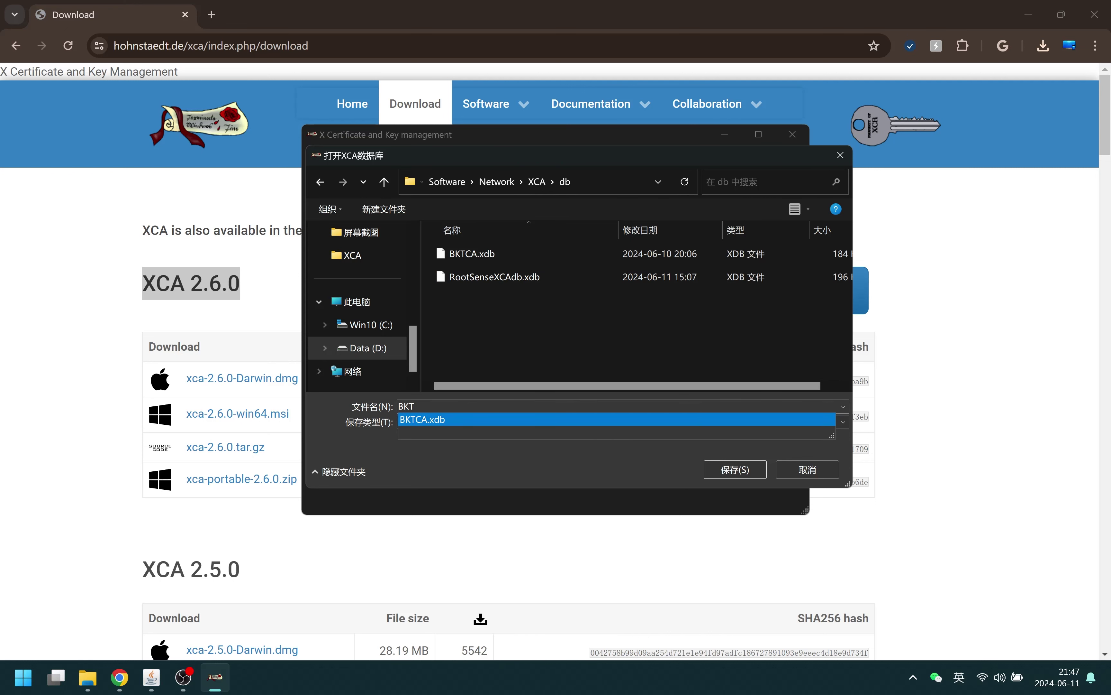
pyautogui.click(448, 419)
pyautogui.click(431, 407)
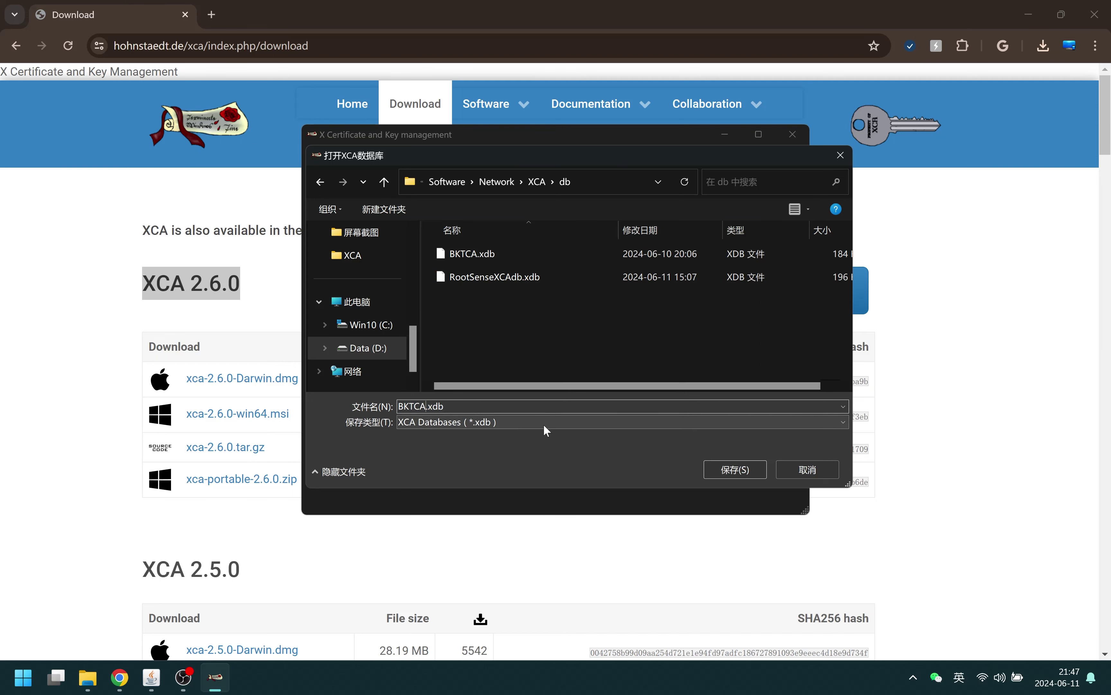
pyautogui.write('1')
pyautogui.click(745, 469)
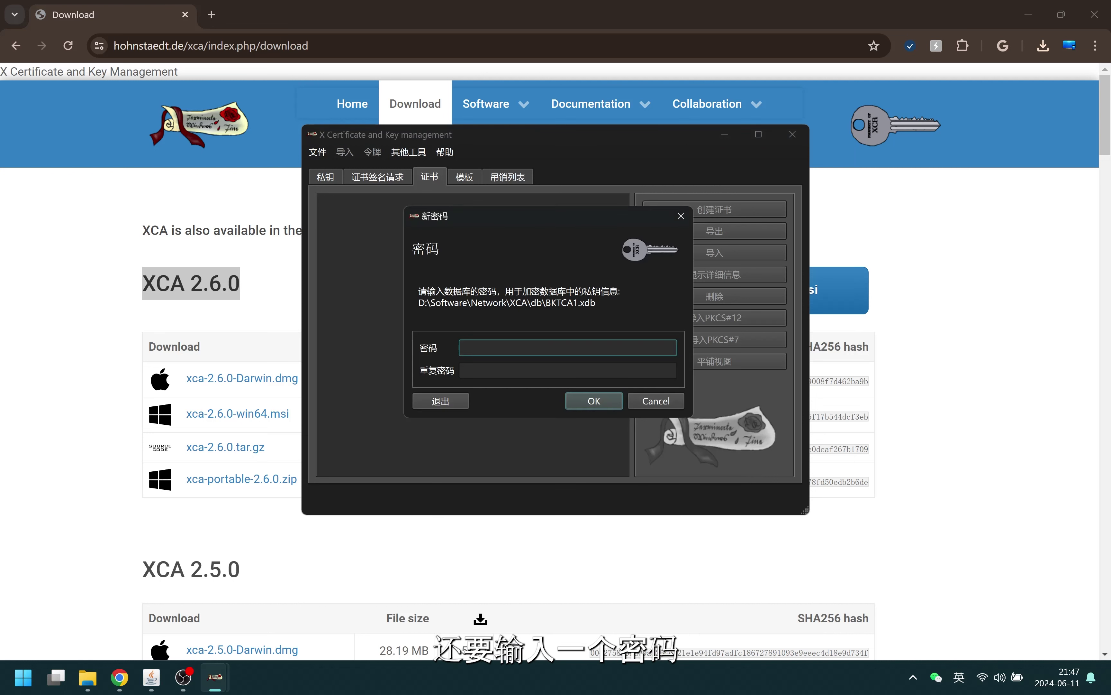
# Set and confirm the database password, then dismiss the insecure-algorithm warning
pyautogui.write('1234567')
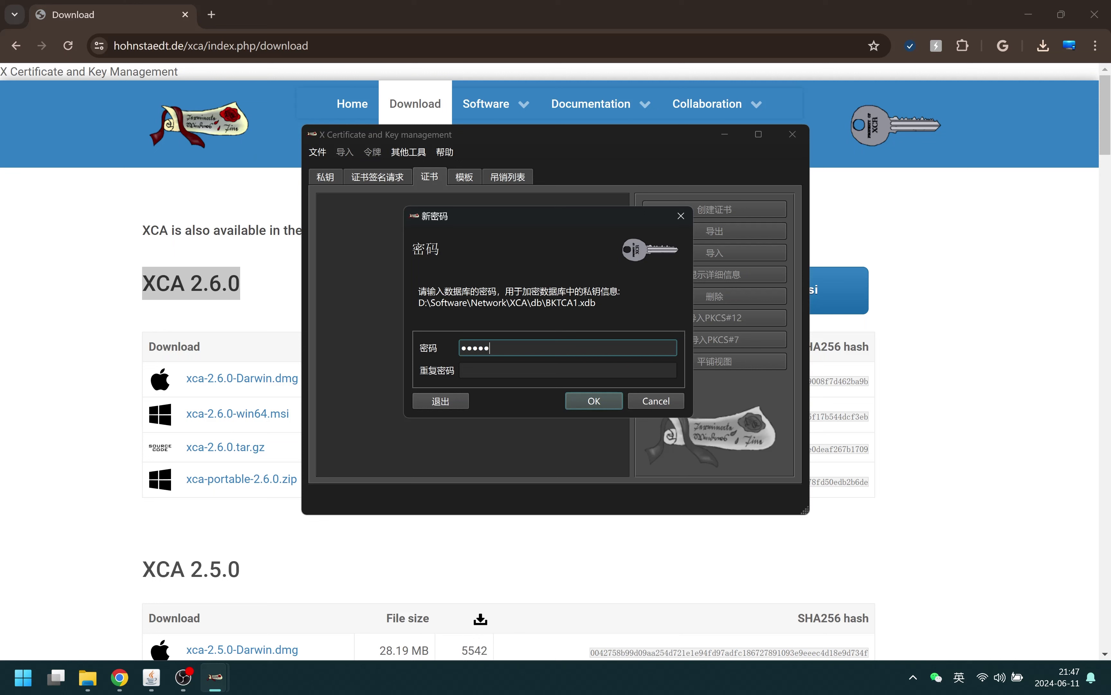
pyautogui.click(568, 370)
pyautogui.write('1234567')
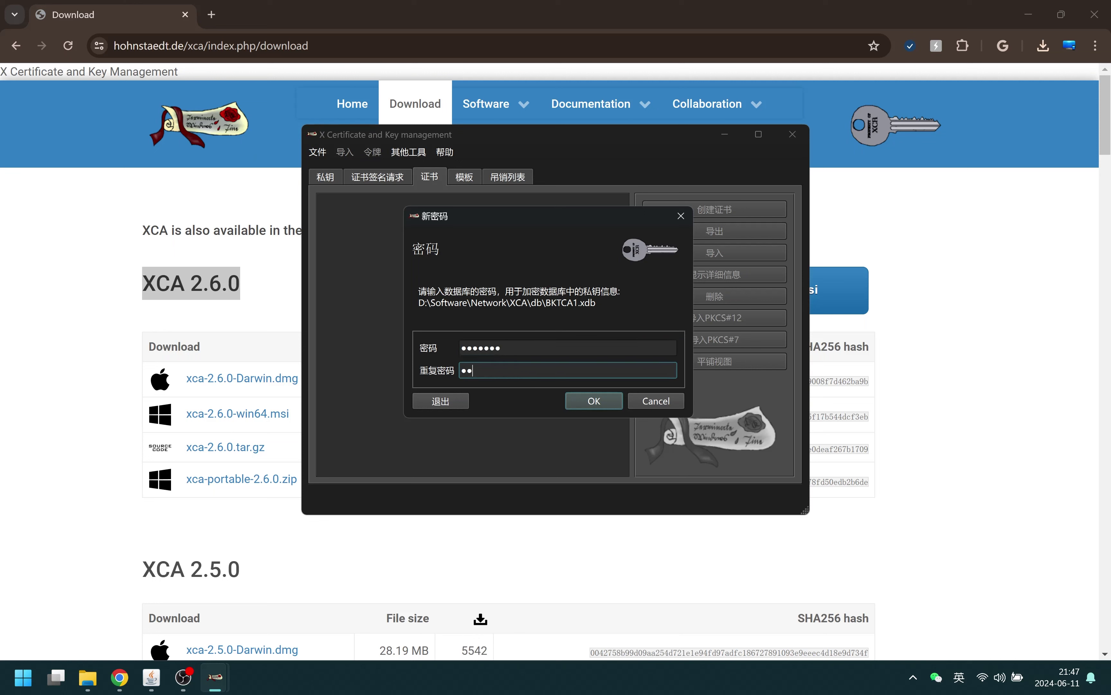
pyautogui.click(602, 401)
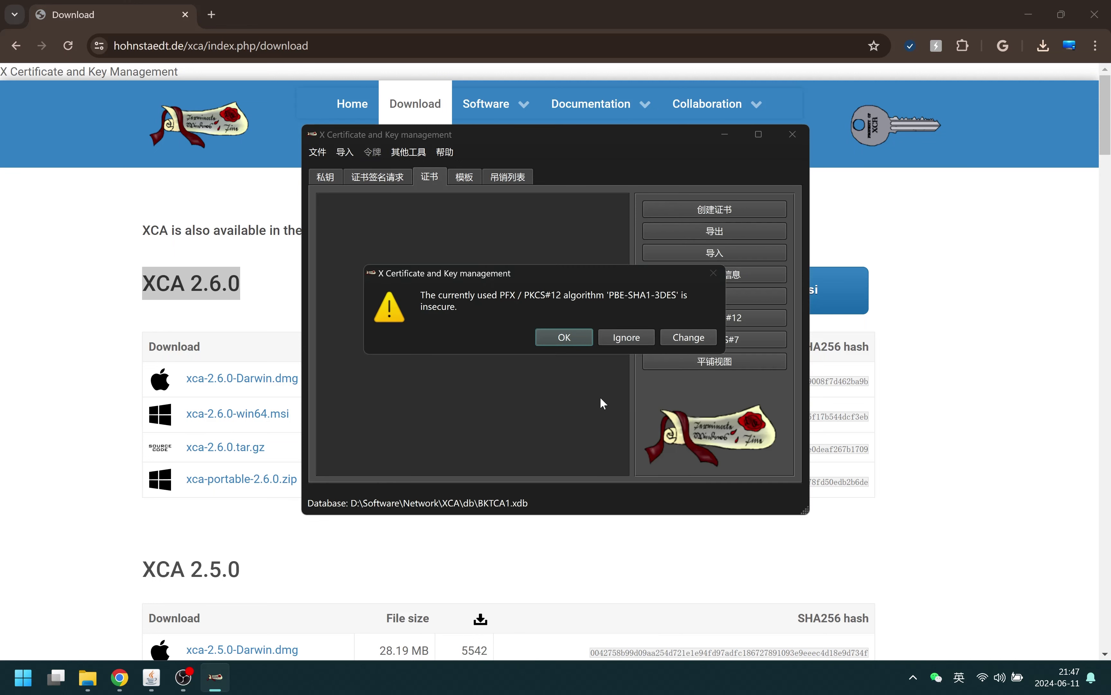
pyautogui.click(572, 335)
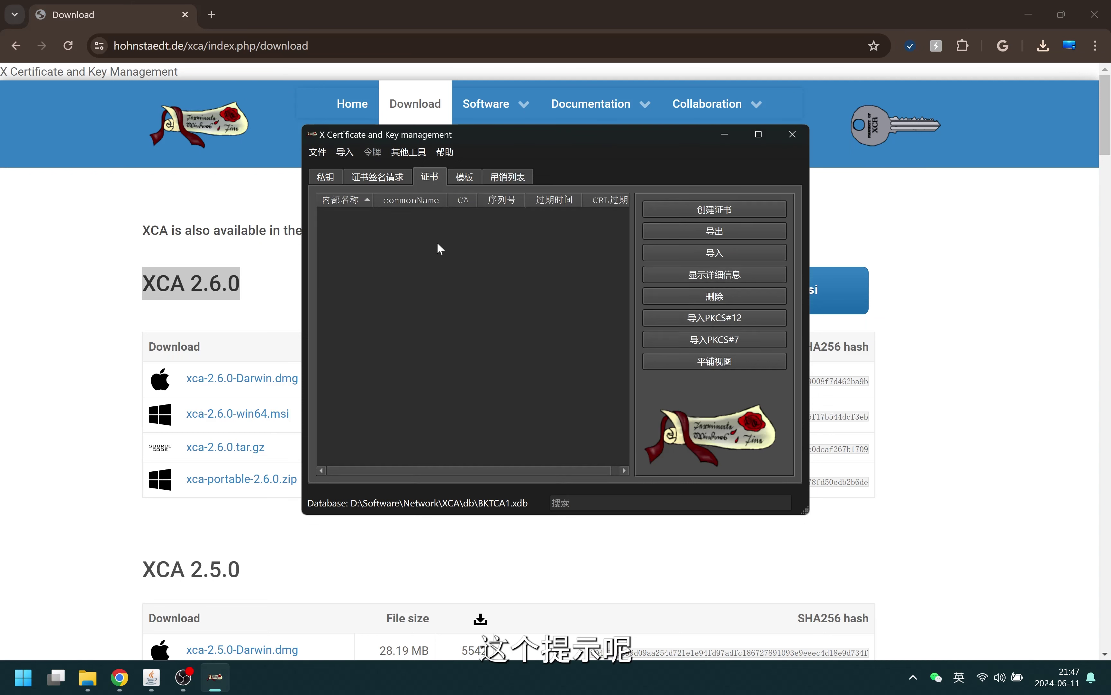
# Set the PKCS12 encryption algorithm to AES-256-CBC in XCA Options
pyautogui.click(317, 152)
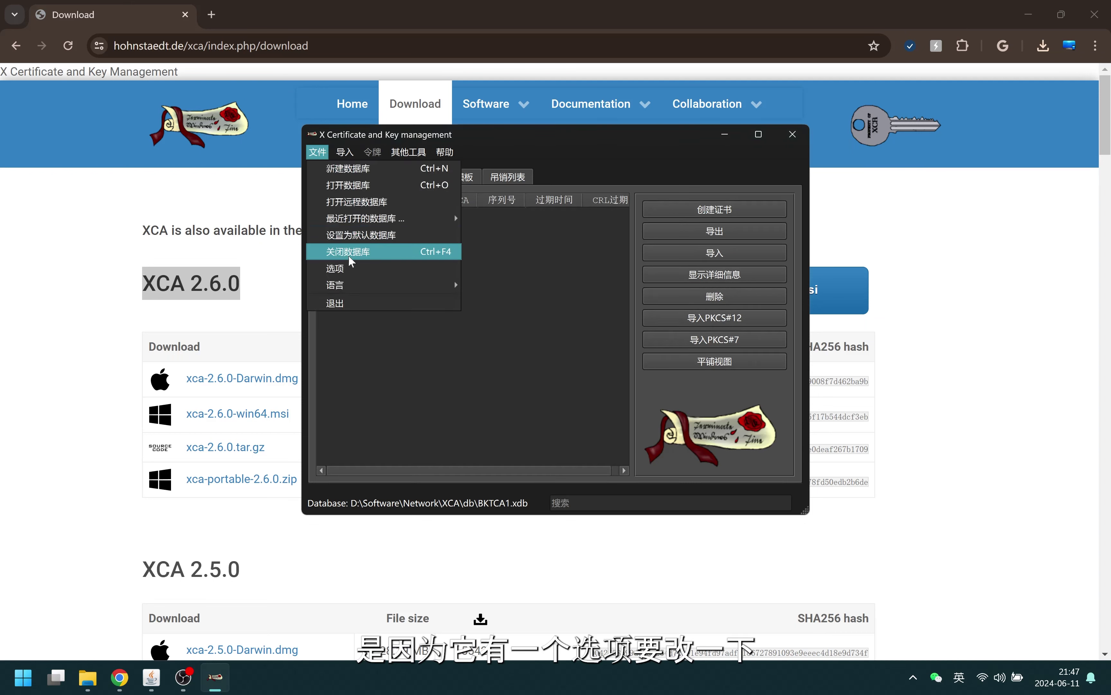
pyautogui.click(359, 267)
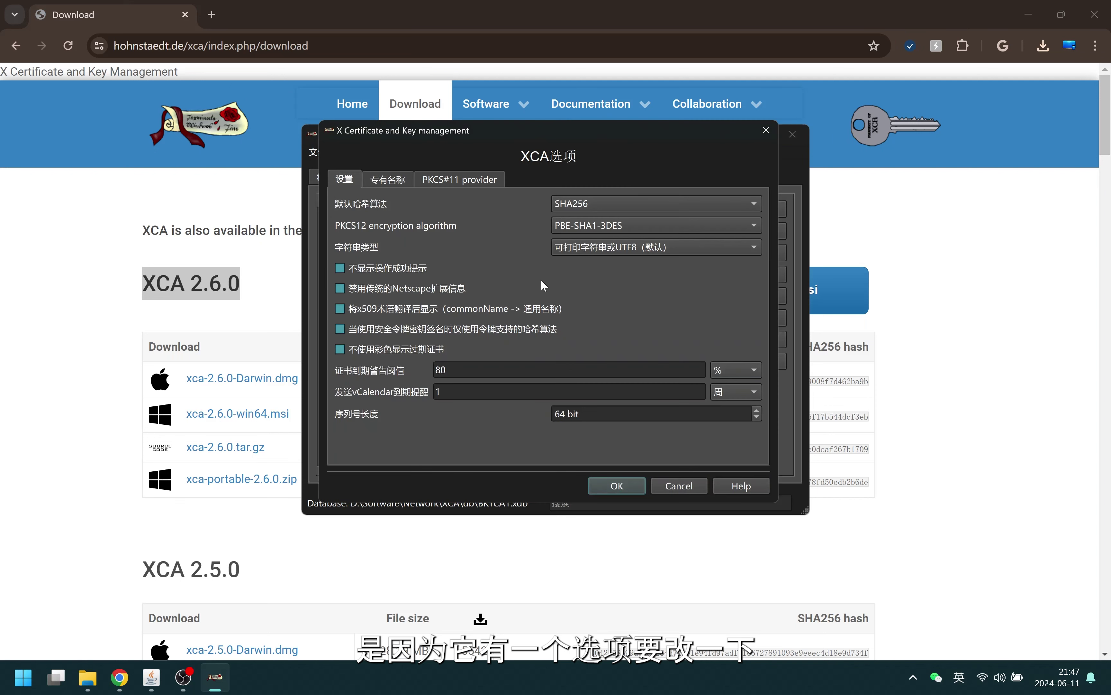
pyautogui.click(604, 228)
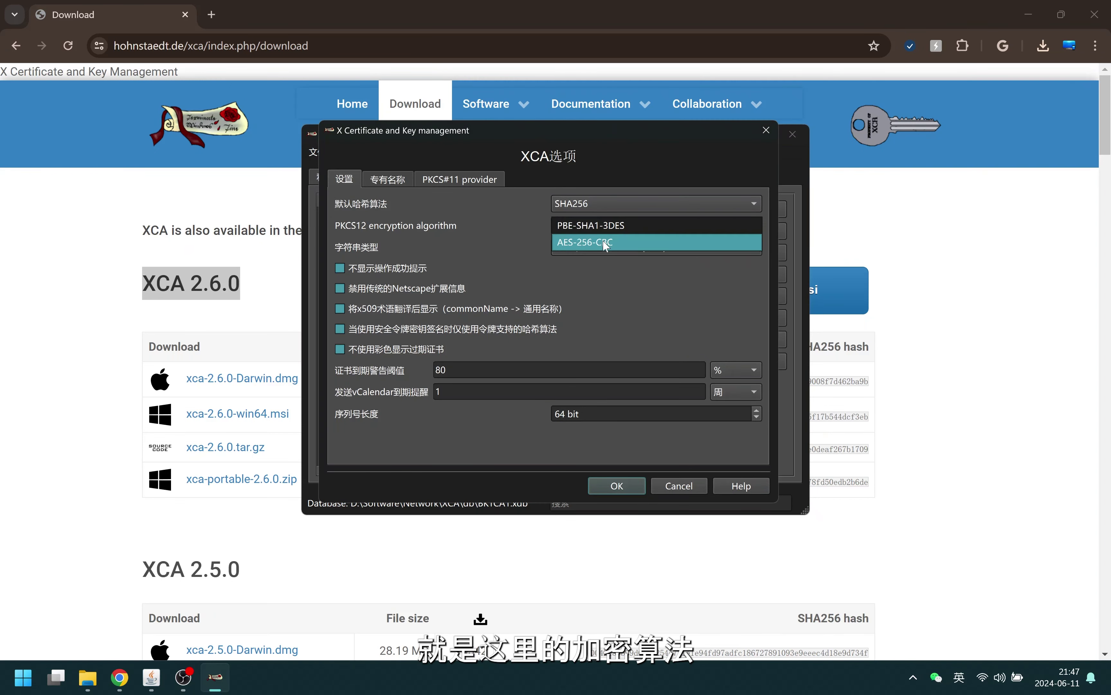
pyautogui.click(602, 241)
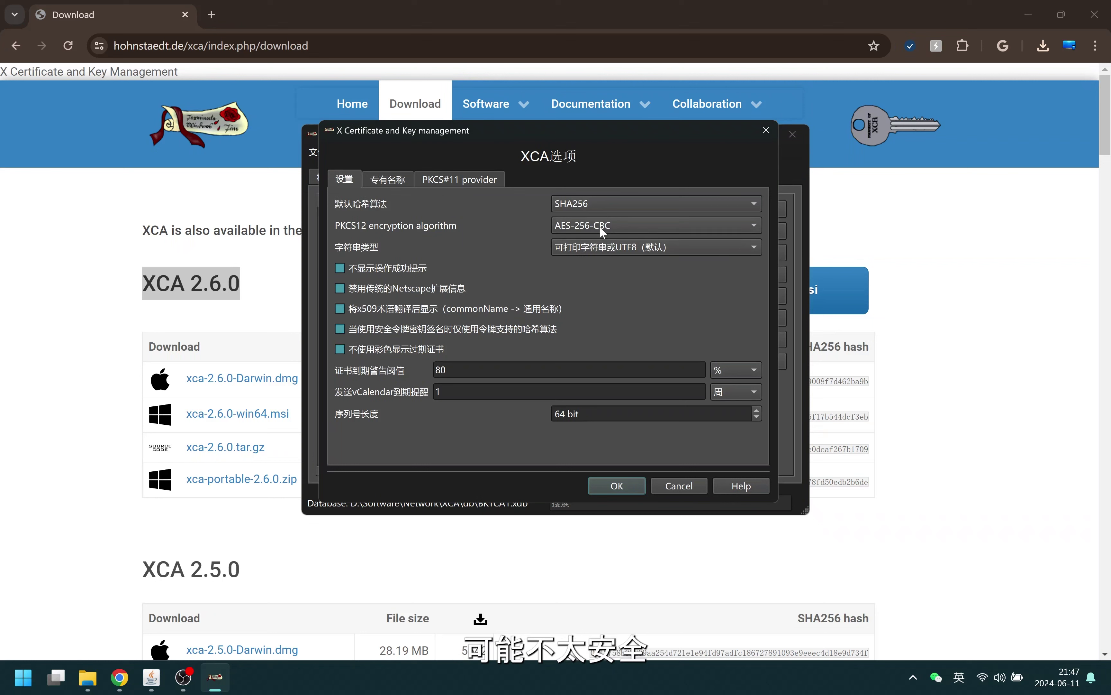
pyautogui.click(600, 226)
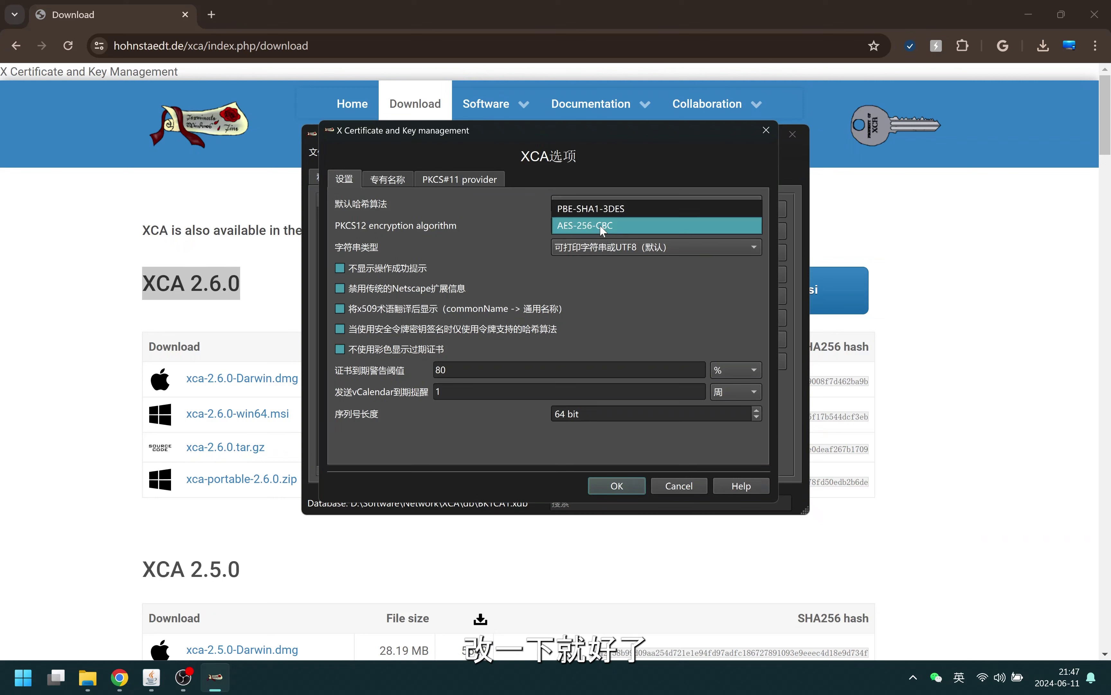
pyautogui.click(599, 225)
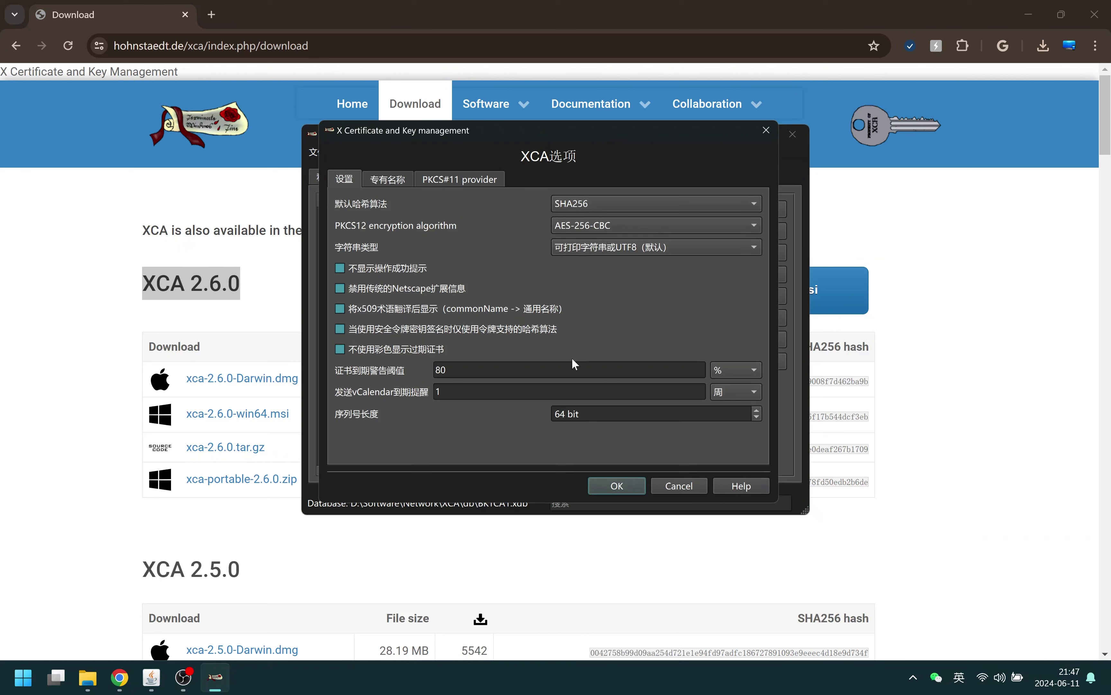
pyautogui.click(602, 483)
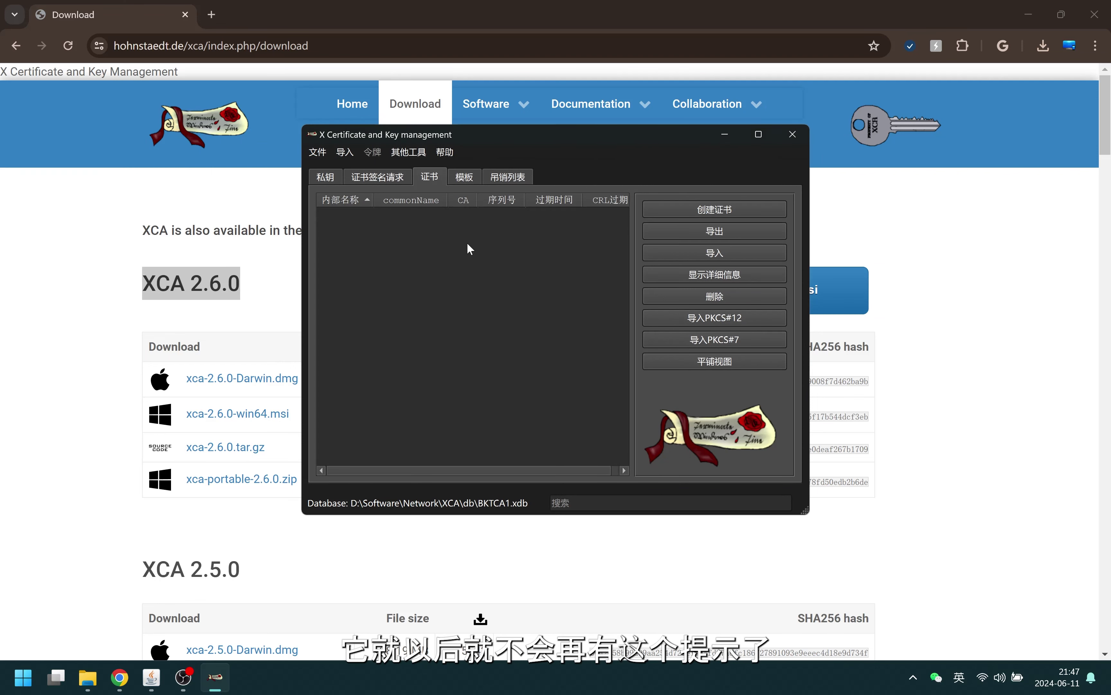
# Start a new certificate using the [default] CA template with all its settings applied
pyautogui.click(722, 210)
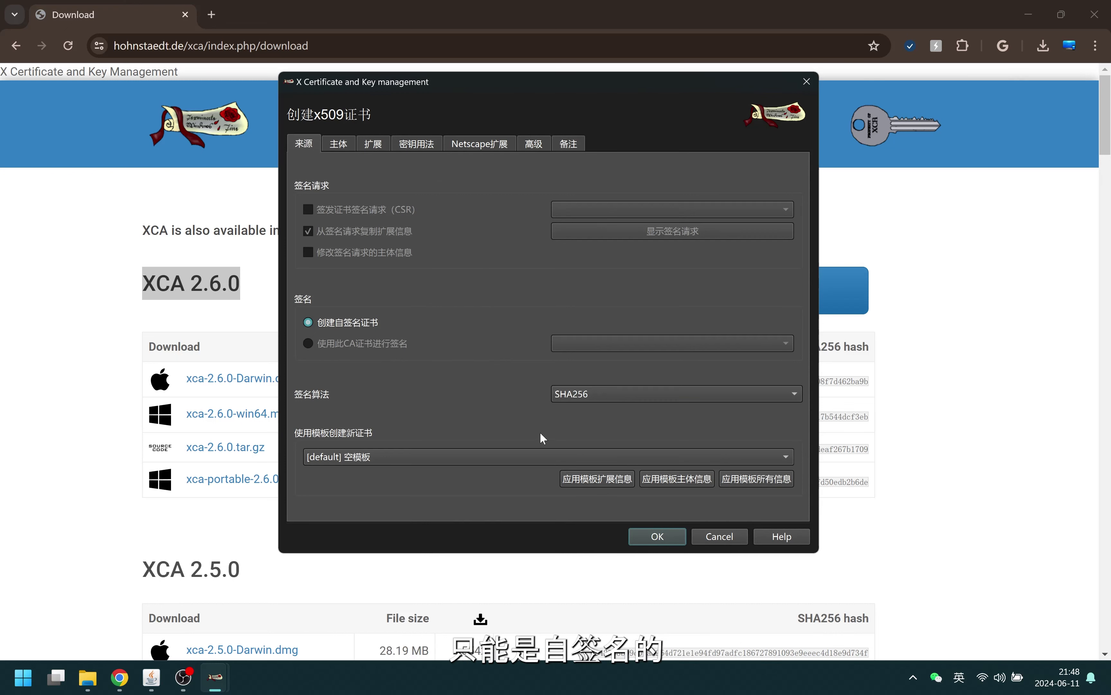
pyautogui.click(418, 462)
pyautogui.click(429, 475)
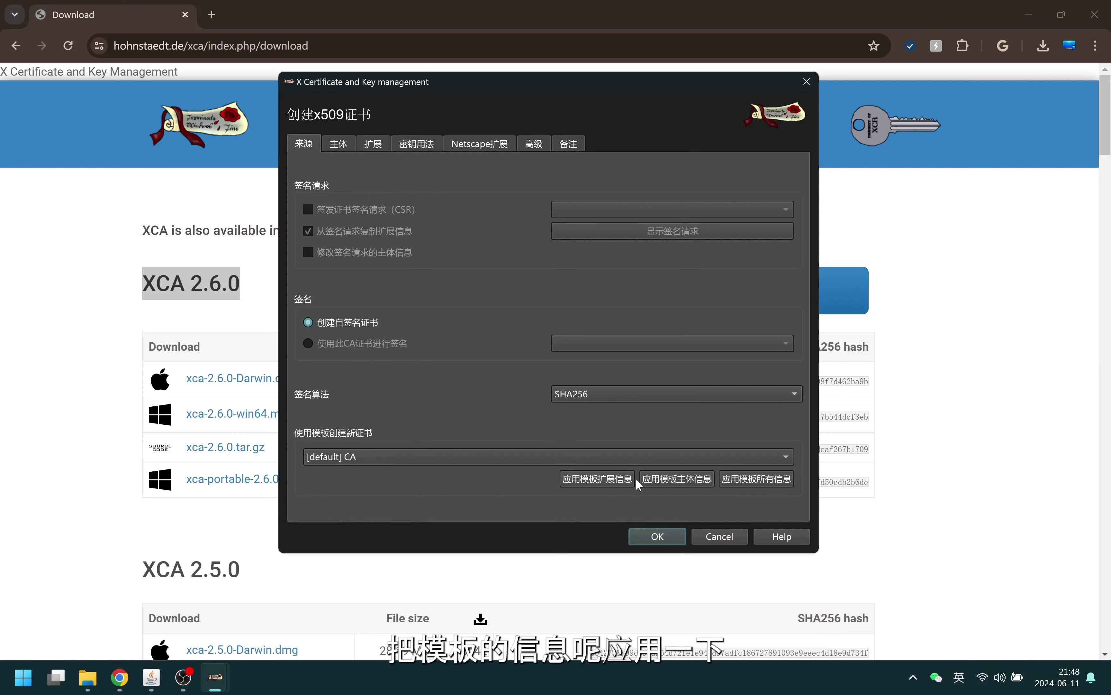
pyautogui.click(755, 479)
pyautogui.click(339, 146)
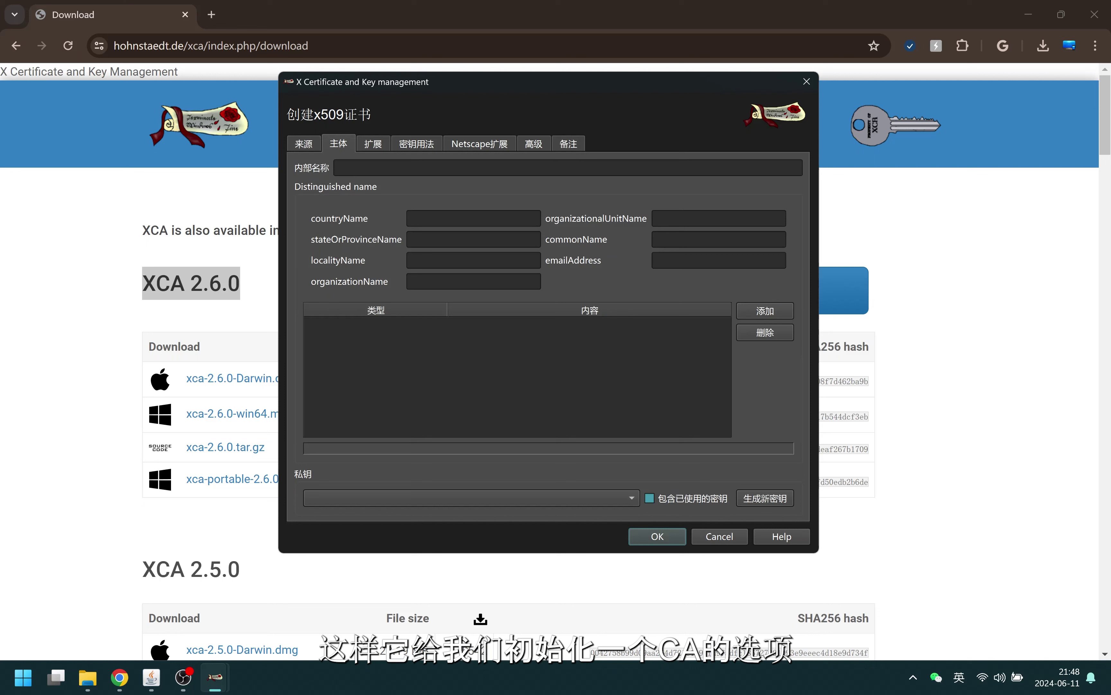
# Enter internal name BKT1RootCA, countryName CN and localityName SZ
pyautogui.click(395, 168)
pyautogui.write('B')
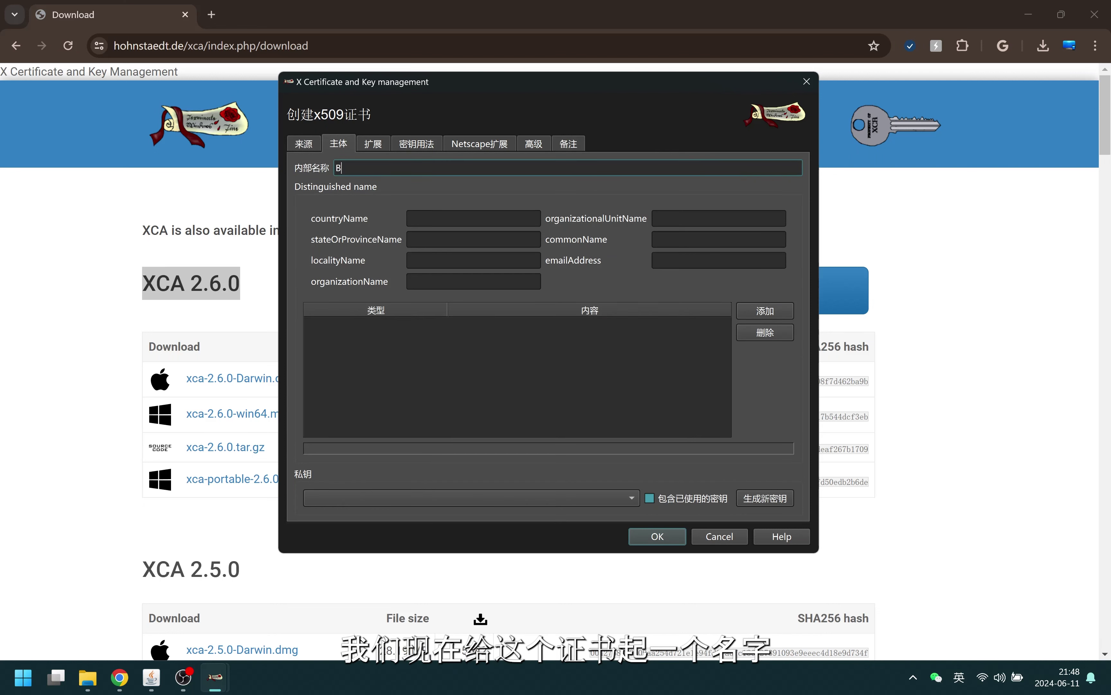
pyautogui.write('KT1')
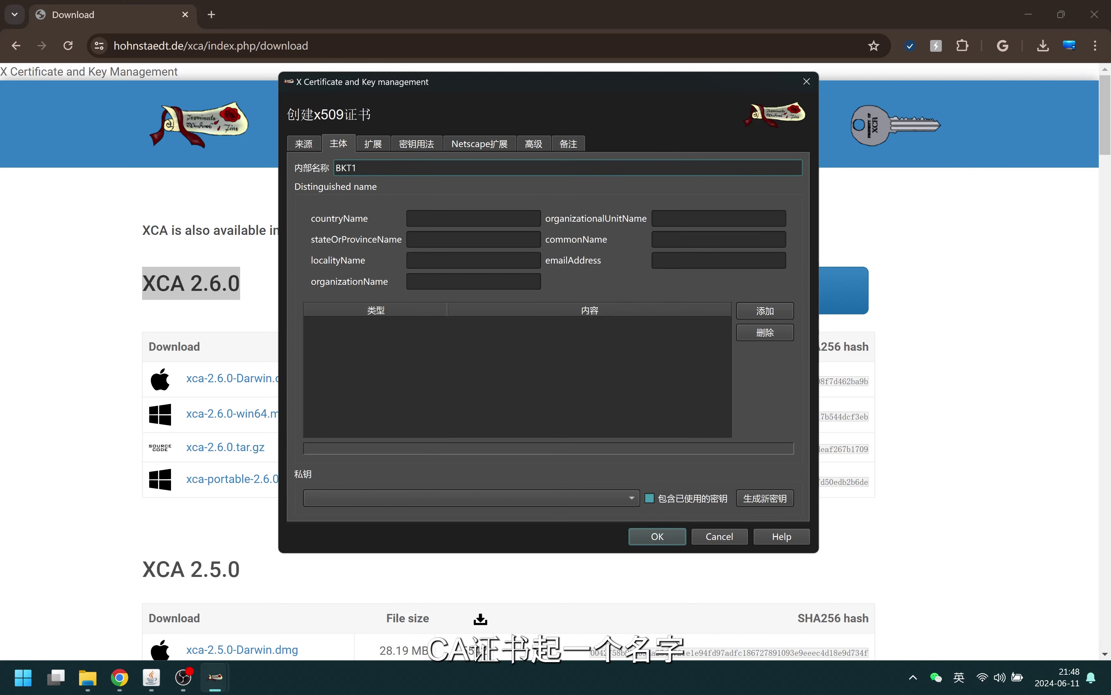
pyautogui.write('Ro')
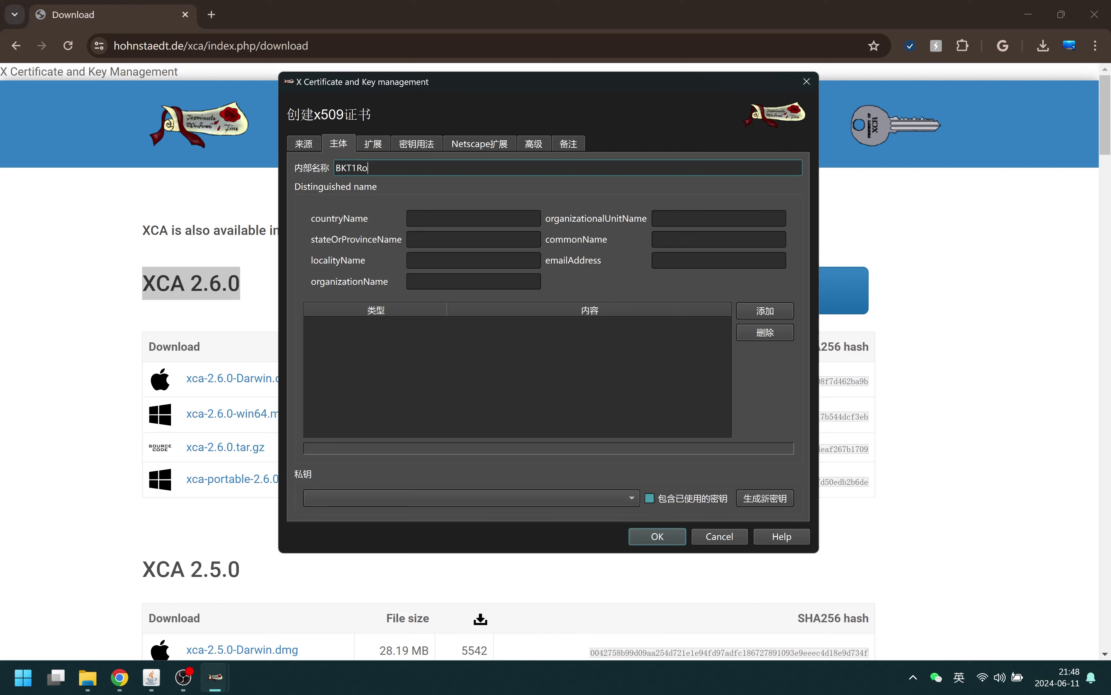
pyautogui.write('totS')
pyautogui.press('BackSpace')
pyautogui.write('CA')
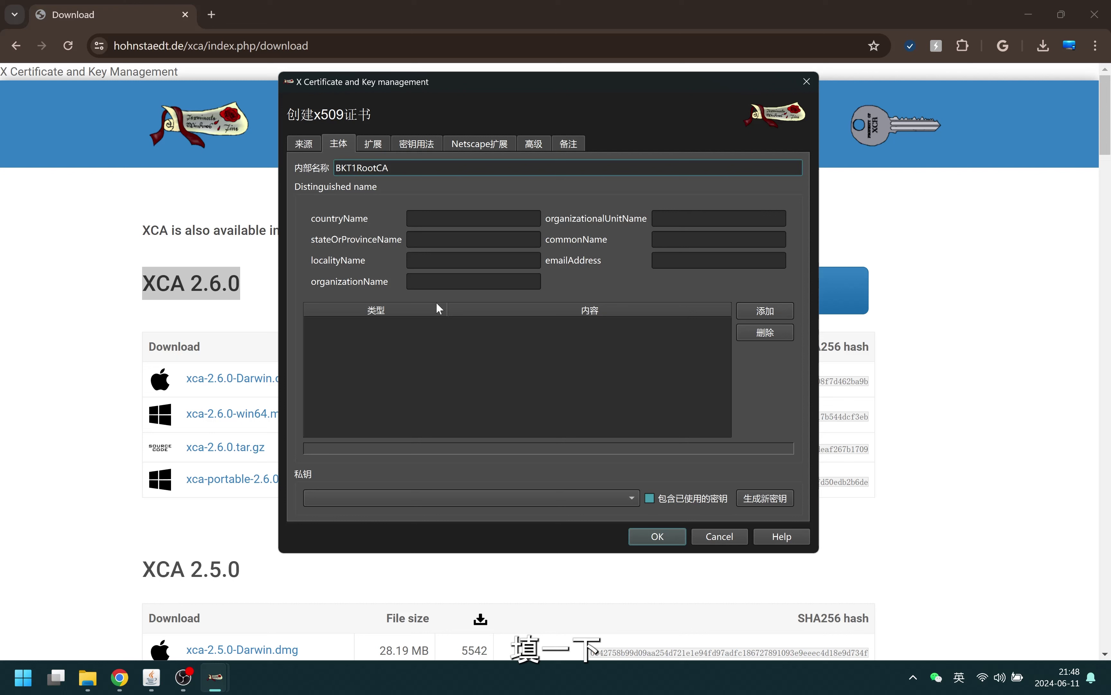
pyautogui.click(437, 225)
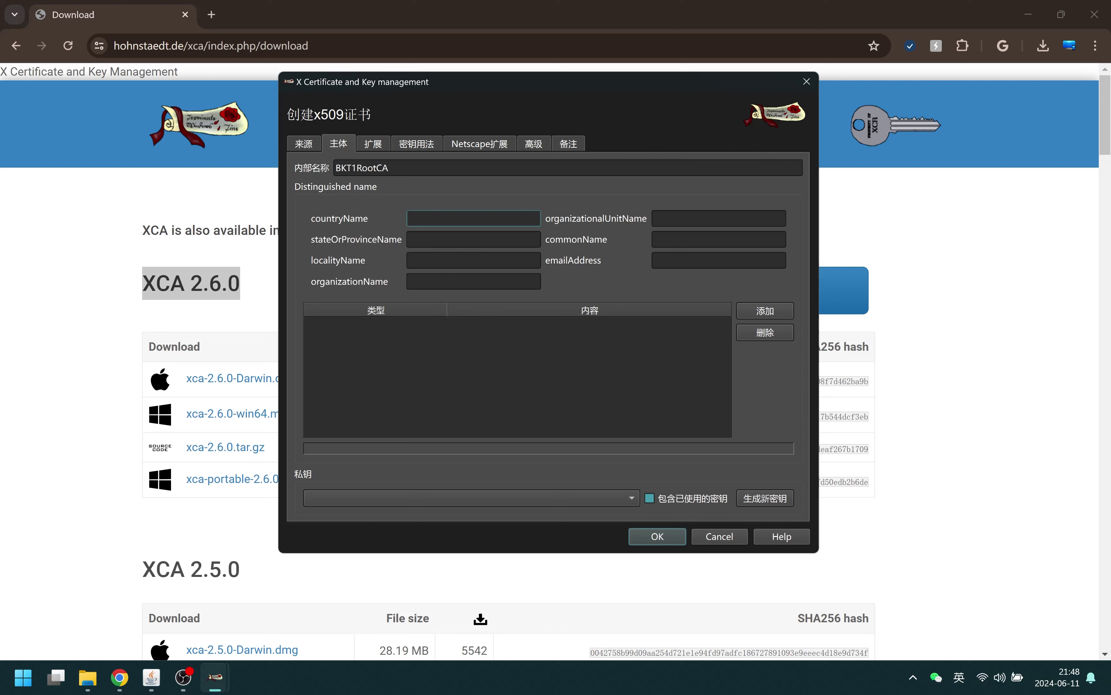
pyautogui.write('CN')
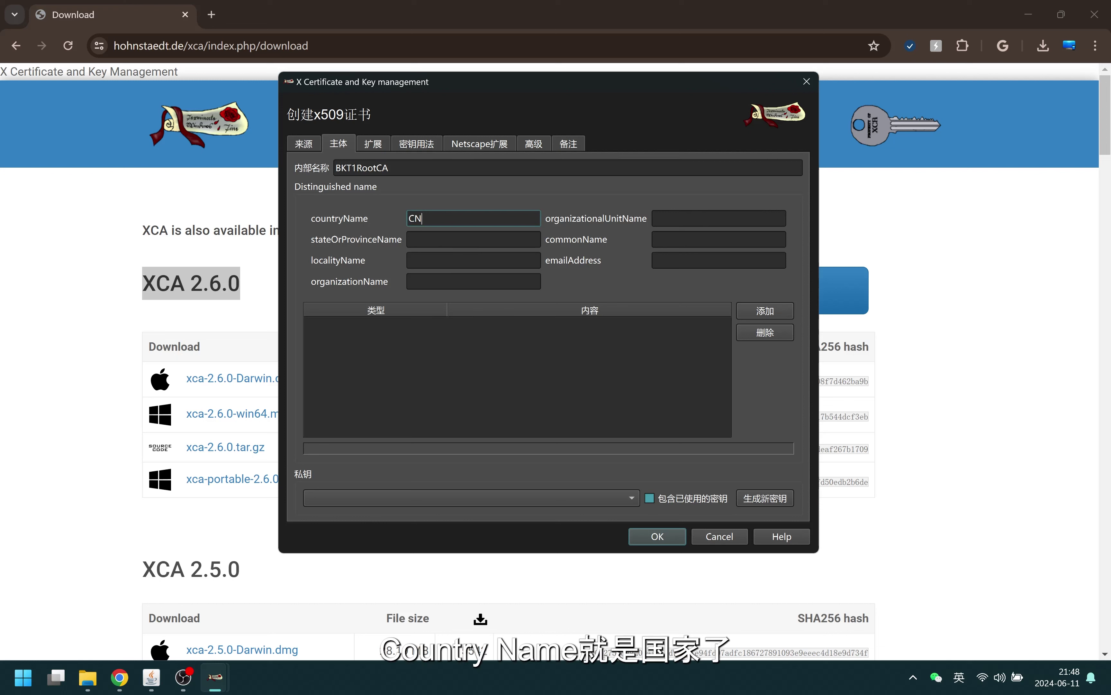
pyautogui.click(477, 261)
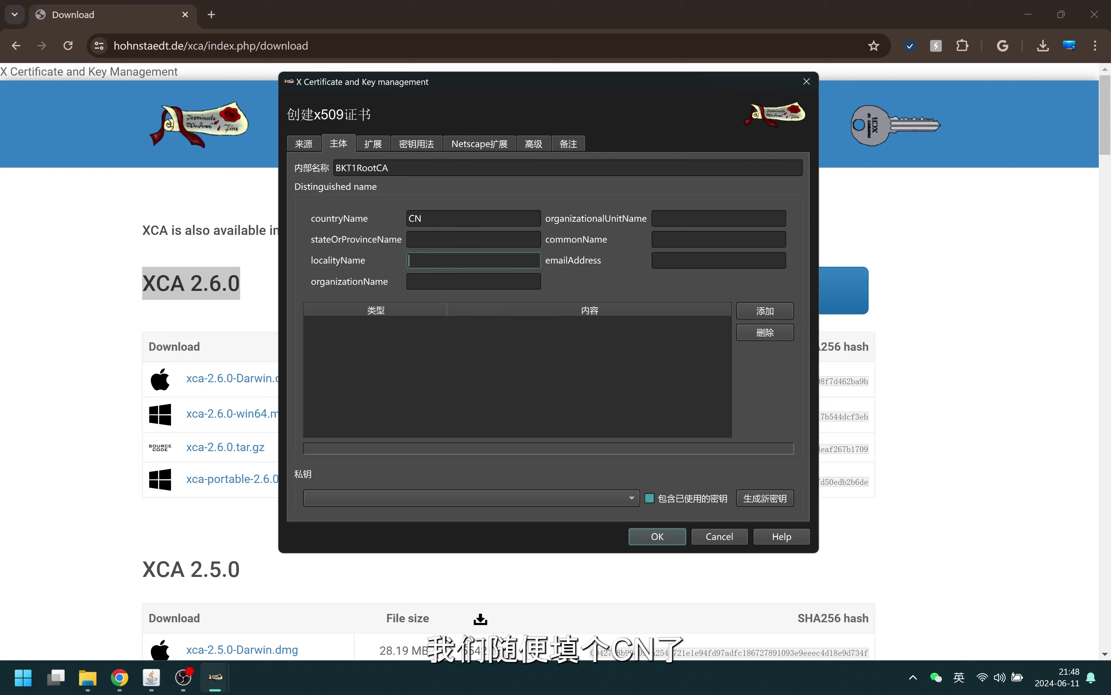
pyautogui.write('SZ')
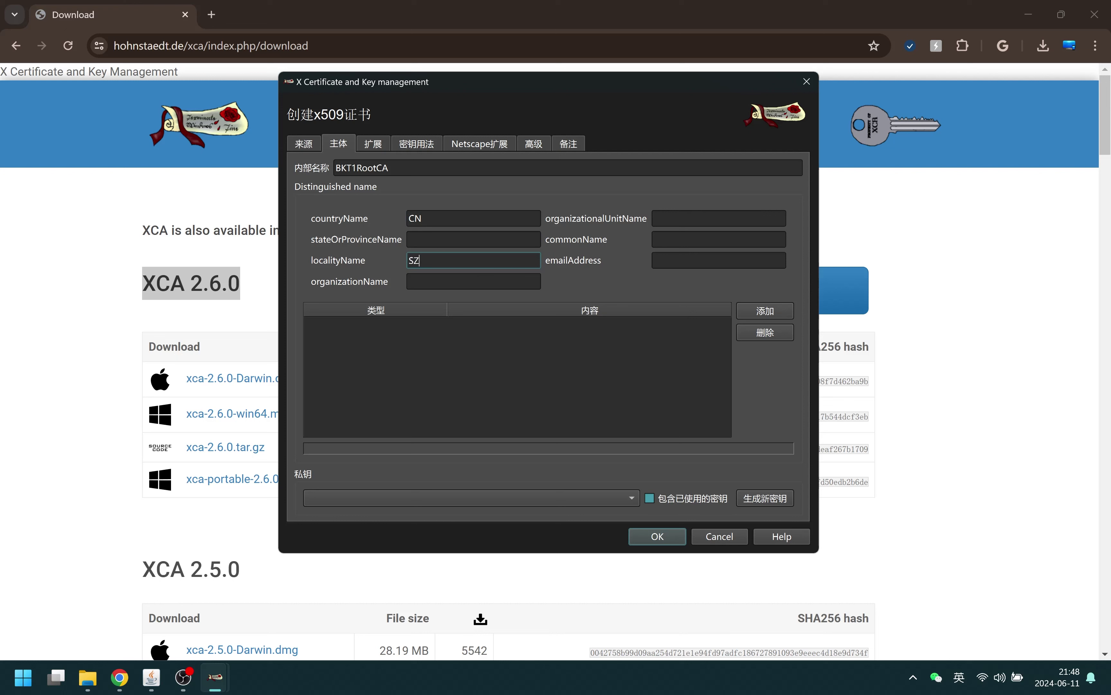
# Set commonName to BKT1RootCA and fill in the contact e-mail address
pyautogui.click(719, 240)
pyautogui.write('BKT')
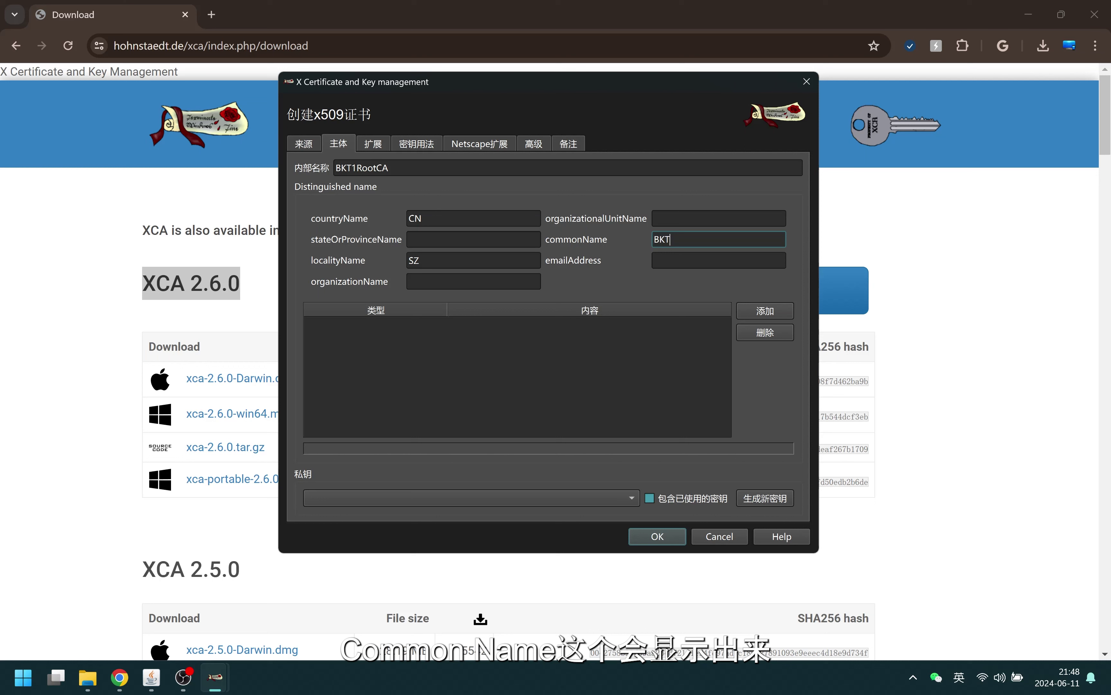
pyautogui.press('shift')
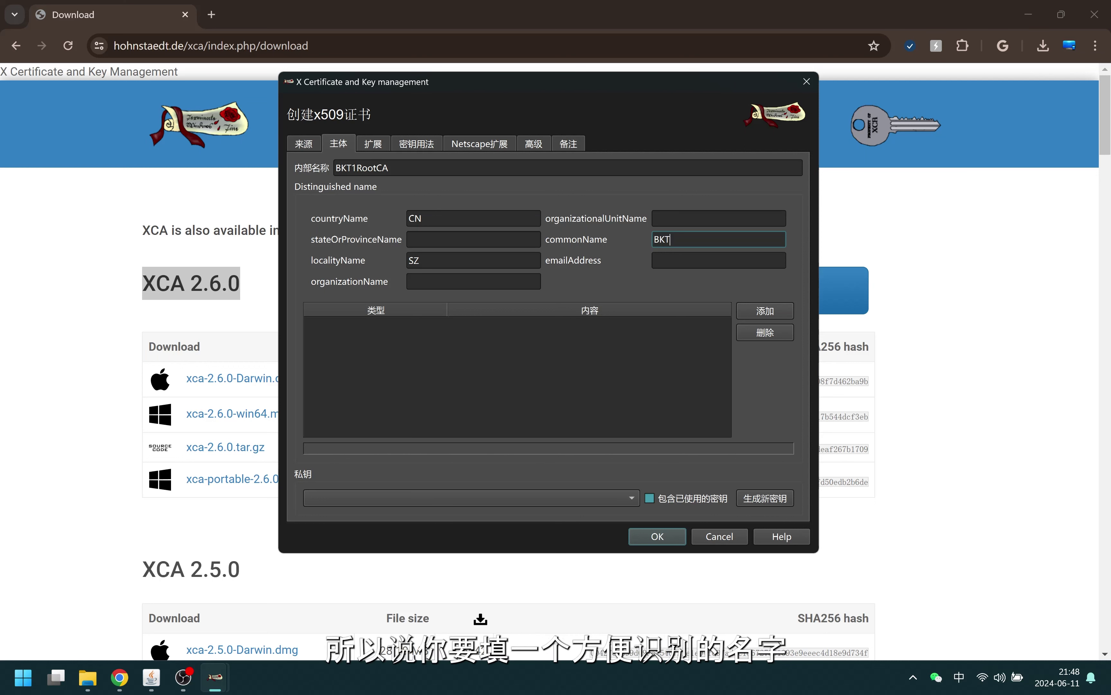
pyautogui.write('1Root')
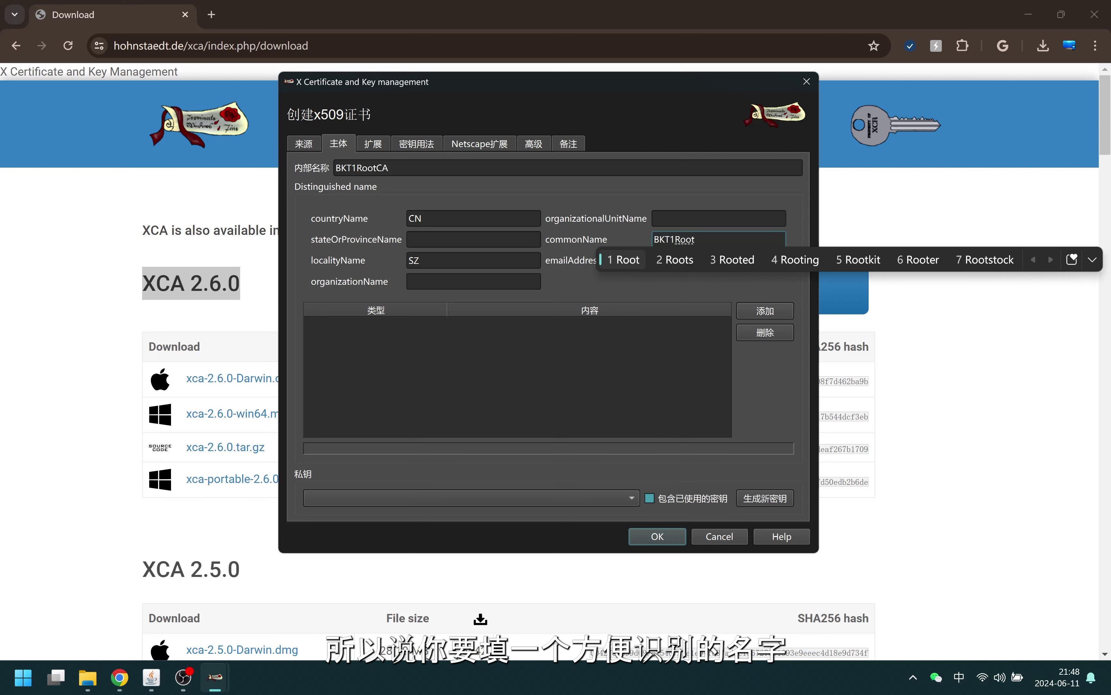
pyautogui.press('shift')
pyautogui.write('CA')
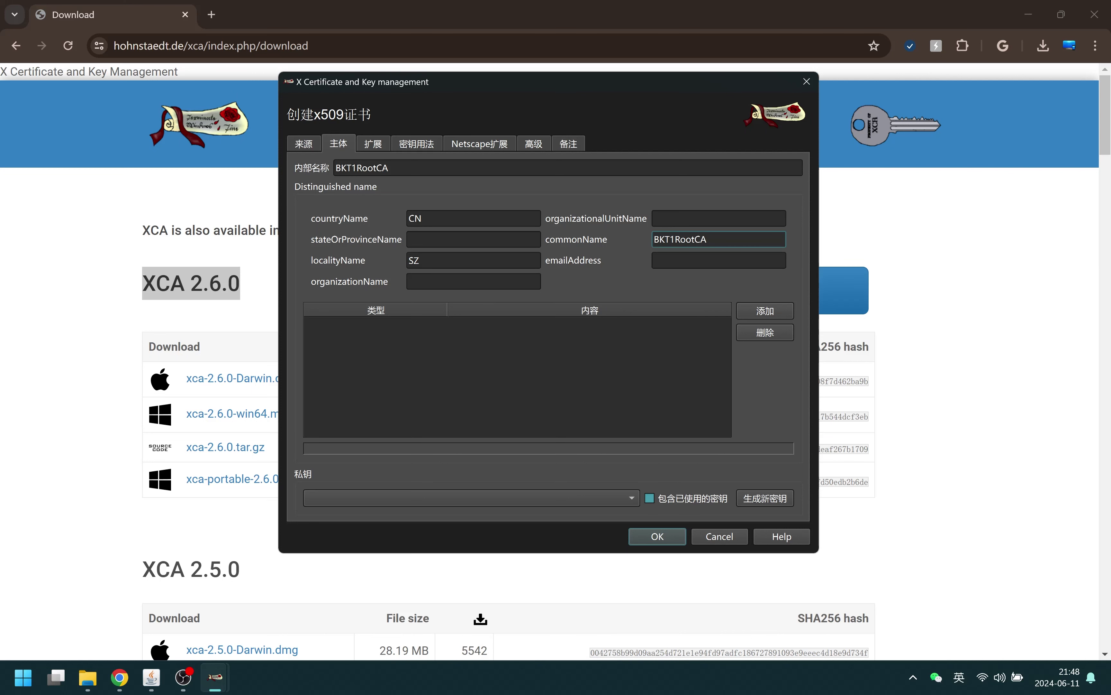
pyautogui.press('Tab')
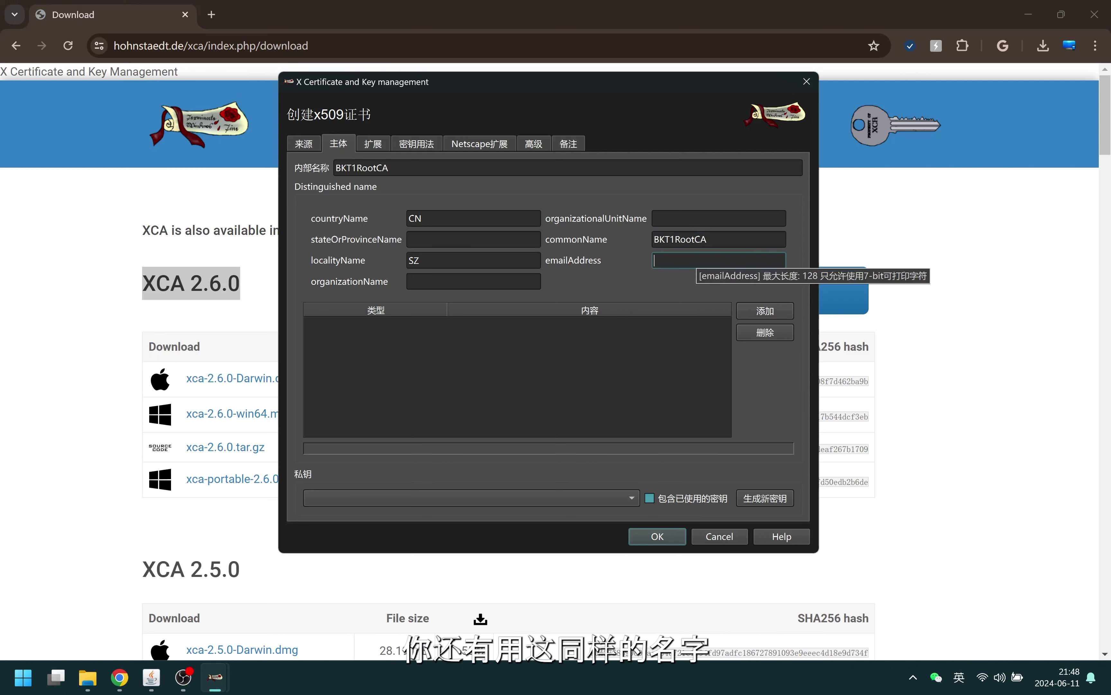
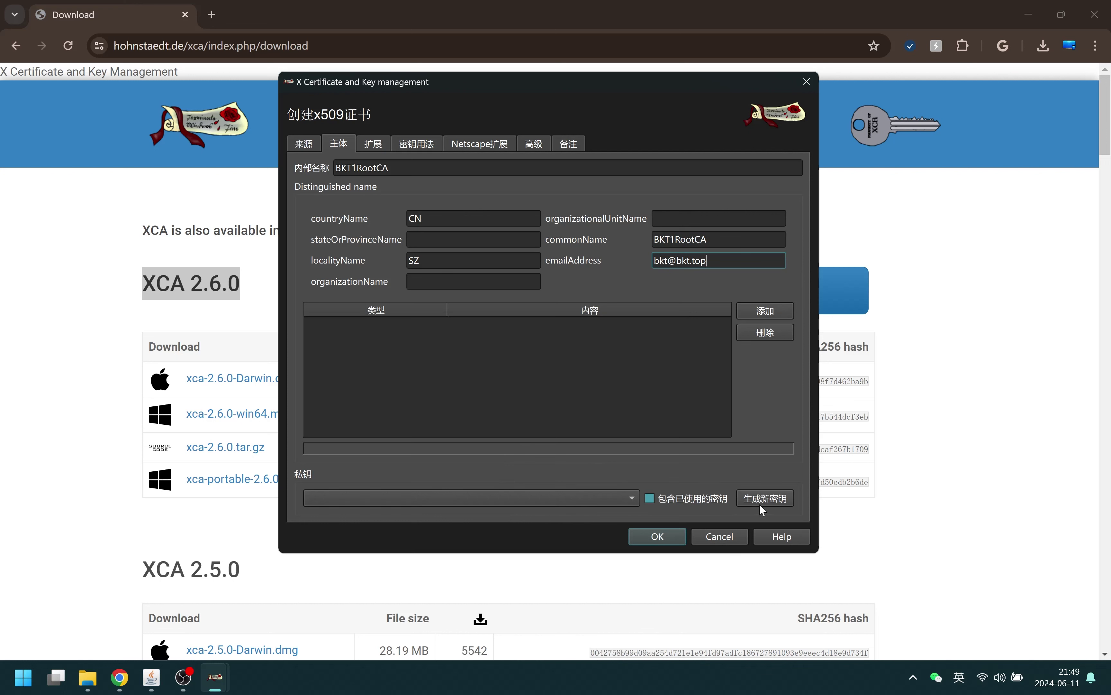
# Generate a 2048-bit RSA private key named BKT1RootCA for the certificate
pyautogui.click(780, 498)
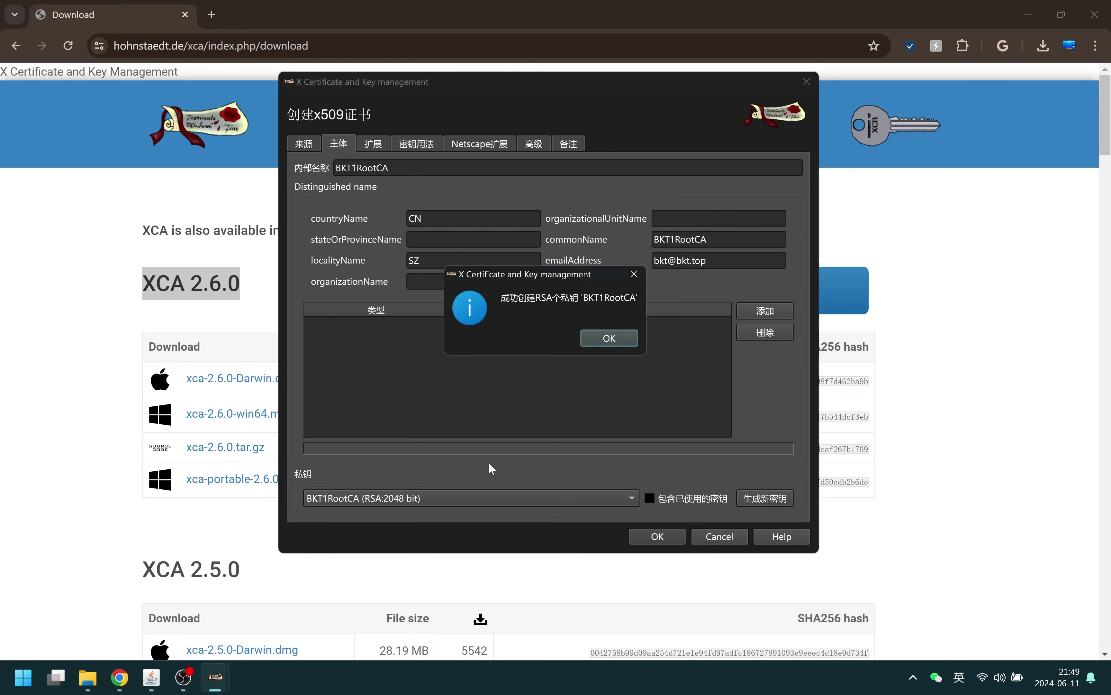
pyautogui.click(607, 340)
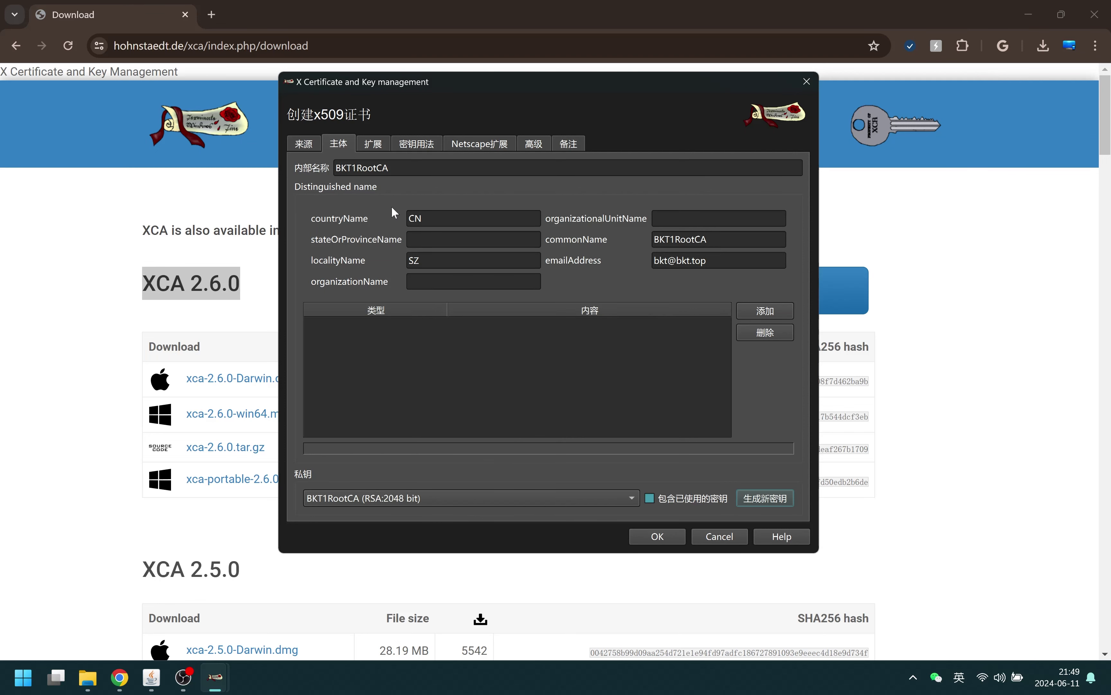
# Keep the certificate type as CA and set 20-year validity ending 2044-06-11
pyautogui.click(373, 143)
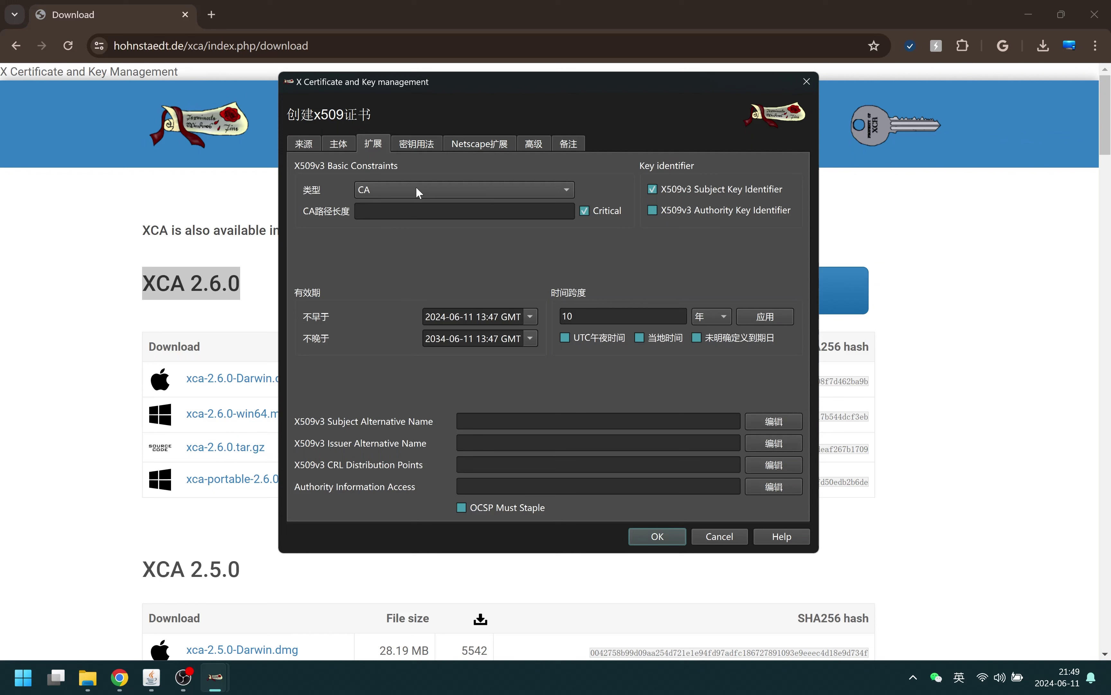
pyautogui.click(430, 194)
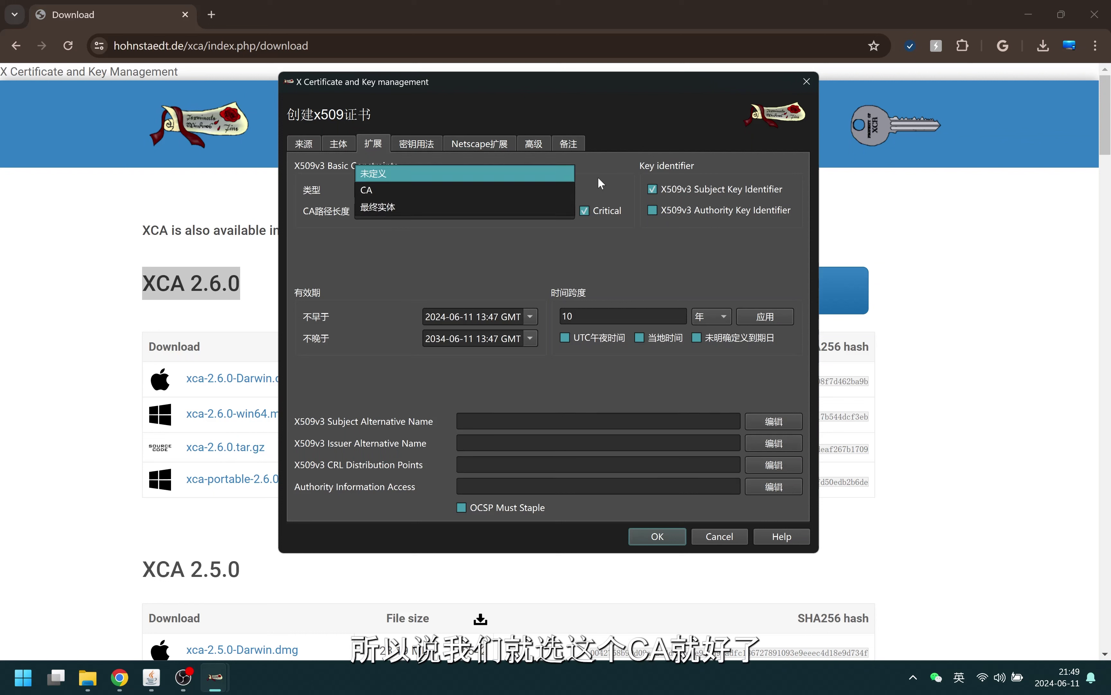
pyautogui.click(596, 187)
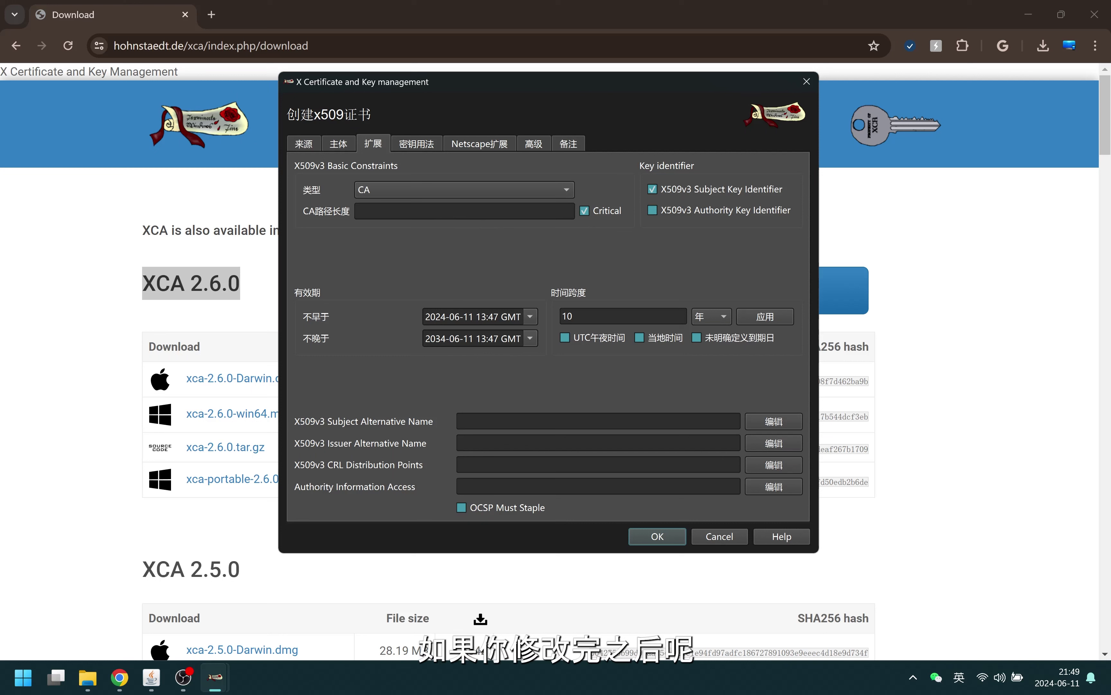
pyautogui.click(564, 316)
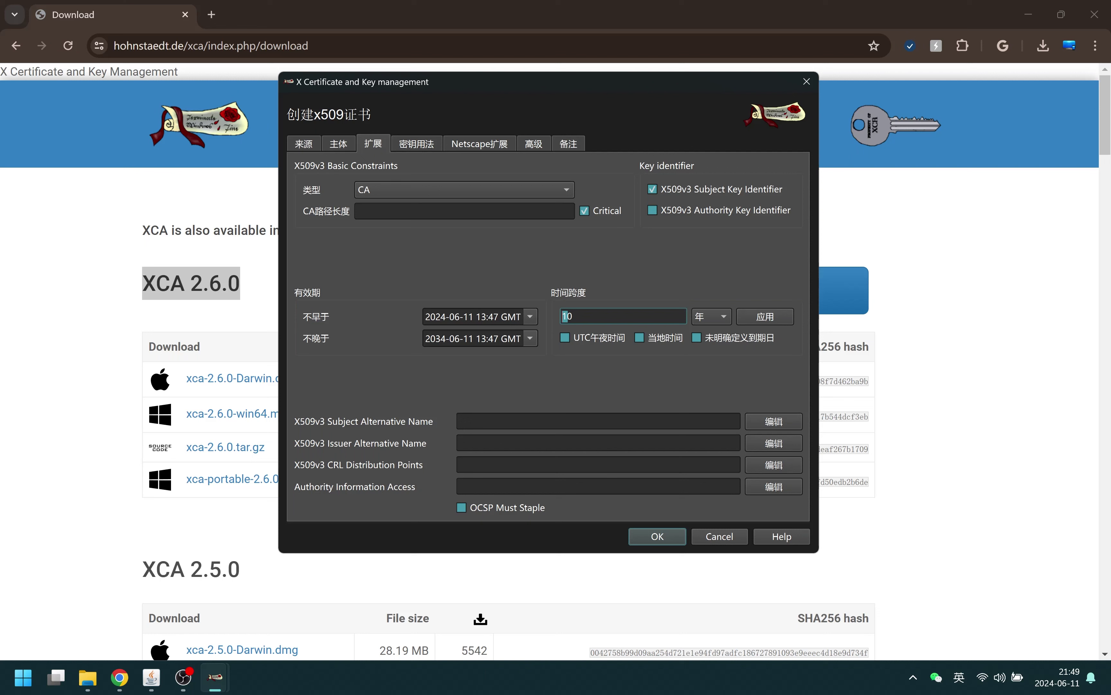
pyautogui.write('2')
pyautogui.click(765, 318)
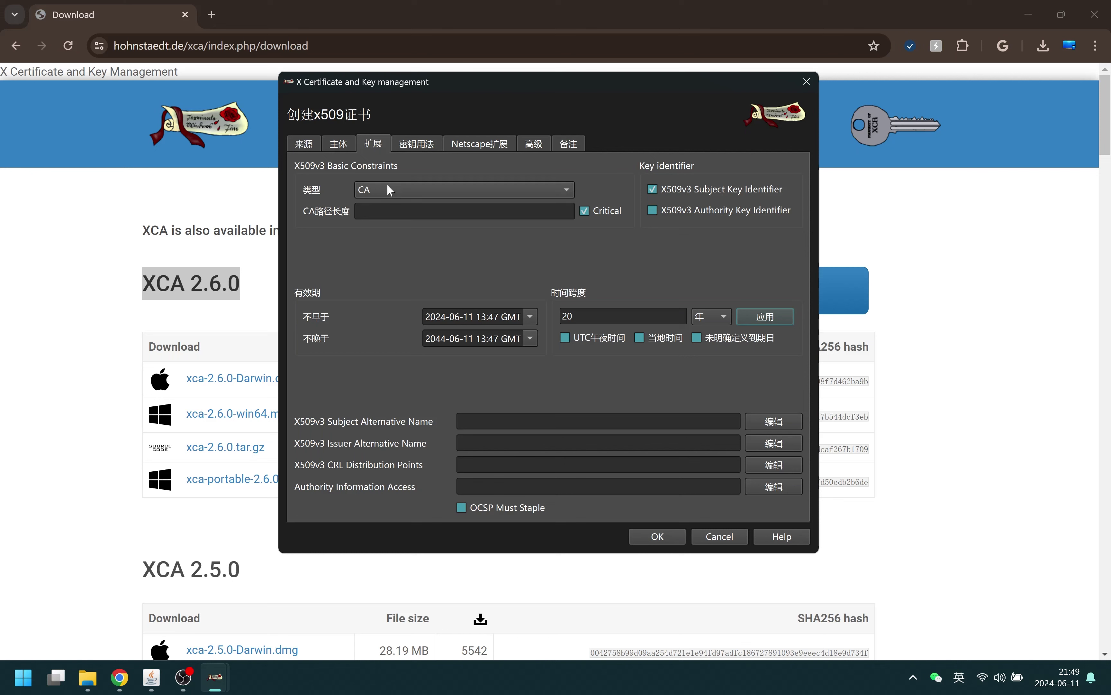
pyautogui.click(418, 146)
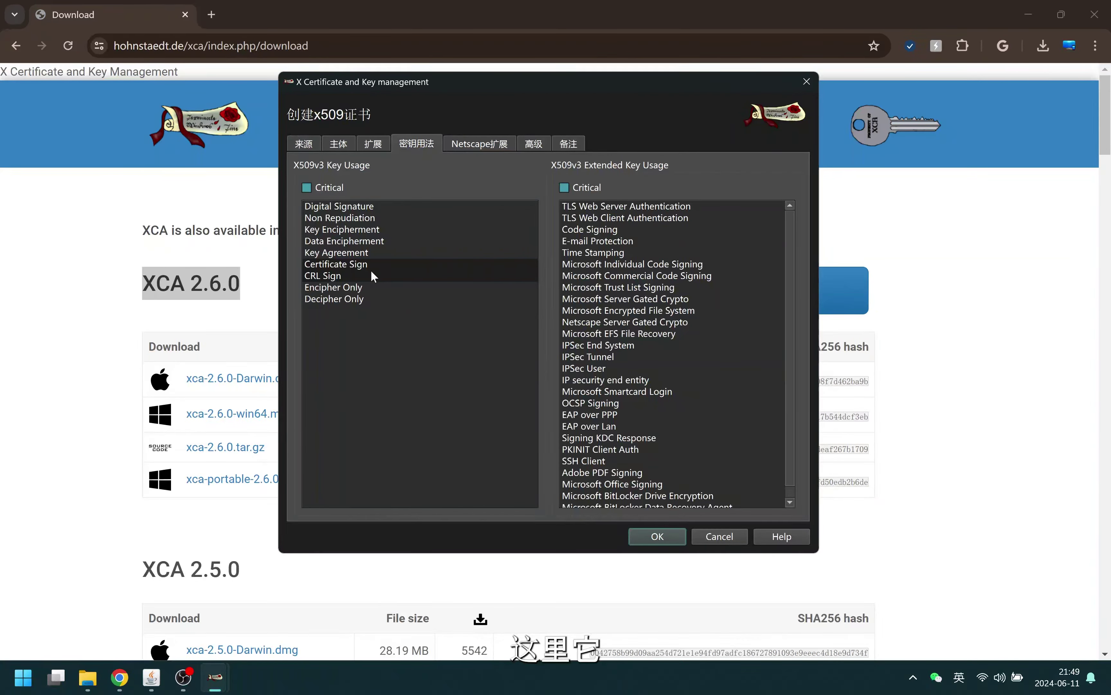
# Recheck the subject and source, keeping the Certificate Sign and CRL Sign key usages enabled
pyautogui.click(343, 144)
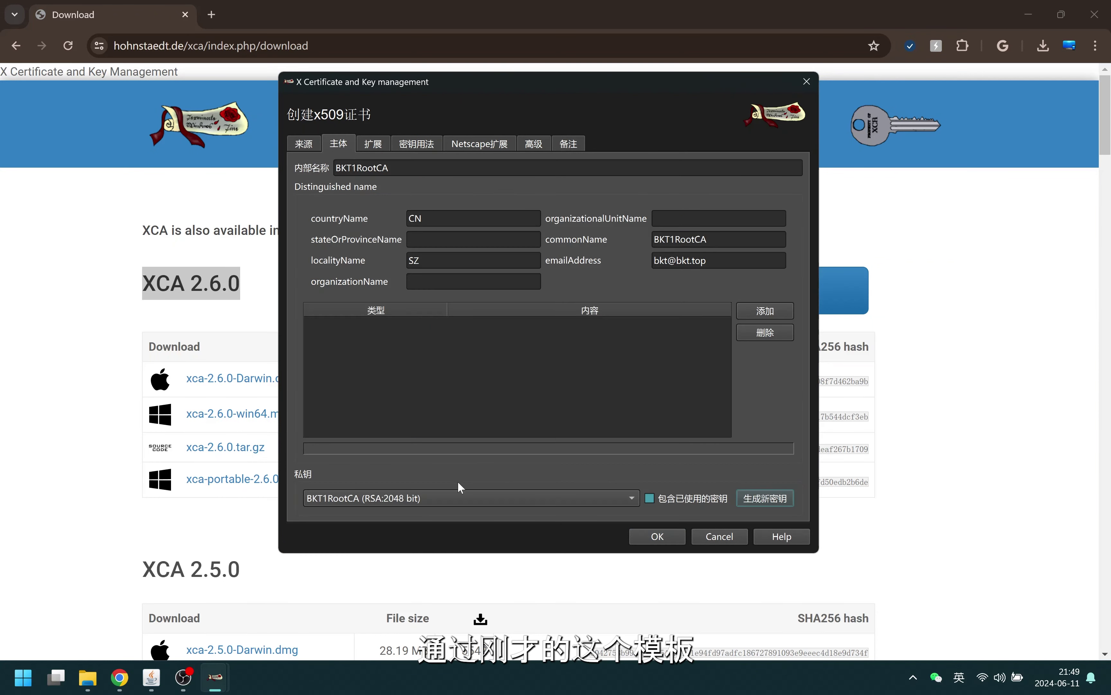
pyautogui.click(308, 151)
pyautogui.click(417, 144)
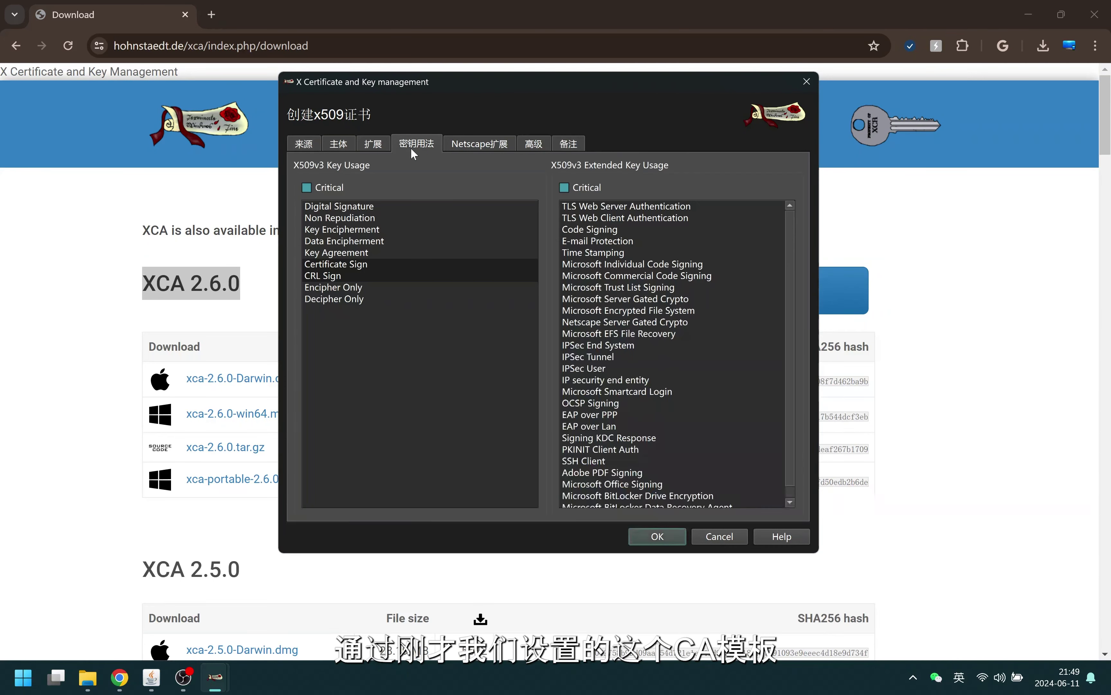
pyautogui.click(361, 266)
pyautogui.click(362, 264)
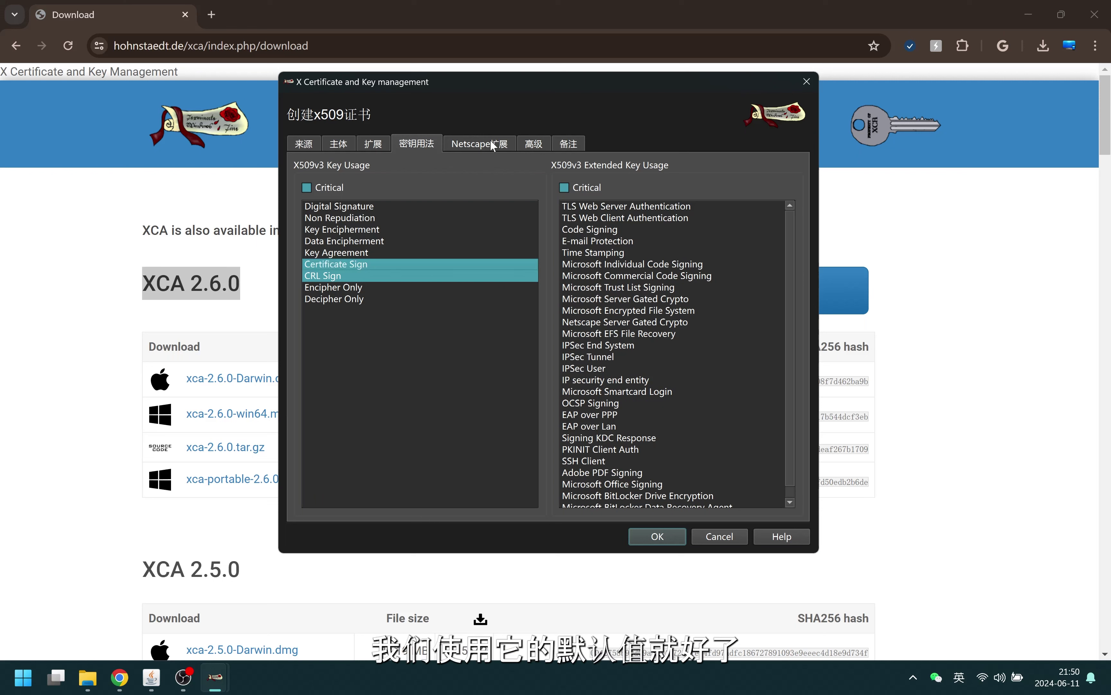
pyautogui.click(477, 147)
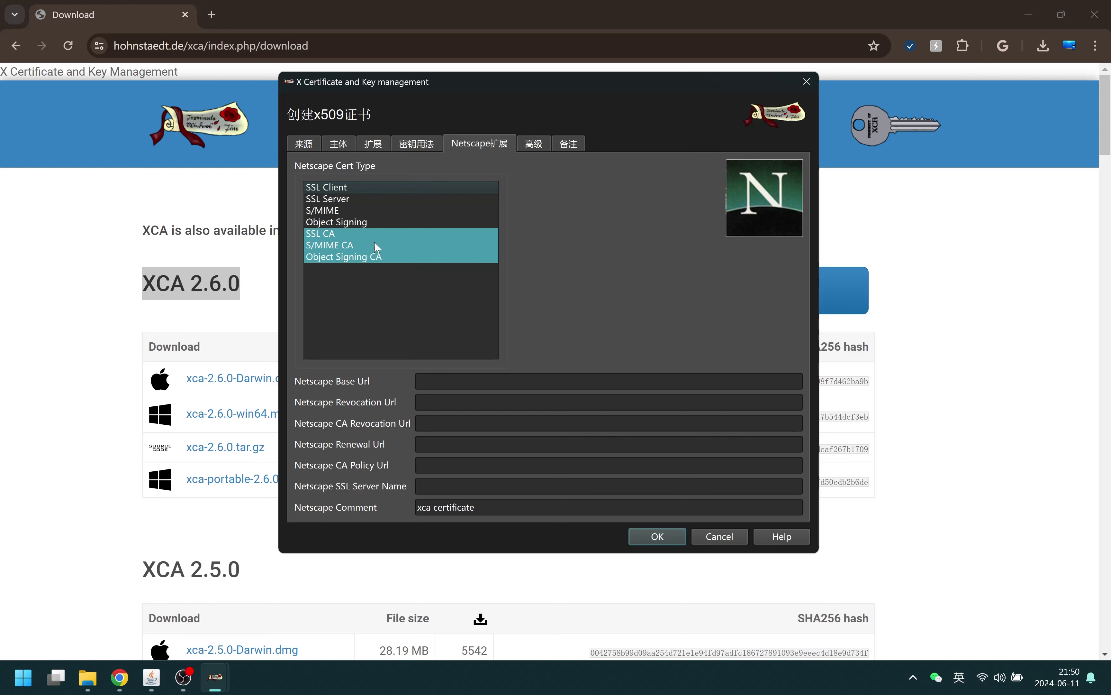
# Review the advanced extension summary showing CA:TRUE, then create the BKT1RootCA certificate
pyautogui.click(533, 144)
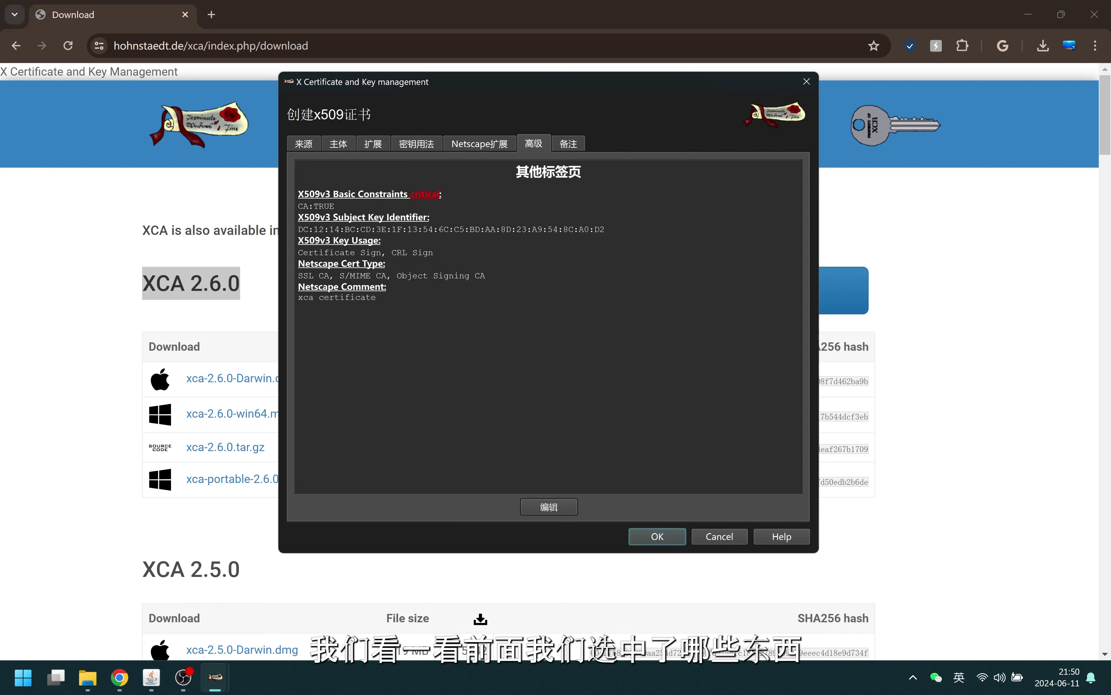
pyautogui.moveTo(335, 206); pyautogui.dragTo(298, 205)
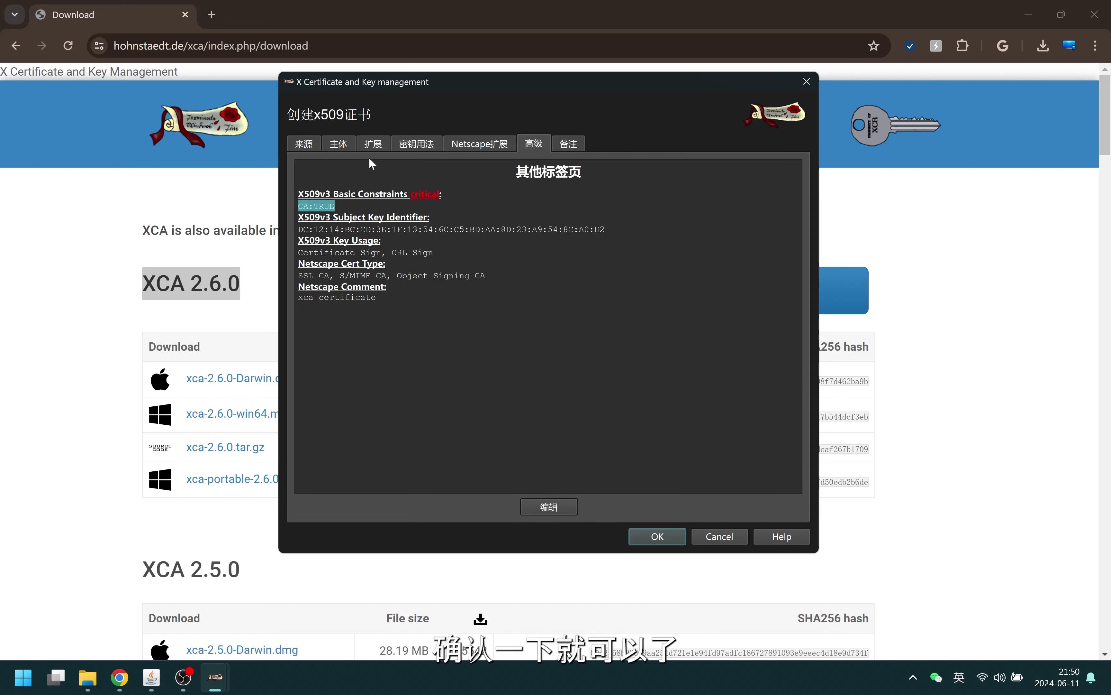
pyautogui.click(450, 349)
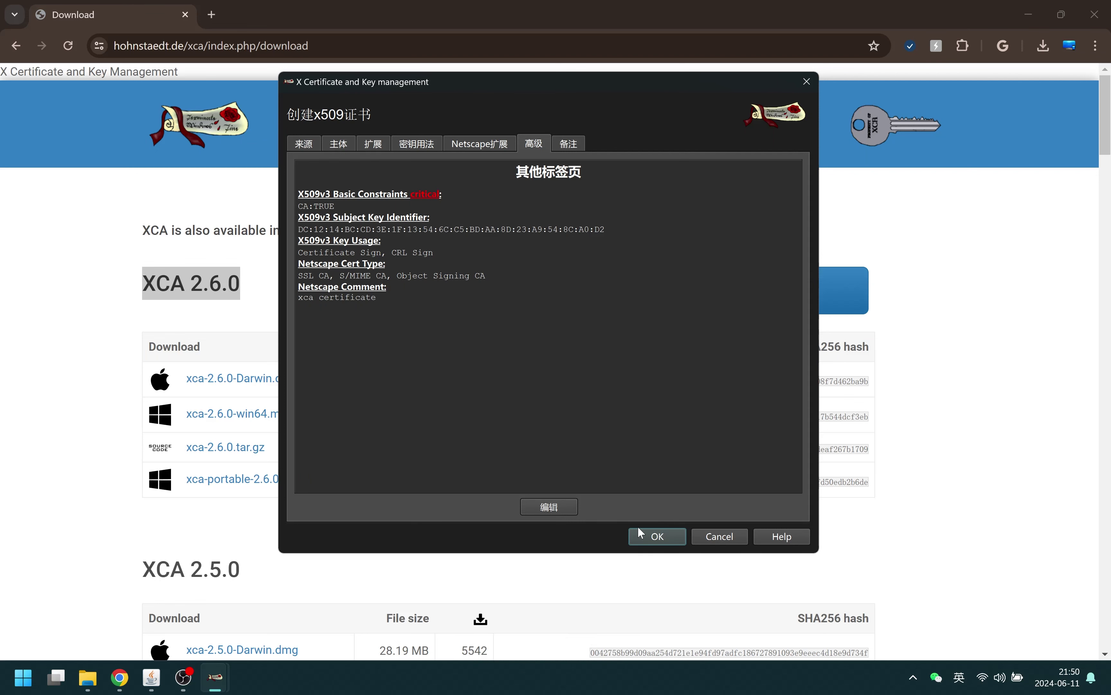
pyautogui.click(660, 535)
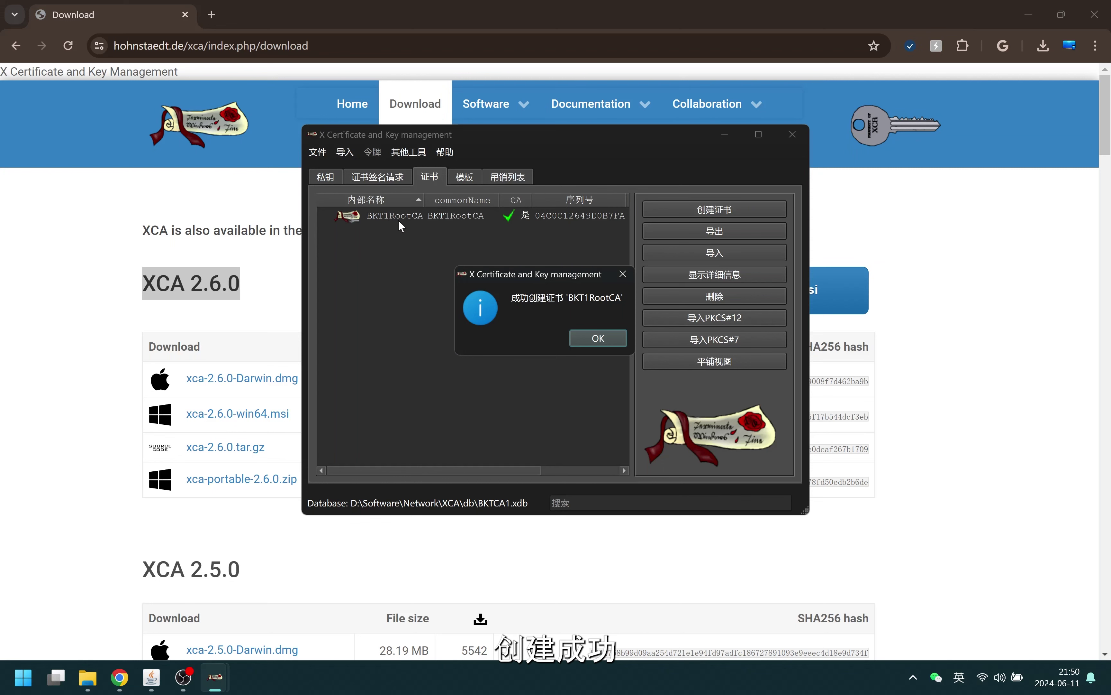
# Dismiss the success message and start a new certificate signed by the selected BKT1RootCA root
pyautogui.click(610, 338)
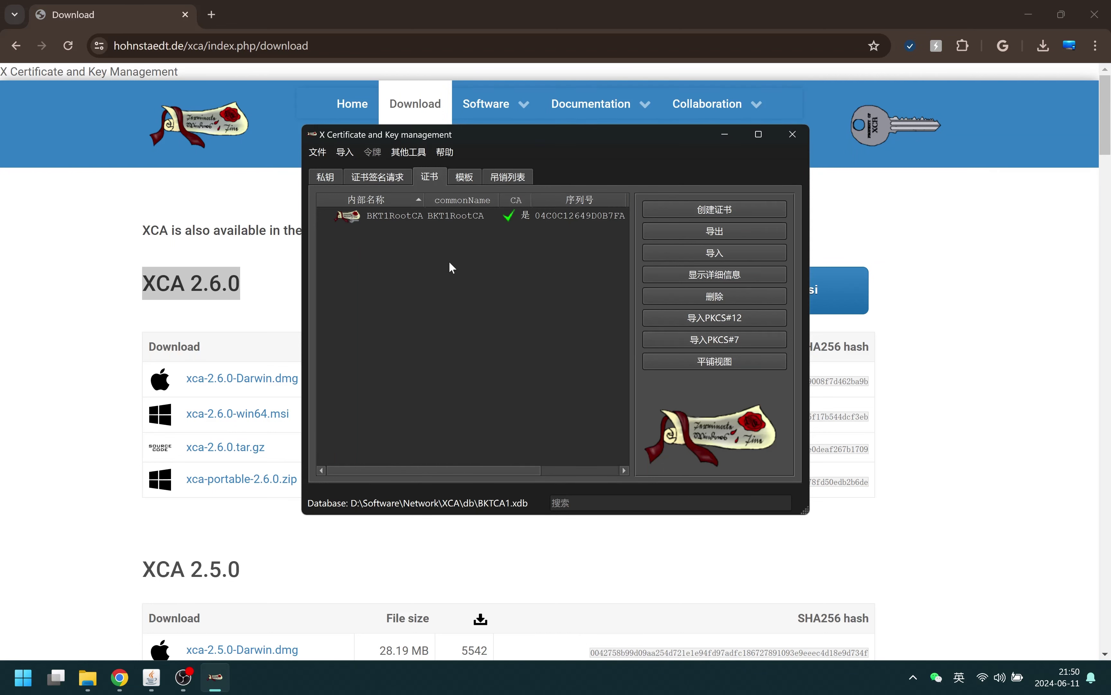
pyautogui.click(427, 222)
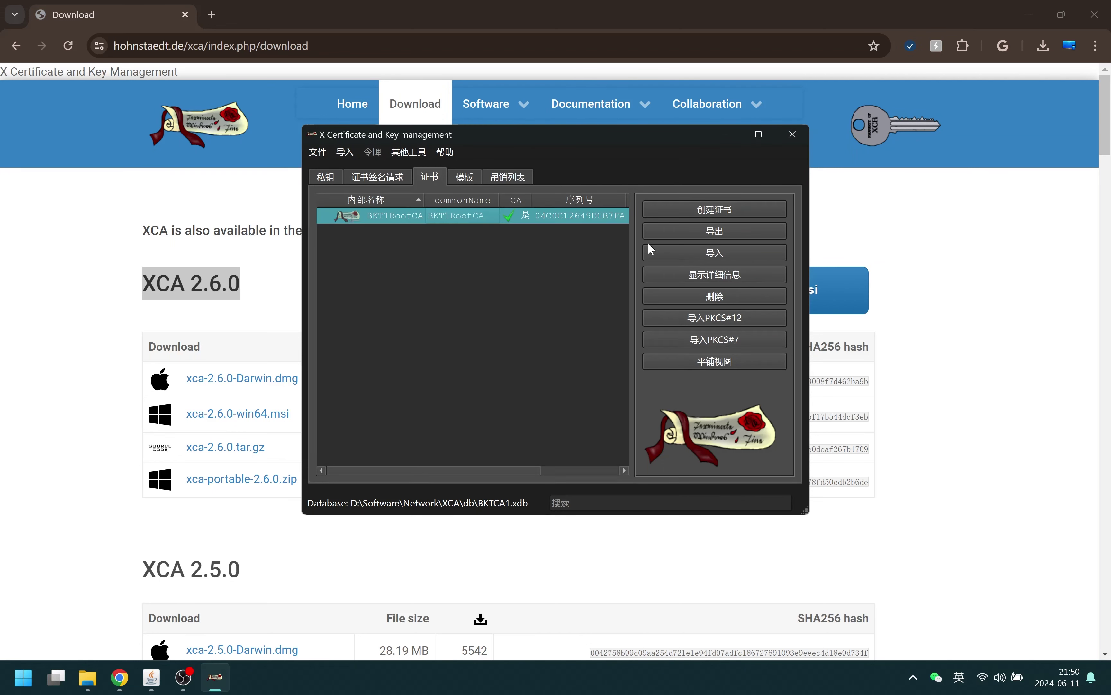
pyautogui.click(717, 210)
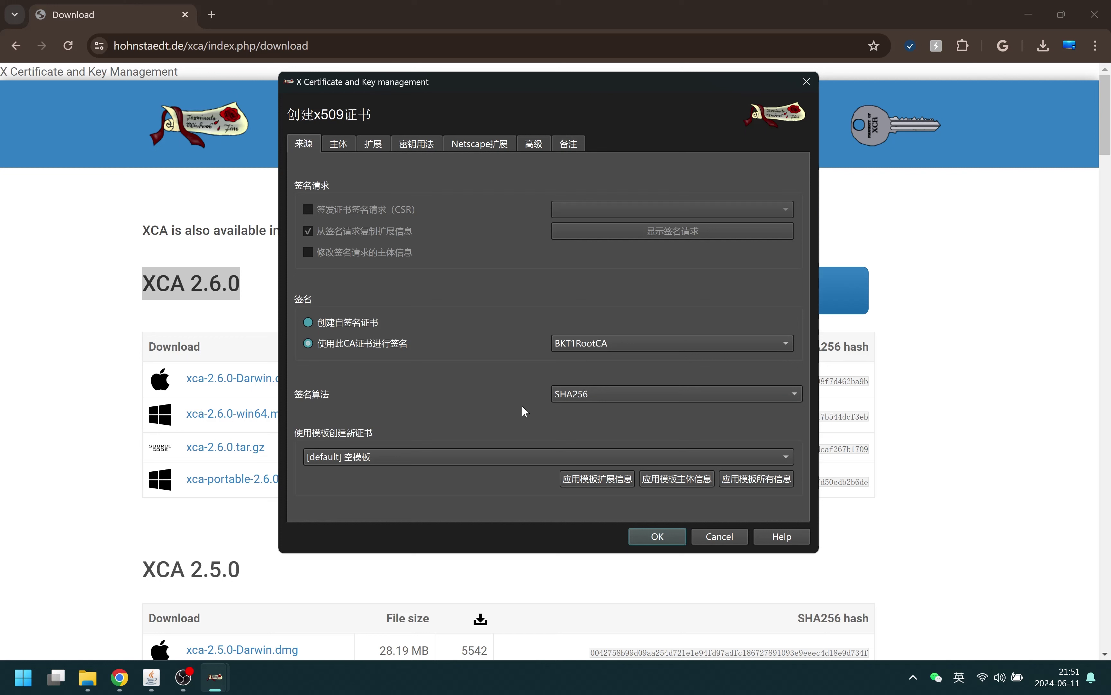
# Apply all settings of the [default] TLS_server template to the new certificate
pyautogui.click(531, 457)
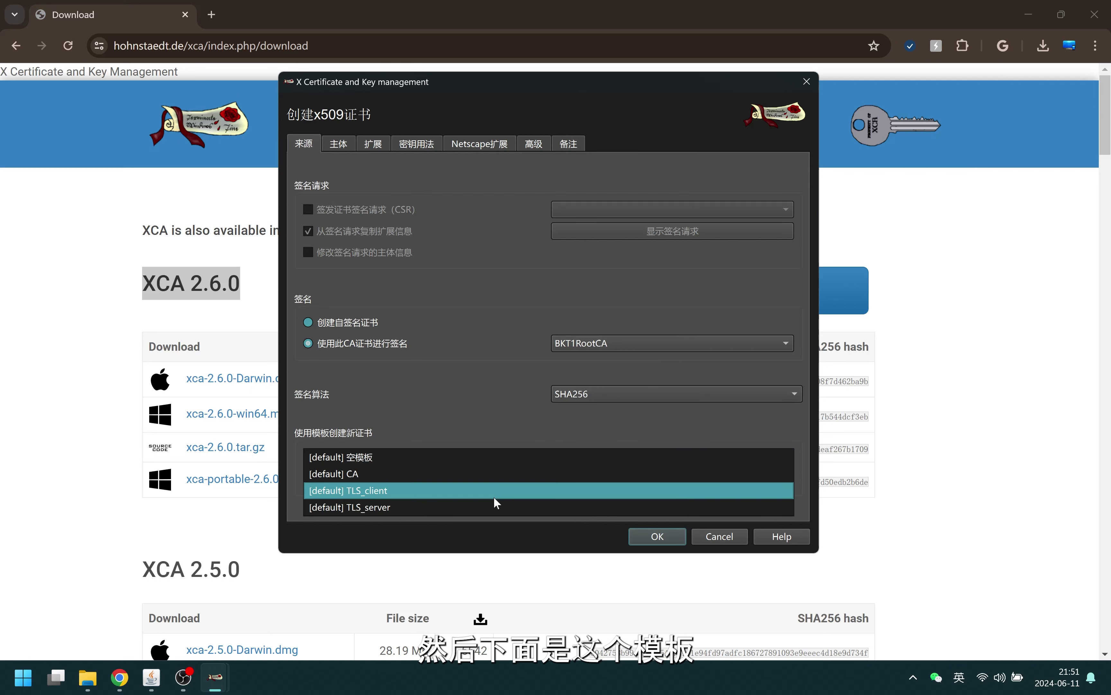
pyautogui.click(487, 504)
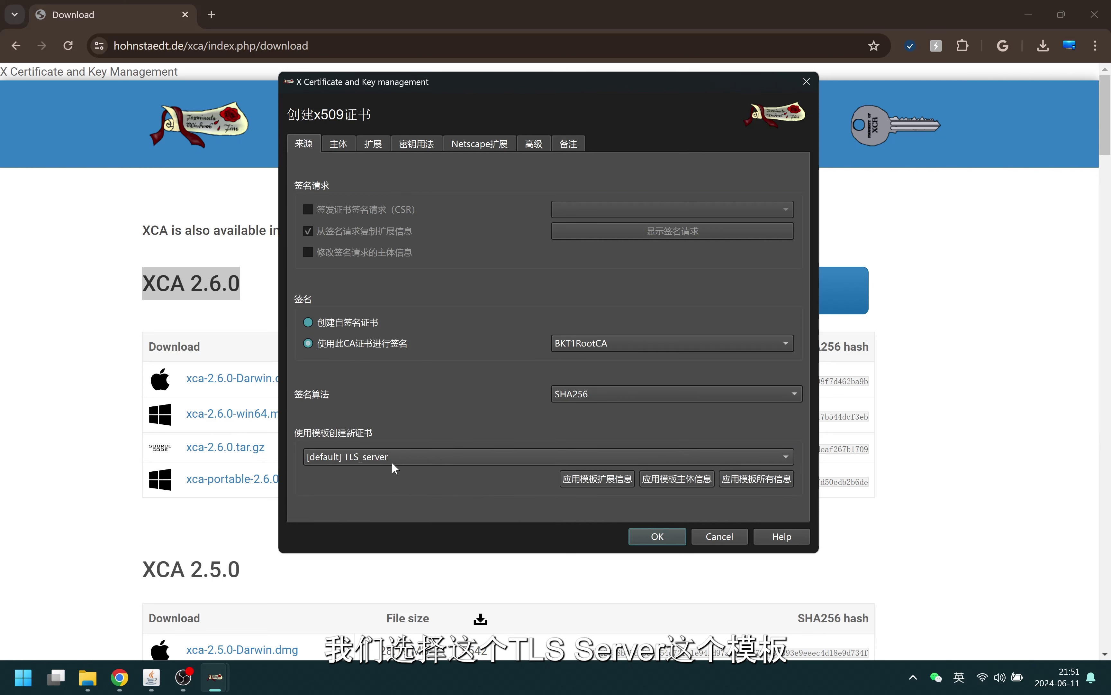
pyautogui.click(769, 480)
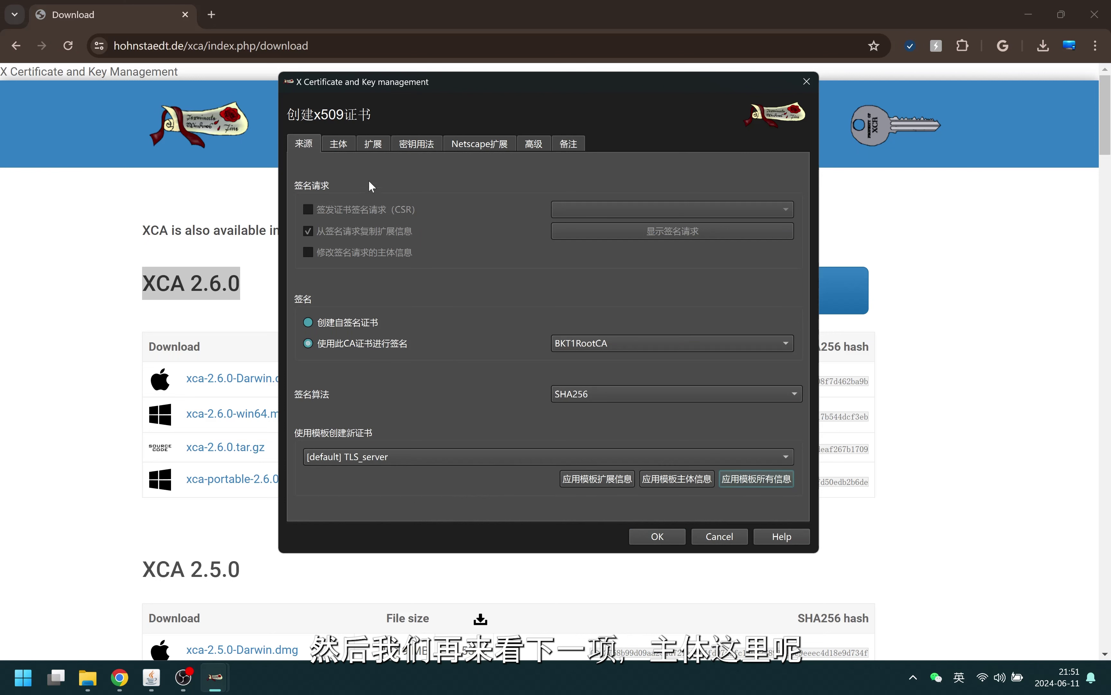
pyautogui.click(340, 145)
# Enter 'TLS Server' as the certificate's internal name
pyautogui.click(384, 167)
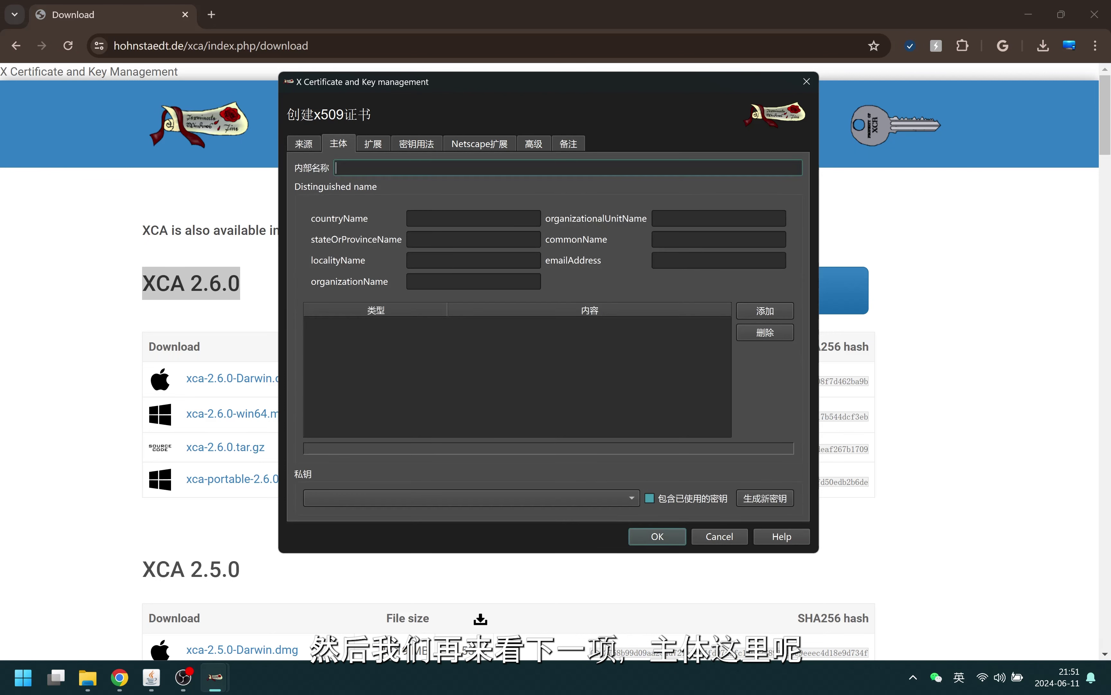
pyautogui.write('TCL')
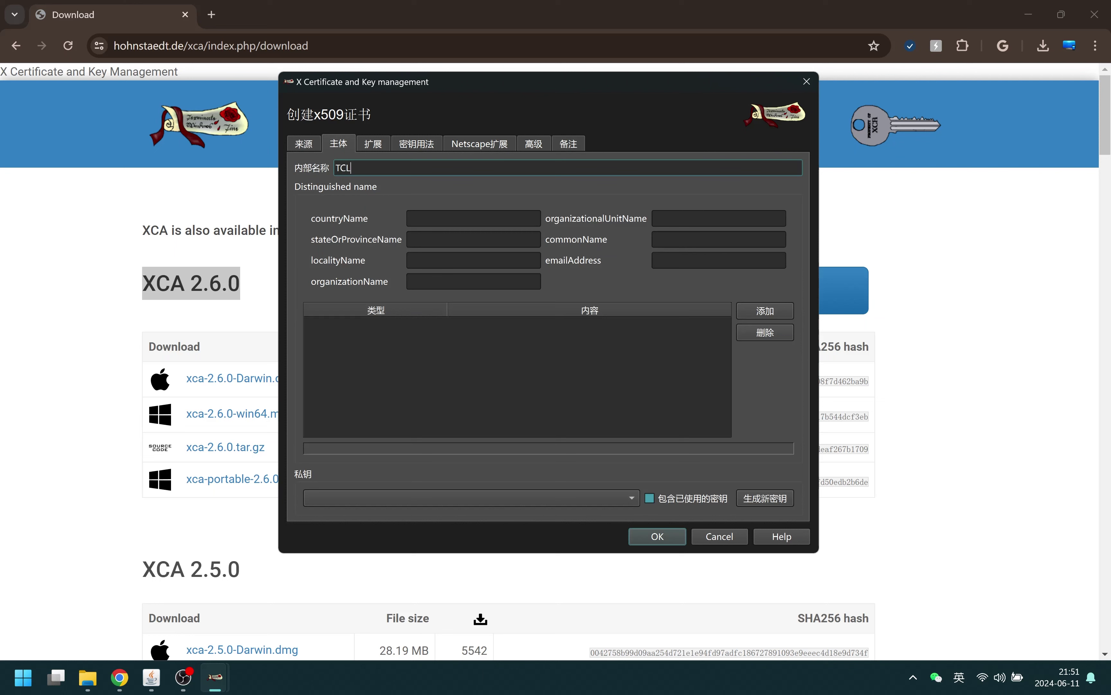
pyautogui.press('BackSpace')
pyautogui.write('LS SER')
pyautogui.press('BackSpace')
pyautogui.press('BackSpace')
pyautogui.write('erver')
# Fill the subject with country CN, locality SZ, common name pr.bkt.cloudns.ch and the contact e-mail
pyautogui.click(473, 219)
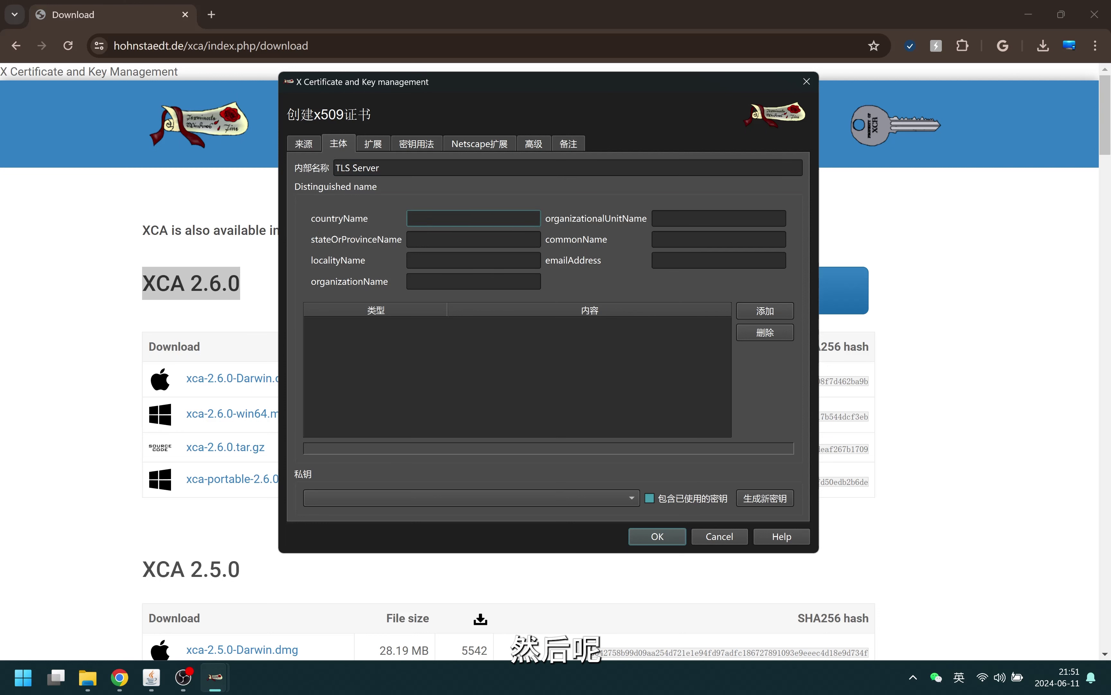
pyautogui.write('CN')
pyautogui.press('Tab')
pyautogui.press('Tab')
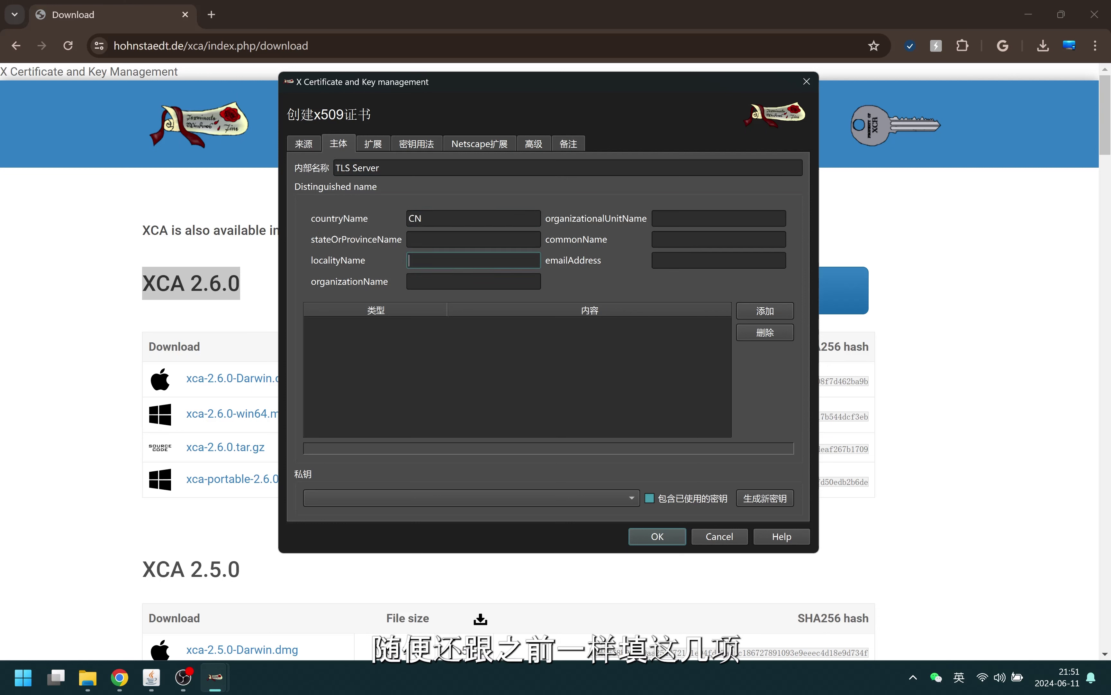
pyautogui.write('SZ')
pyautogui.press('Tab')
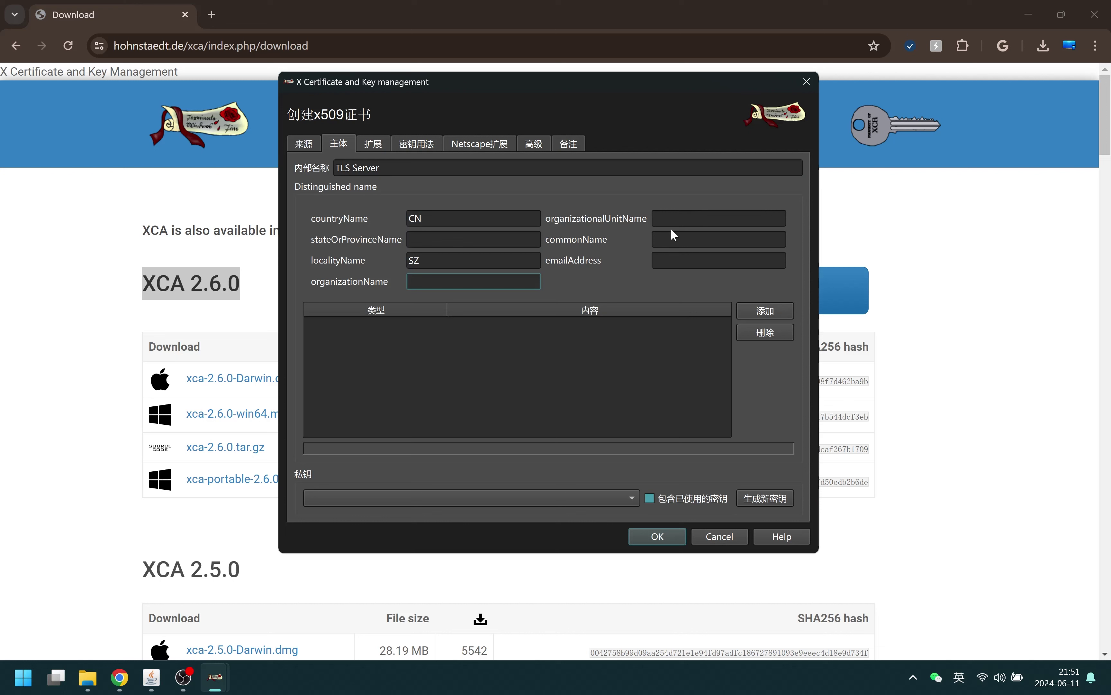
pyautogui.click(672, 238)
pyautogui.write('pr.')
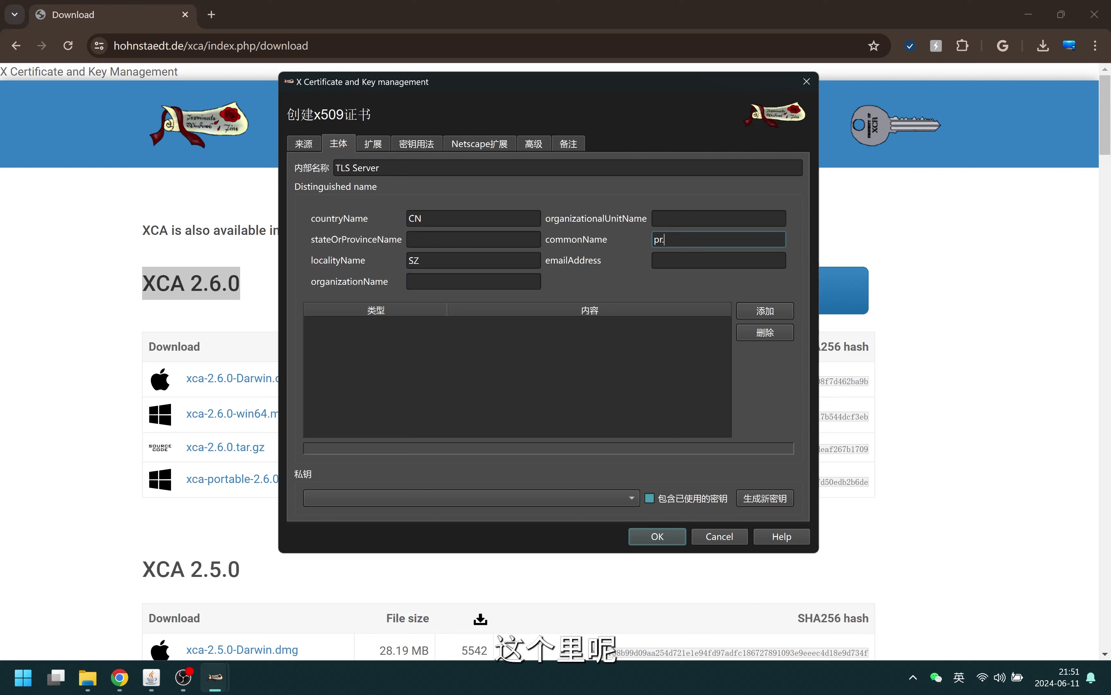
pyautogui.write('bkt.')
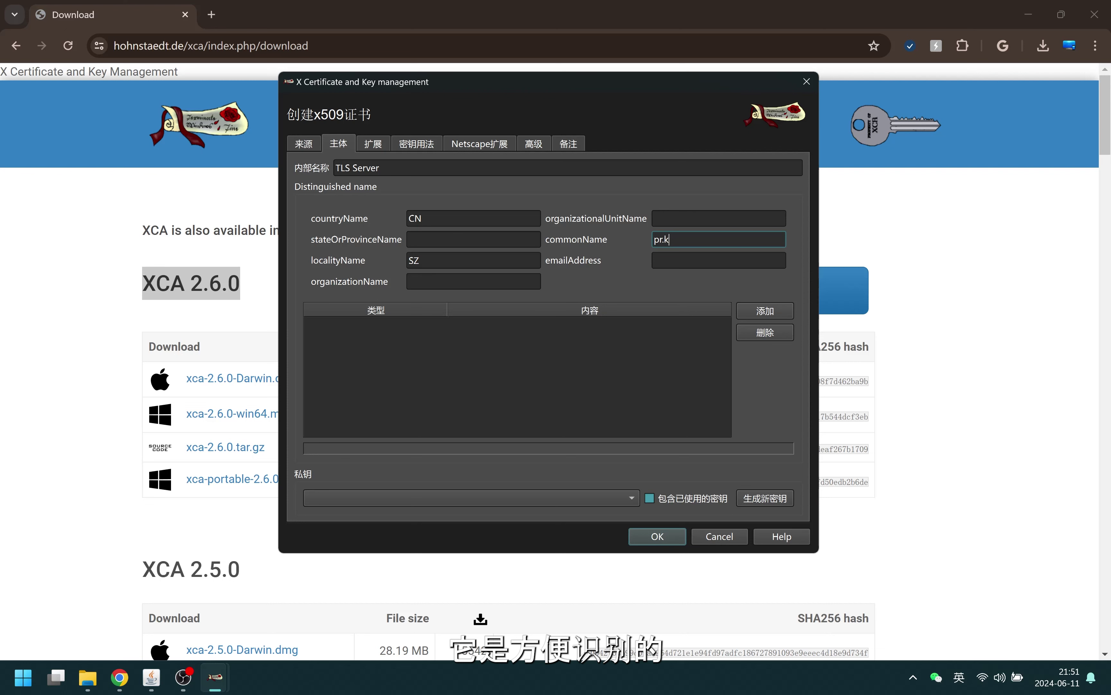
pyautogui.write('cl')
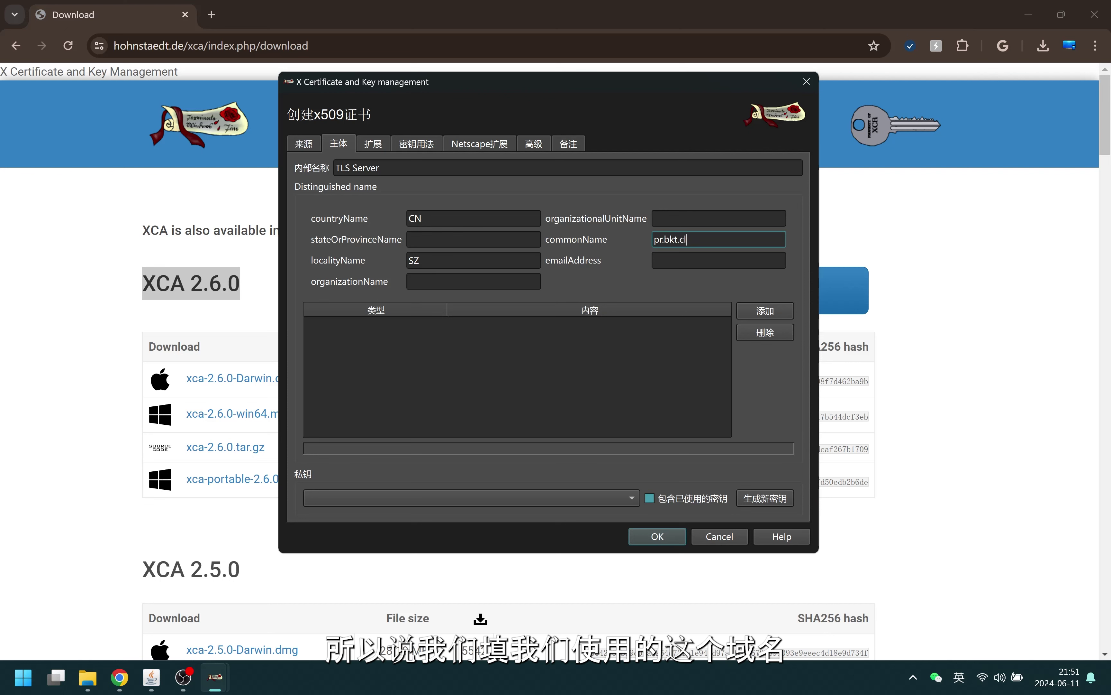
pyautogui.write('oudns.ch')
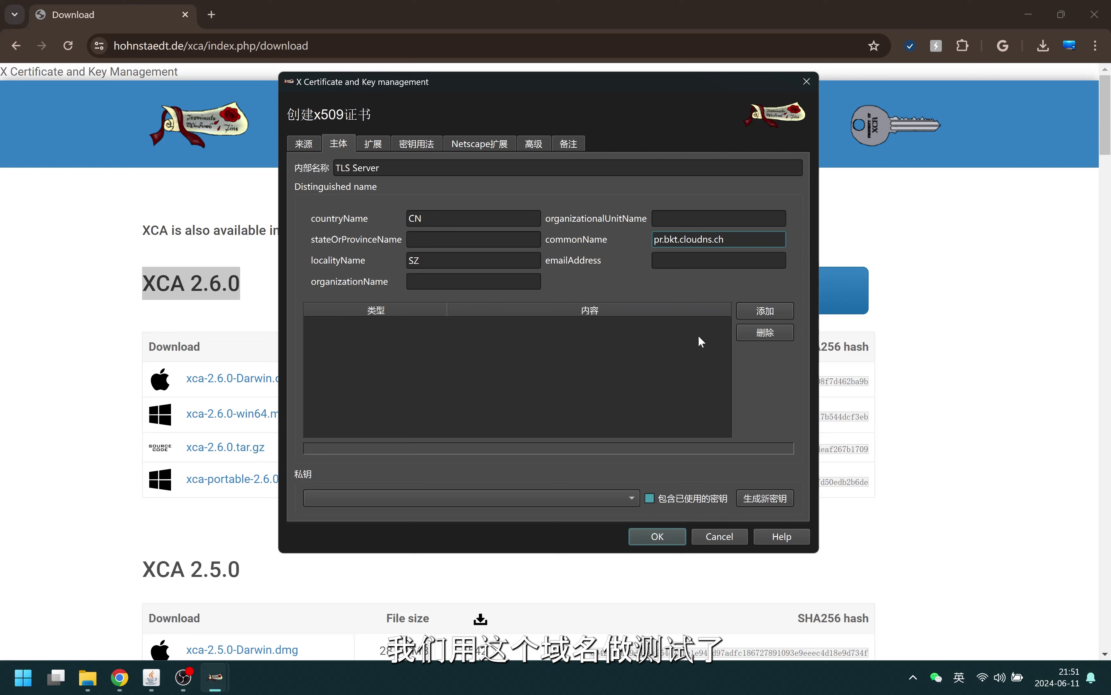
pyautogui.click(696, 260)
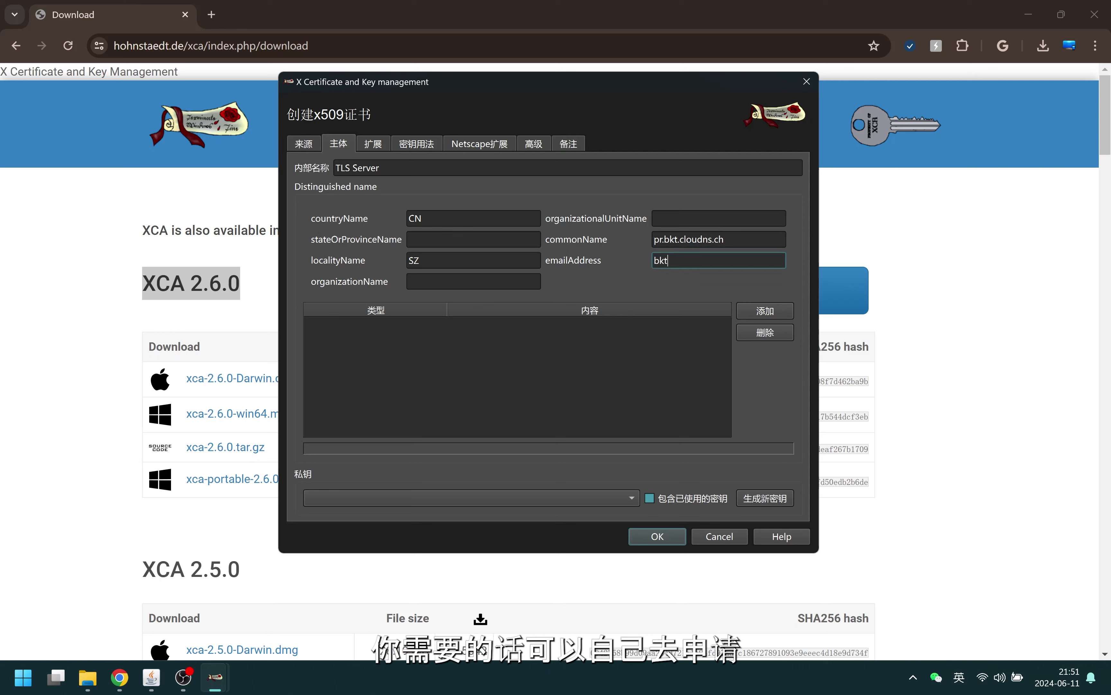
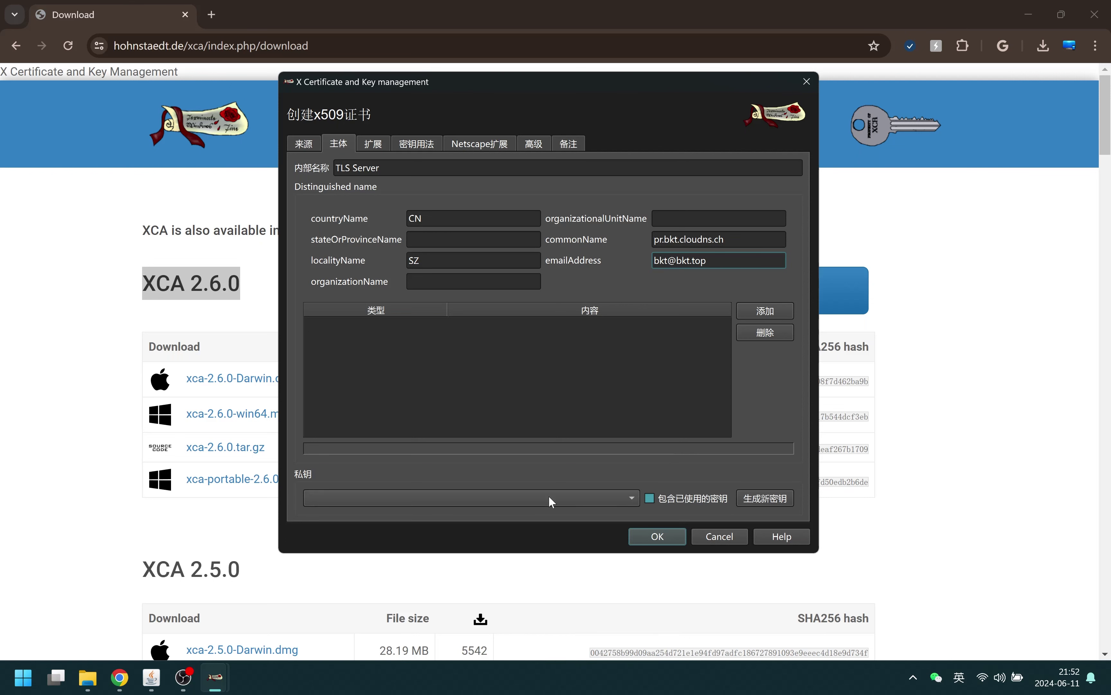
# Generate a 2048-bit RSA private key named TLS Server for the certificate
pyautogui.click(764, 498)
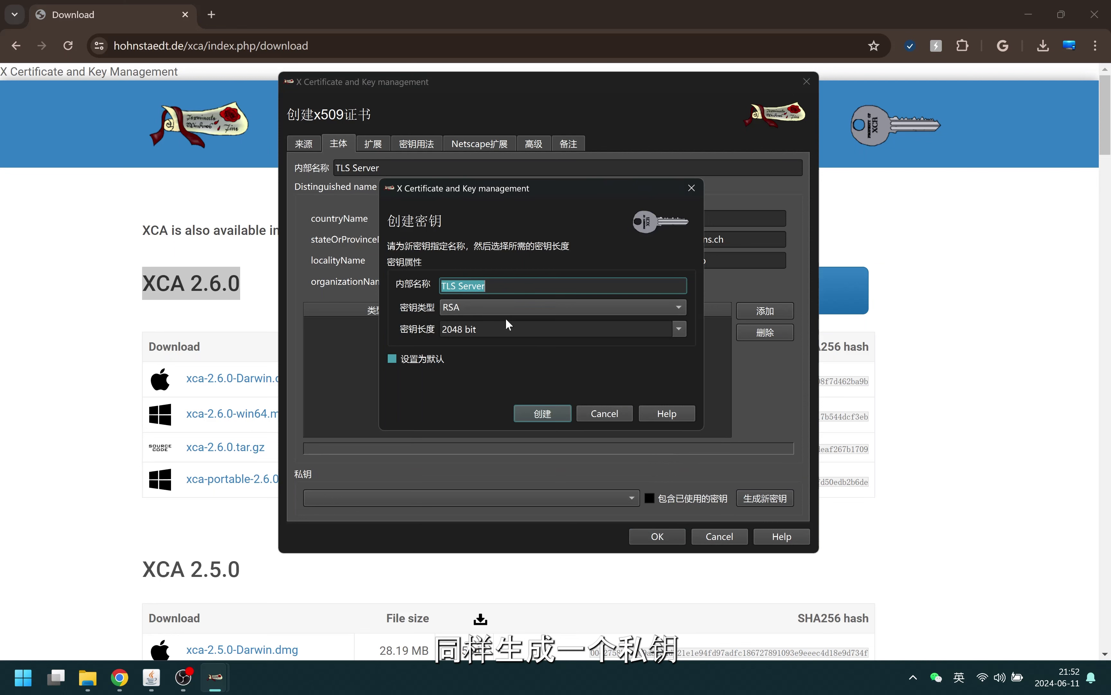
pyautogui.click(544, 415)
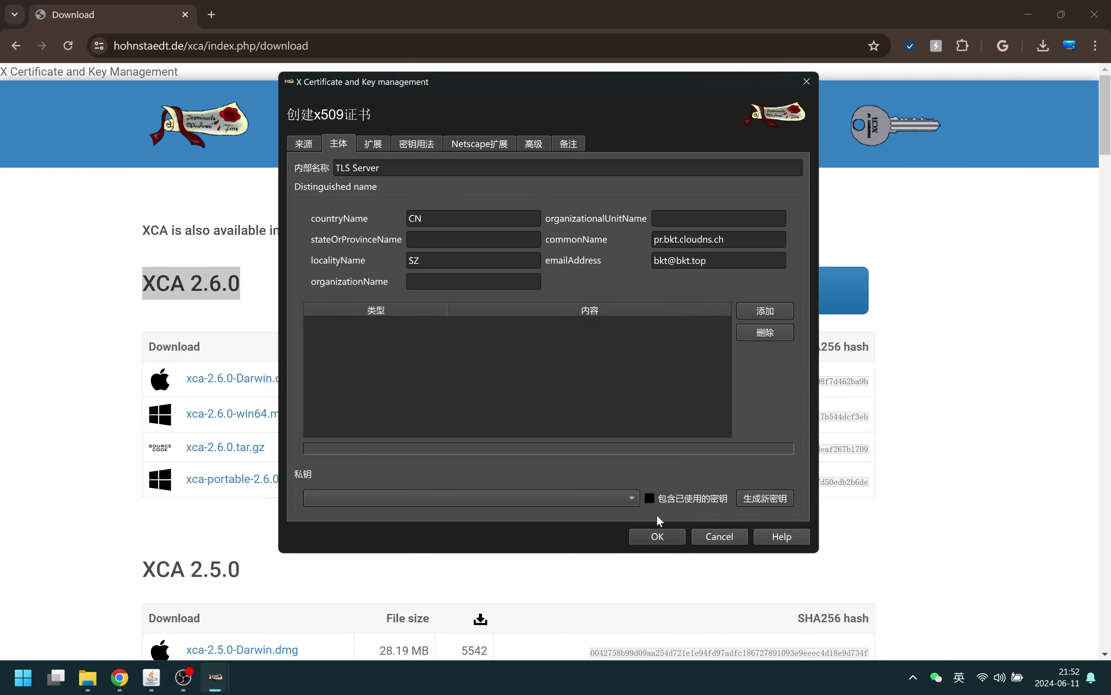
pyautogui.click(604, 337)
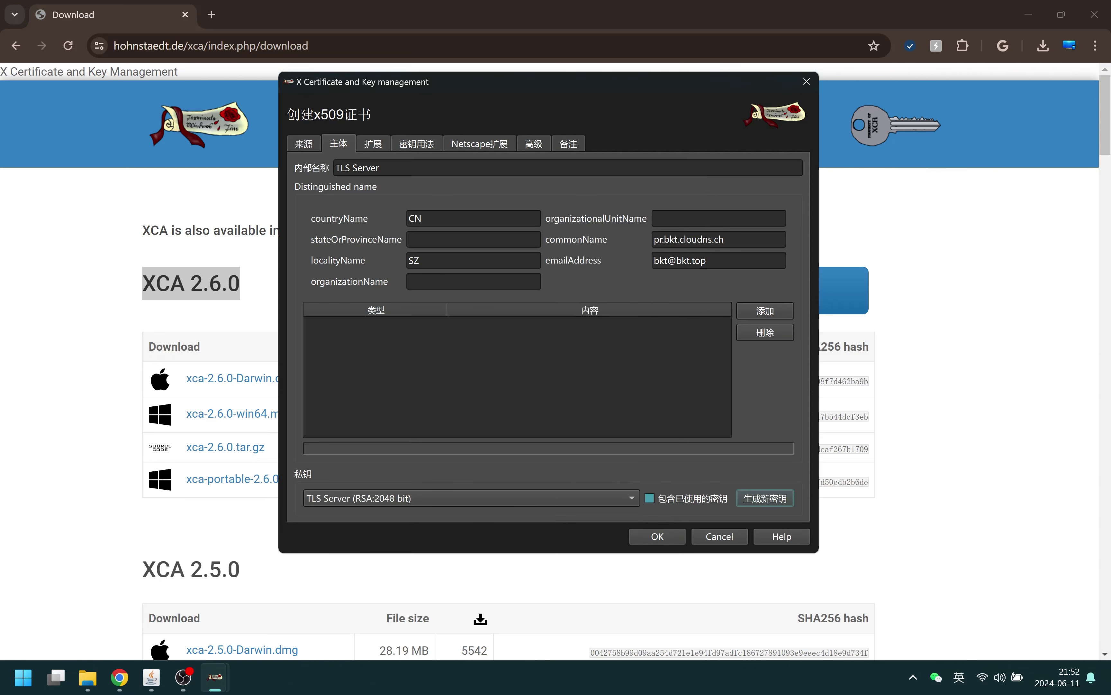
# Review the extensions: End Entity type, 365-day validity and DNS:copycn alternative name
pyautogui.click(379, 149)
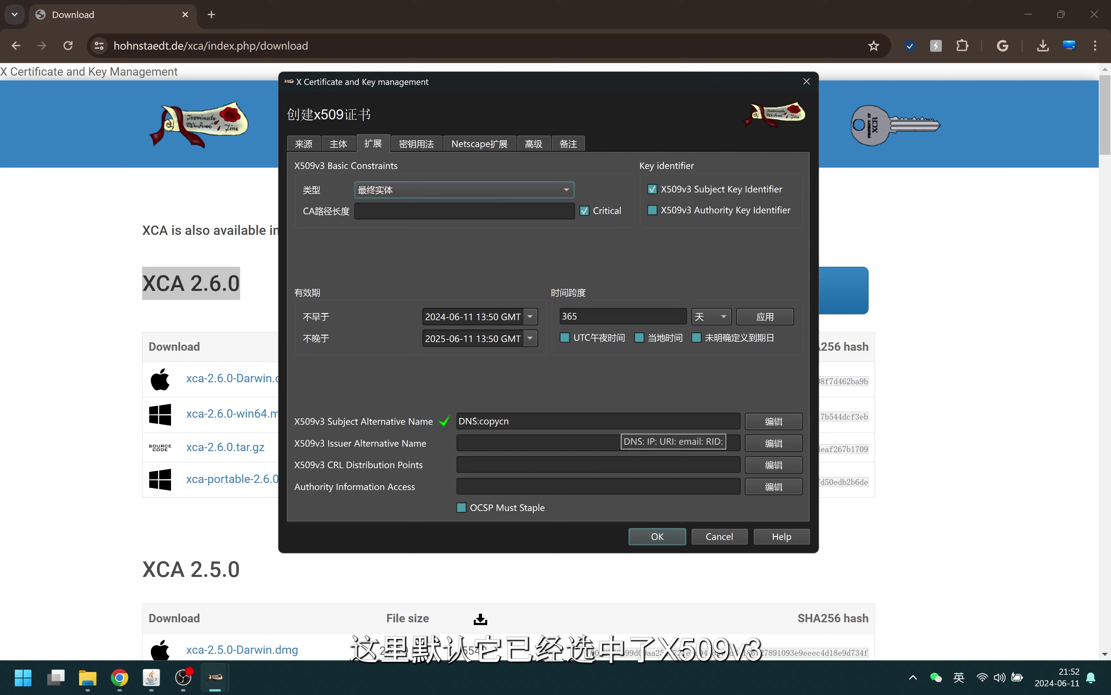
pyautogui.click(643, 316)
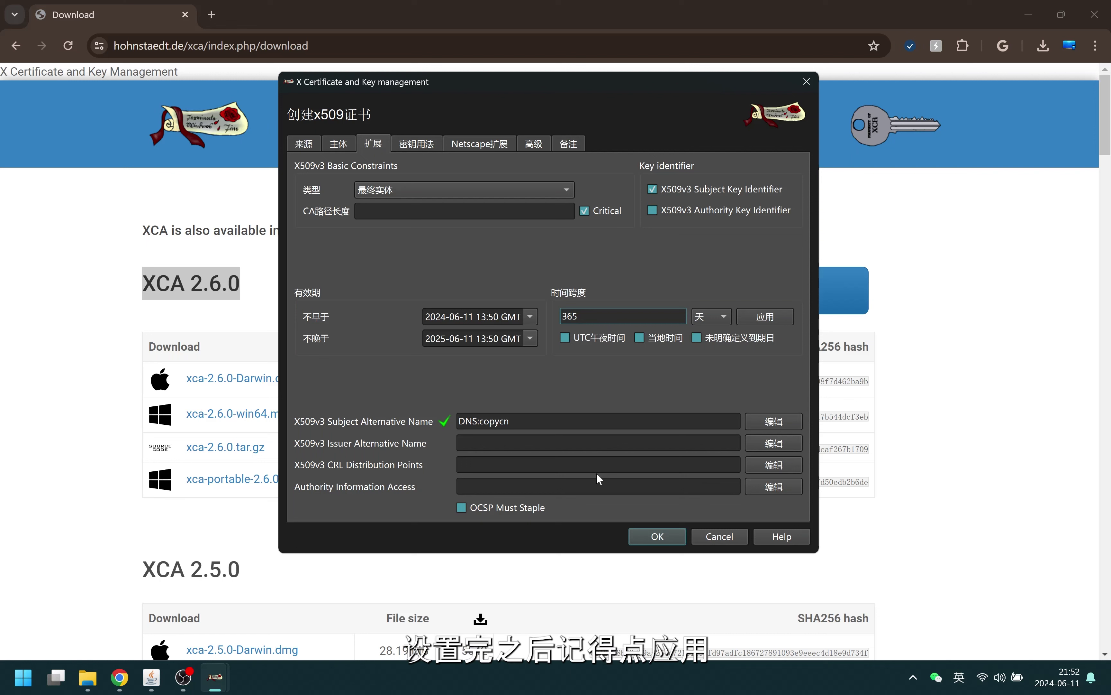
# Add a DNS subject alternative name entry pr.bkt.cloudns.ch
pyautogui.click(782, 420)
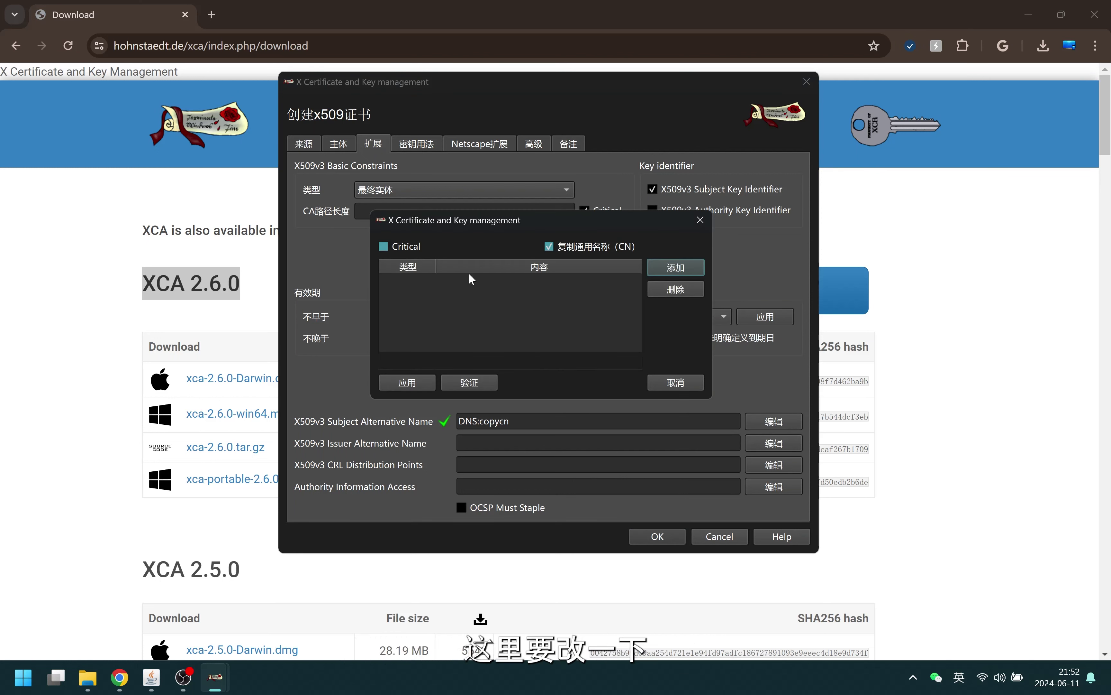
pyautogui.click(686, 267)
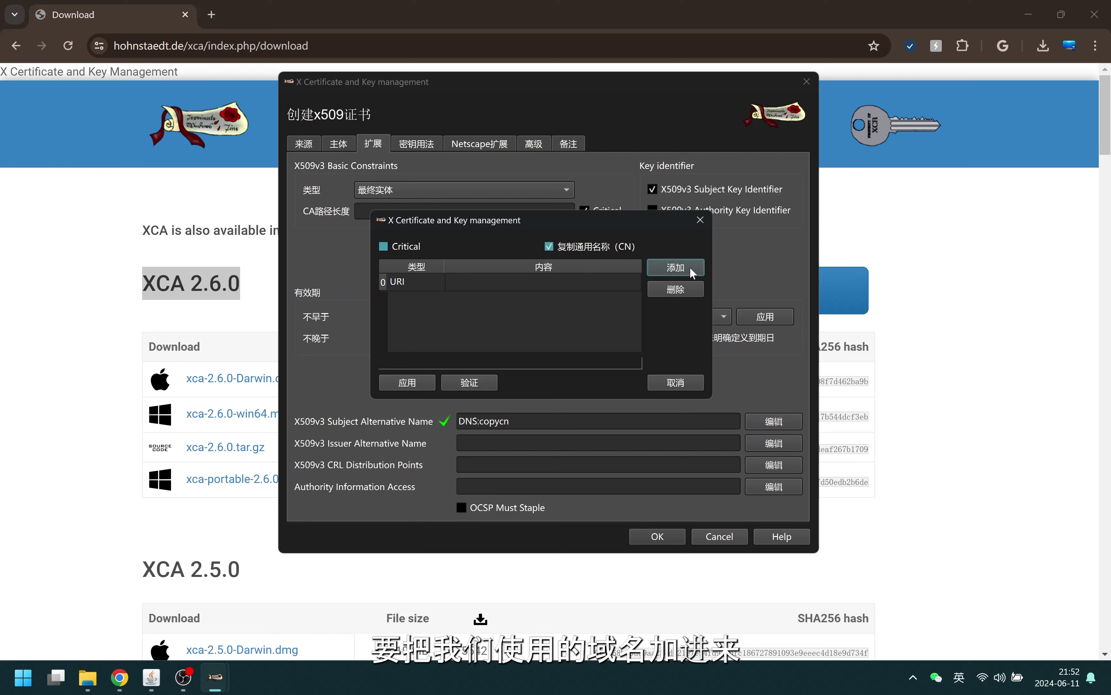
pyautogui.click(425, 280)
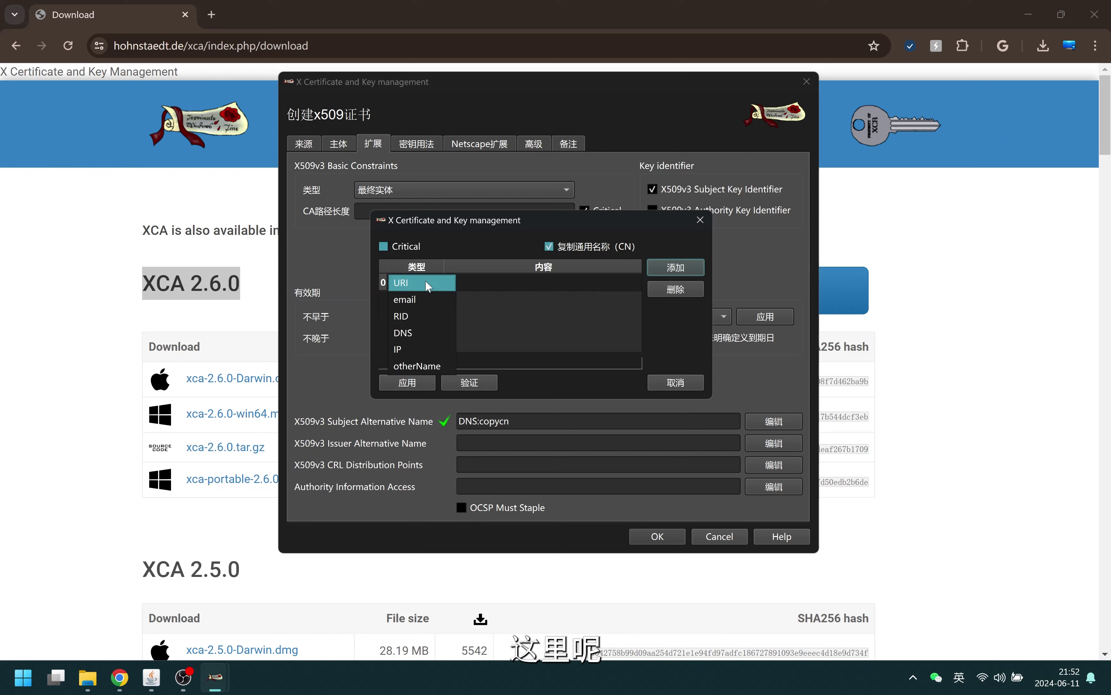
pyautogui.click(416, 324)
pyautogui.click(452, 286)
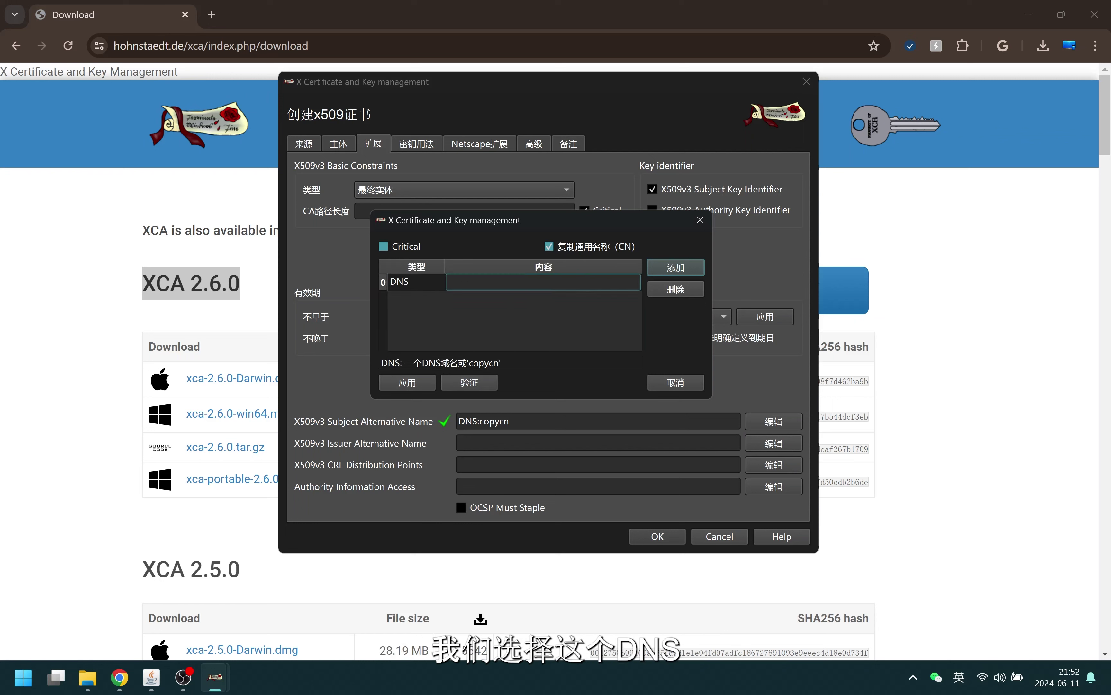
pyautogui.write('pr')
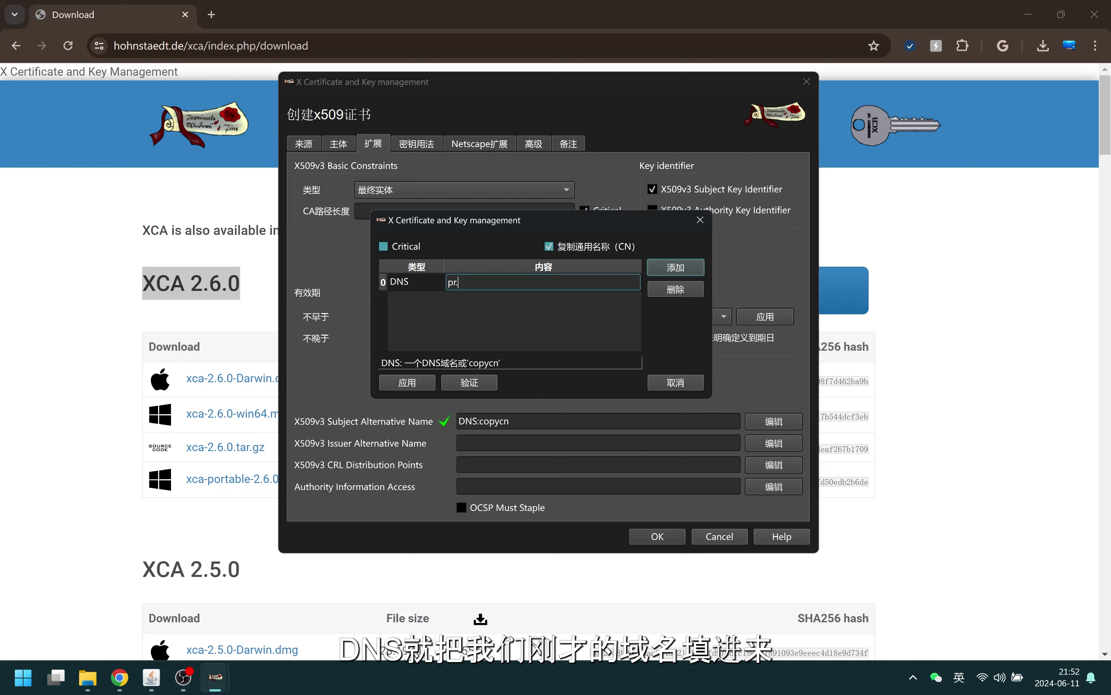
pyautogui.write('.bkt.')
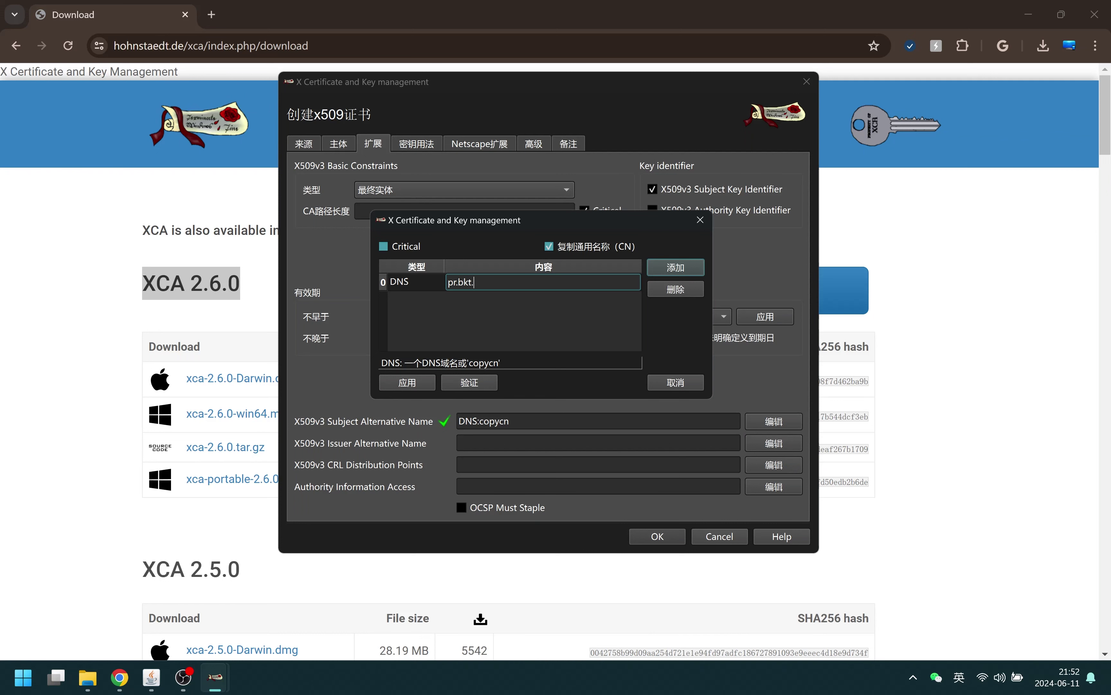
pyautogui.write('cloudns.ch')
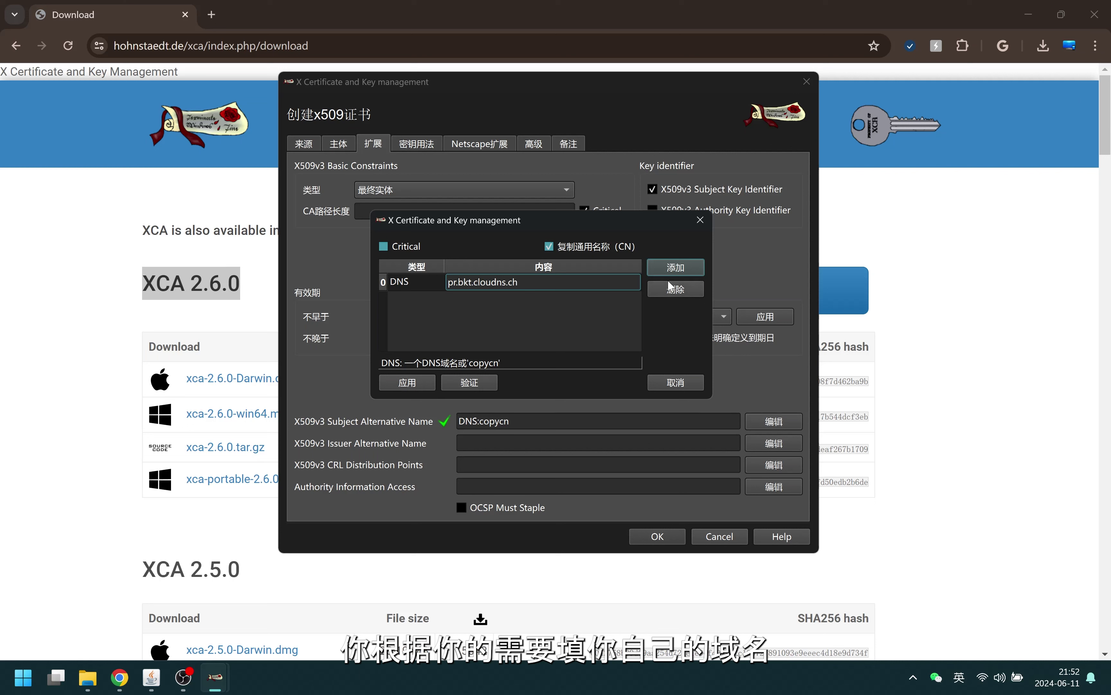
# Add an IP entry 192.168.123.128, validate the alternative names and apply them
pyautogui.click(673, 267)
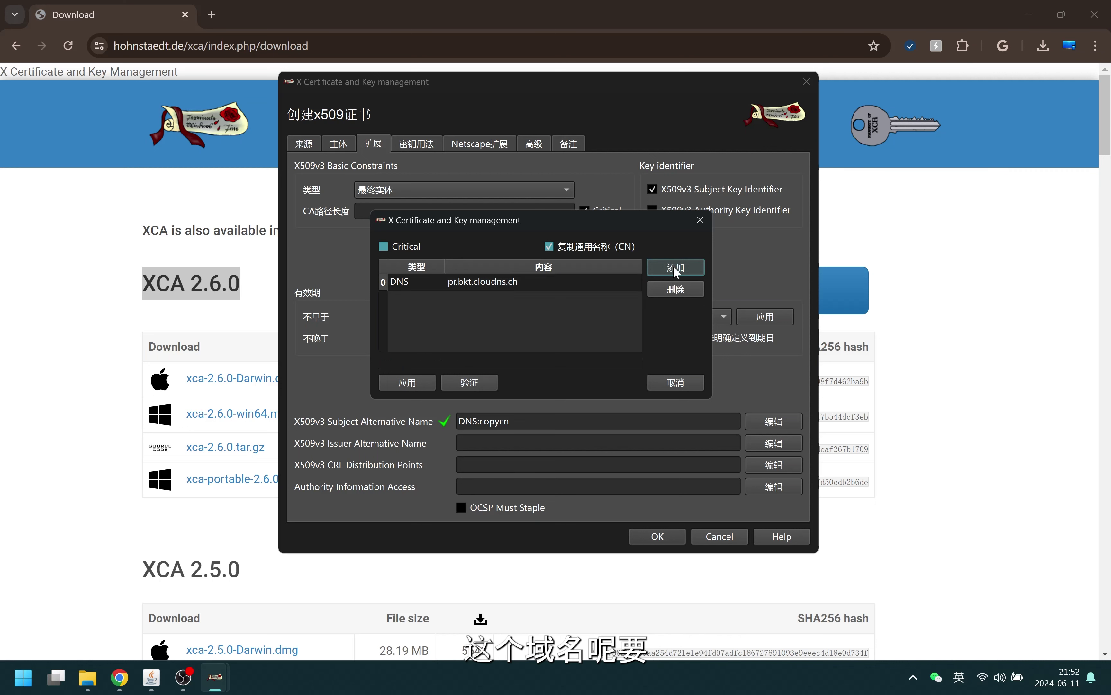
pyautogui.click(422, 303)
pyautogui.click(432, 298)
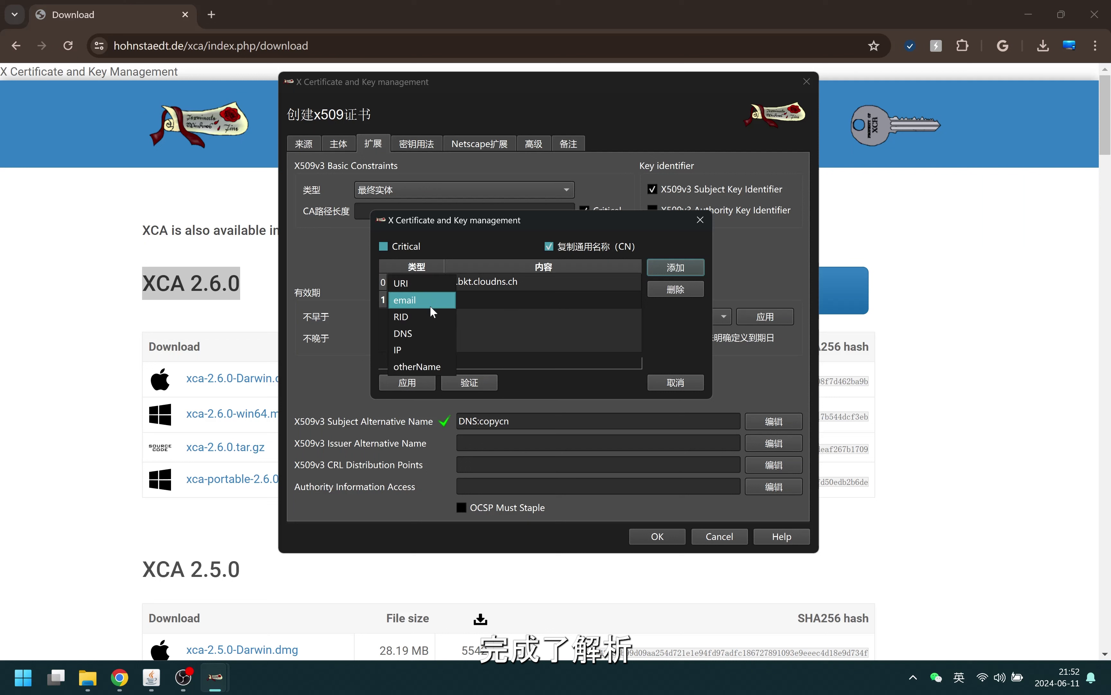
pyautogui.click(426, 350)
pyautogui.click(498, 303)
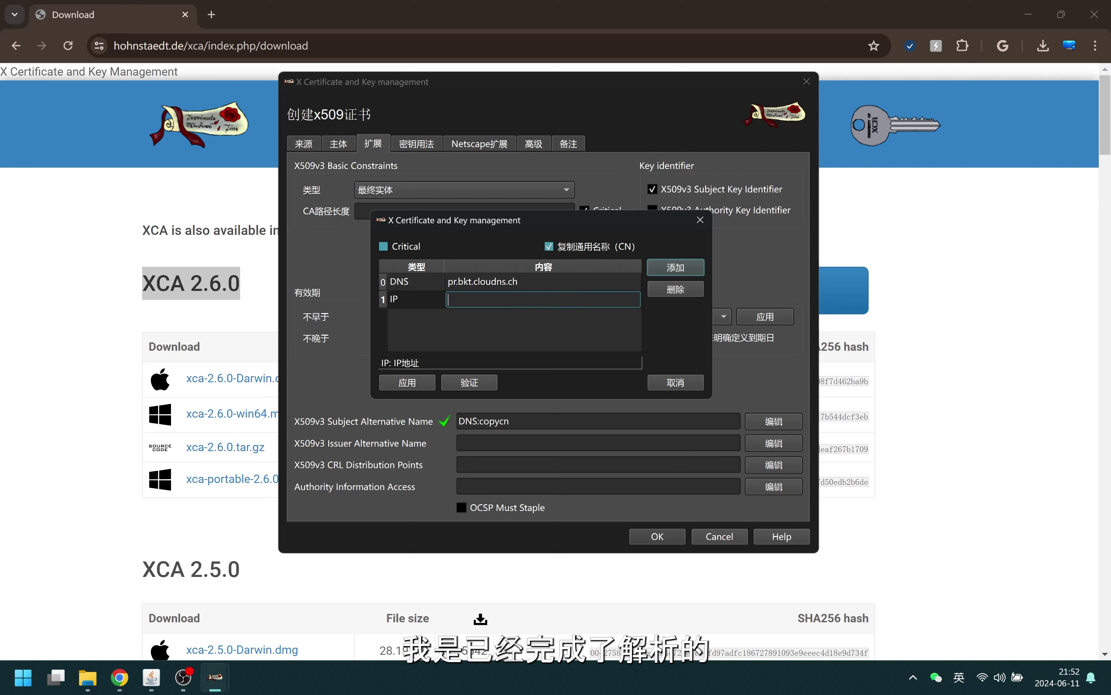
pyautogui.write('192.16')
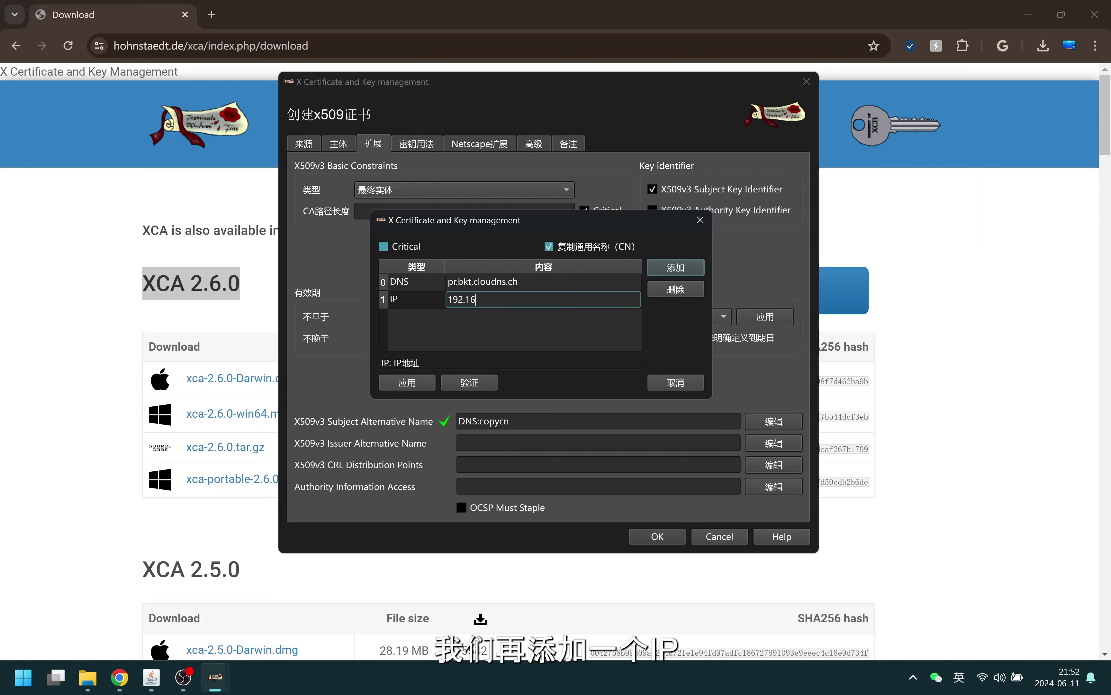
pyautogui.write('8.123.128')
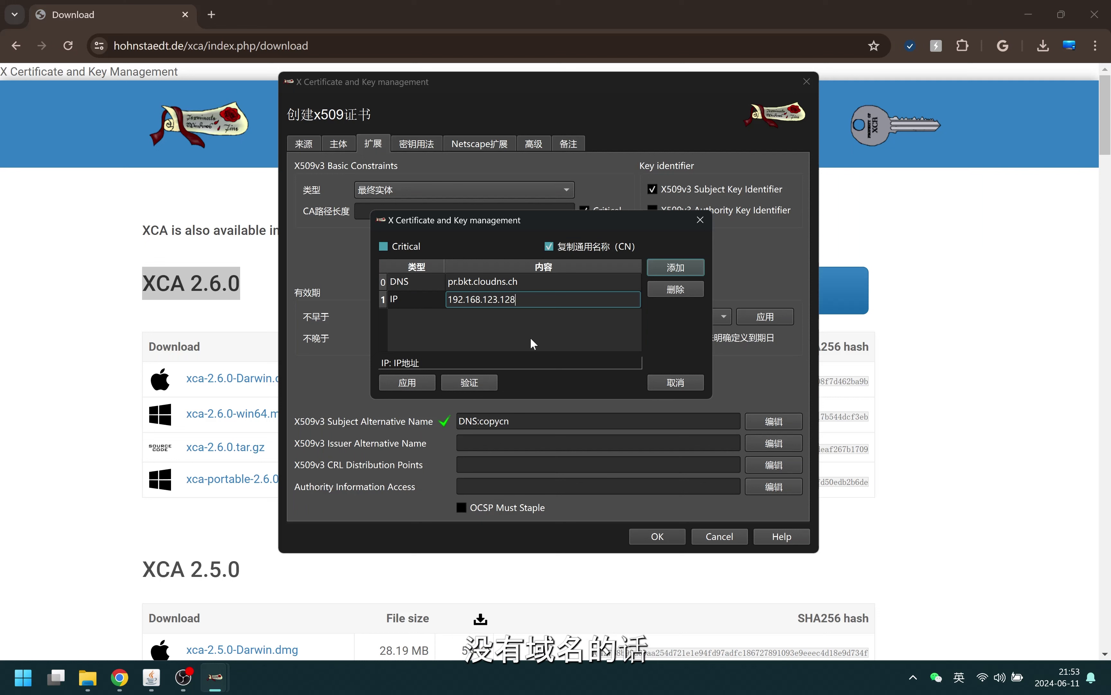
pyautogui.press('Return')
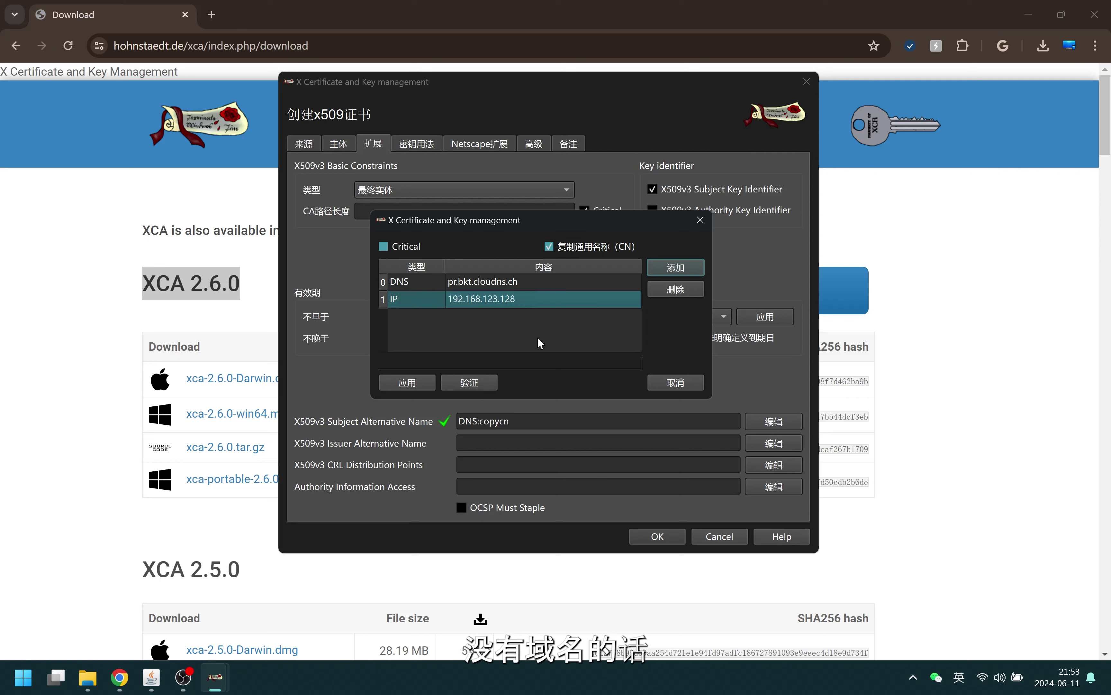
pyautogui.click(498, 385)
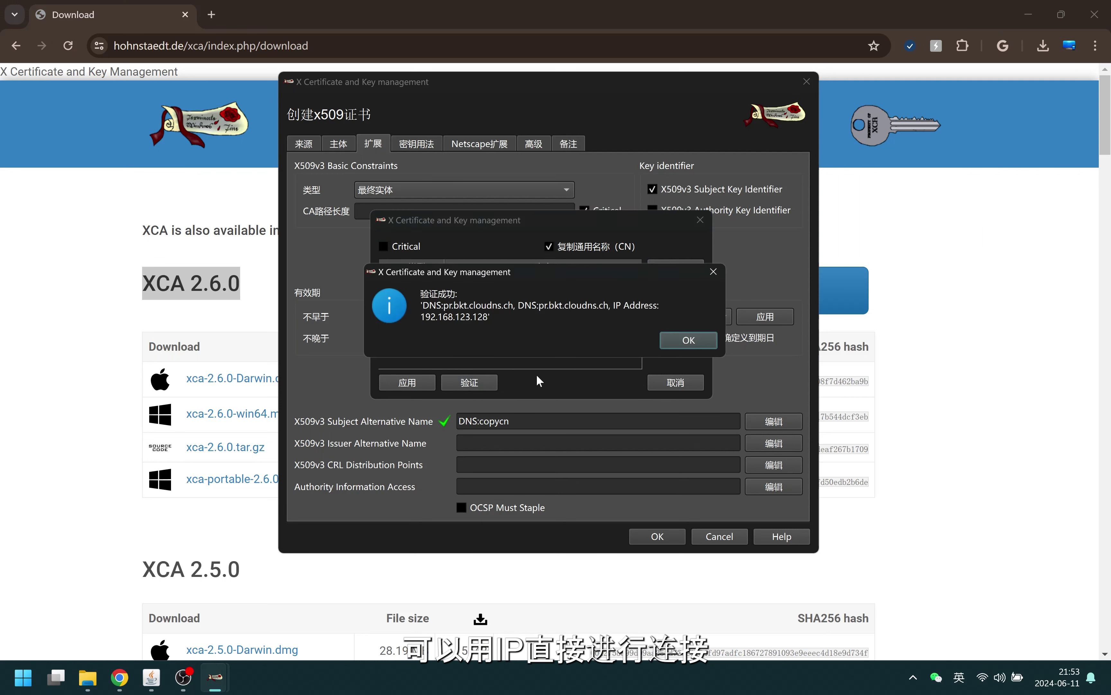
pyautogui.click(680, 339)
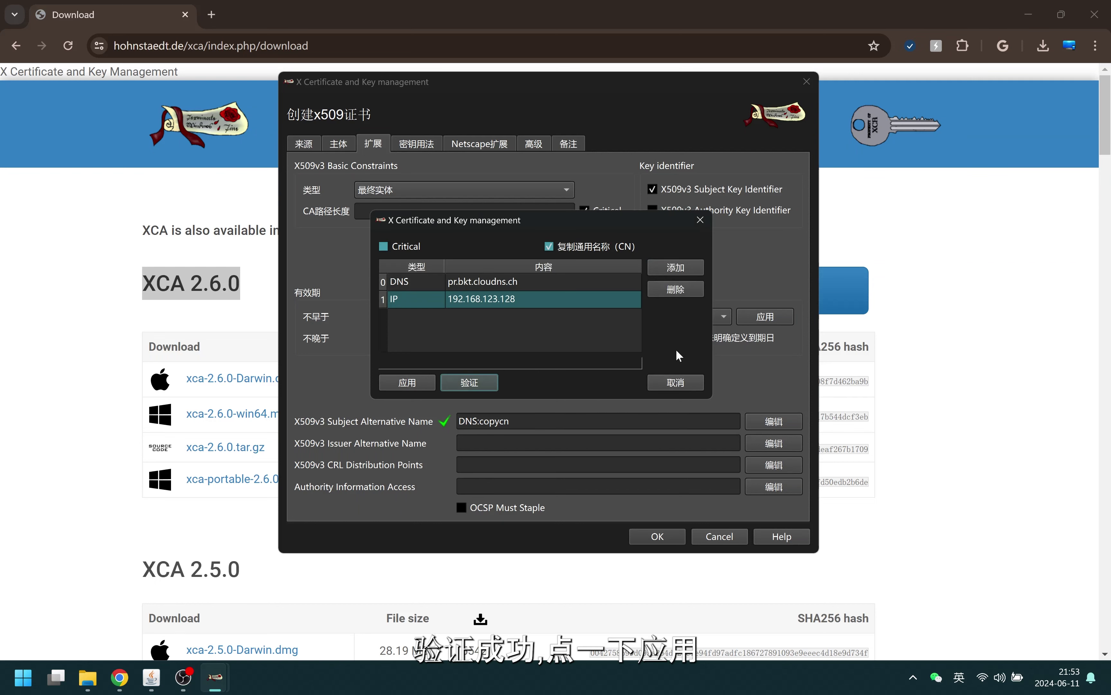
pyautogui.click(406, 382)
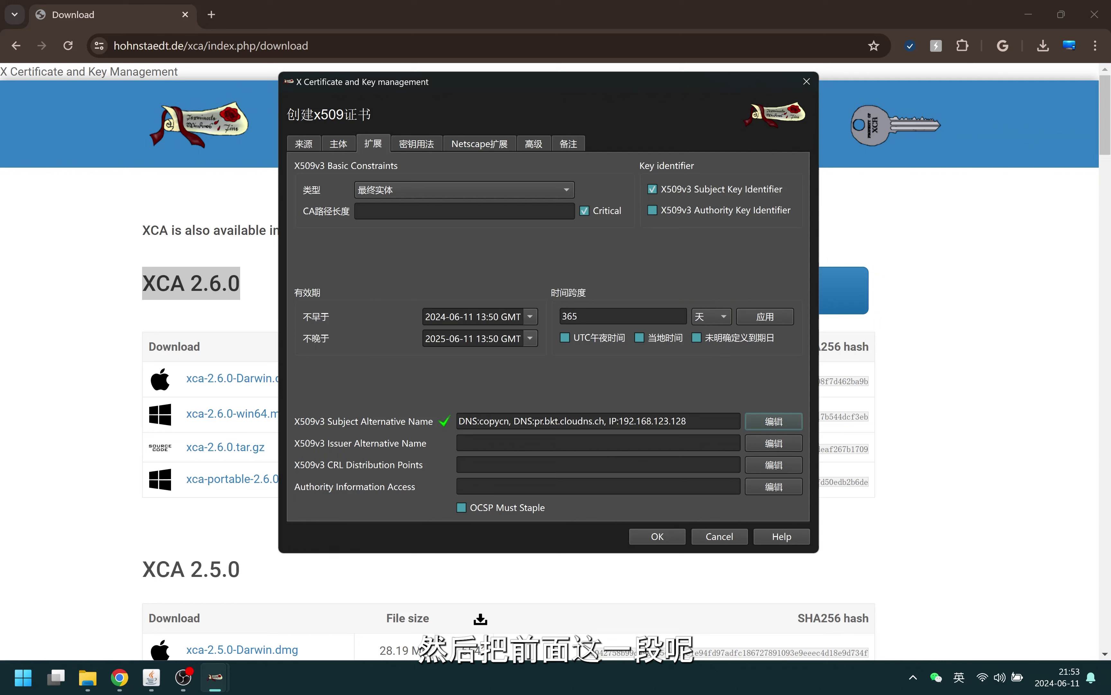
# Delete the 'DNS:copycn,' placeholder from the subject alternative name field
pyautogui.moveTo(511, 421); pyautogui.dragTo(459, 422)
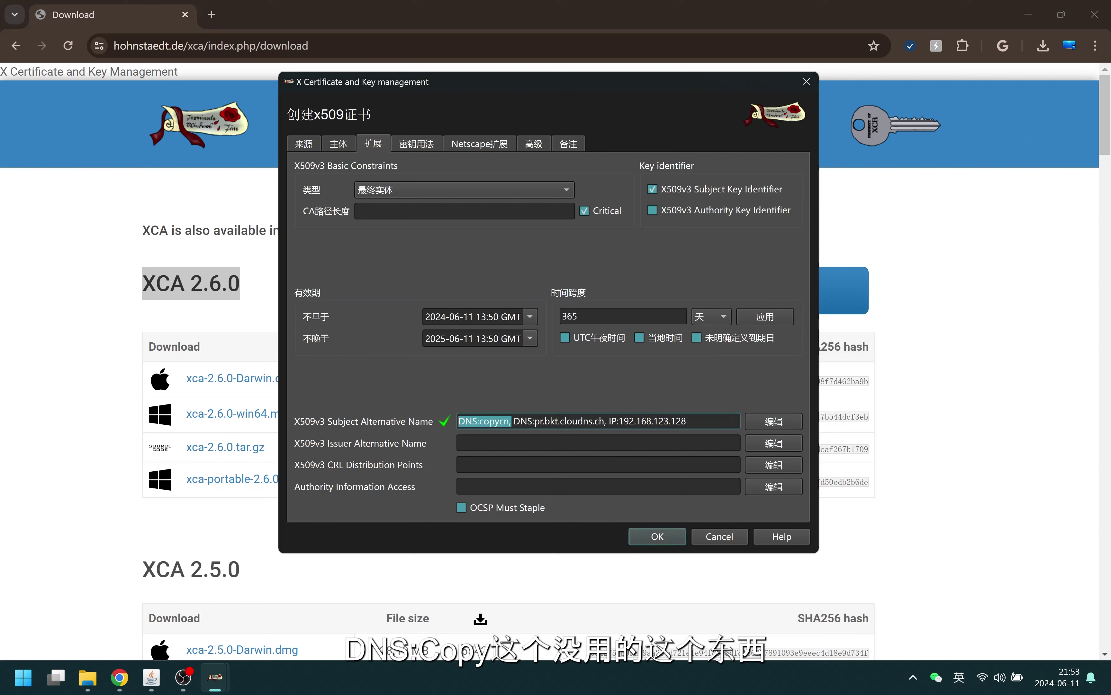
pyautogui.press('BackSpace')
pyautogui.press('Delete')
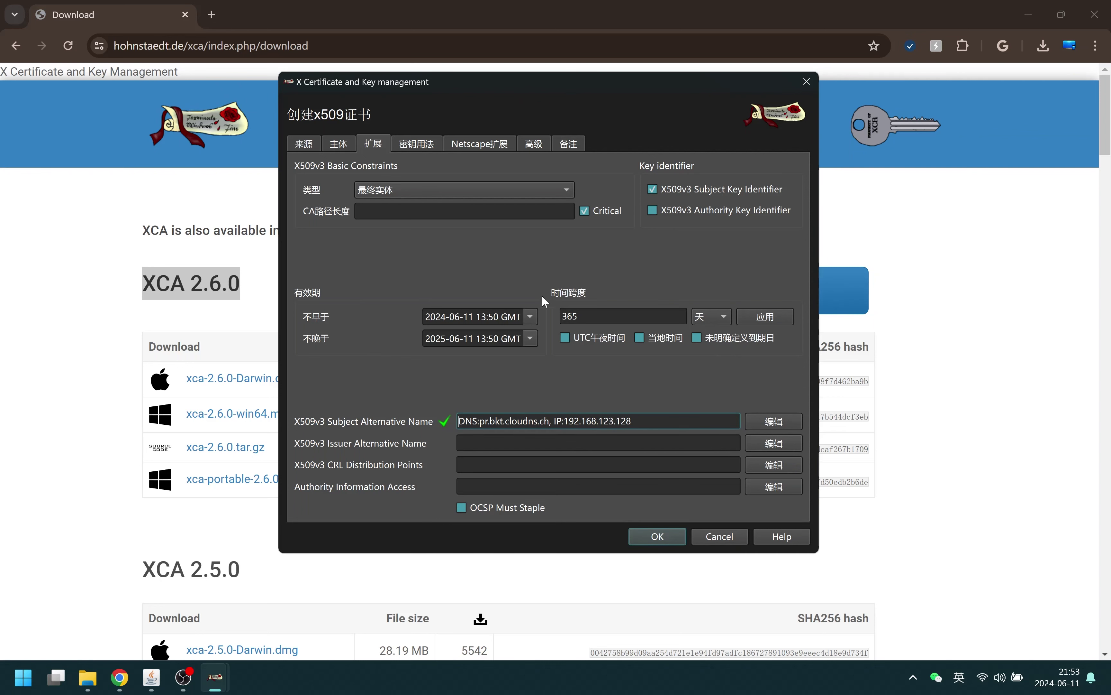
# Add IP security end entity to the extended key usage and check the extension summary
pyautogui.click(416, 145)
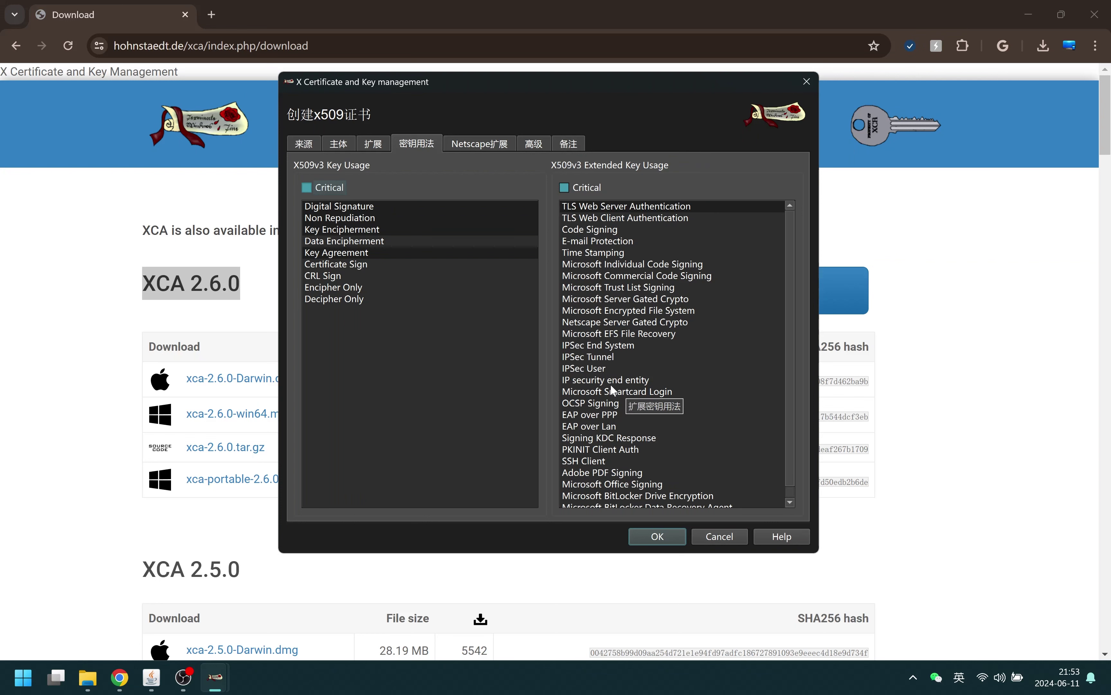
pyautogui.click(617, 380)
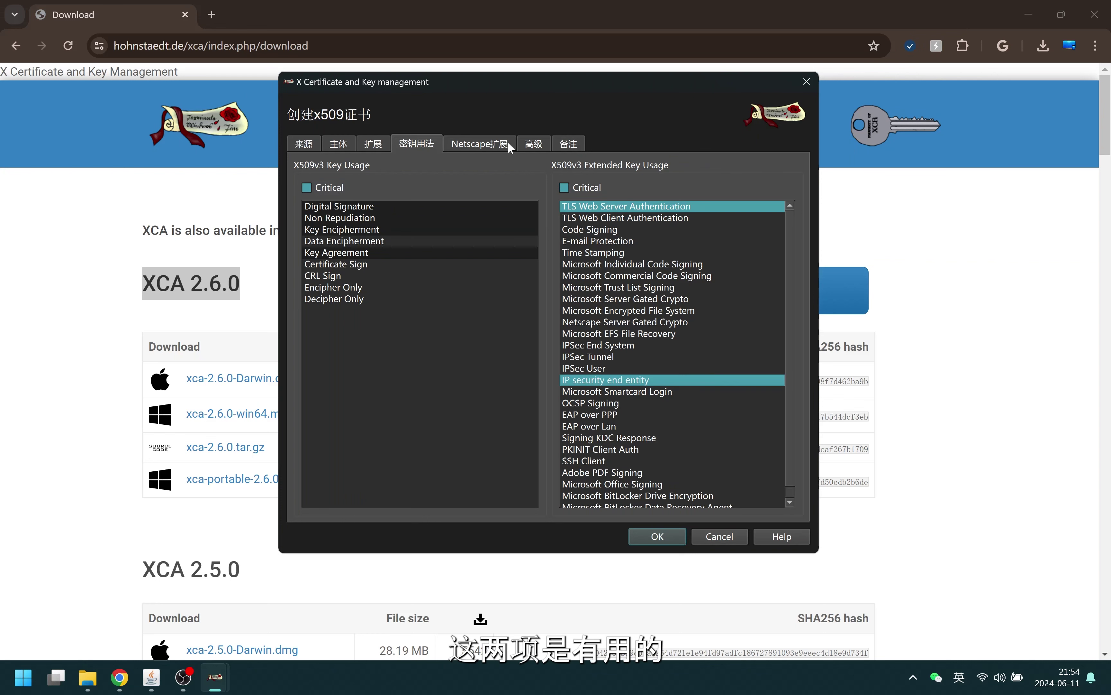
pyautogui.click(491, 147)
pyautogui.click(537, 146)
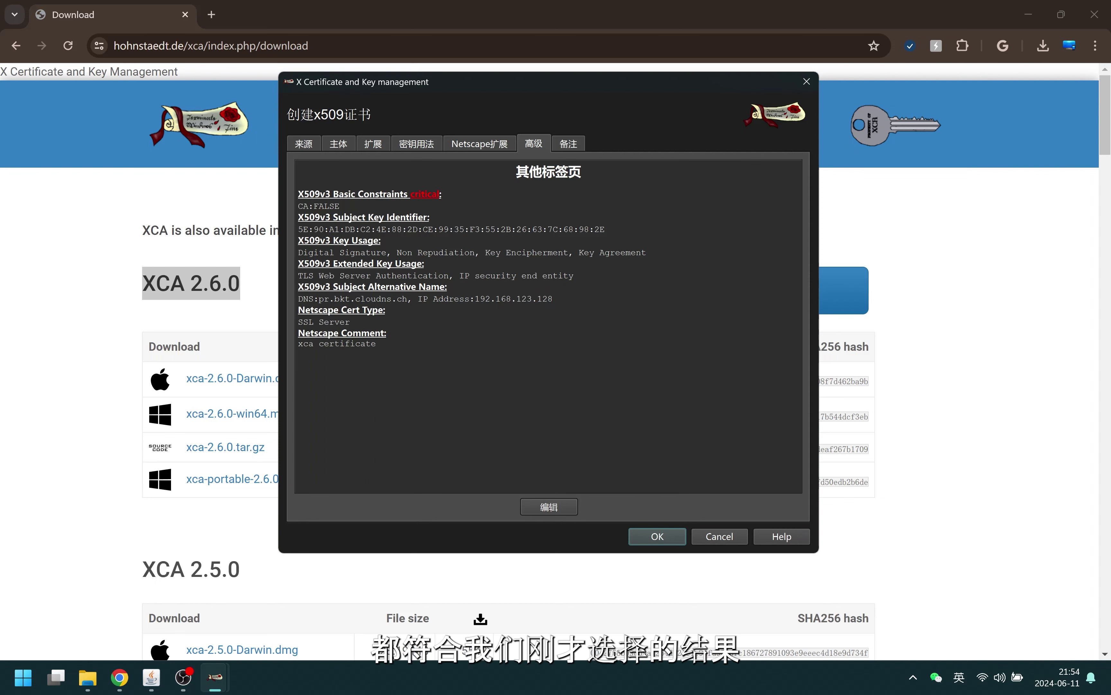
# Create the TLS Server certificate, expand BKT1RootCA and widen the internal name column
pyautogui.click(657, 535)
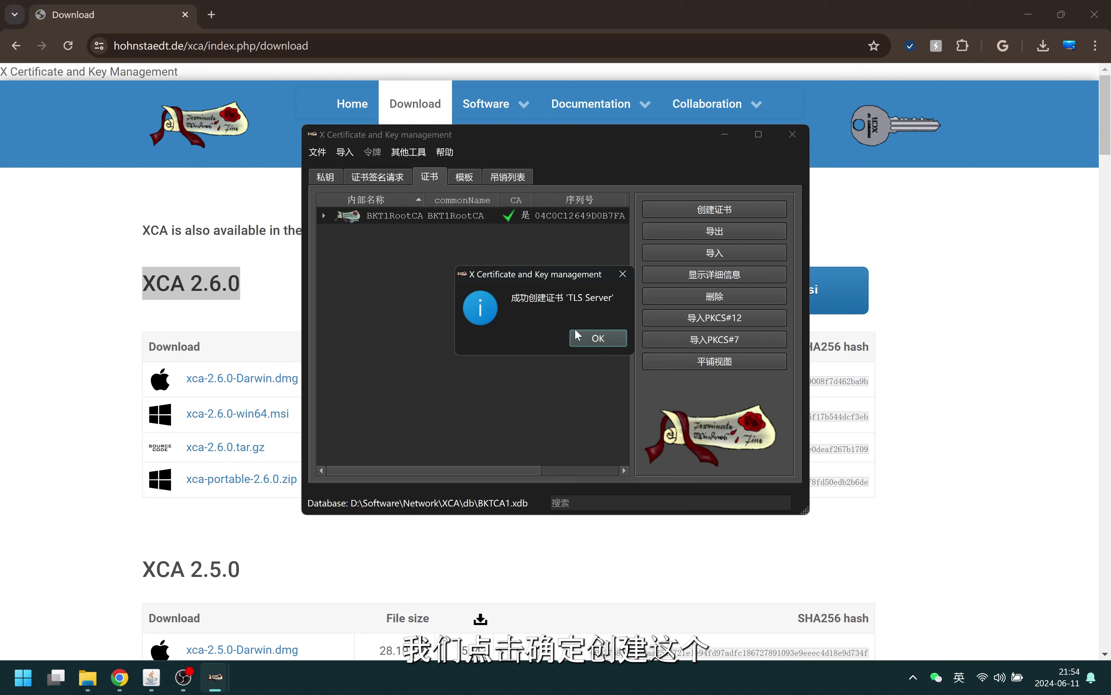
pyautogui.click(598, 339)
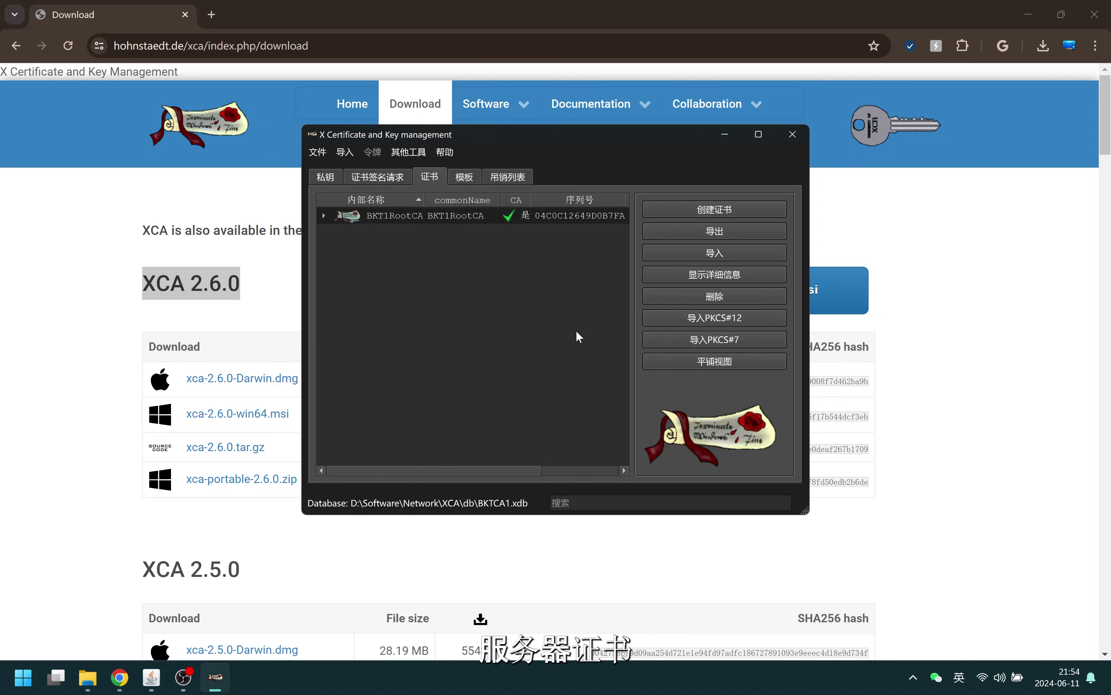
pyautogui.click(325, 216)
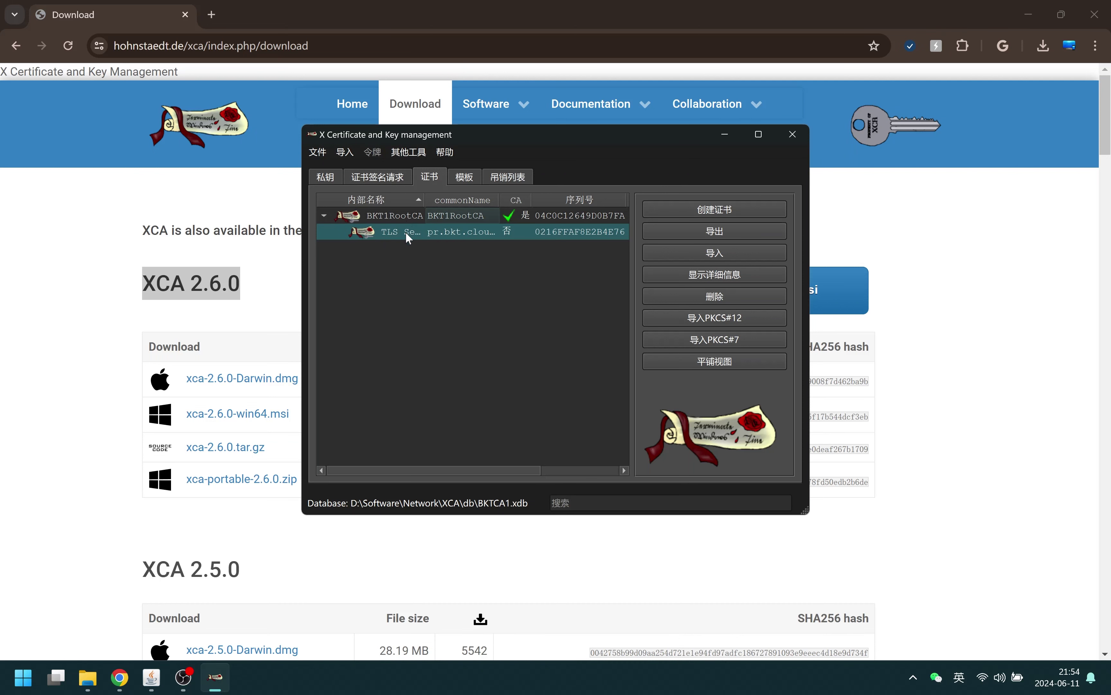
pyautogui.moveTo(424, 201); pyautogui.dragTo(451, 202)
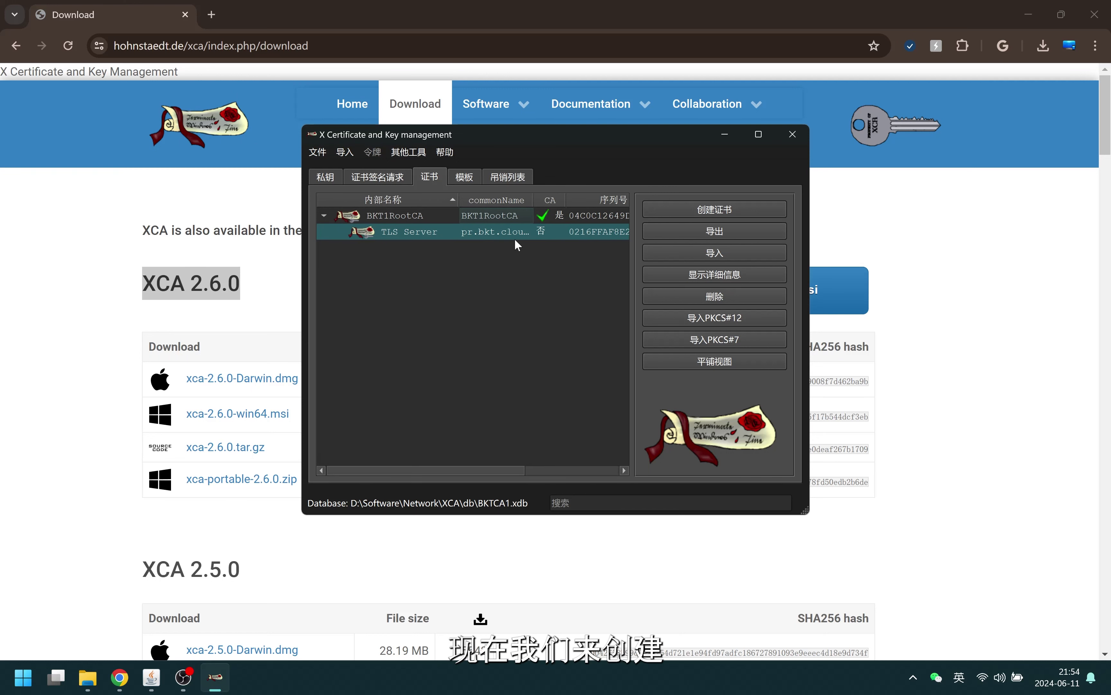
# Start another certificate and apply all settings from the [default] TLS_client template
pyautogui.click(754, 211)
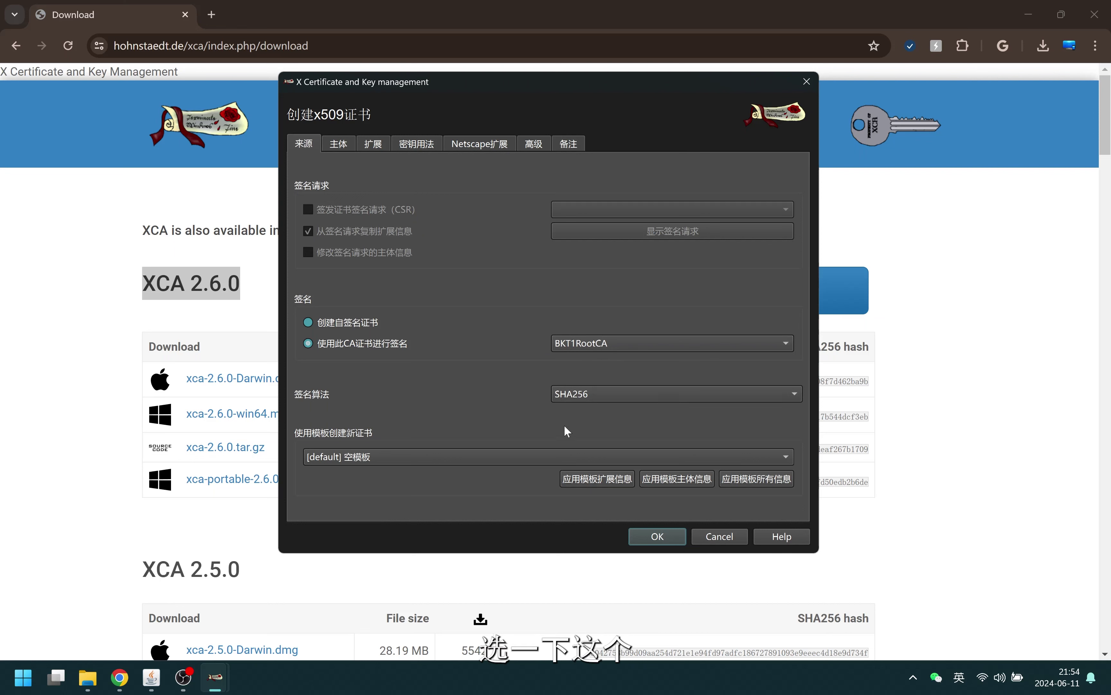
pyautogui.click(461, 456)
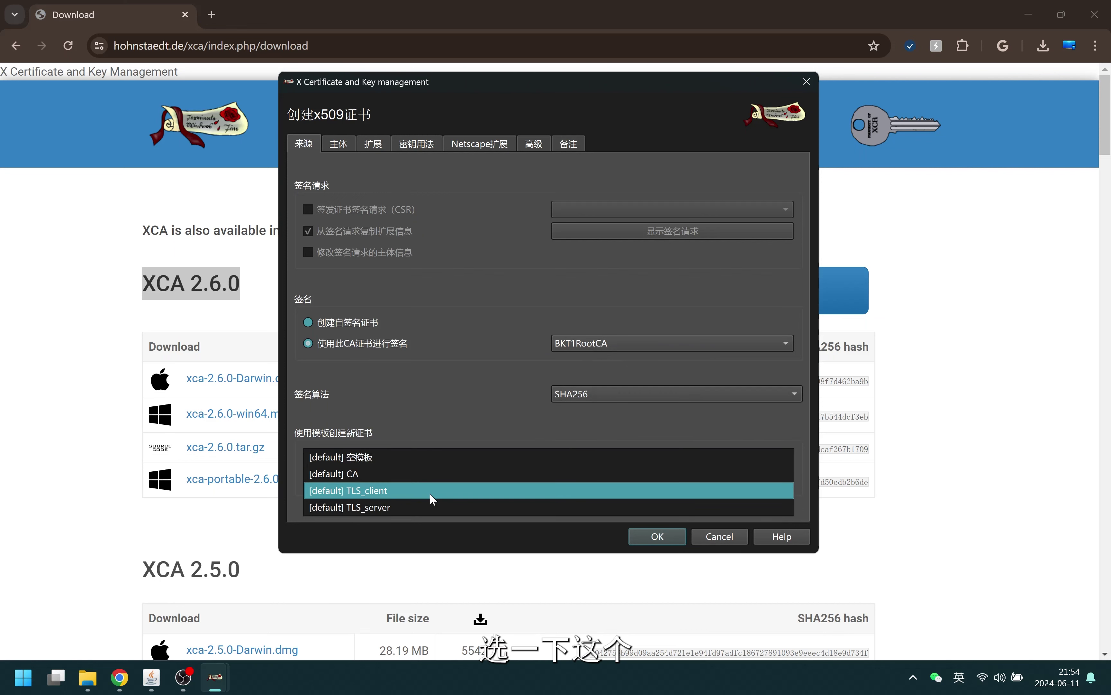
pyautogui.click(430, 490)
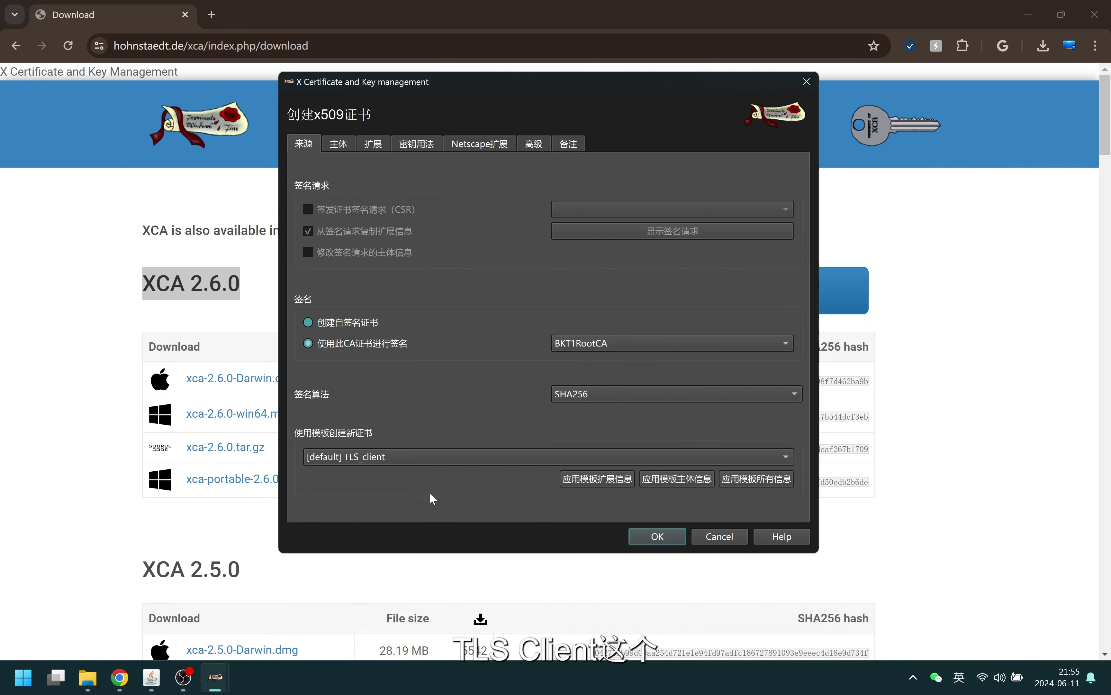
pyautogui.click(772, 478)
# Name it 'TLS Client' with subject CN, SZ, pr.bkt.cloudns.ch and the contact e-mail
pyautogui.click(333, 148)
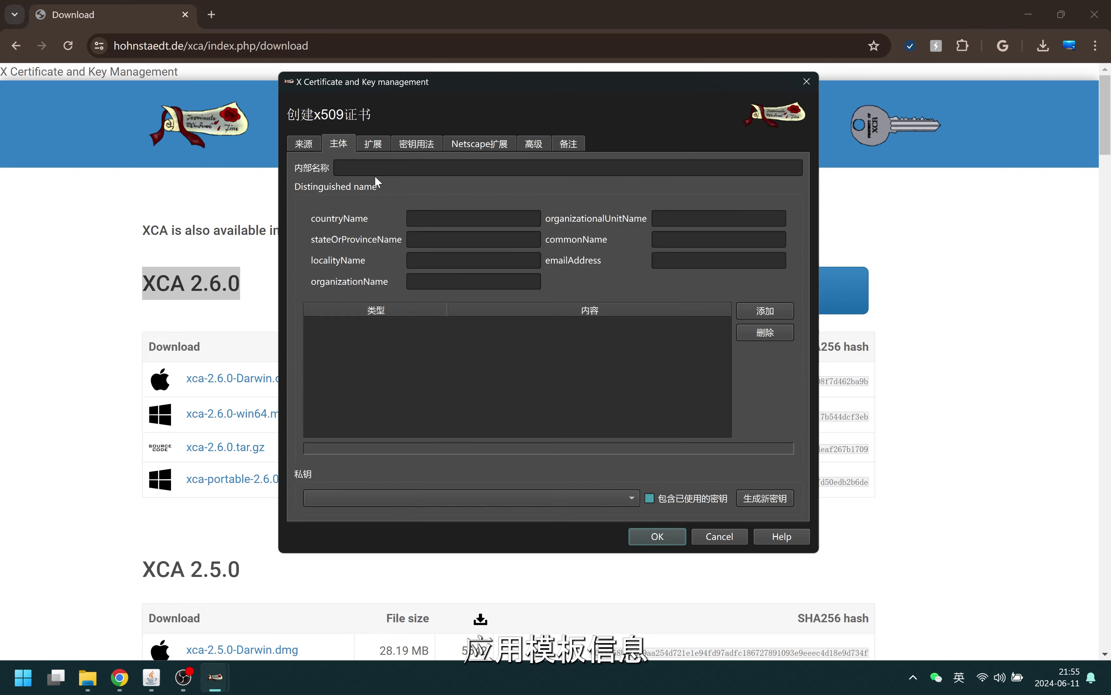
pyautogui.click(376, 171)
pyautogui.write('T')
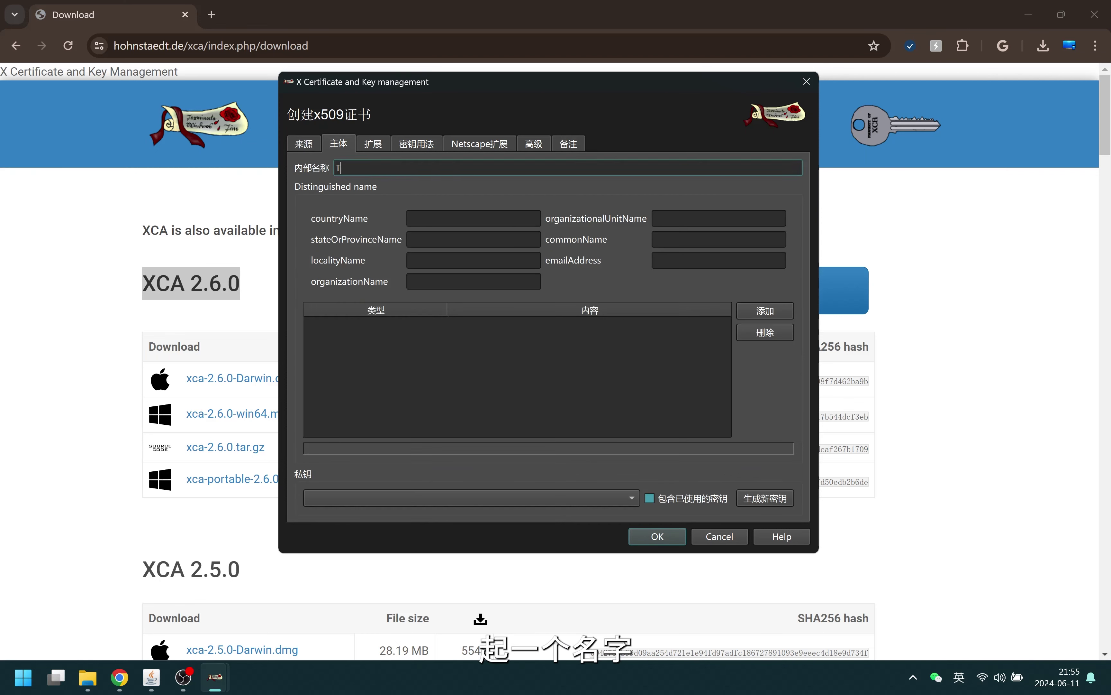
pyautogui.write('LS Client')
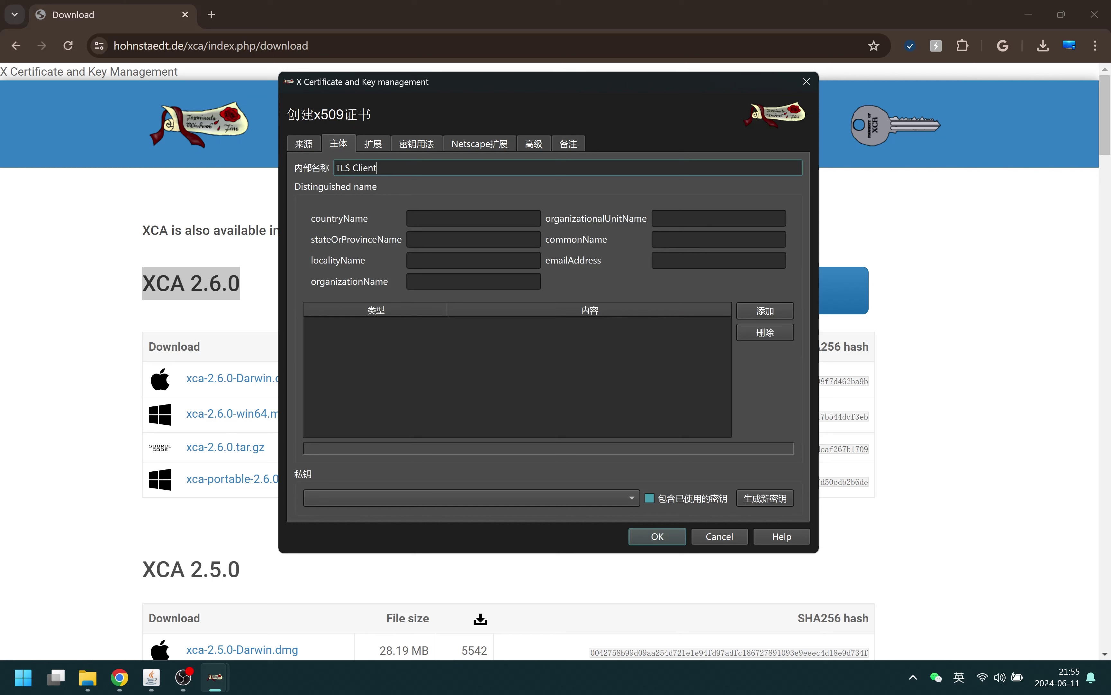
pyautogui.click(453, 221)
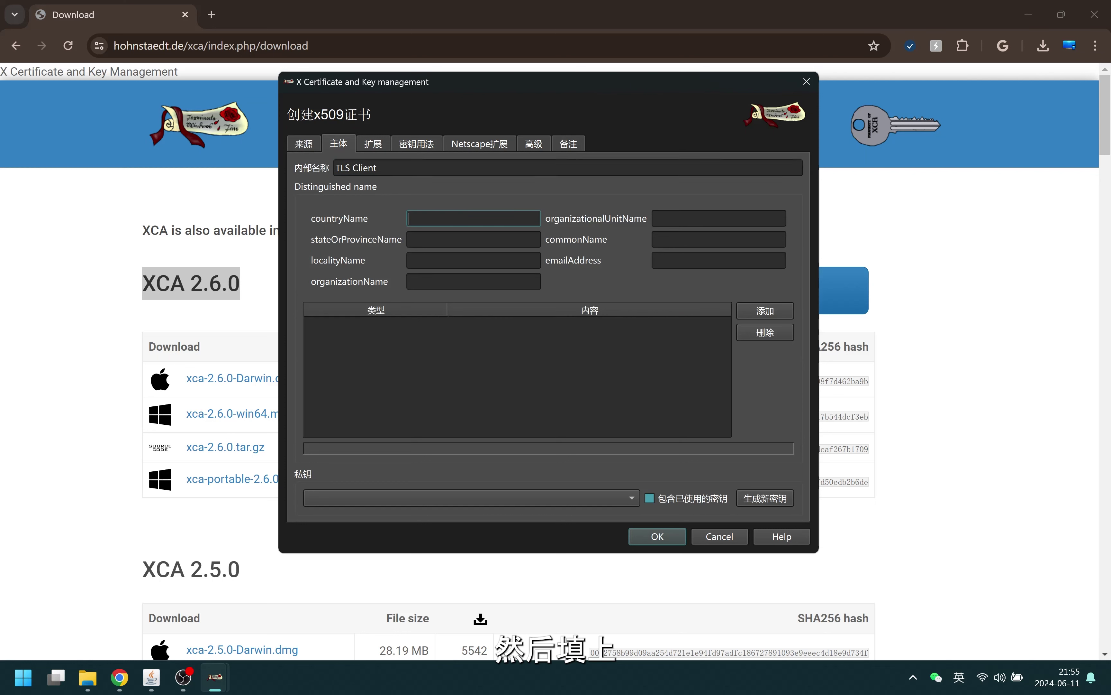
pyautogui.write('CN')
pyautogui.press('Tab')
pyautogui.press('Tab')
pyautogui.write('SZ')
pyautogui.click(689, 238)
pyautogui.write('pr.')
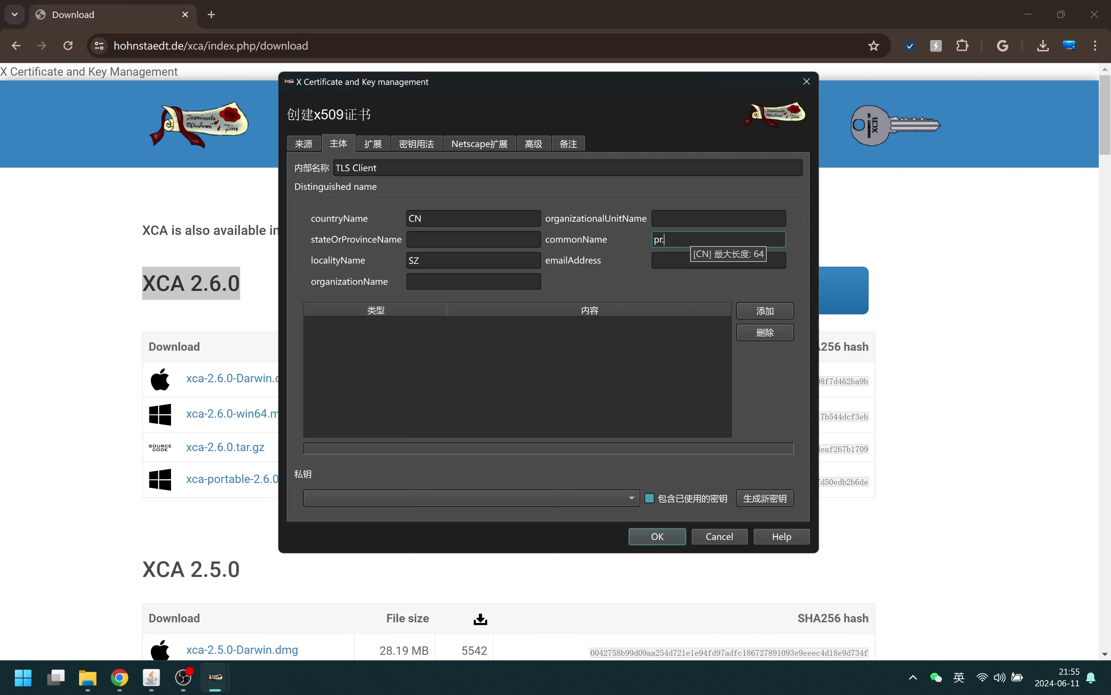
pyautogui.write('bkt.cloudns.ch')
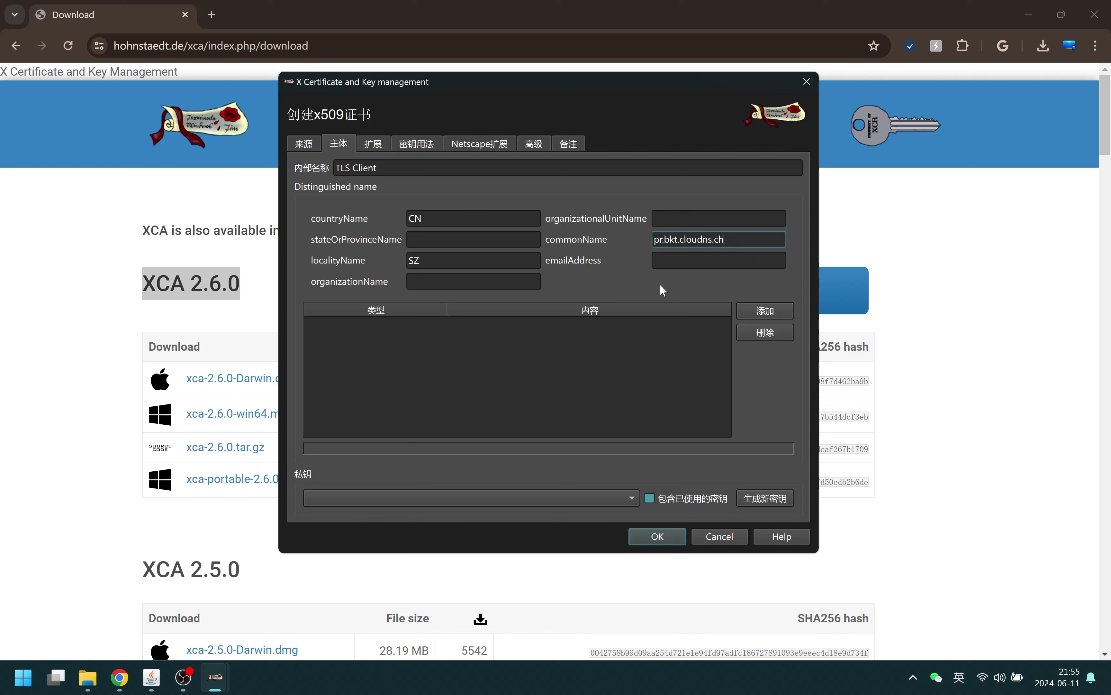
pyautogui.press('Tab')
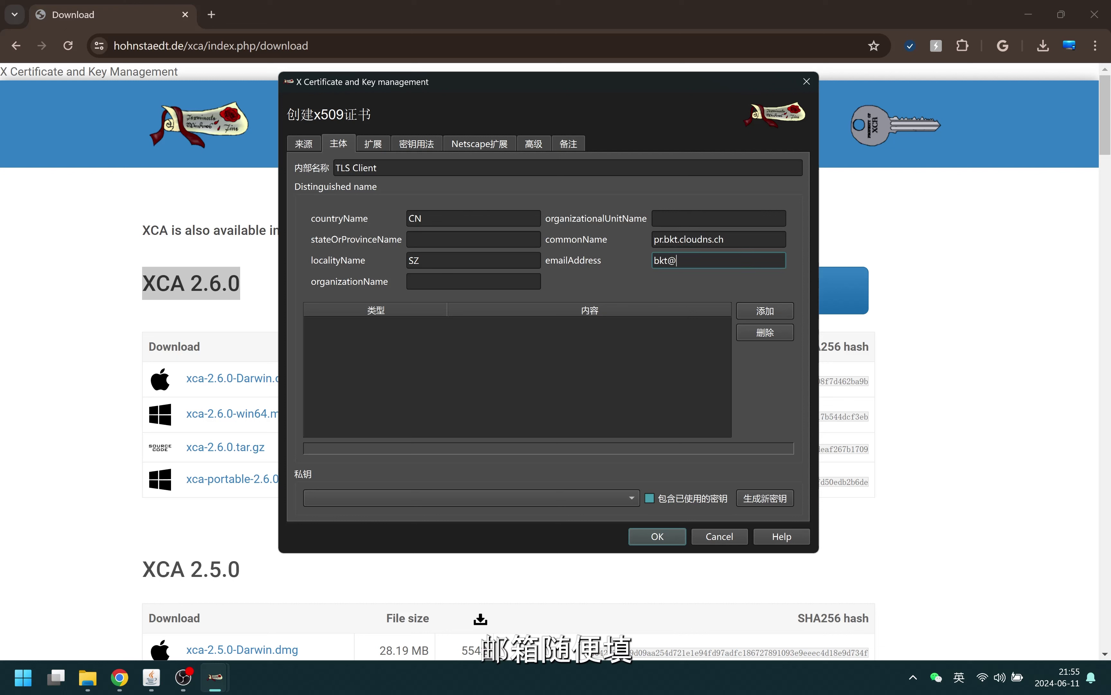
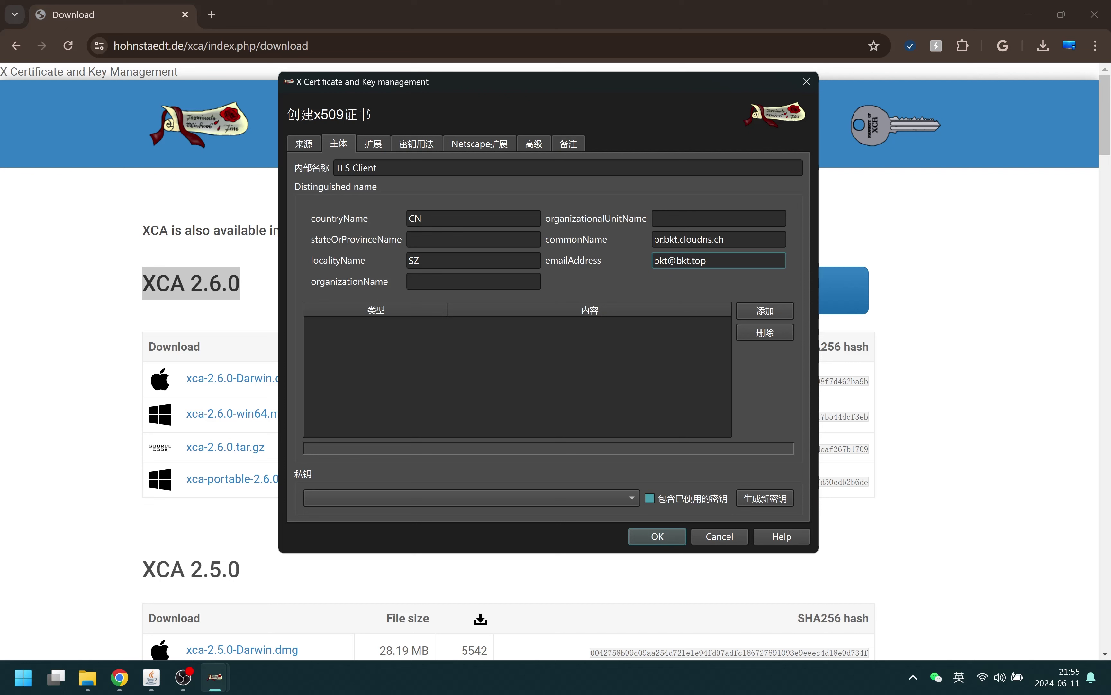
# Generate a 2048-bit RSA private key named TLS Client for the certificate
pyautogui.click(763, 498)
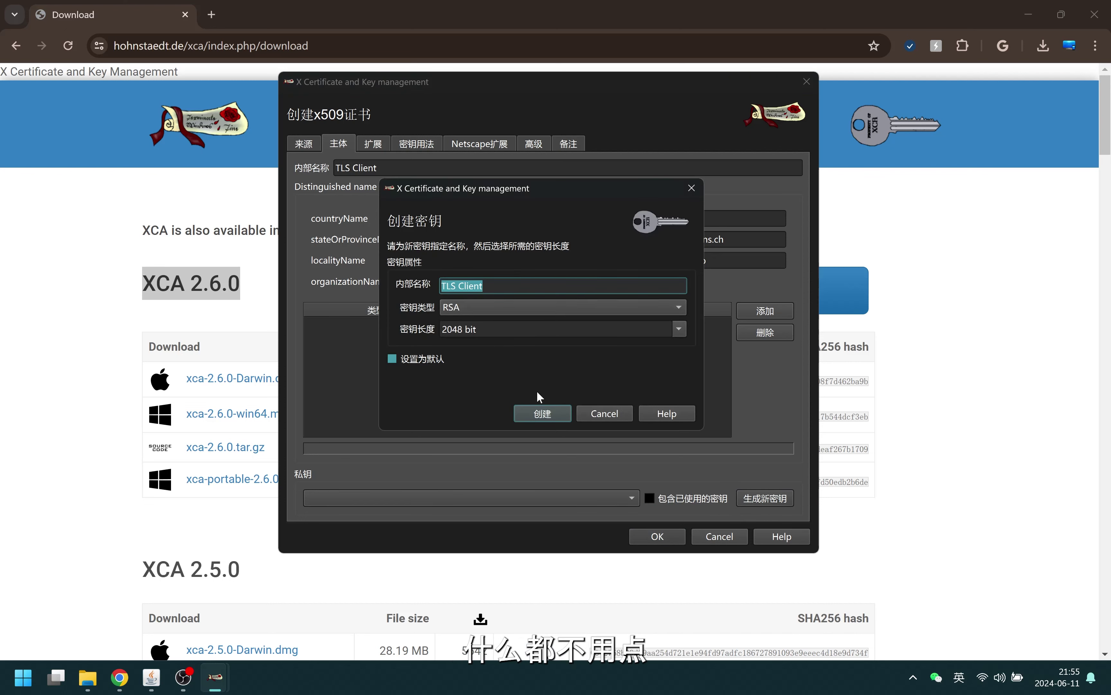
pyautogui.click(556, 416)
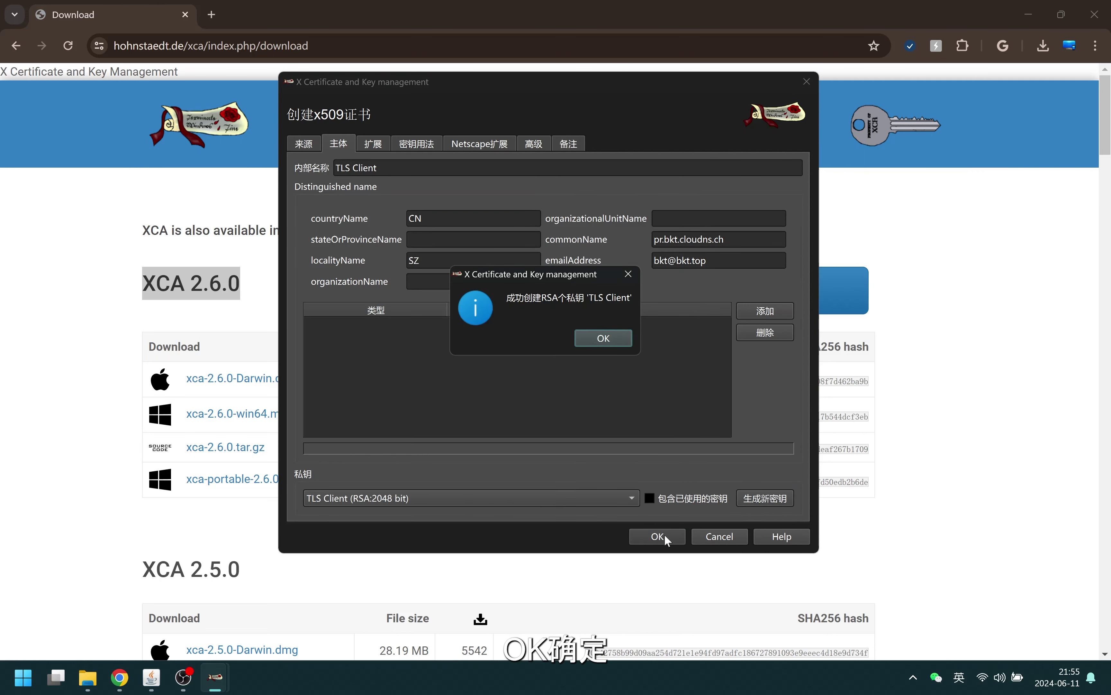
pyautogui.click(595, 338)
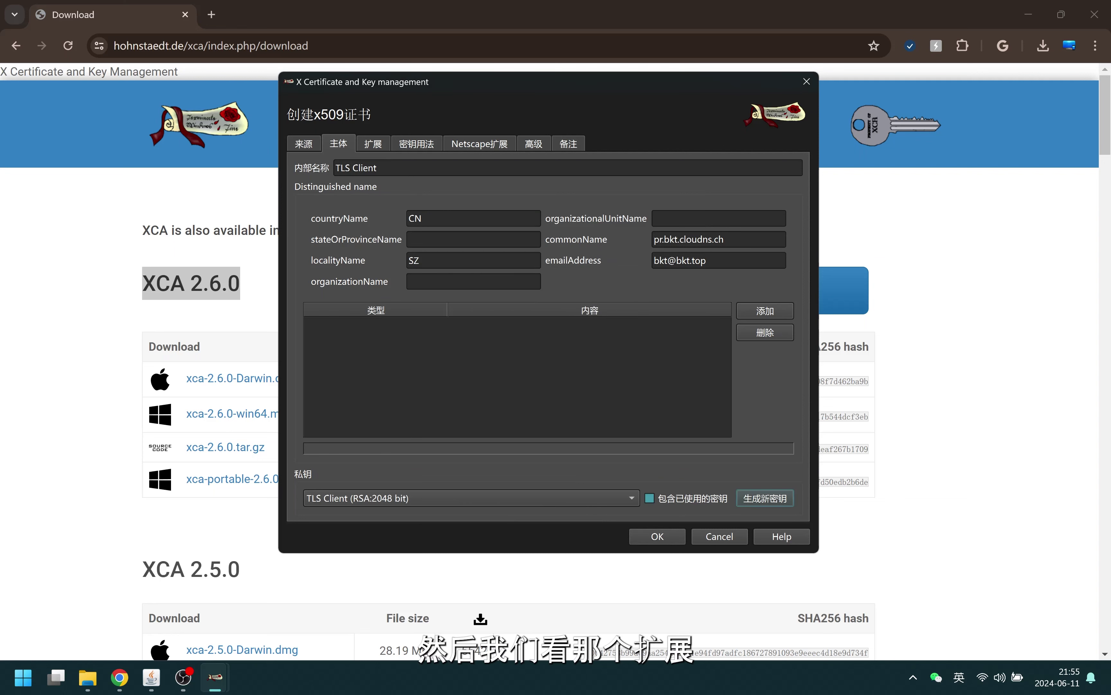
# Apply a 2-year validity (2024-06-11 to 2026-06-11) and open the Subject Alternative Name editor
pyautogui.click(382, 150)
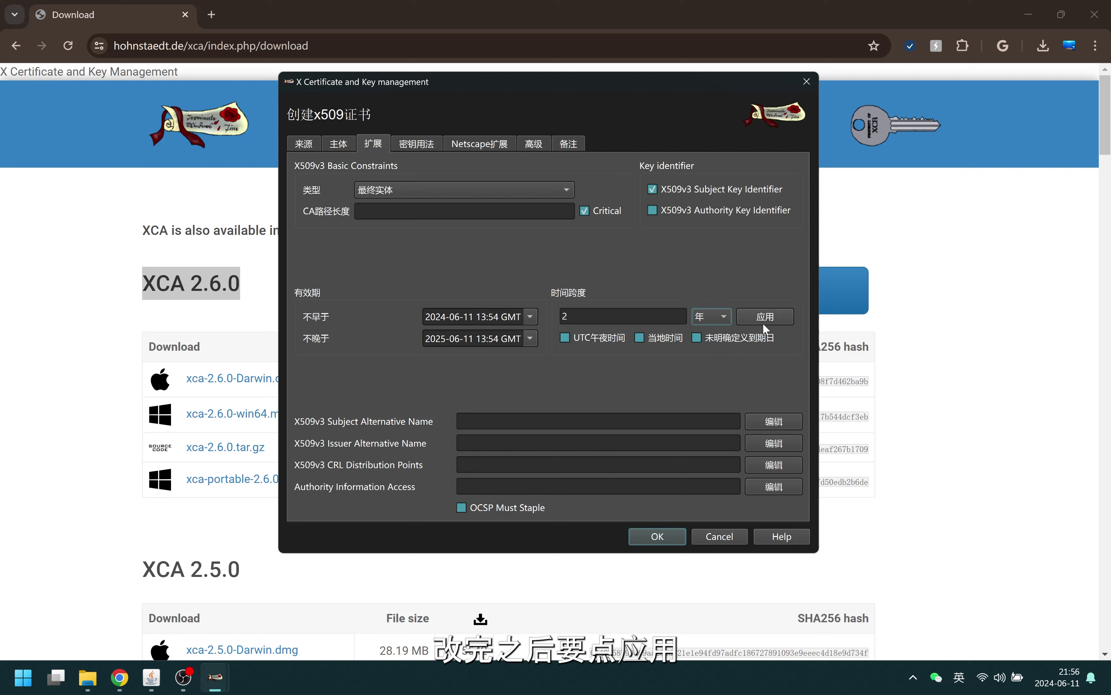
pyautogui.click(764, 321)
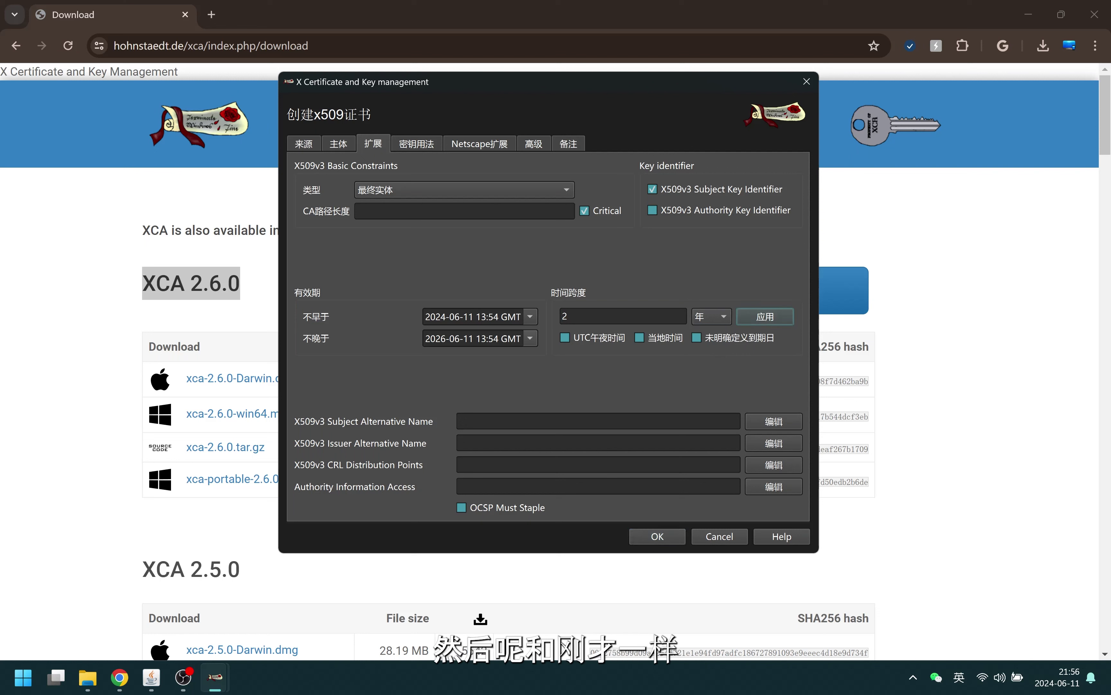
pyautogui.click(569, 421)
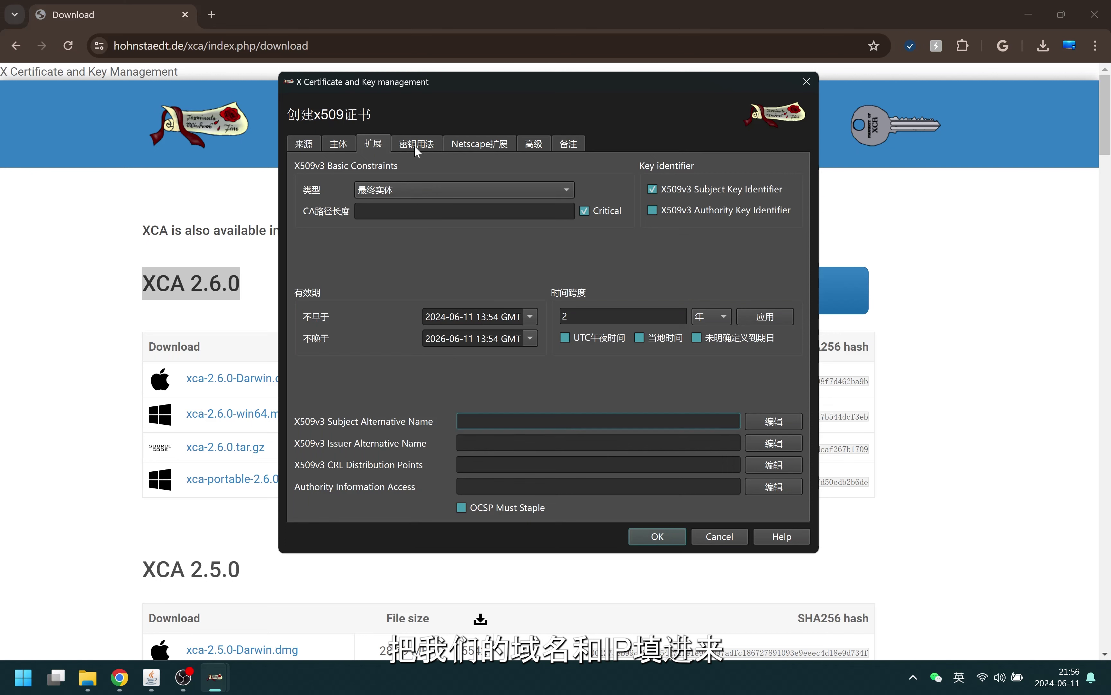
pyautogui.click(774, 421)
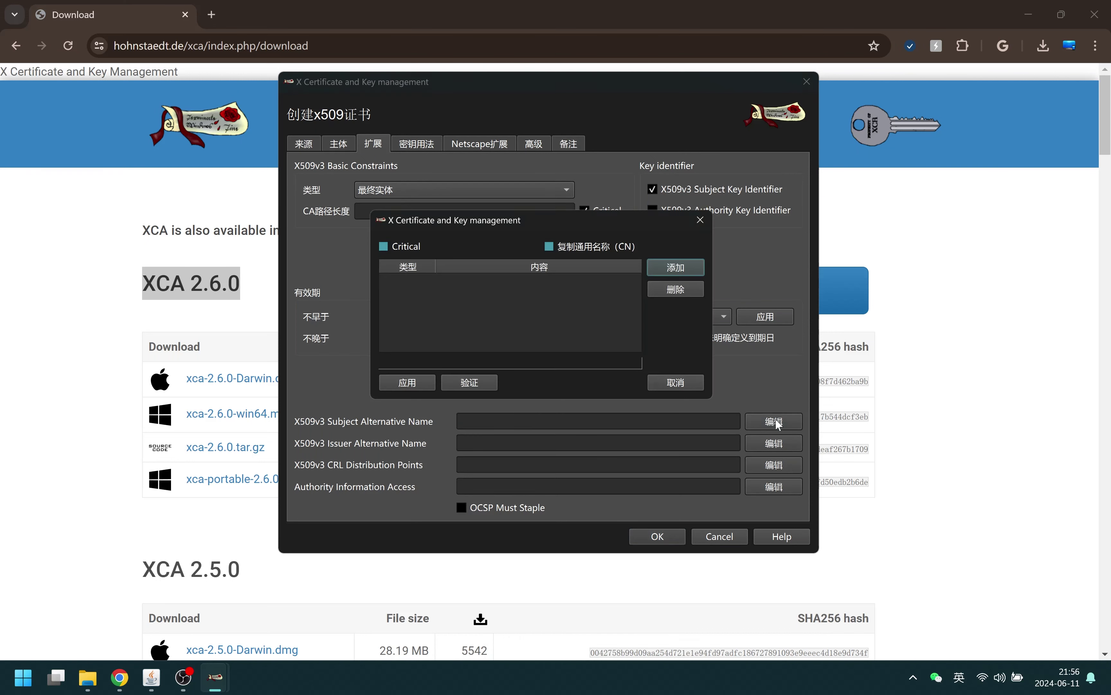
# Add a DNS alternative name entry with the value *.bkt.cloudns.ch
pyautogui.click(685, 269)
pyautogui.doubleClick(465, 282)
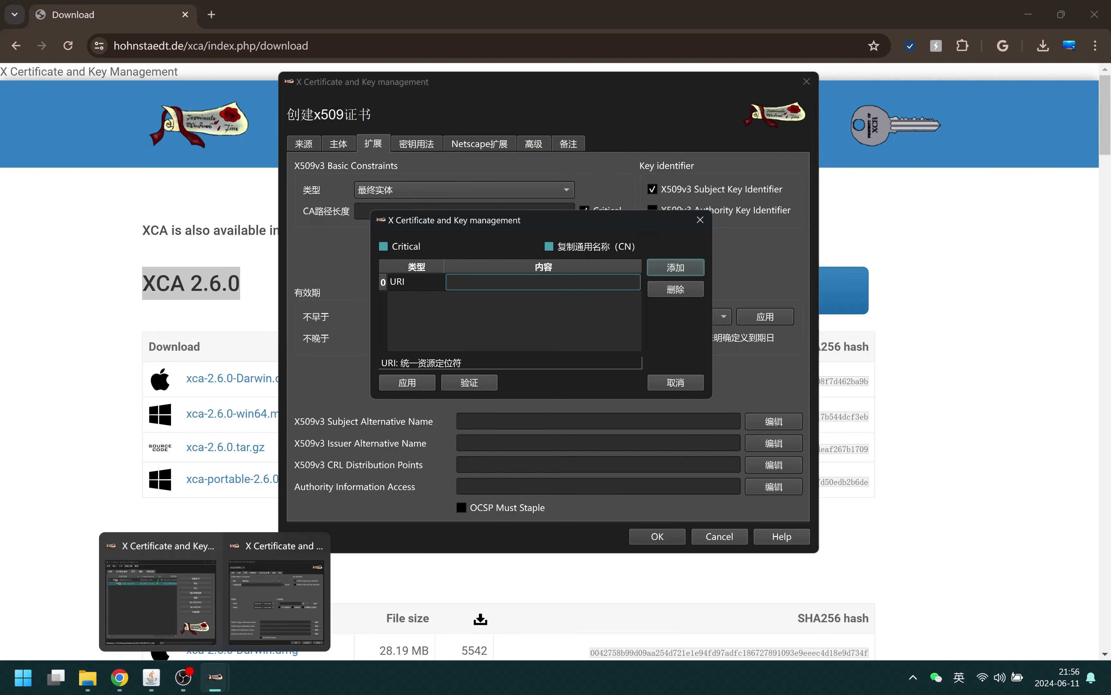
pyautogui.doubleClick(408, 282)
pyautogui.click(409, 282)
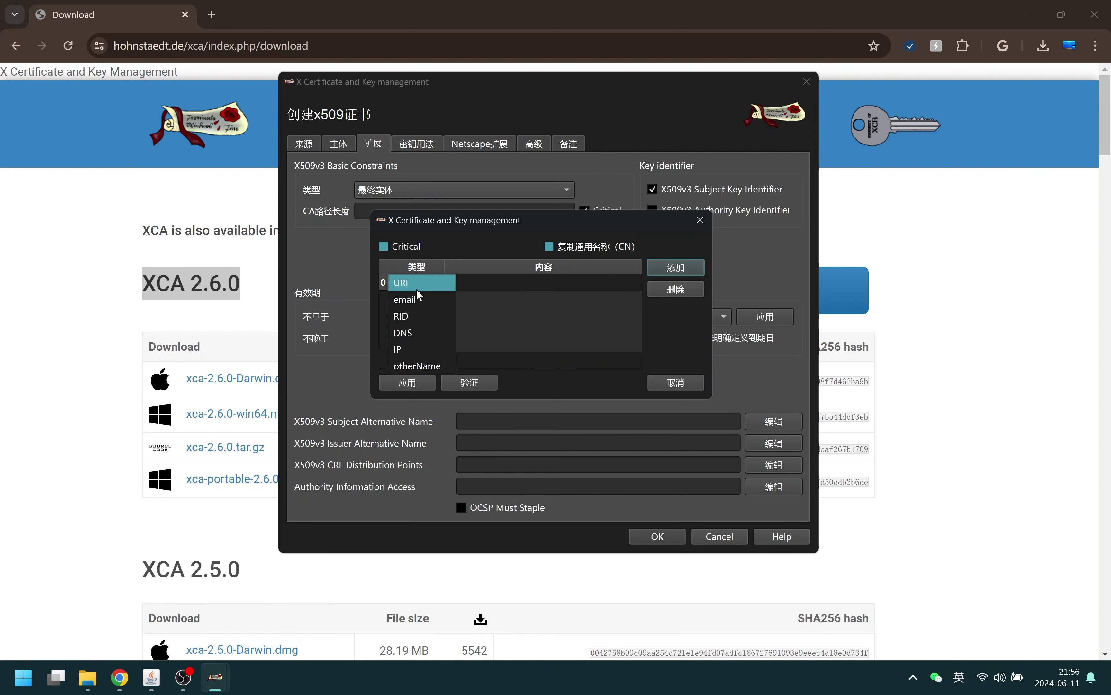
pyautogui.click(419, 332)
pyautogui.doubleClick(480, 283)
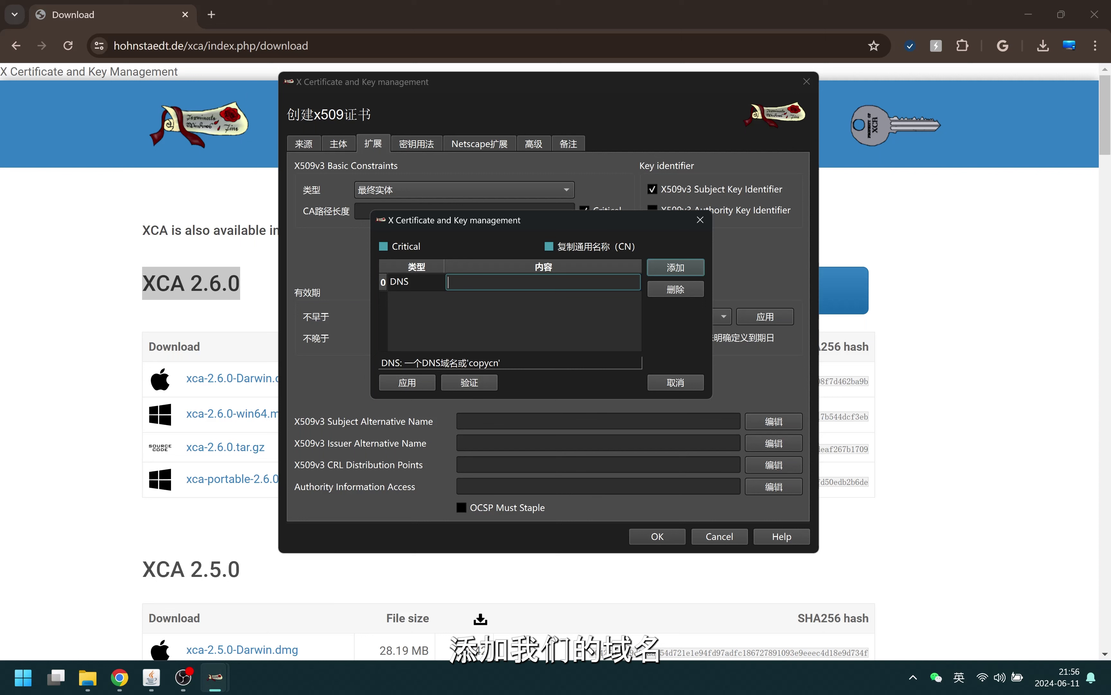
pyautogui.write('*.b')
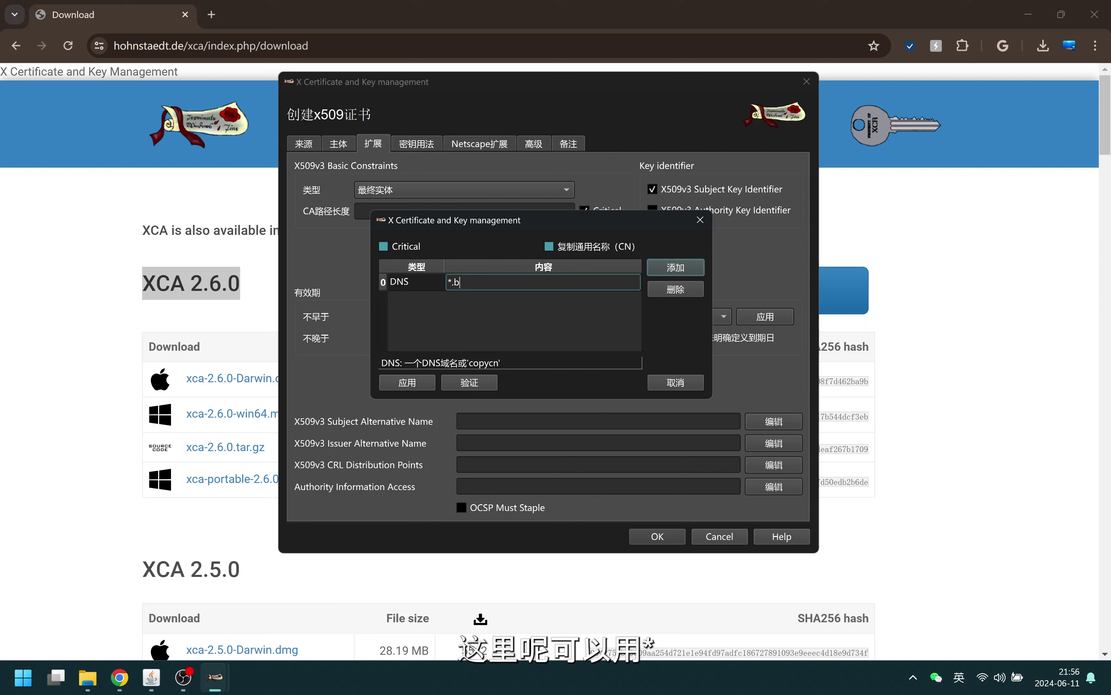
pyautogui.write('kt.')
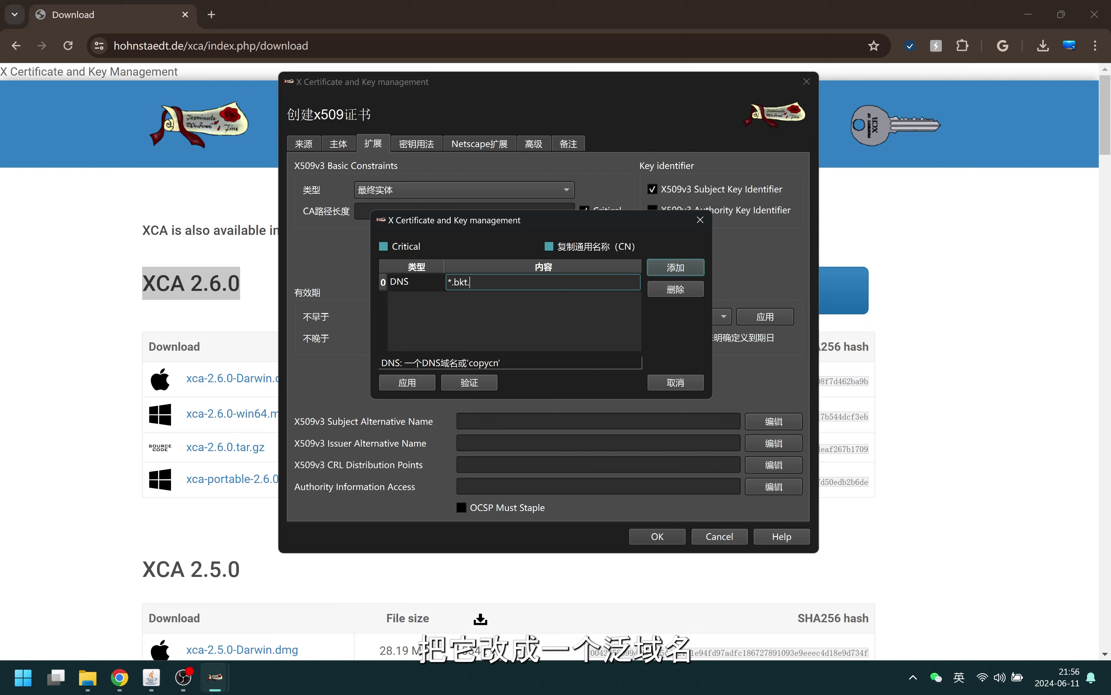
pyautogui.write('cloudns.ch')
pyautogui.click(692, 268)
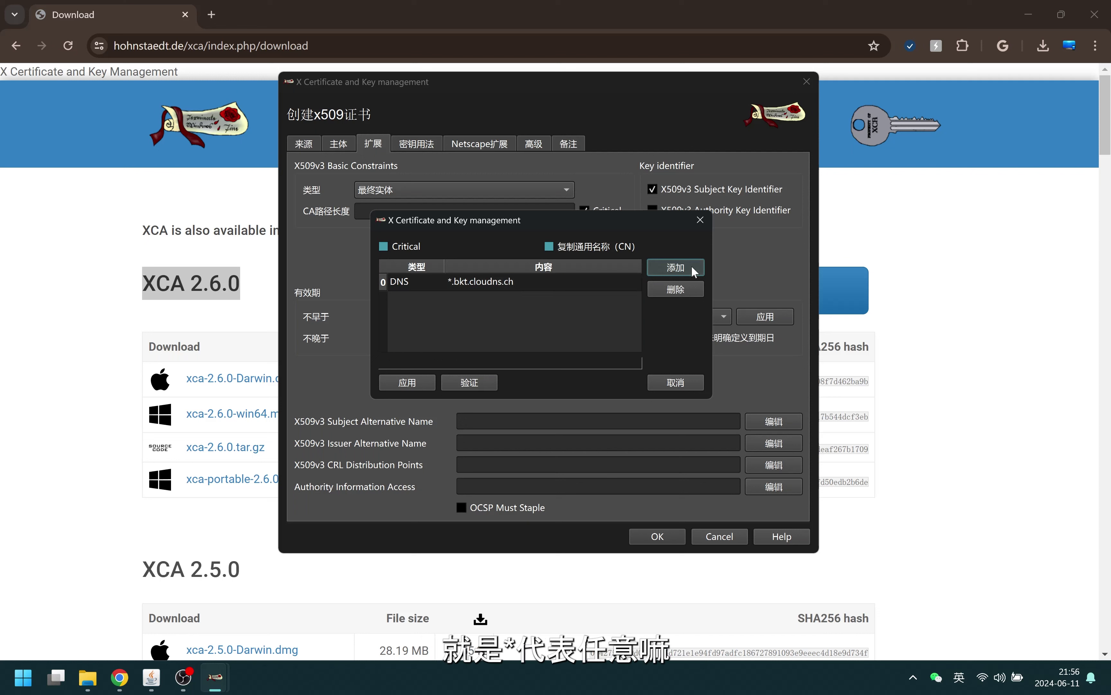
# Remove the extra empty email row and apply the DNS:*.bkt.cloudns.ch alternative name
pyautogui.click(693, 268)
pyautogui.doubleClick(489, 302)
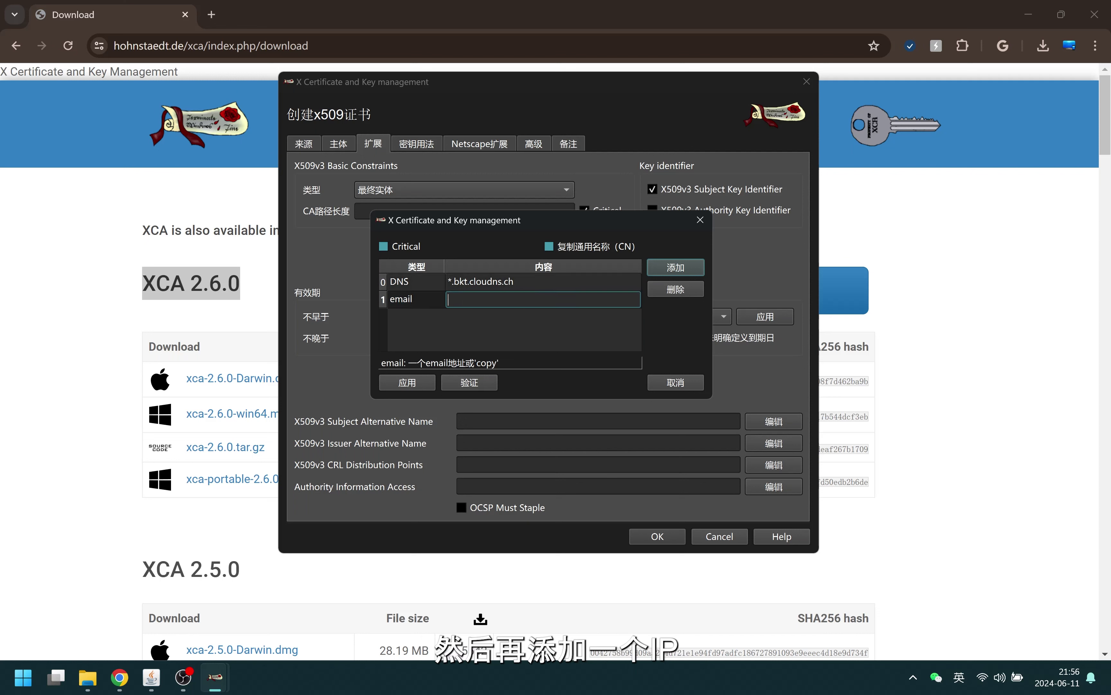
pyautogui.click(674, 290)
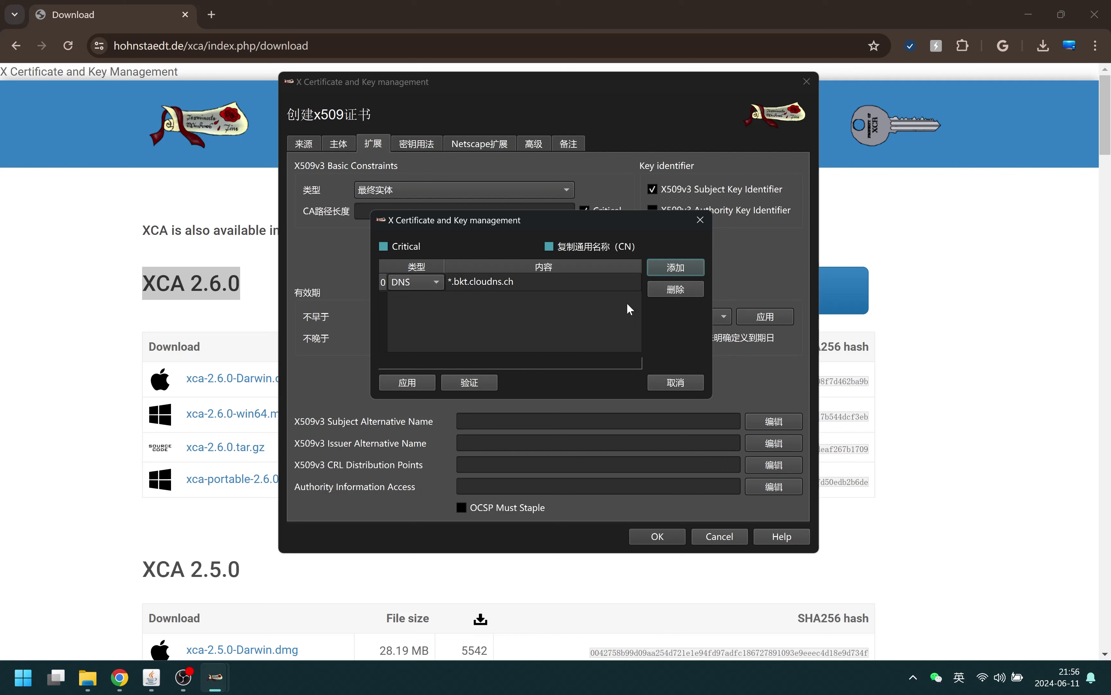
pyautogui.click(434, 383)
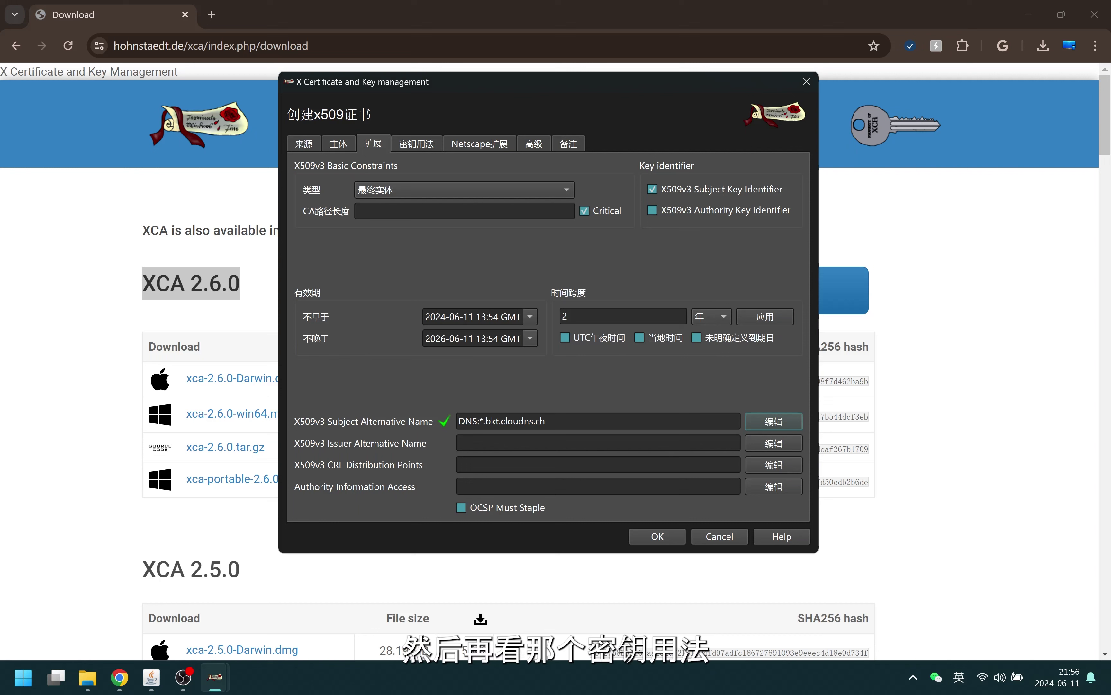
# Add IP security end entity to the extended key usages, review Netscape and Advanced tabs, and create the certificate
pyautogui.click(419, 142)
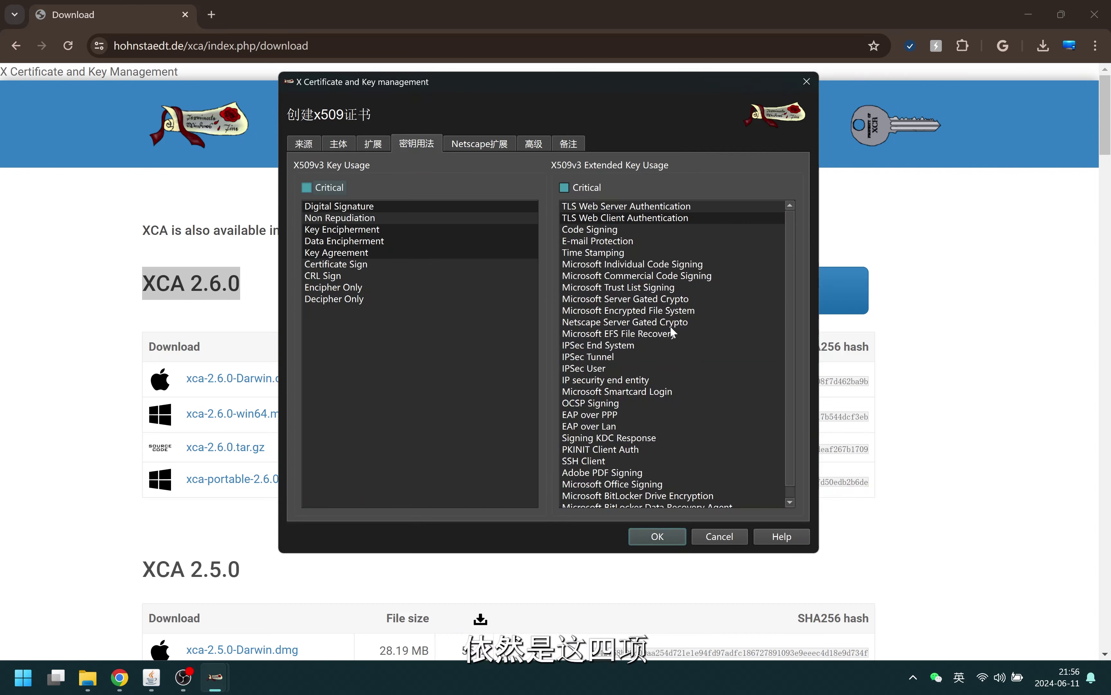
pyautogui.click(638, 381)
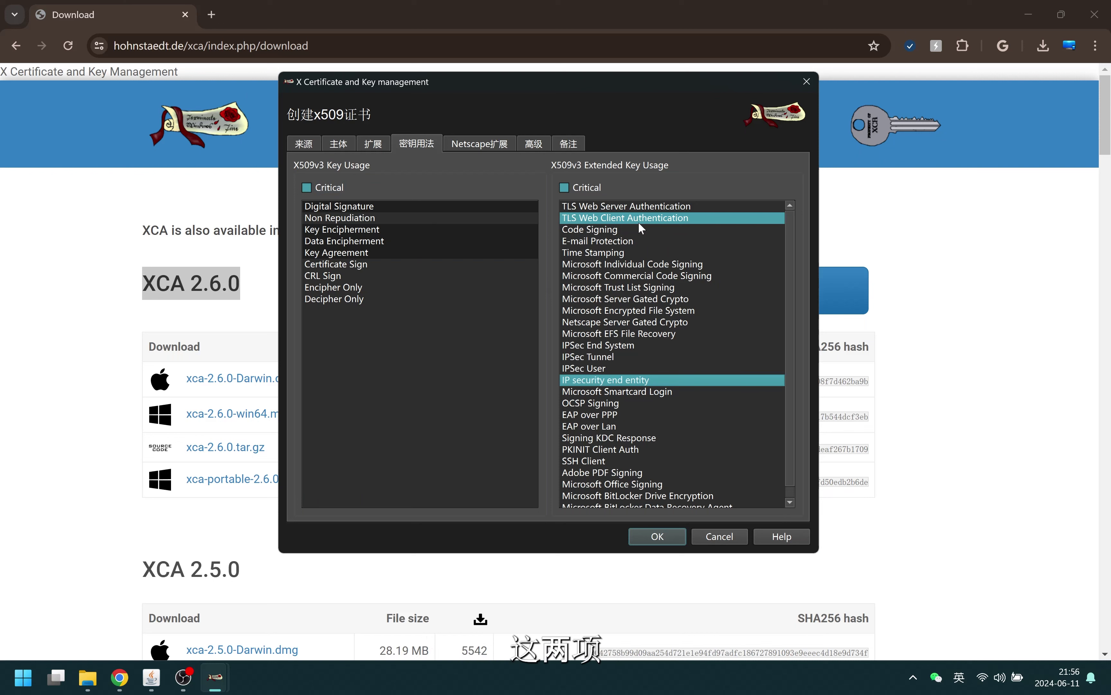
pyautogui.click(479, 144)
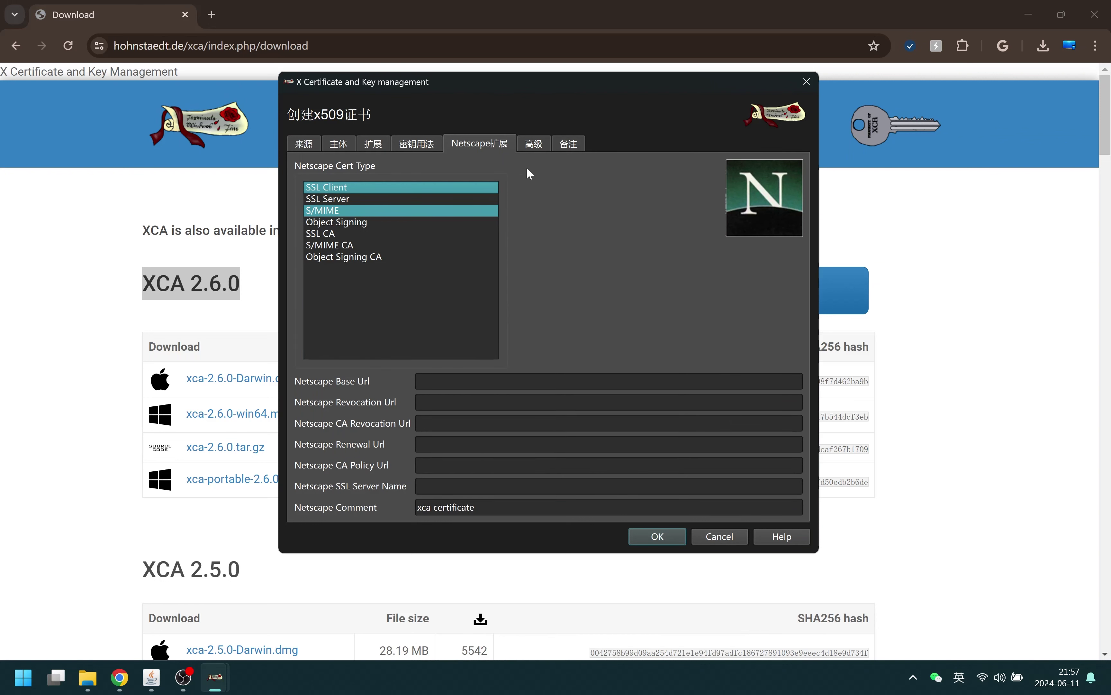
pyautogui.click(534, 145)
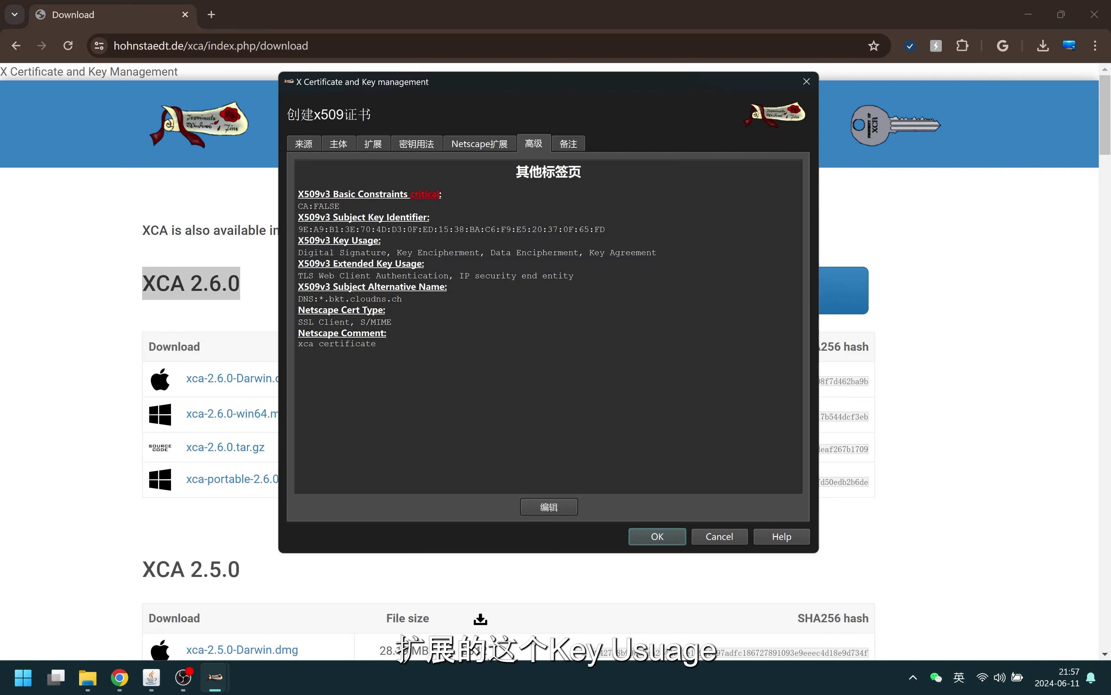
pyautogui.click(656, 537)
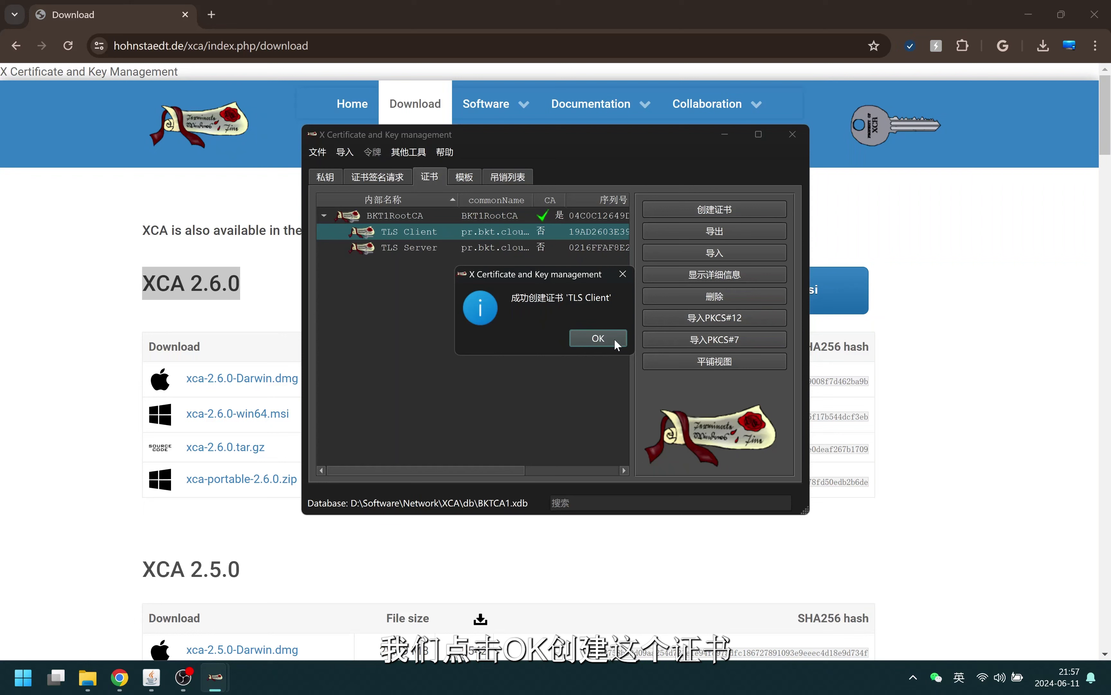
# Export BKT1RootCA as PKCS #12 (*.pfx) into the XCA folder on drive D
pyautogui.click(598, 338)
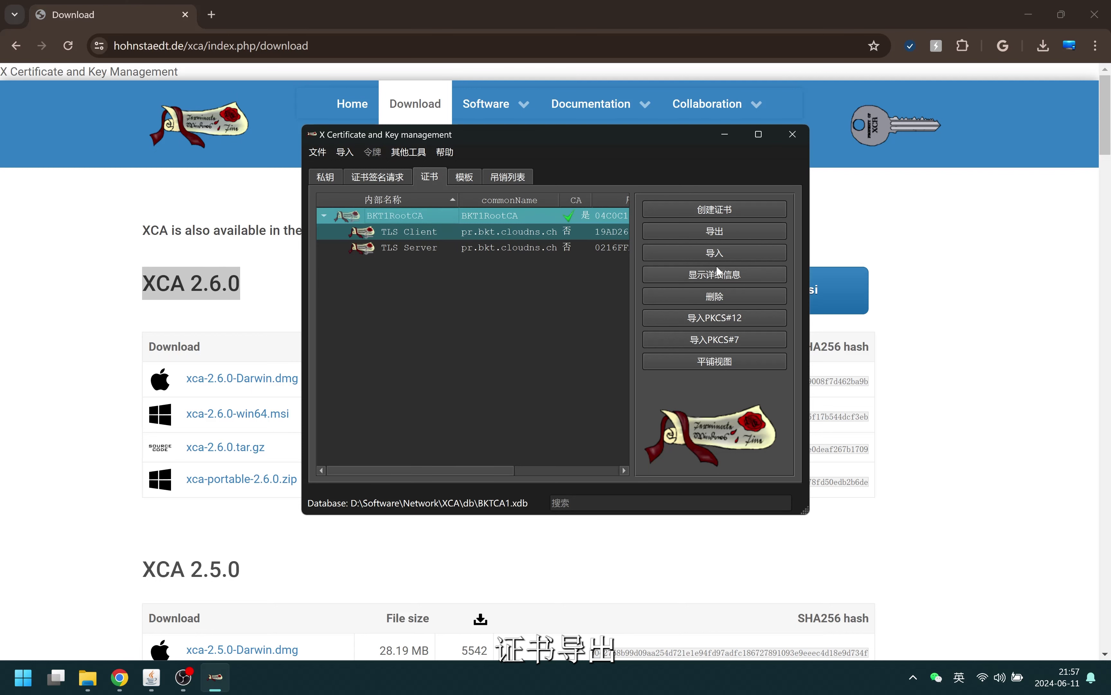
pyautogui.click(726, 229)
pyautogui.click(750, 267)
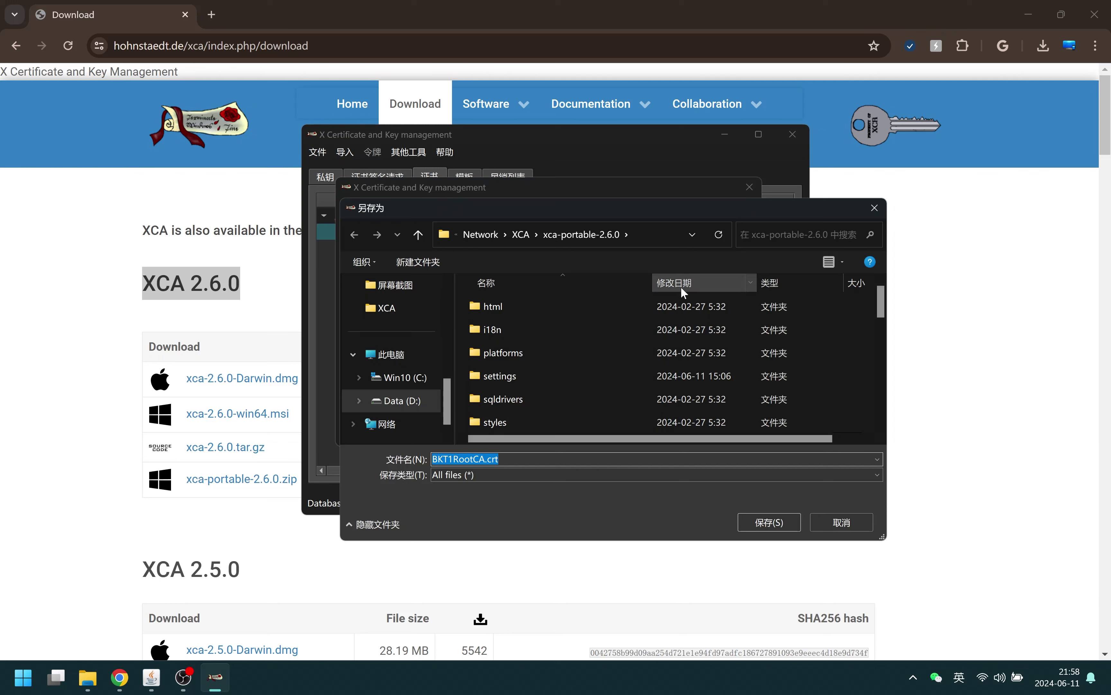
pyautogui.click(526, 237)
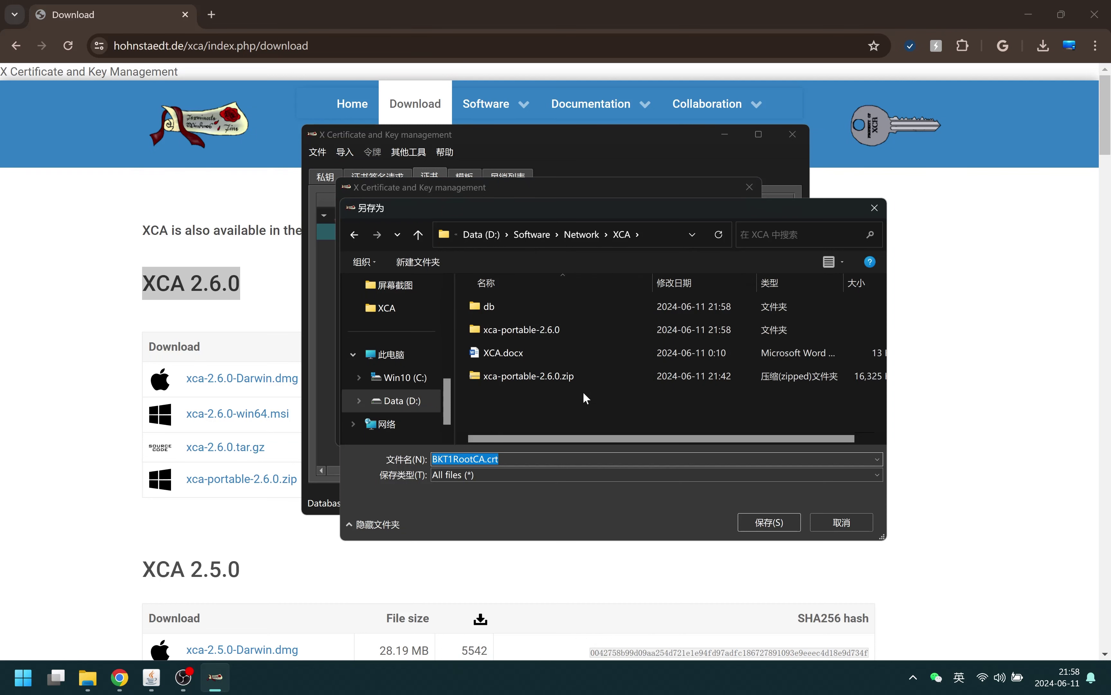
pyautogui.click(781, 524)
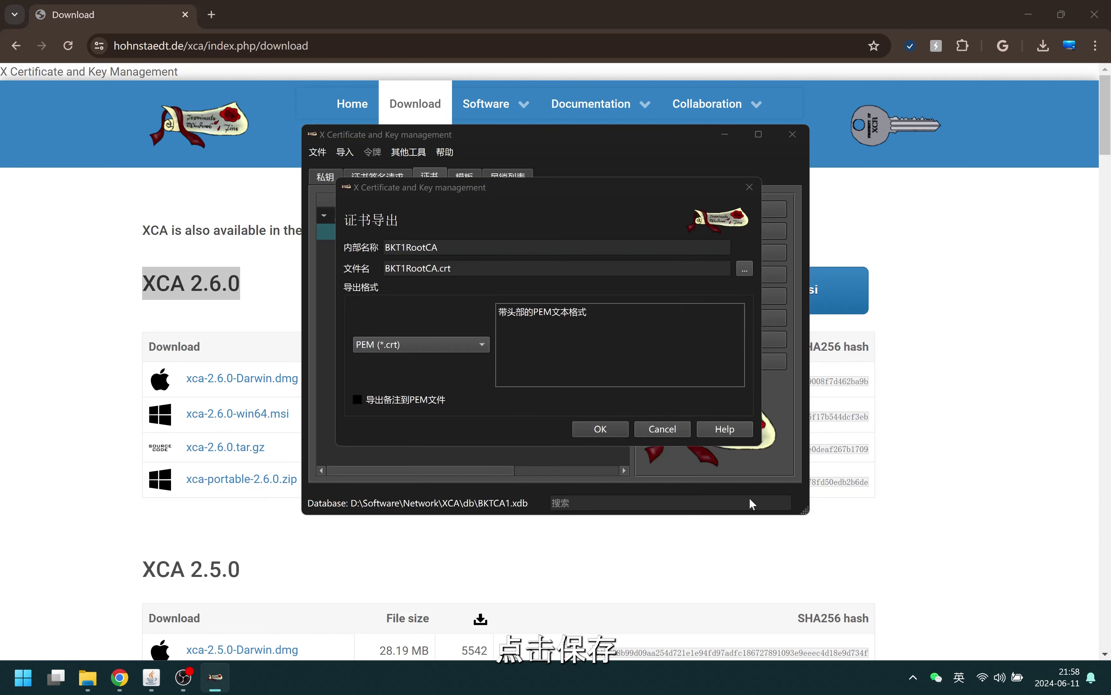
pyautogui.click(425, 344)
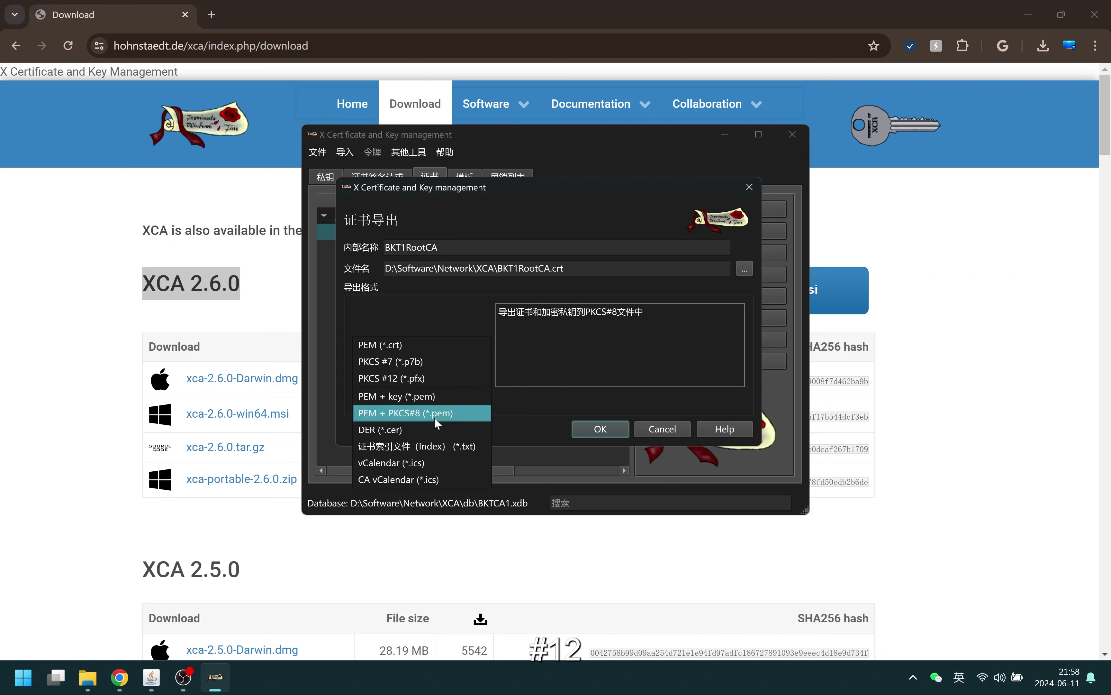
pyautogui.click(425, 377)
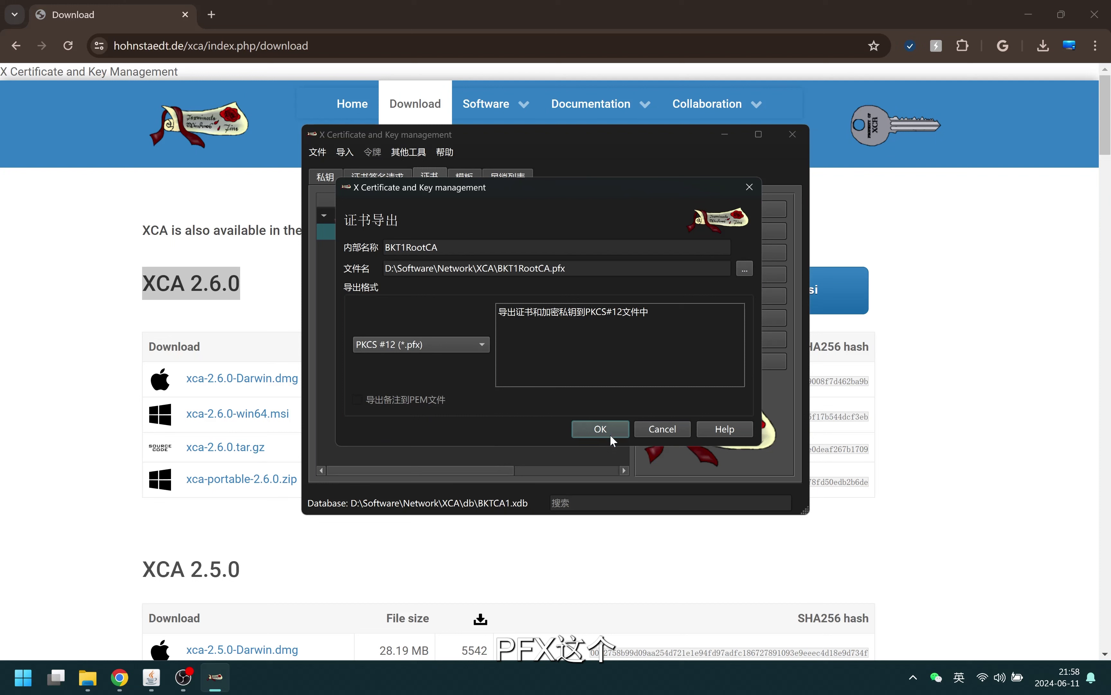
pyautogui.click(457, 347)
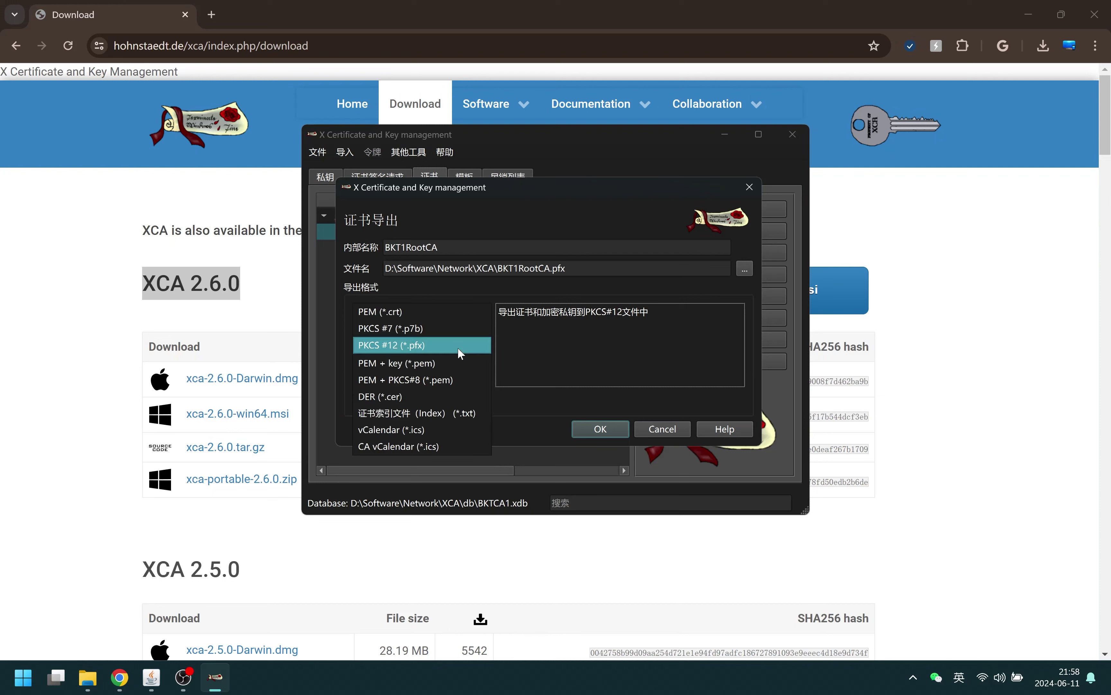
pyautogui.click(457, 347)
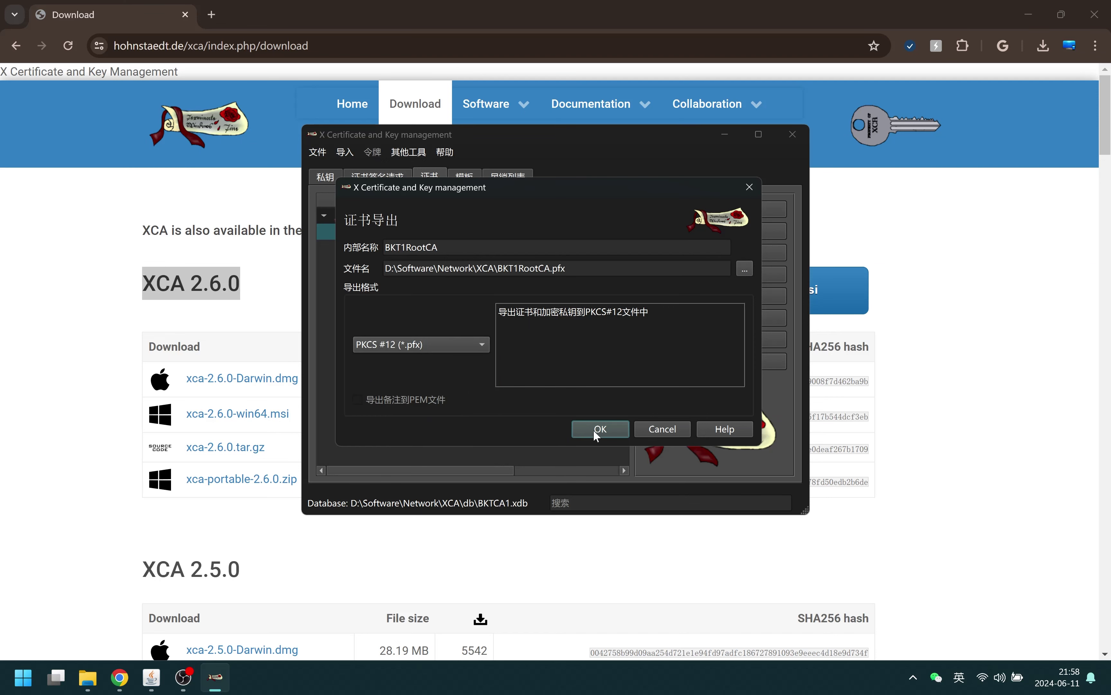
# Protect the BKT1RootCA.pfx export with a password entered twice
pyautogui.click(594, 432)
pyautogui.write('1234567')
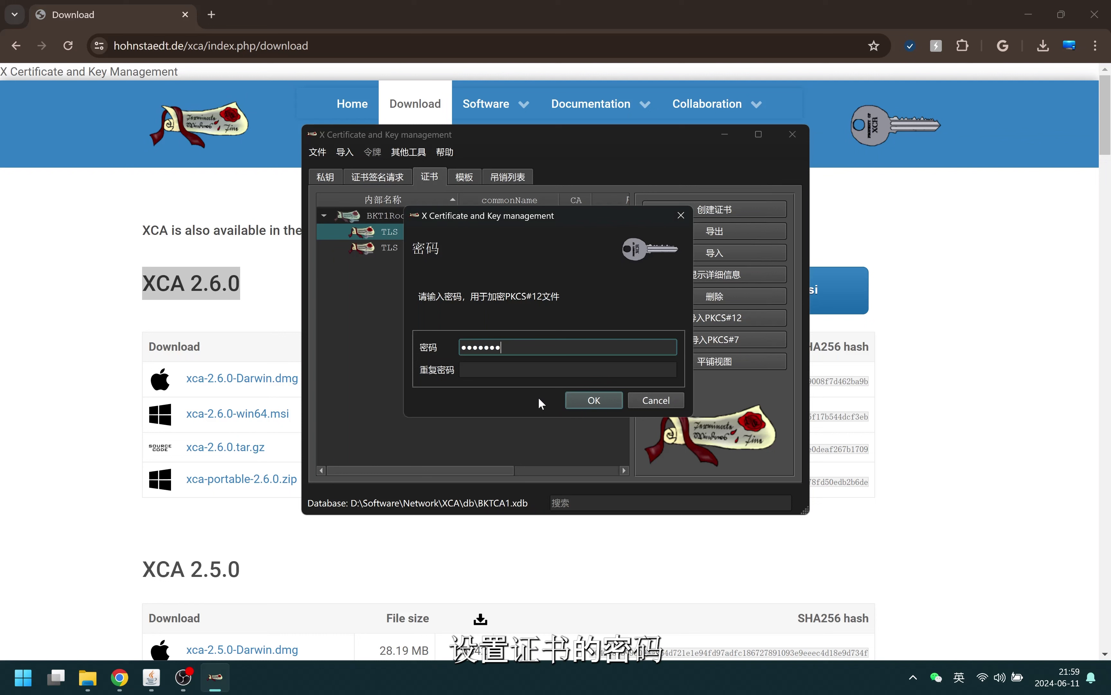
pyautogui.press('Tab')
pyautogui.write('12')
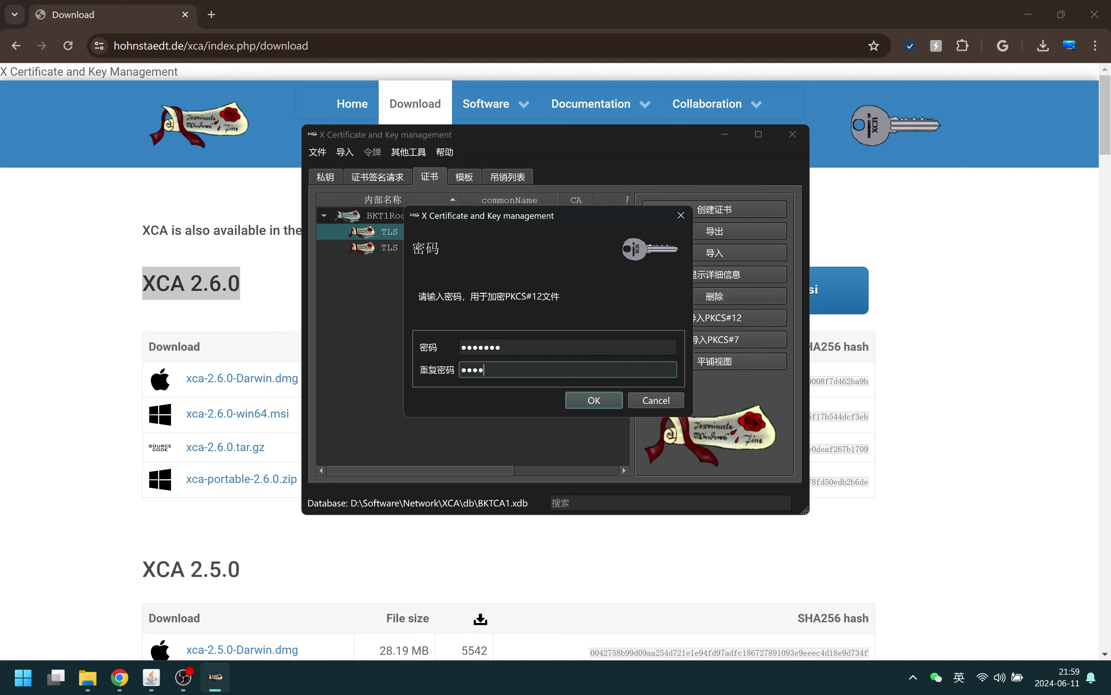
pyautogui.write('34567')
pyautogui.click(601, 399)
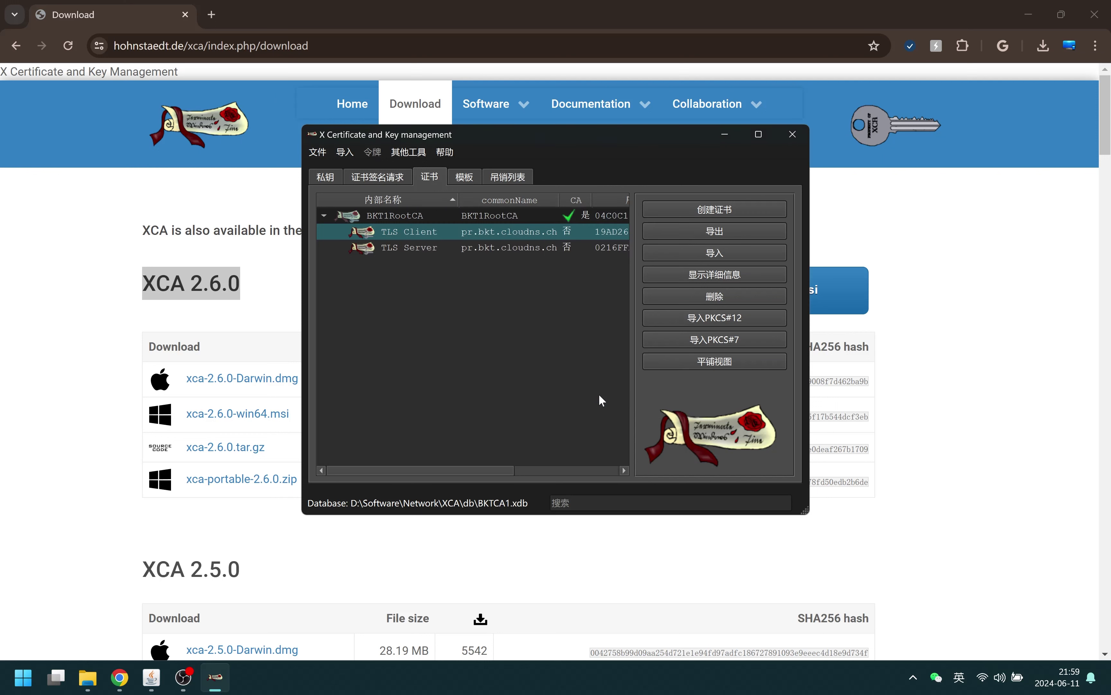
pyautogui.click(478, 235)
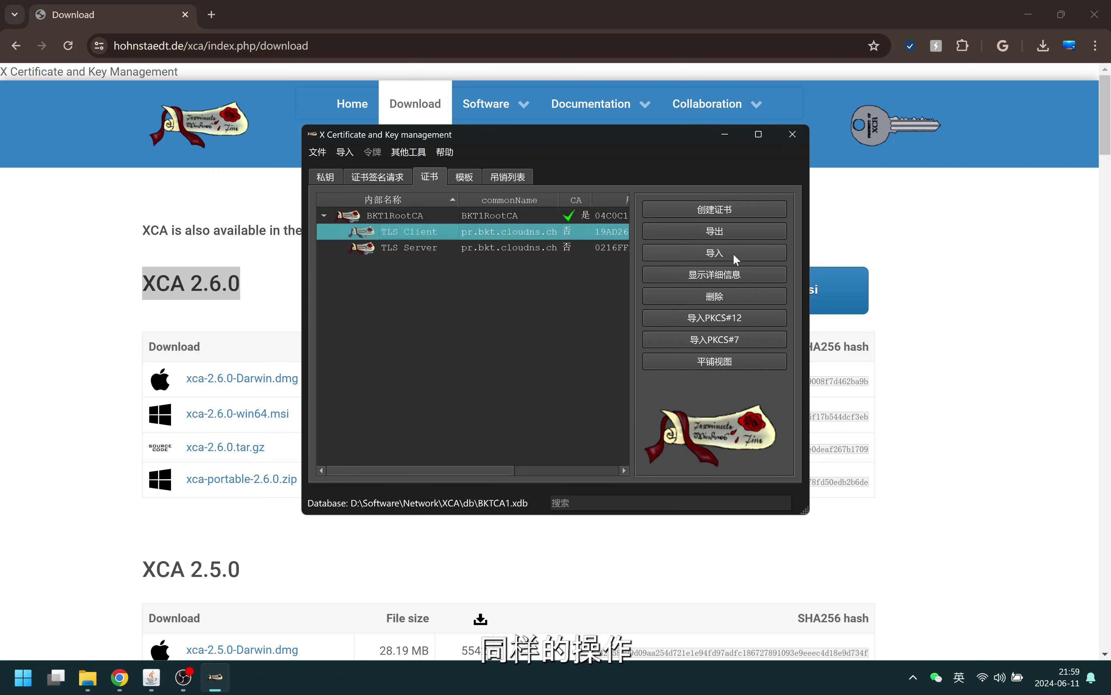
# Export TLS Client in PKCS #12 chain format as TLS_Client.pfx, protected with the export password
pyautogui.click(738, 230)
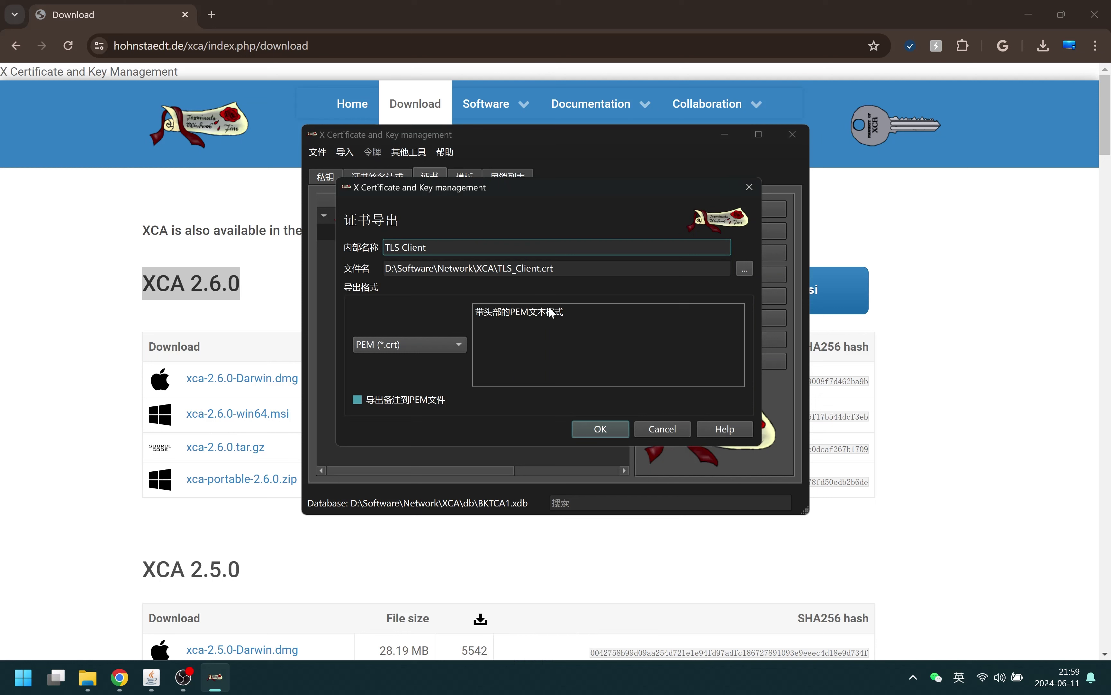
pyautogui.click(443, 345)
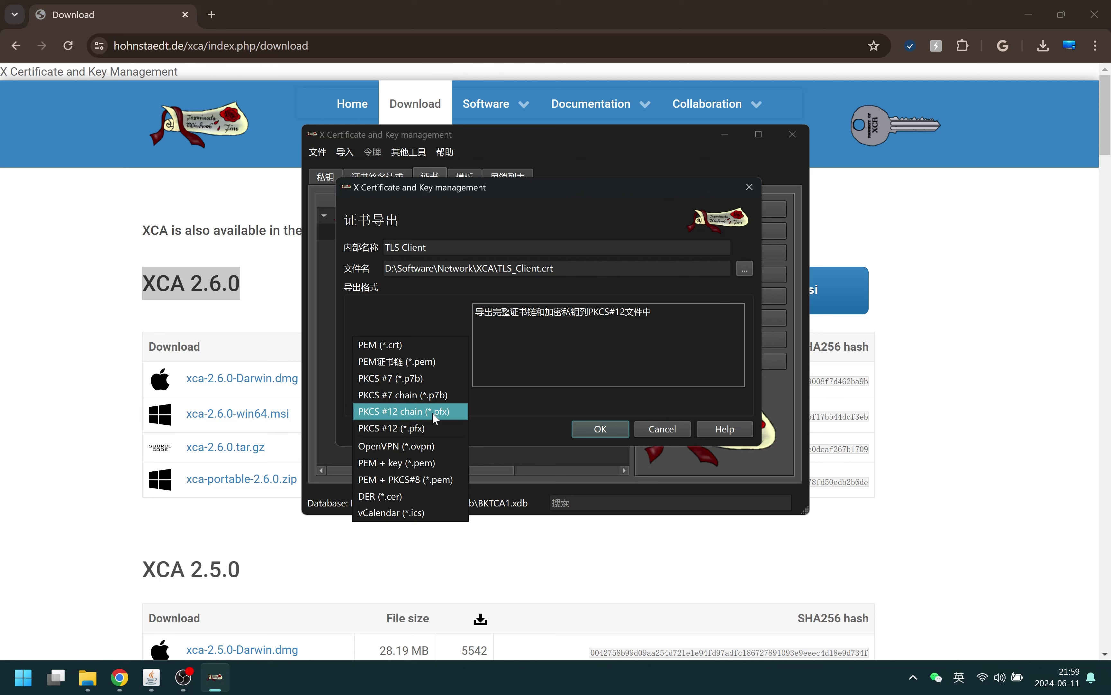
pyautogui.click(432, 411)
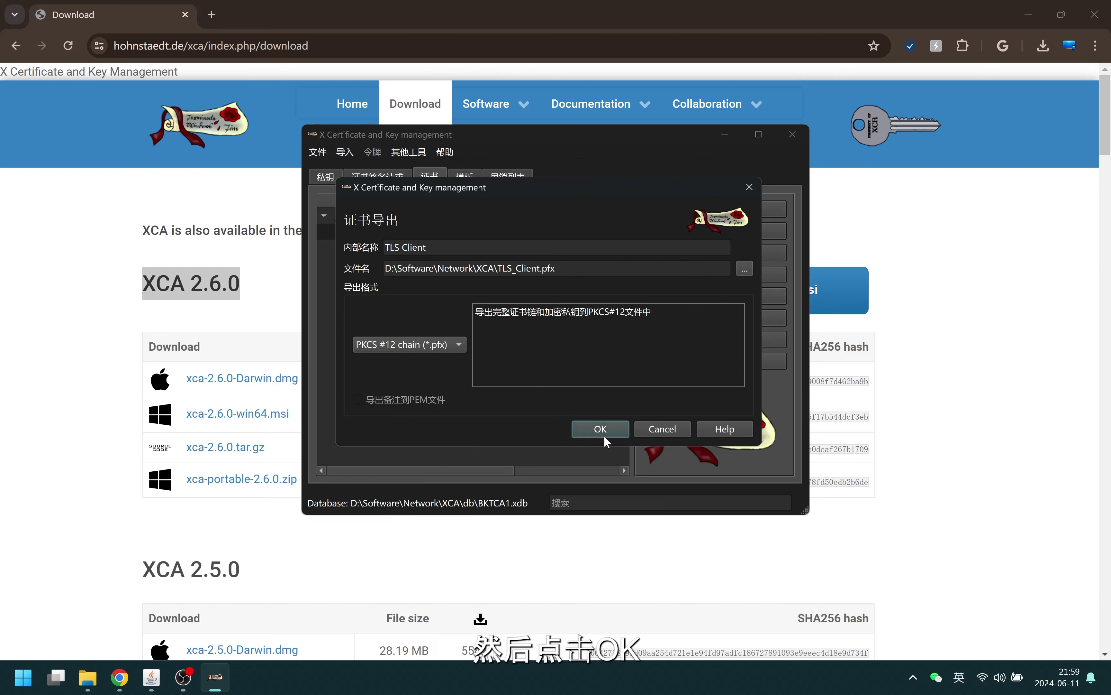
pyautogui.click(587, 427)
pyautogui.write('12345')
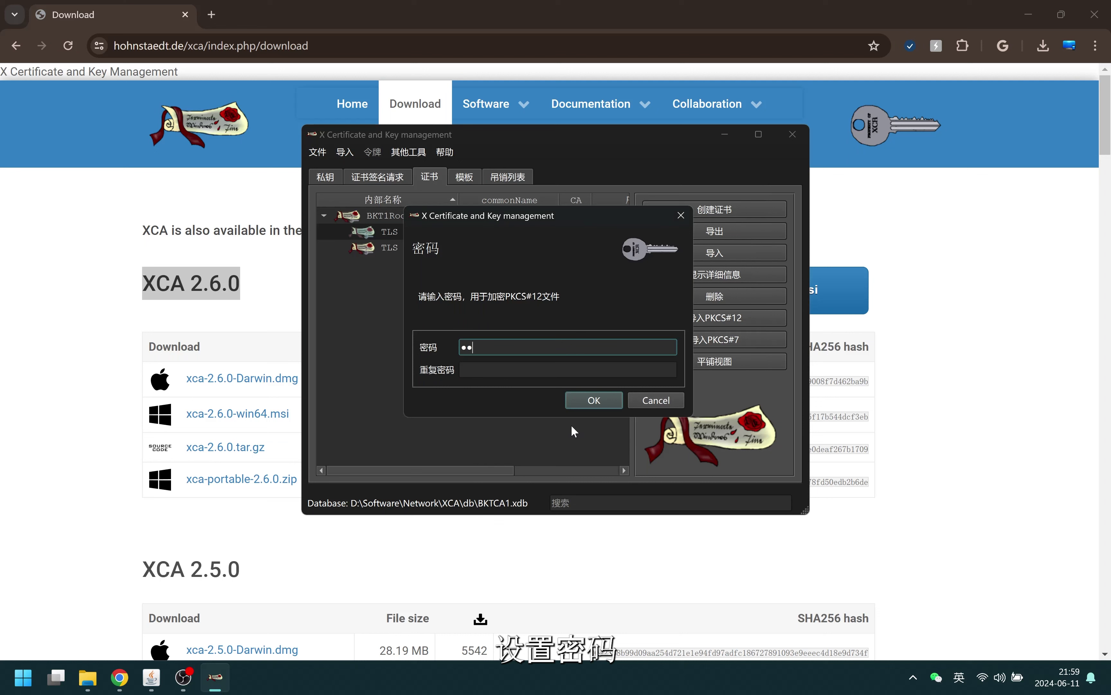
pyautogui.write('67')
pyautogui.press('Tab')
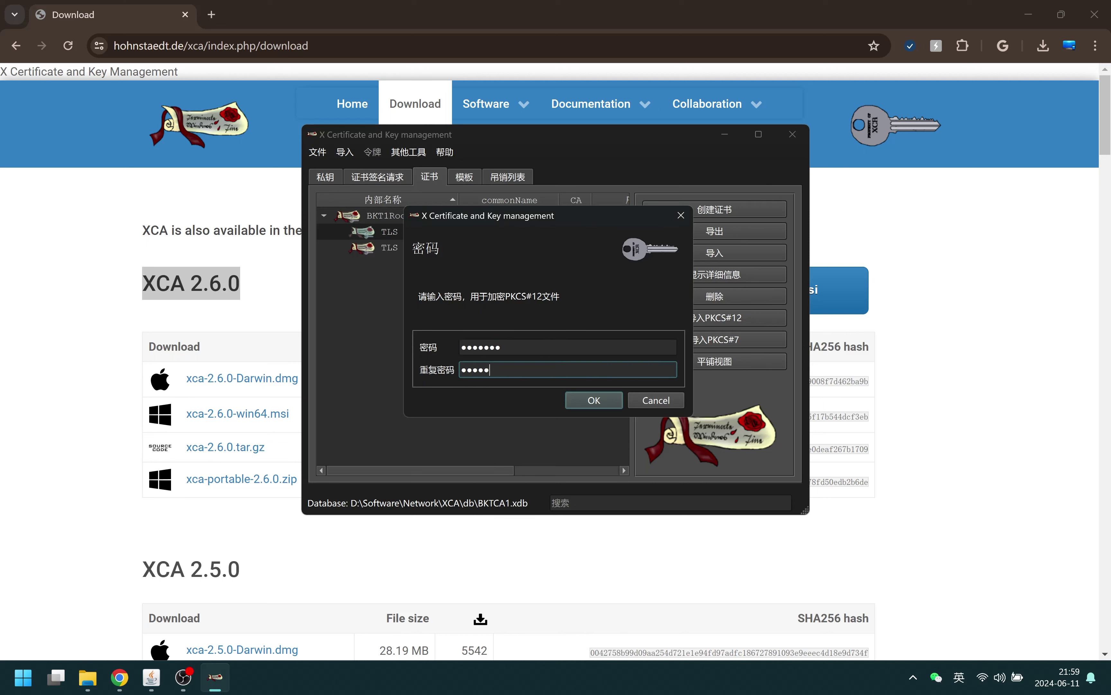
pyautogui.click(586, 401)
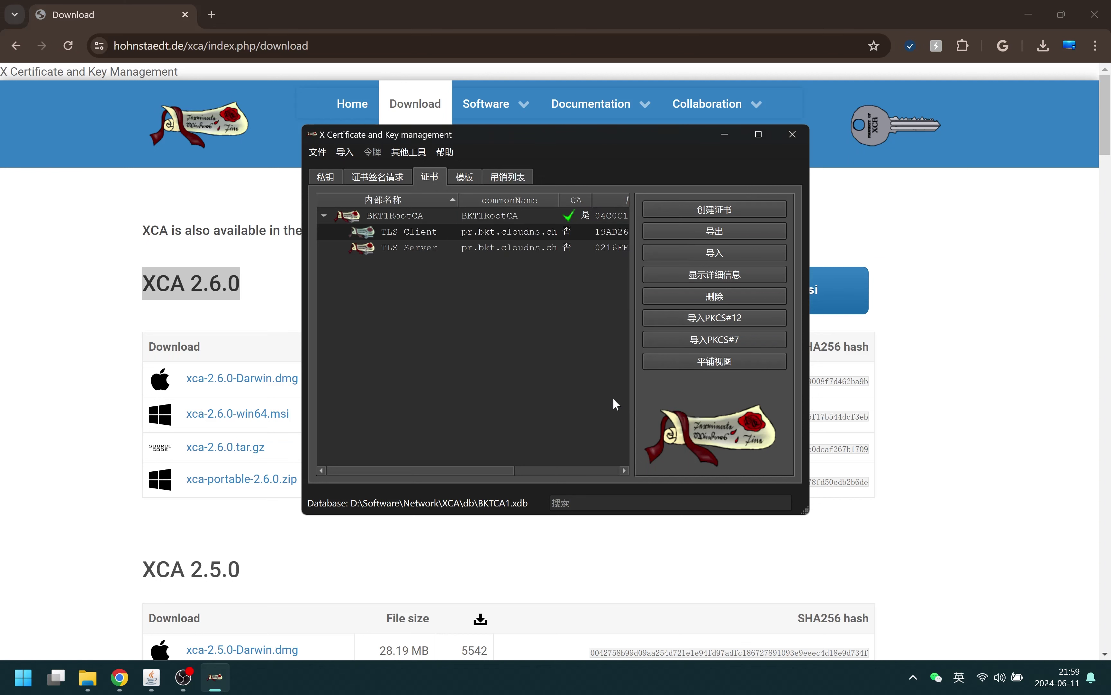
pyautogui.click(434, 249)
# Export TLS Server in PKCS #12 chain format as TLS_Server.pfx, protected with the export password
pyautogui.click(733, 232)
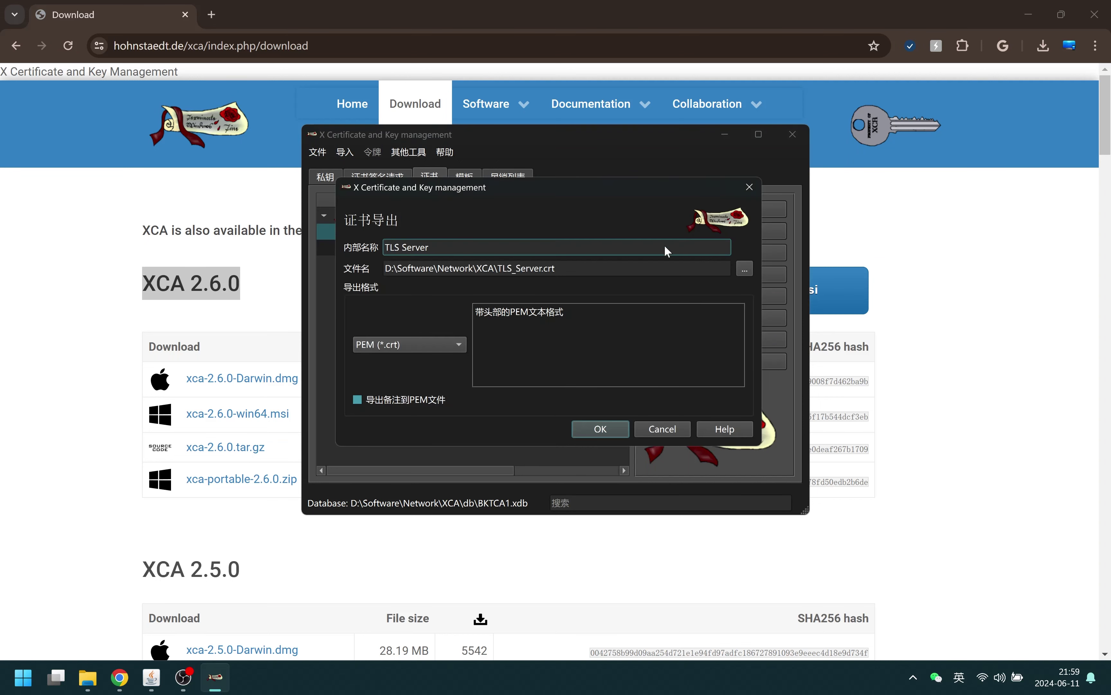
pyautogui.click(421, 344)
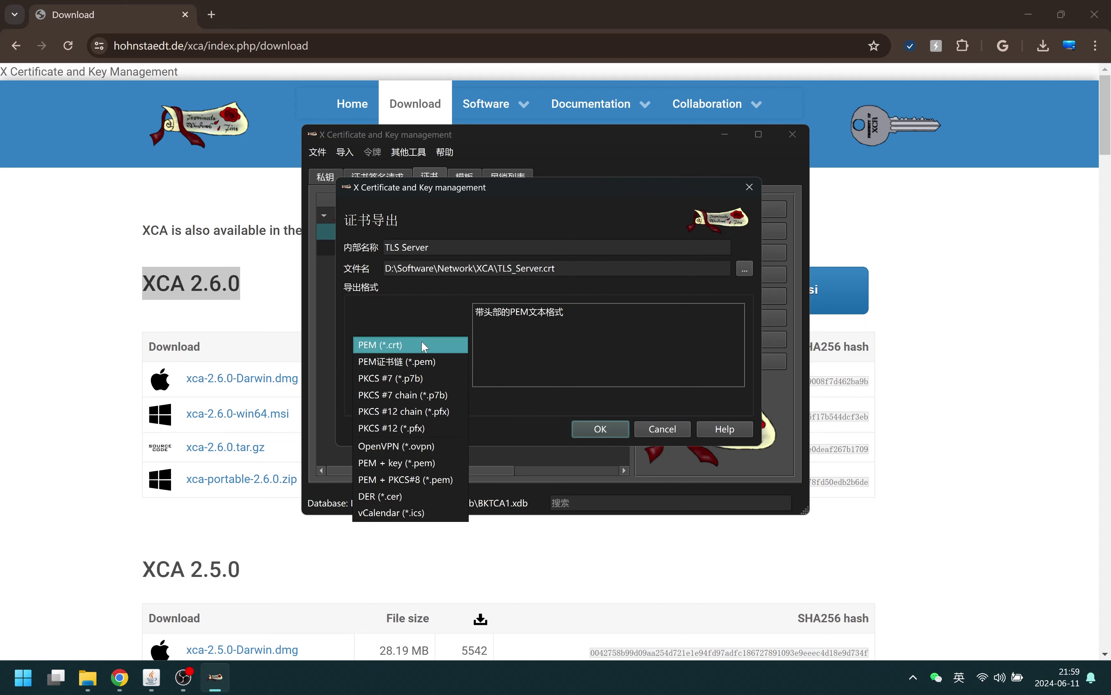
pyautogui.click(432, 411)
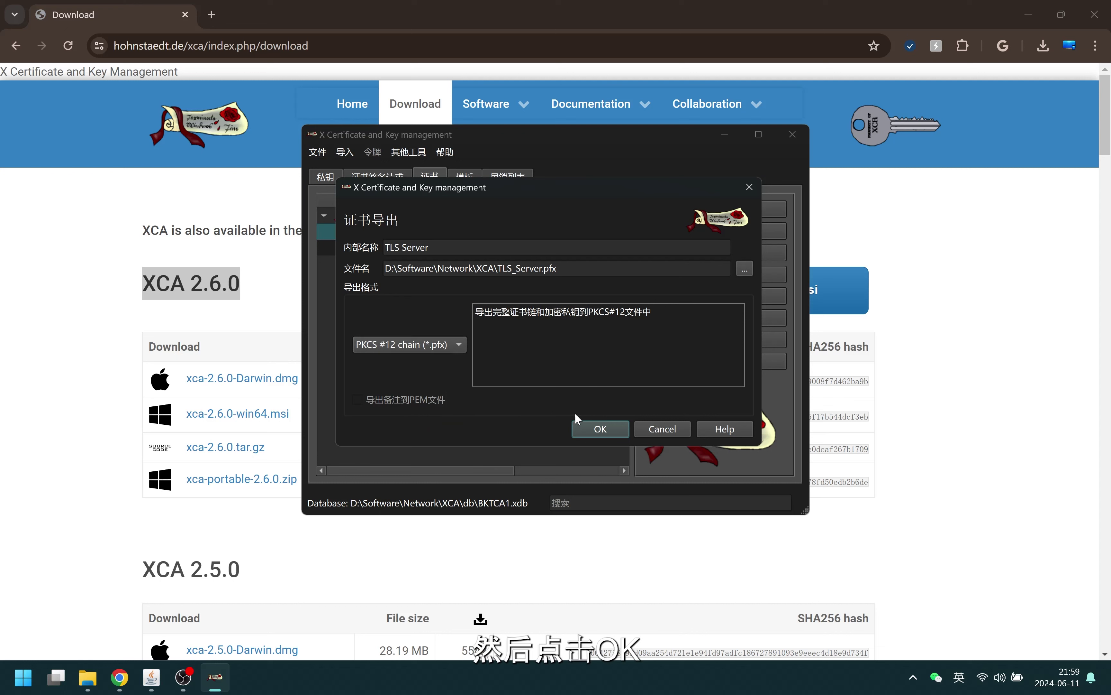
pyautogui.click(601, 429)
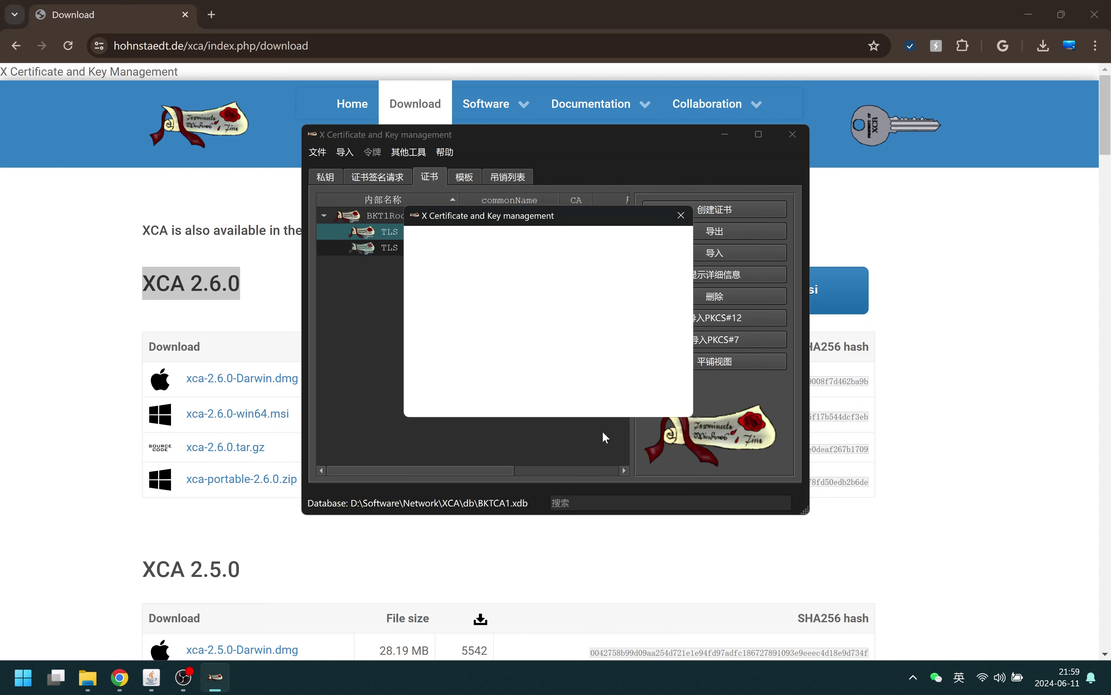
pyautogui.write('1234')
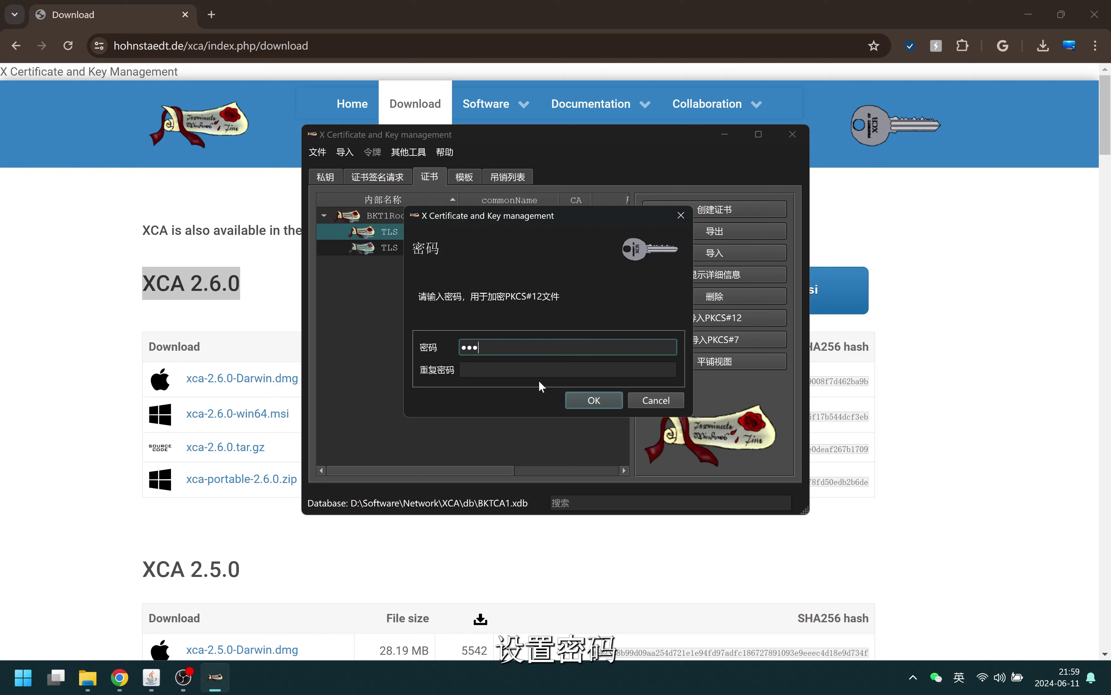
pyautogui.write('567')
pyautogui.press('Tab')
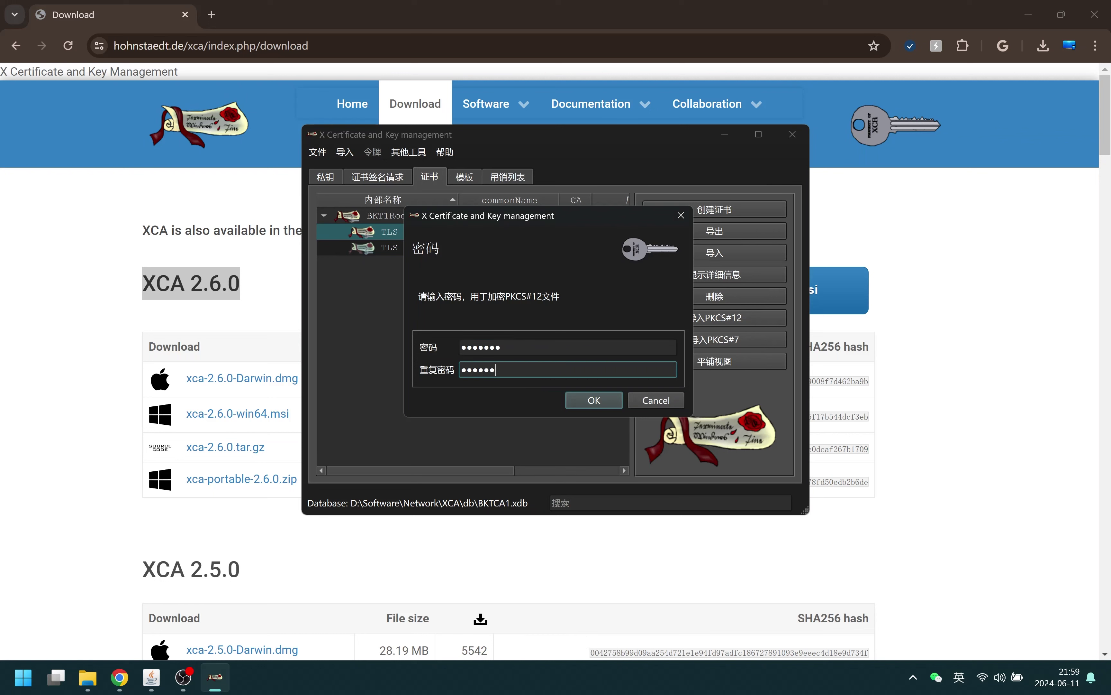
pyautogui.click(582, 401)
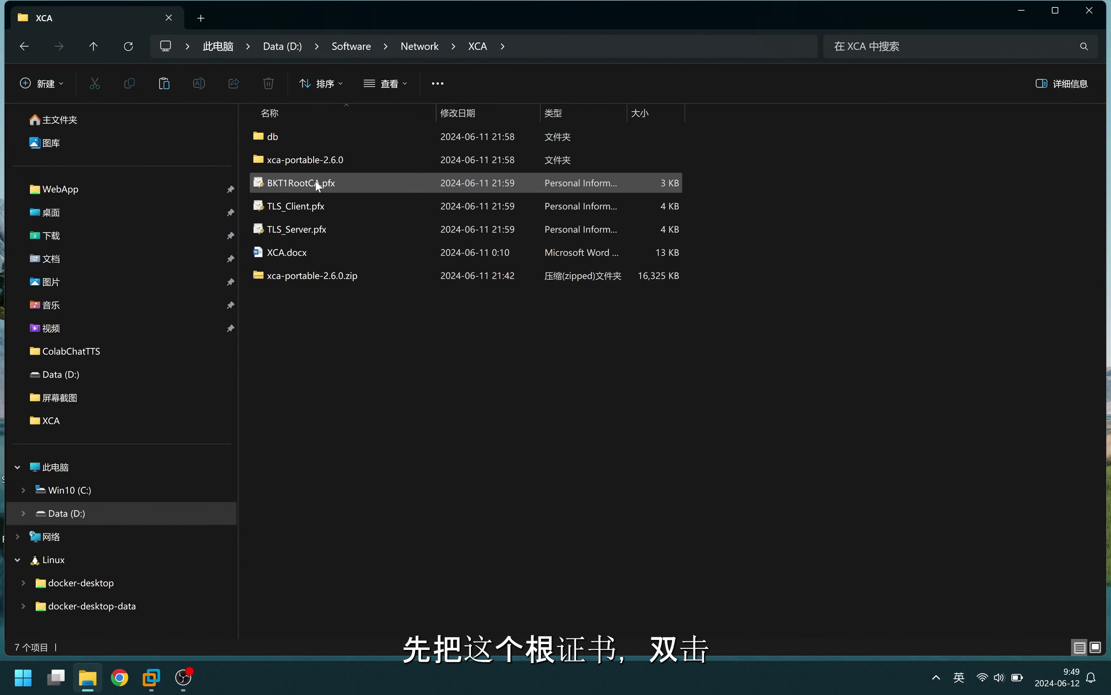
# Start importing BKT1RootCA.pfx for the local computer and enter its private-key password
pyautogui.doubleClick(298, 186)
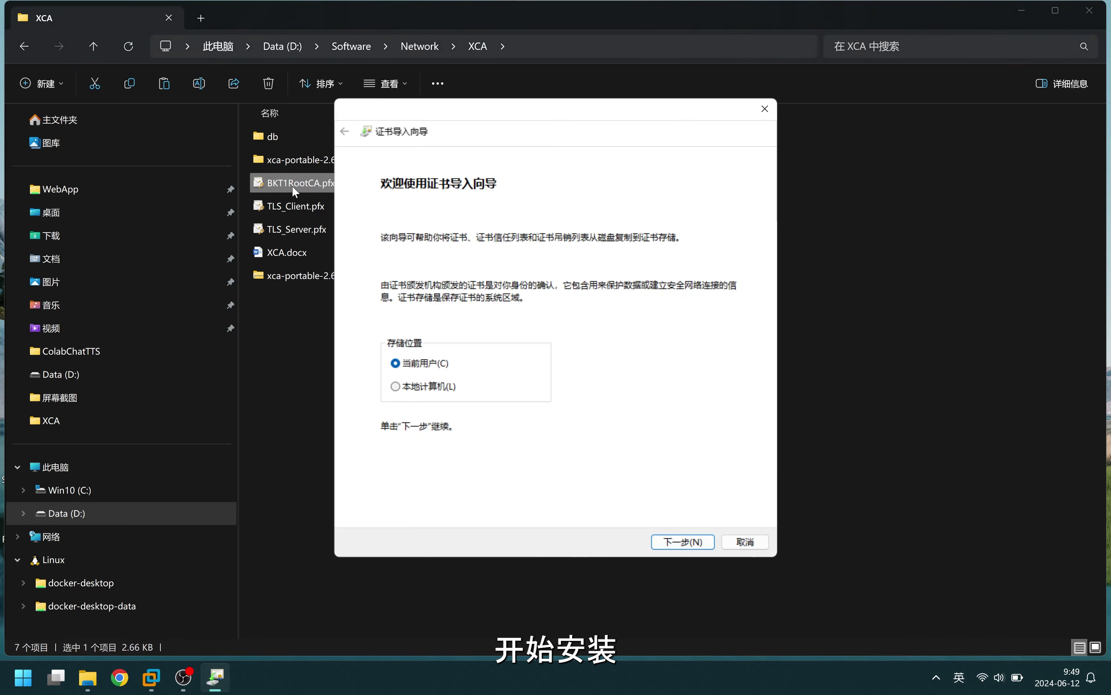
pyautogui.click(429, 389)
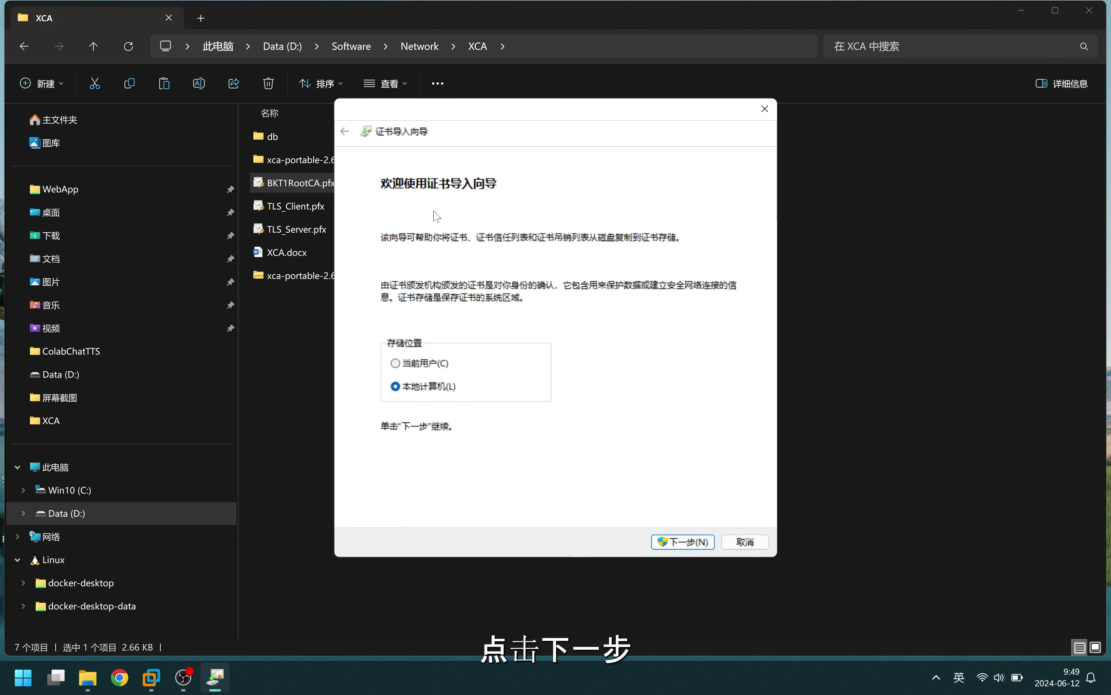
pyautogui.click(675, 541)
pyautogui.click(680, 541)
pyautogui.write('1234567')
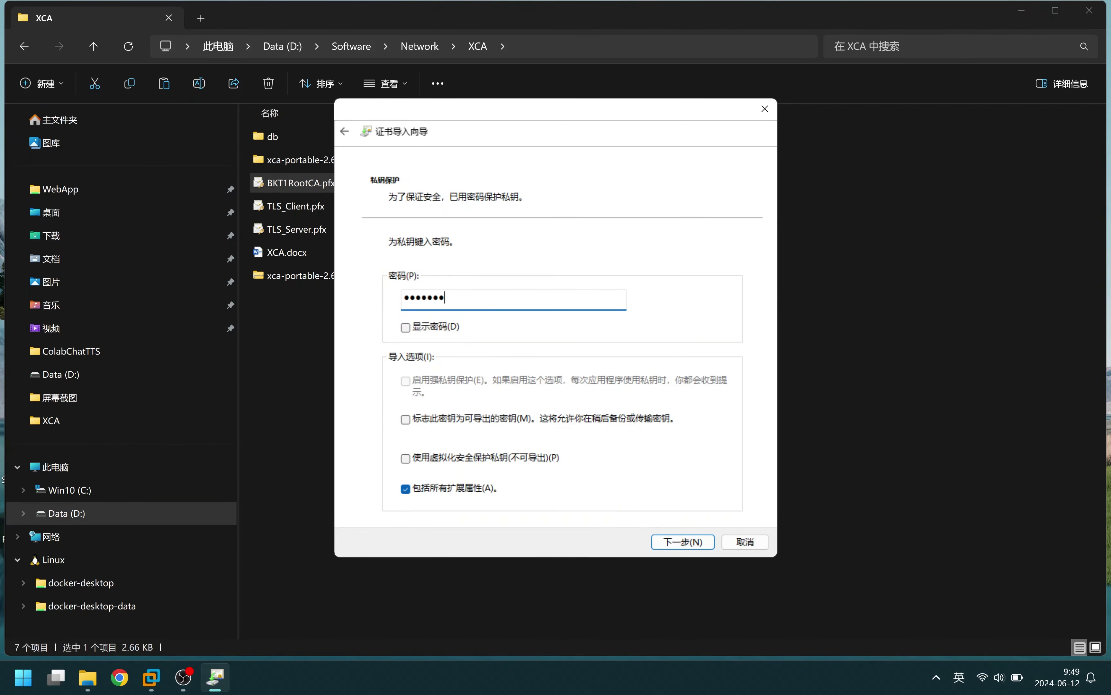
pyautogui.click(684, 542)
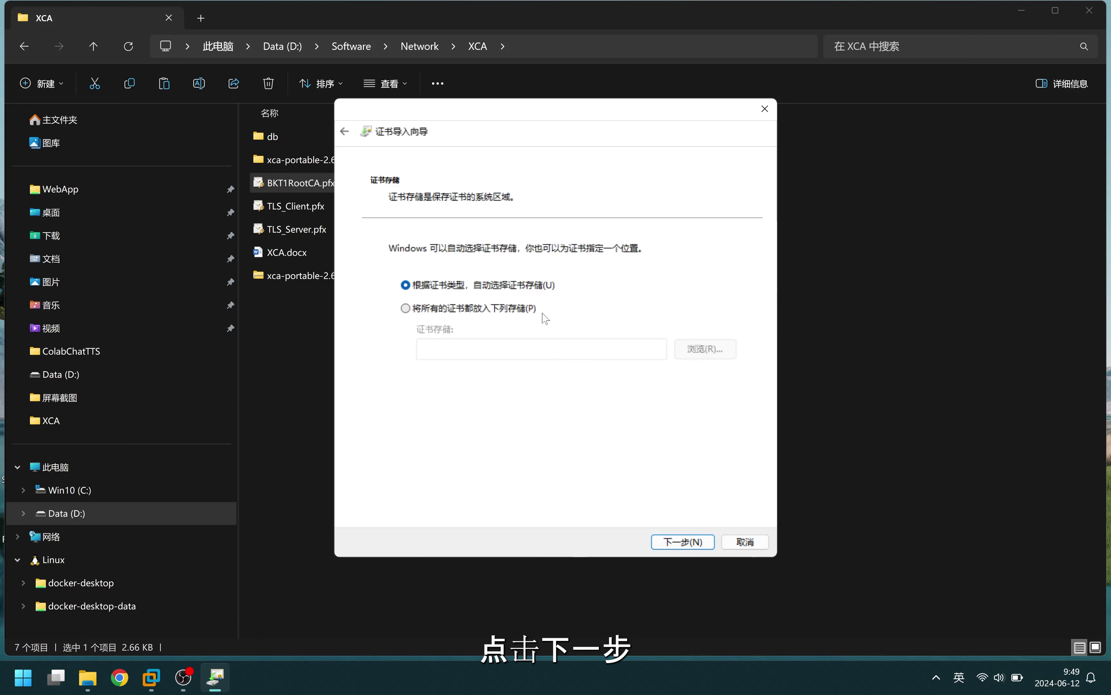
# Place the certificate in the Trusted Root Certification Authorities store and complete the import
pyautogui.click(509, 309)
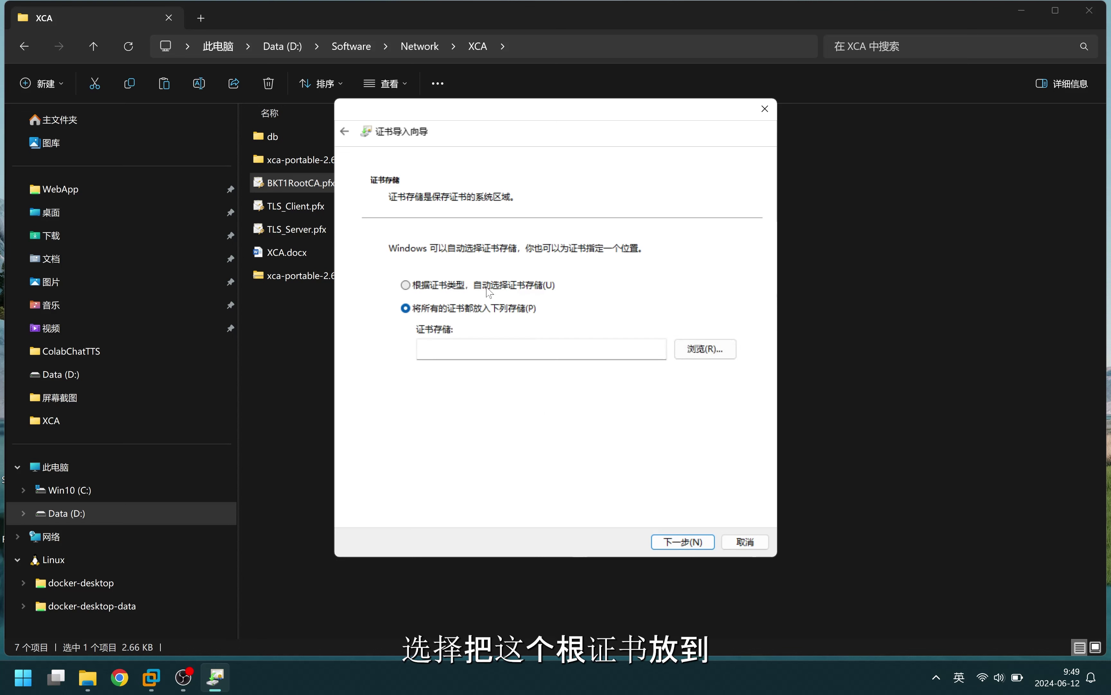
pyautogui.click(704, 352)
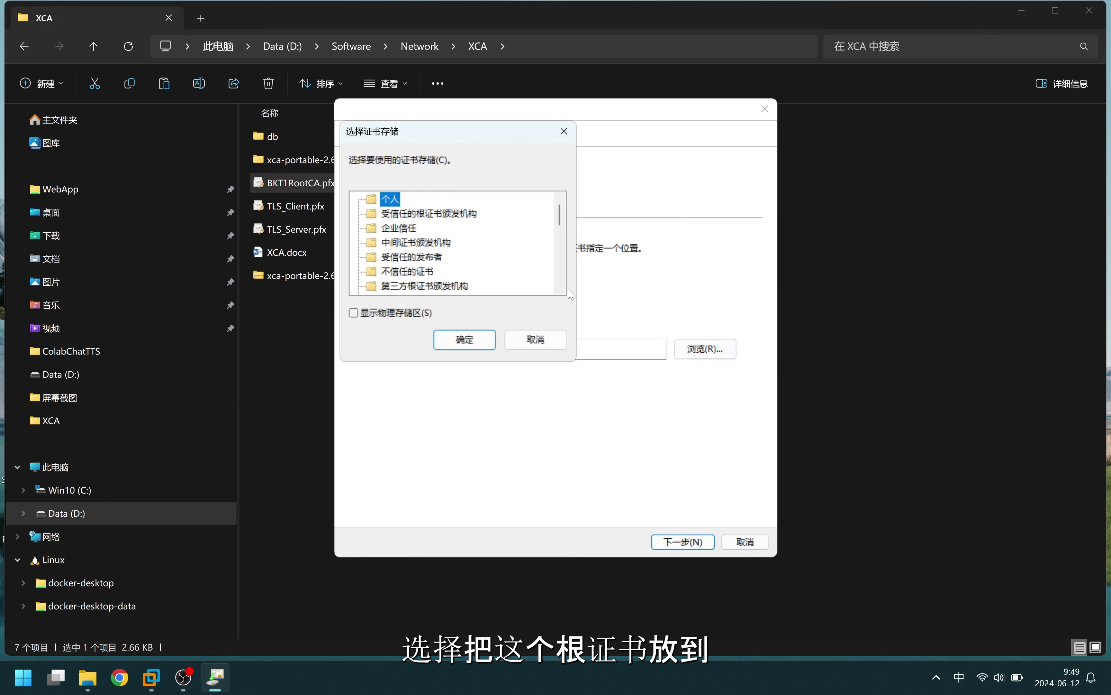
pyautogui.click(447, 214)
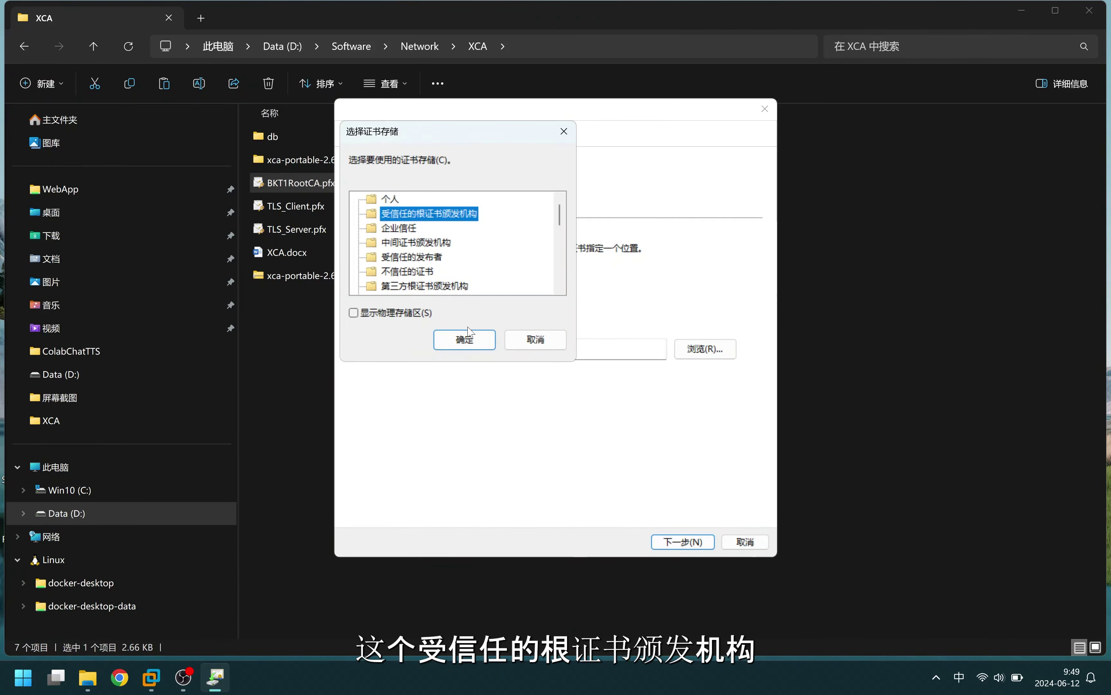
pyautogui.click(465, 340)
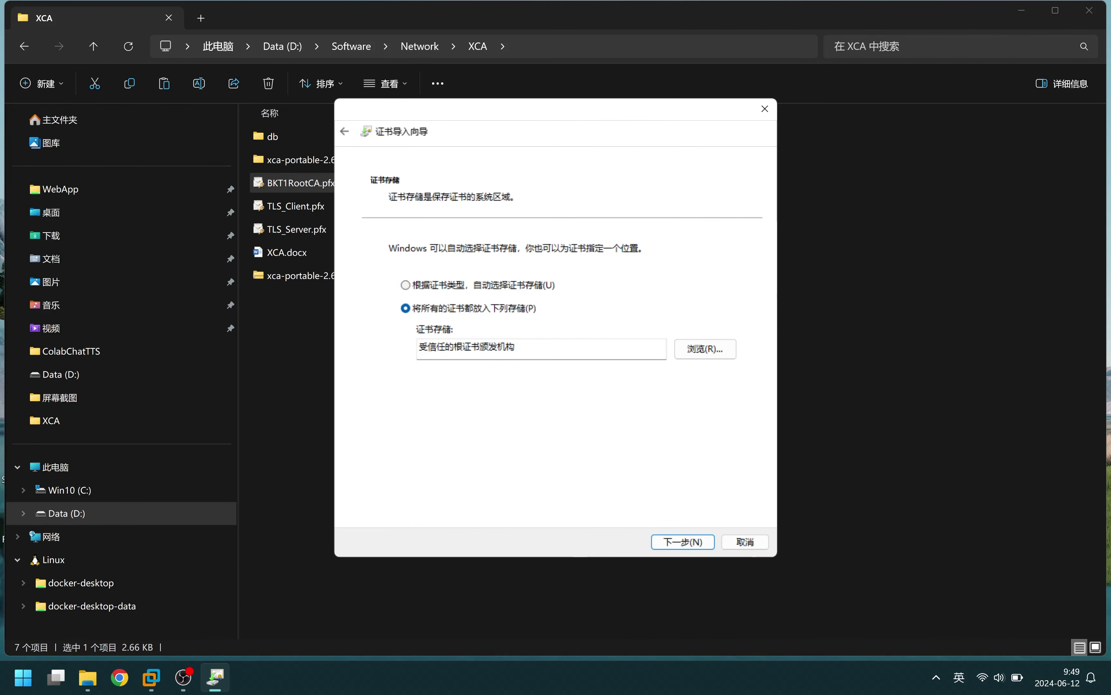
pyautogui.click(666, 542)
pyautogui.click(679, 541)
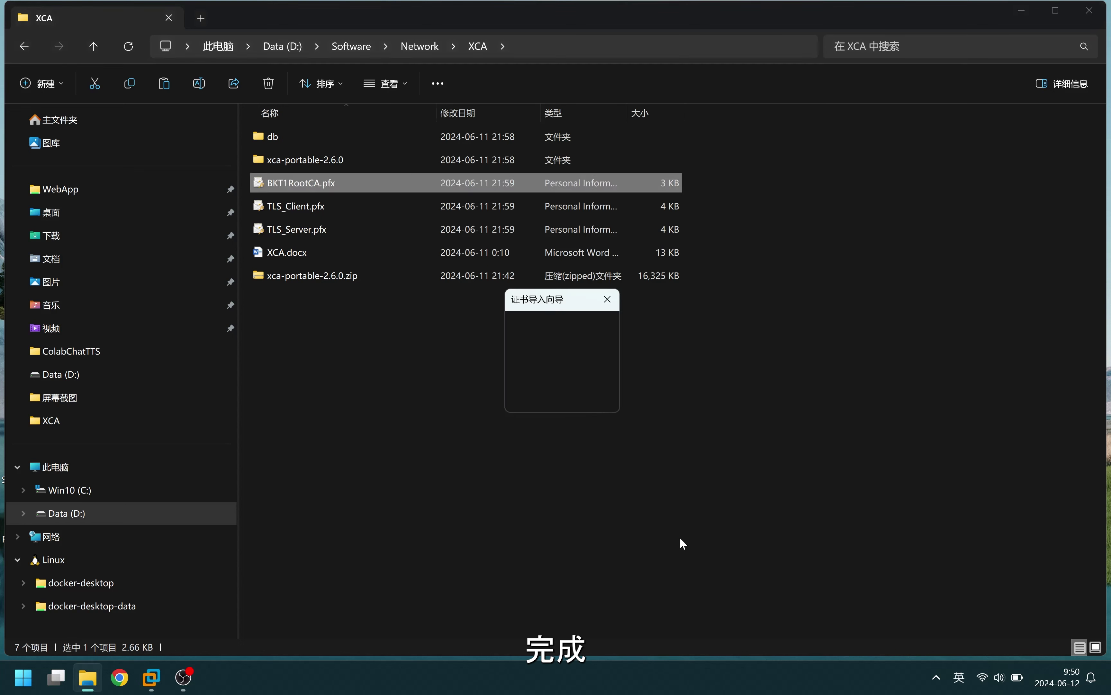
pyautogui.click(574, 395)
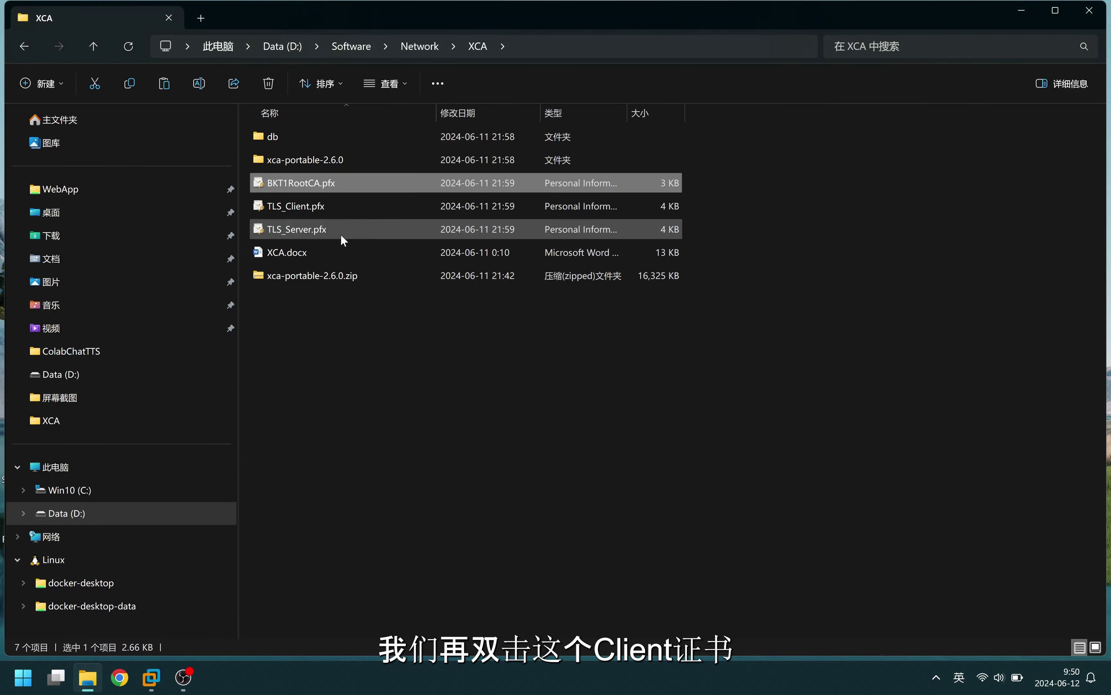
# Import TLS_Client.pfx for the local computer with its password and automatic store selection
pyautogui.doubleClick(309, 209)
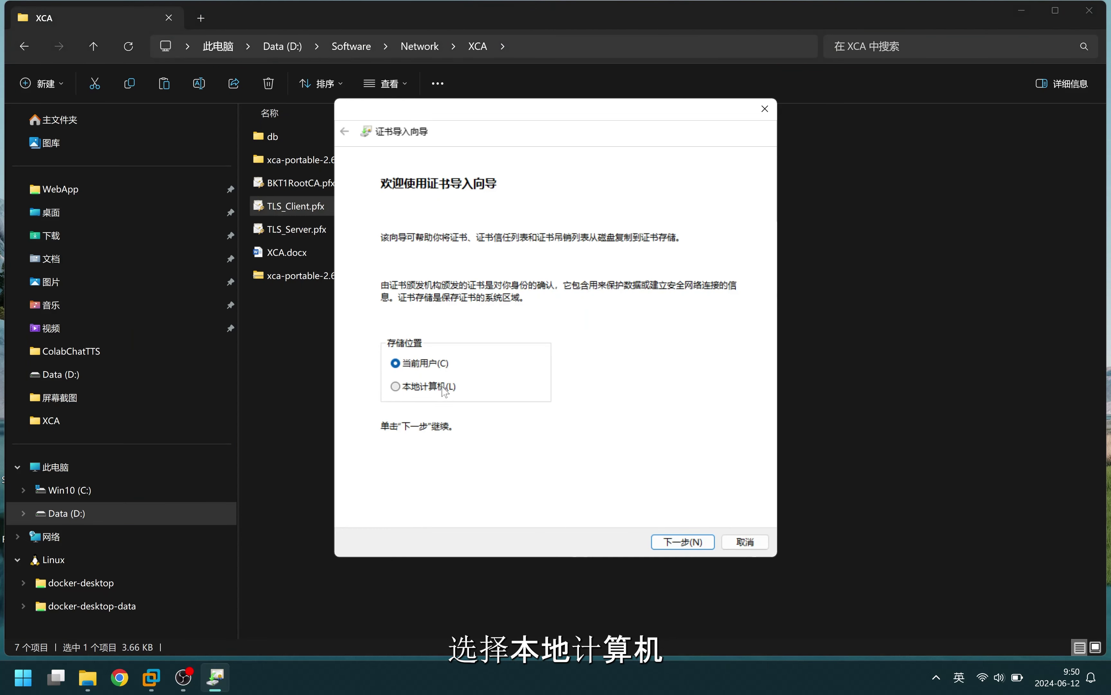
pyautogui.click(432, 386)
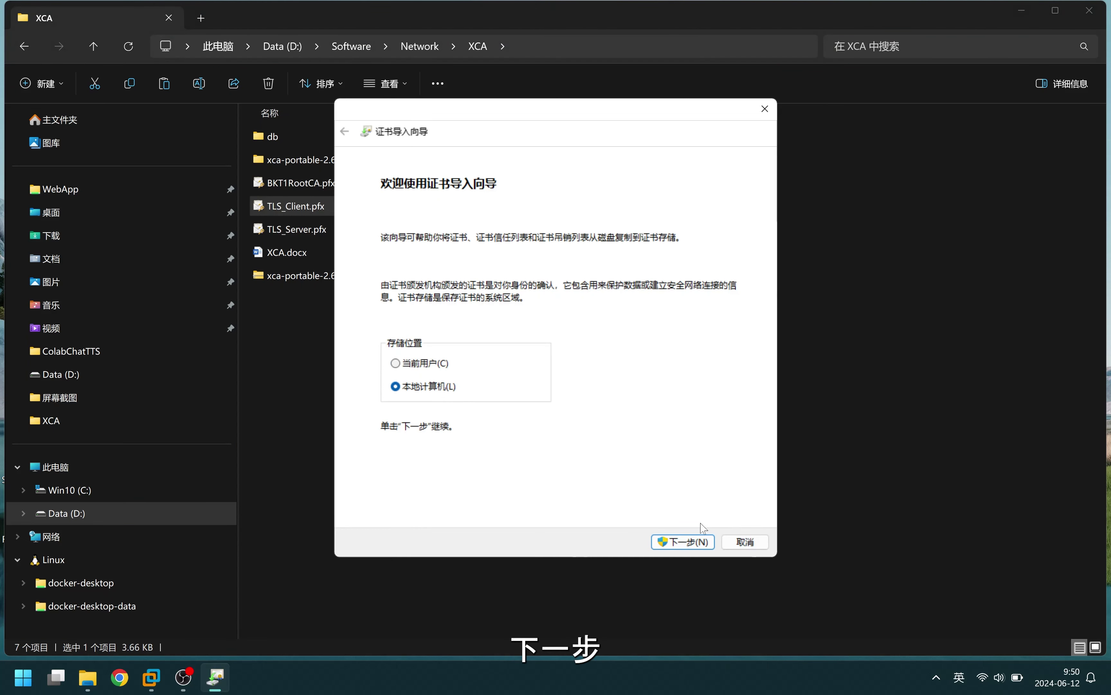
pyautogui.click(680, 541)
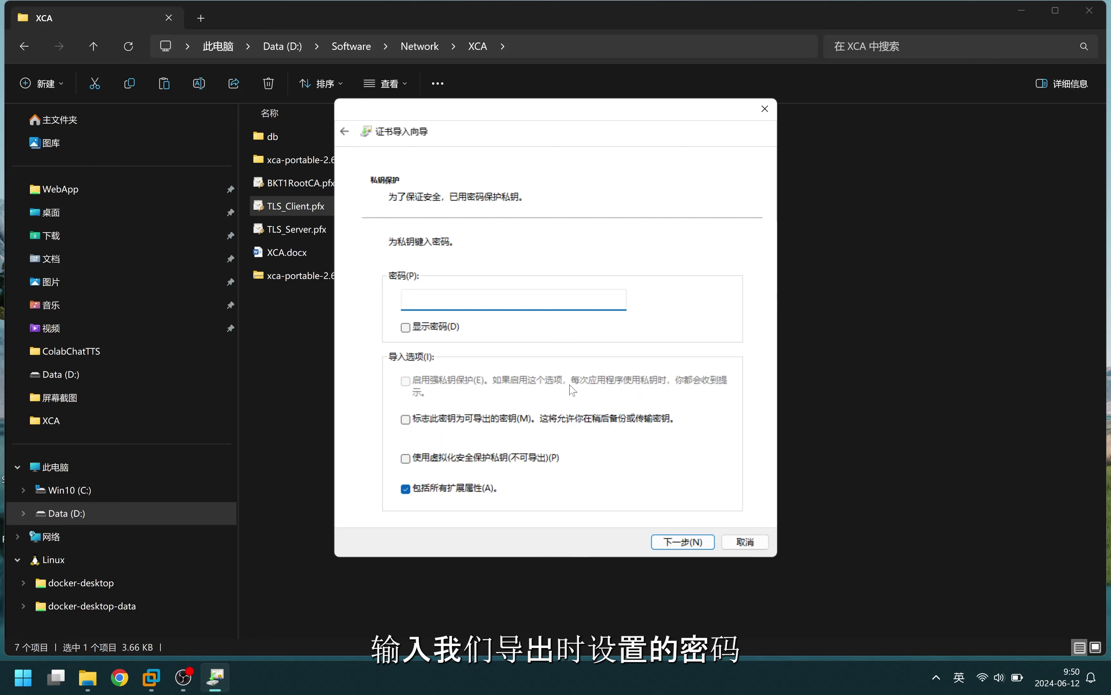
pyautogui.write('•••••••')
pyautogui.click(690, 543)
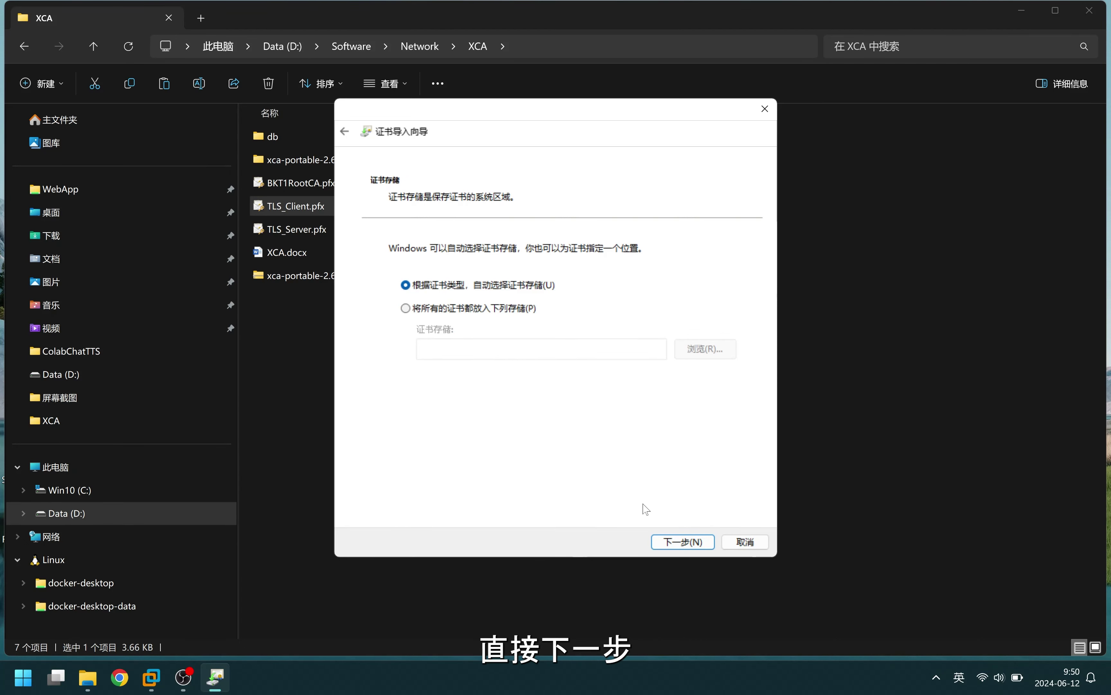
pyautogui.click(683, 545)
pyautogui.click(684, 545)
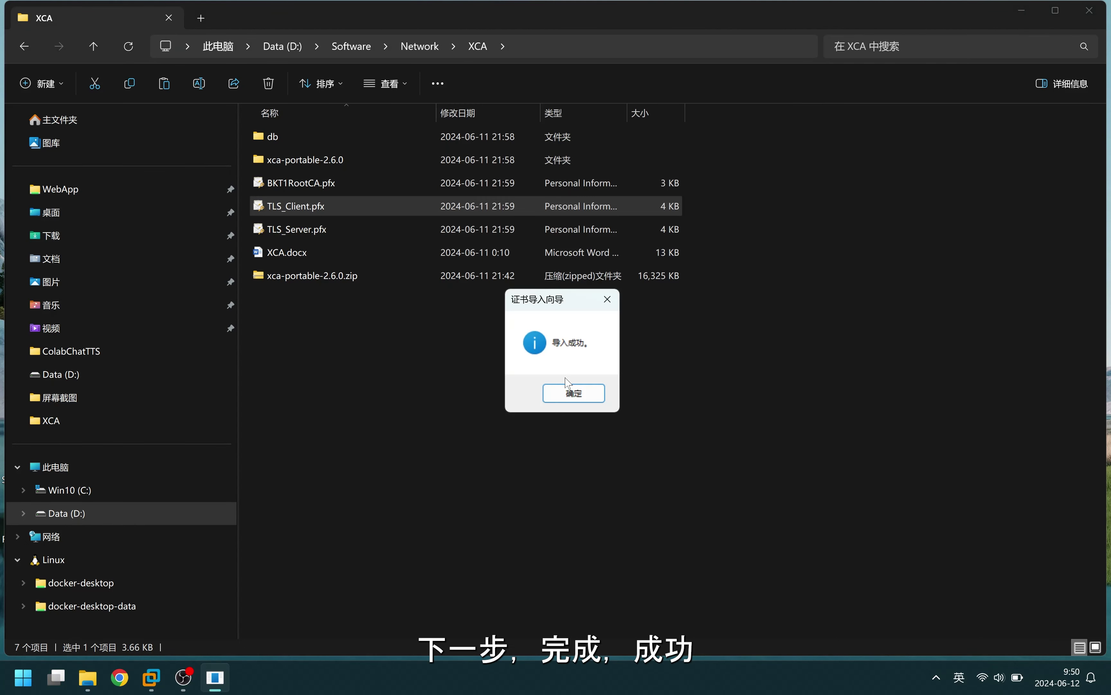
pyautogui.click(573, 392)
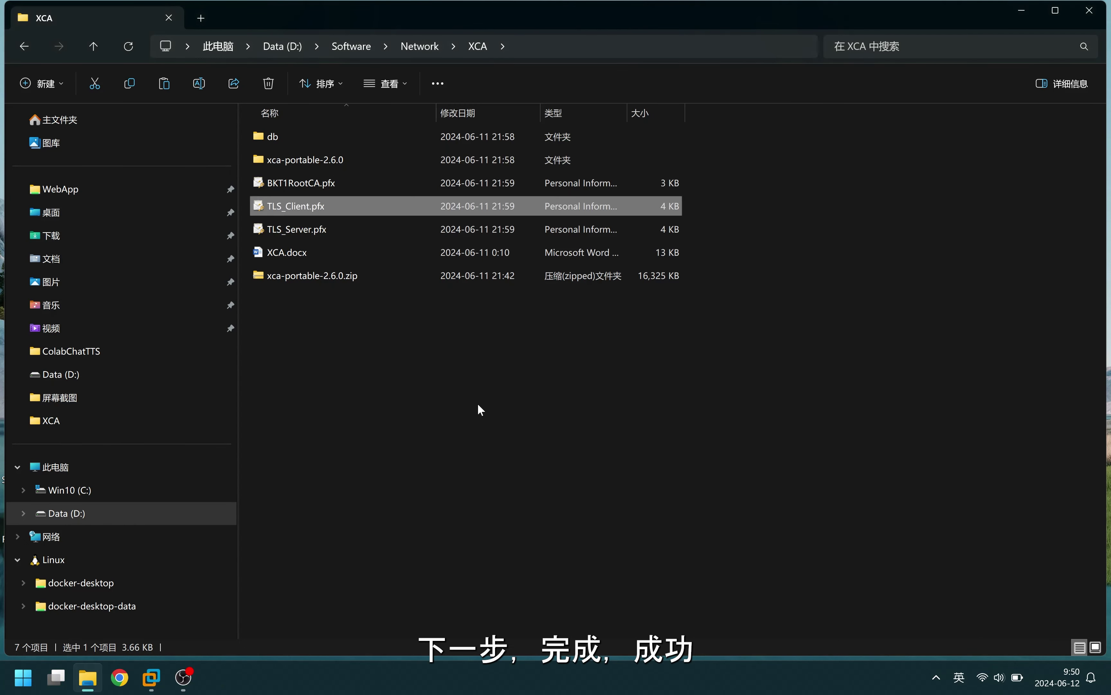
# Open the computer certificate manager and find pr.bkt.cloudns.ch under Personal > Certificates
pyautogui.click(23, 677)
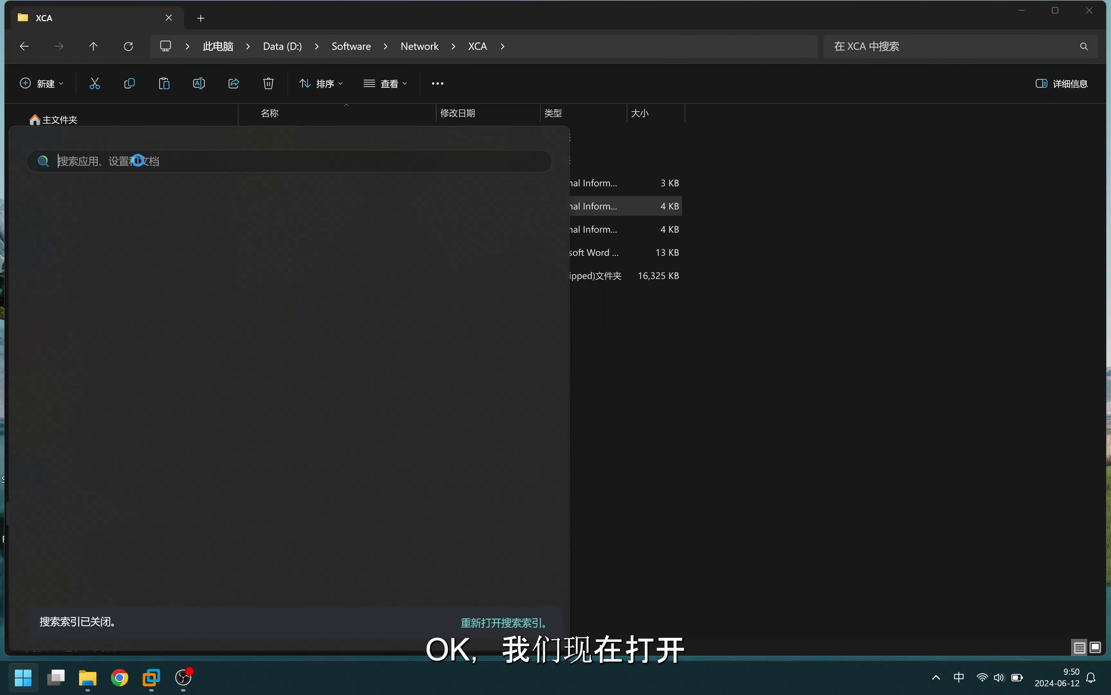
pyautogui.write('zhengsh')
pyautogui.press('space')
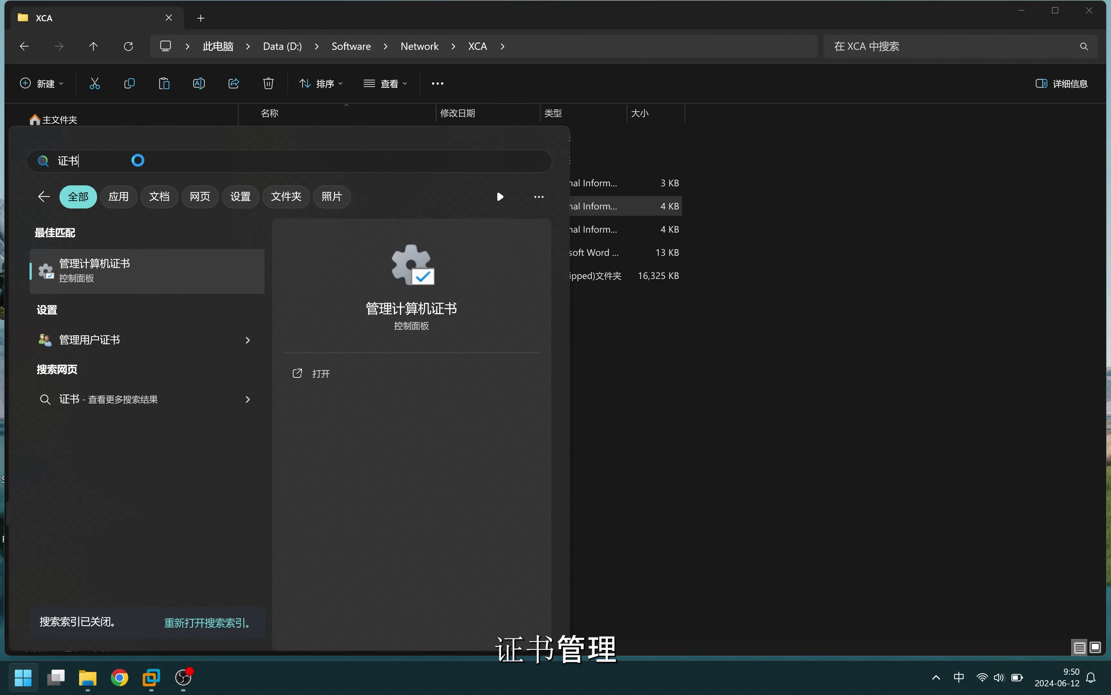
pyautogui.press('Return')
pyautogui.doubleClick(343, 232)
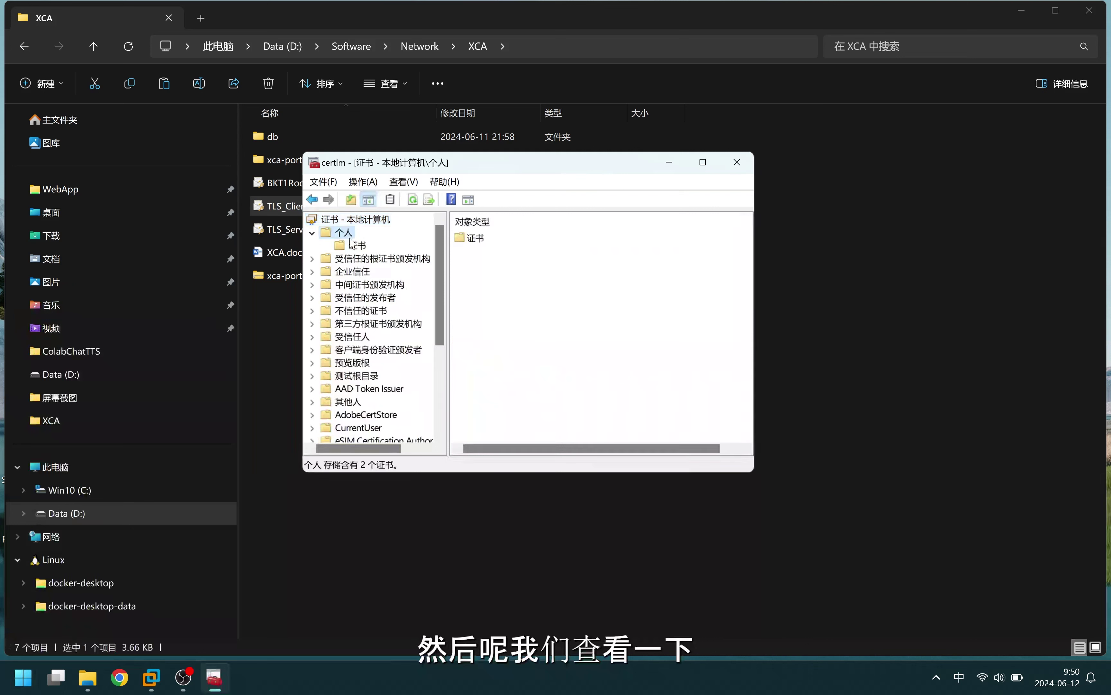
pyautogui.click(356, 247)
pyautogui.click(508, 258)
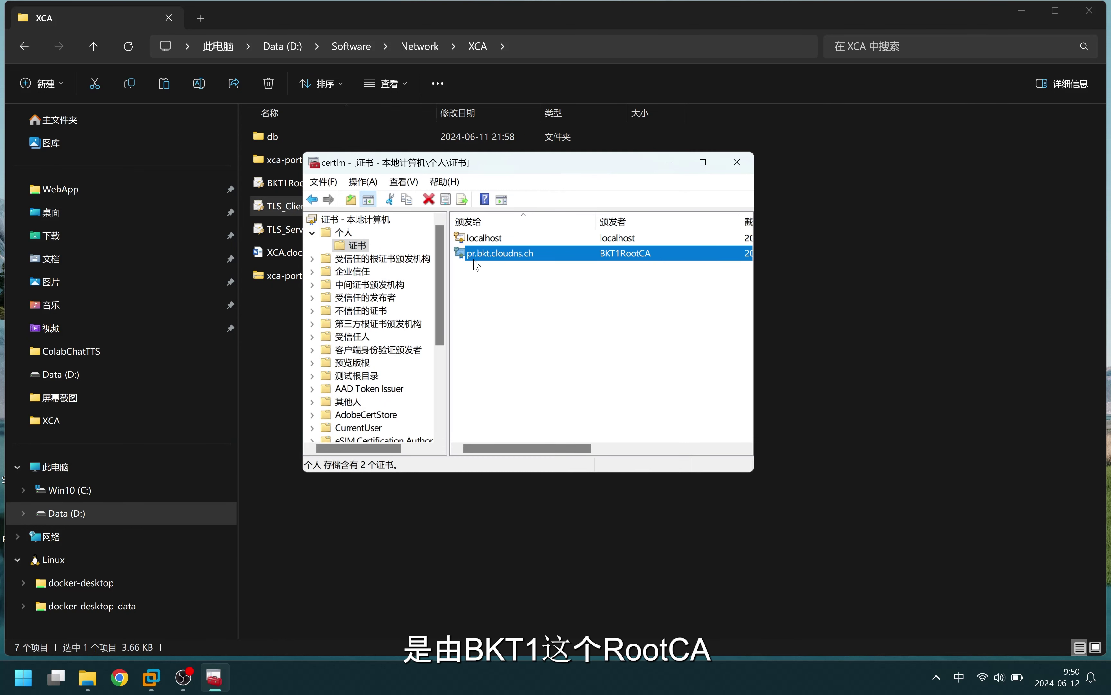
# Locate BKT1RootCA under Trusted Root Certification Authorities > Certificates, then return to File Explorer
pyautogui.doubleClick(380, 258)
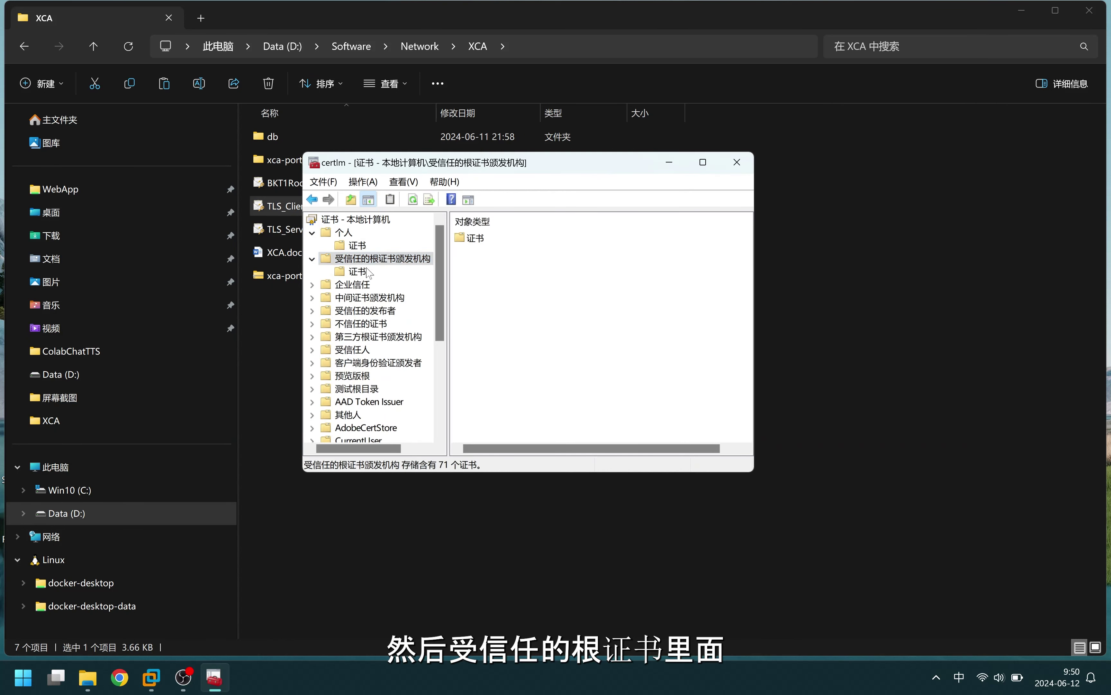
pyautogui.click(371, 272)
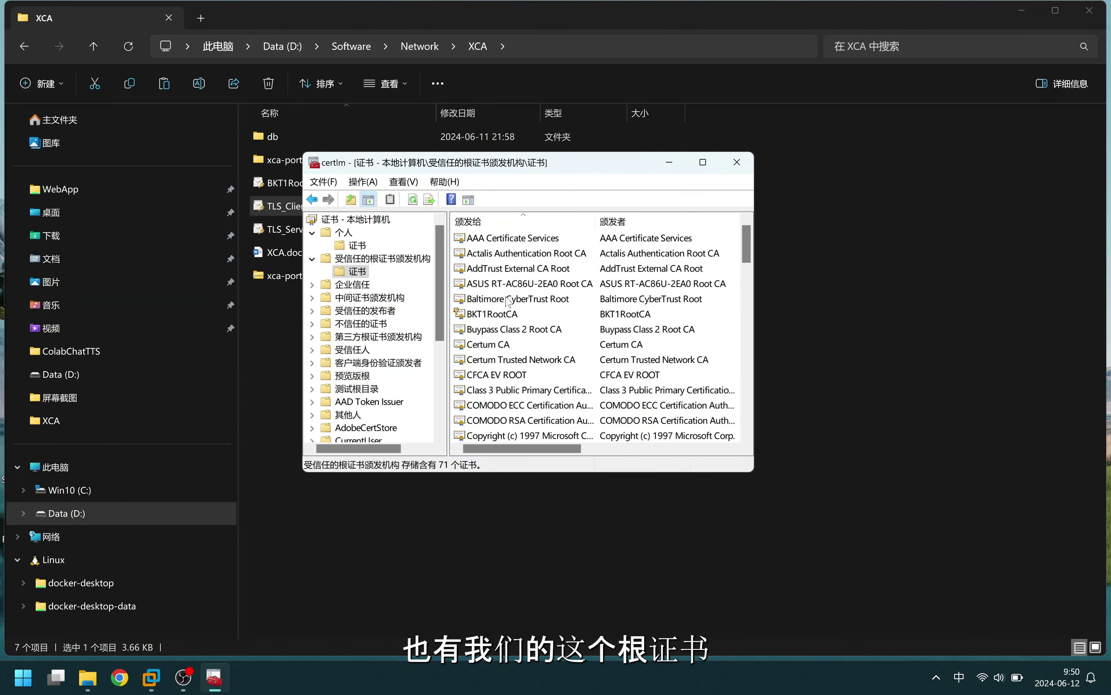
pyautogui.click(501, 316)
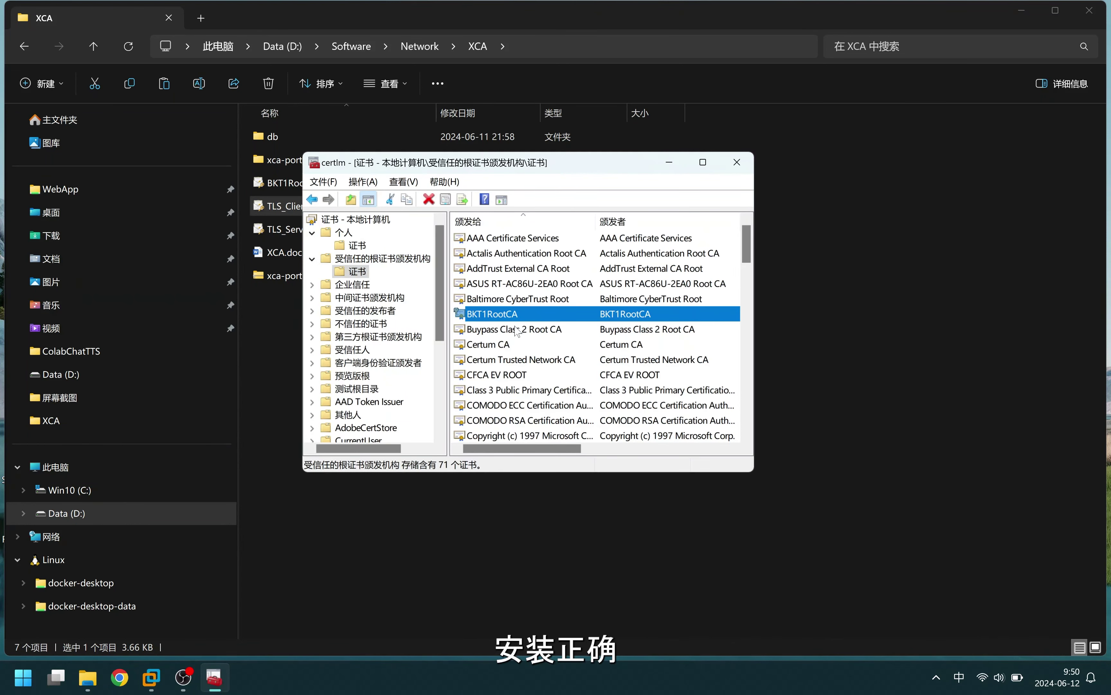
pyautogui.click(94, 685)
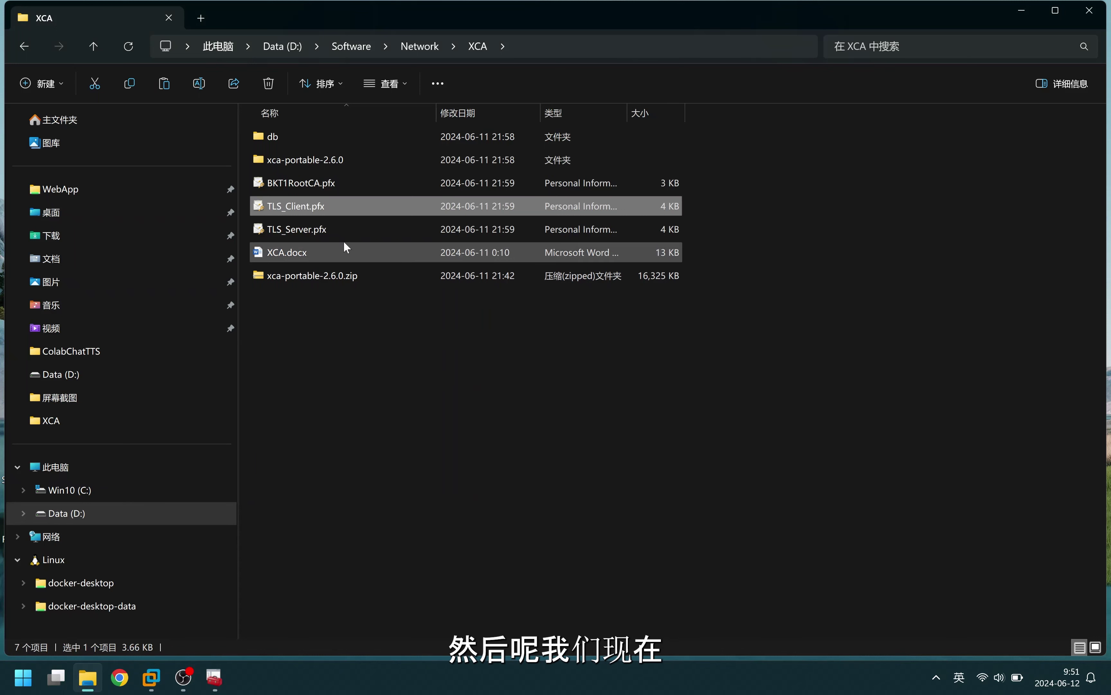
# Copy BKT1RootCA.pfx and TLS_Server.pfx from the XCA folder
pyautogui.click(312, 228)
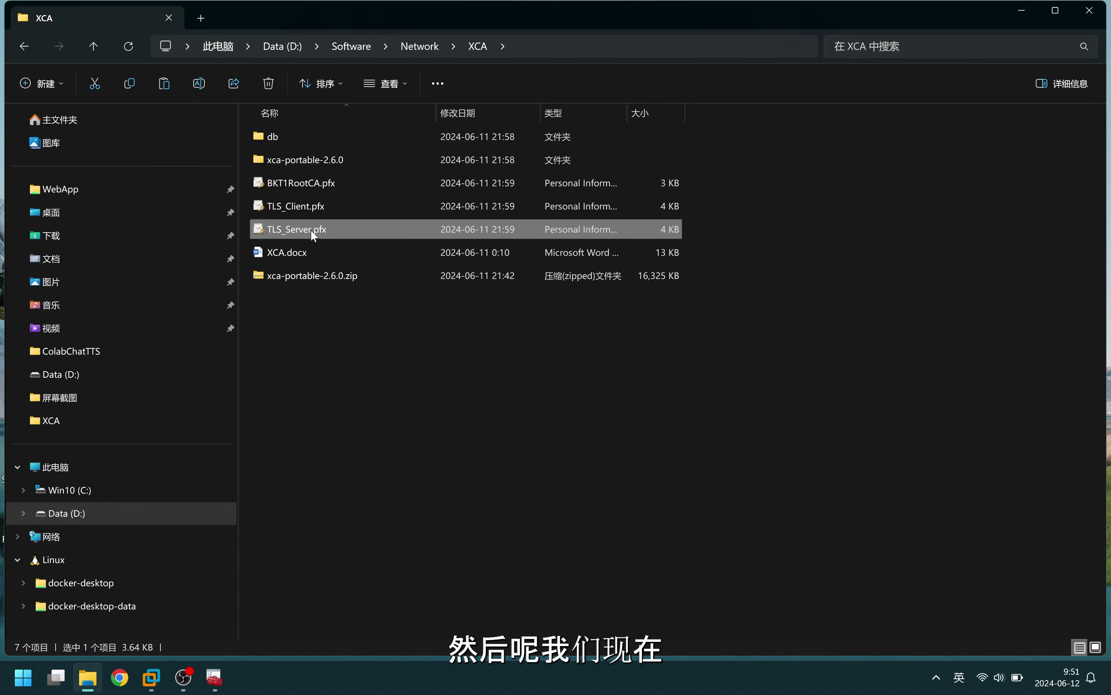
pyautogui.keyDown('ctrl'); pyautogui.click(299, 182); pyautogui.keyUp('ctrl')
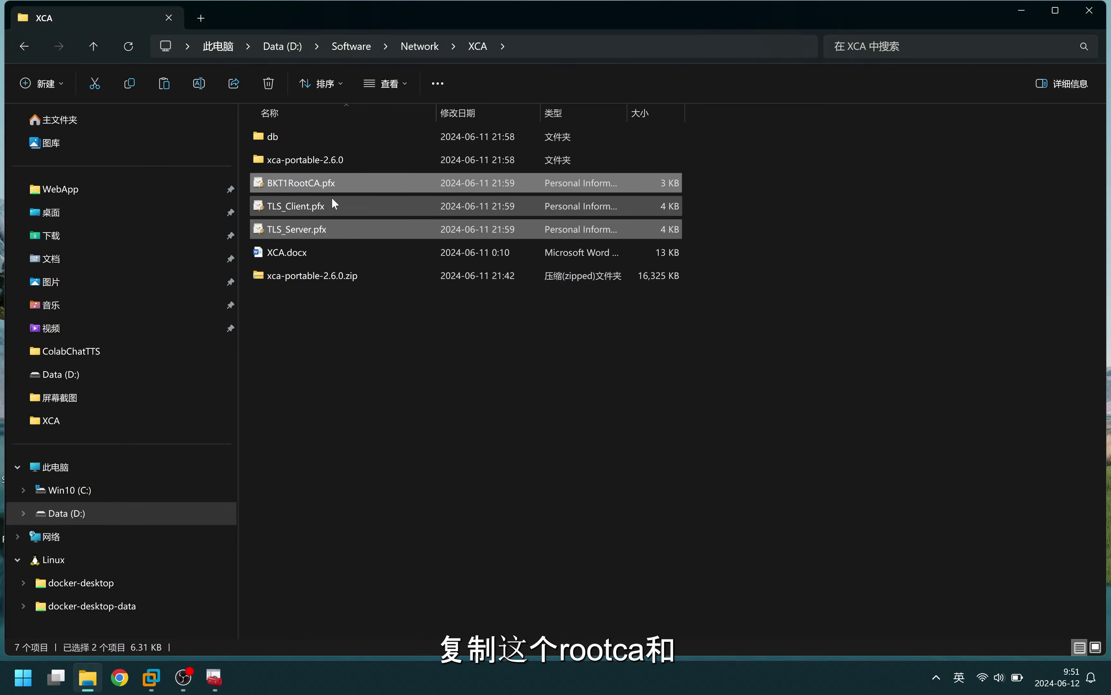
pyautogui.rightClick(306, 184)
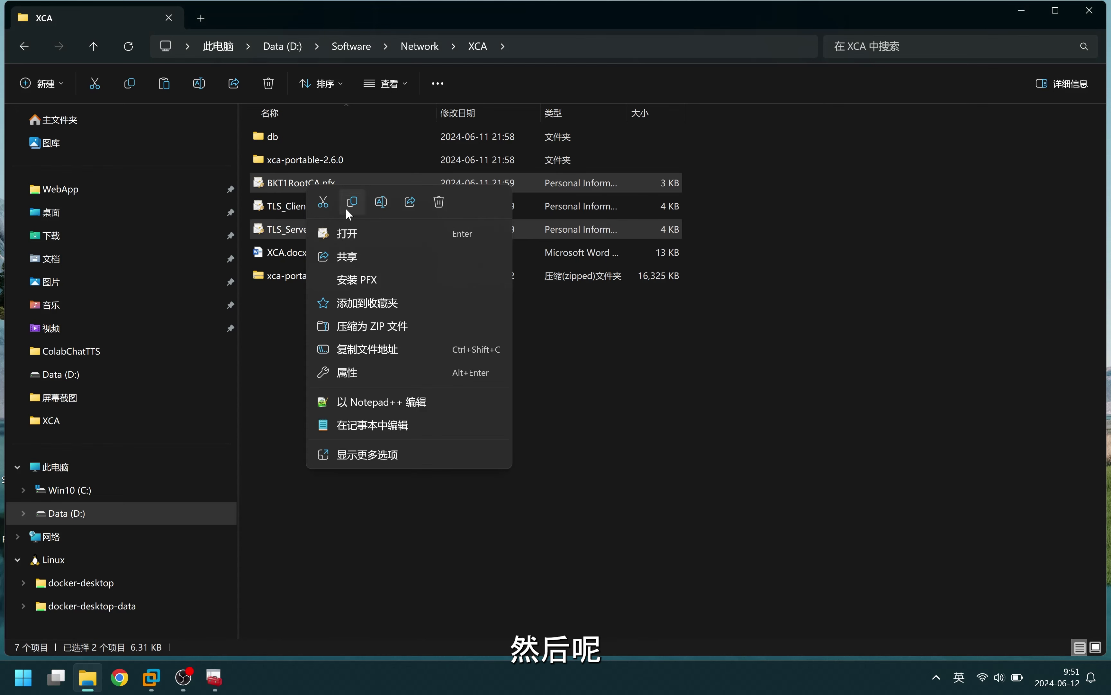
pyautogui.click(350, 204)
# Paste the two .pfx files onto the Windows Server 2025 VM desktop in VMware
pyautogui.click(152, 677)
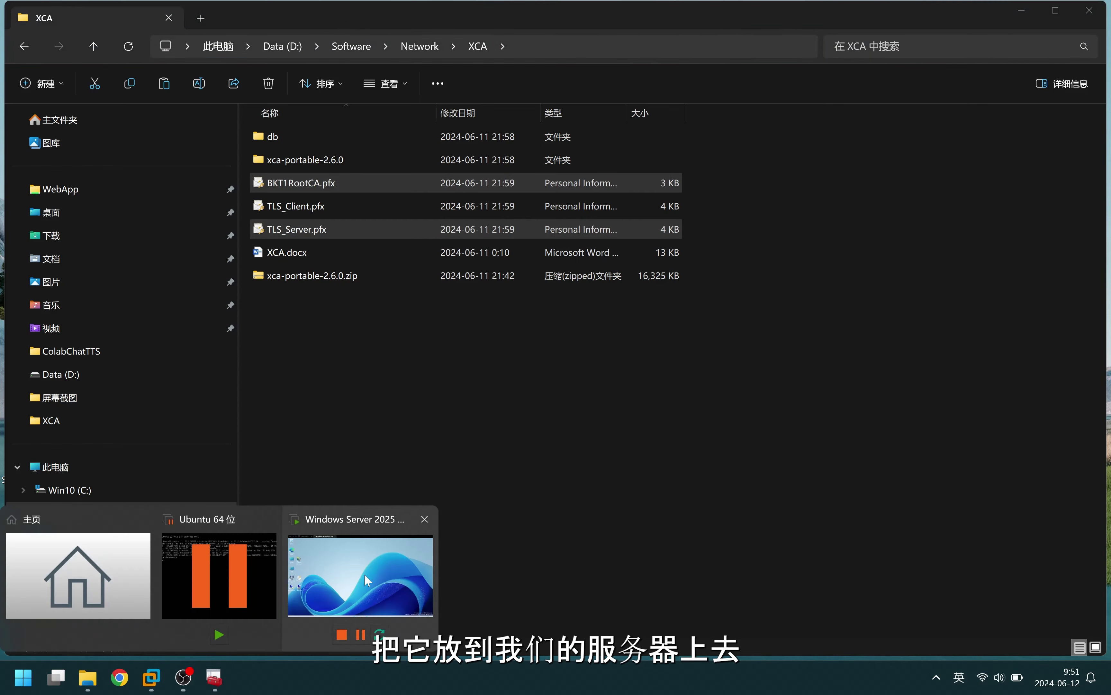
pyautogui.click(426, 467)
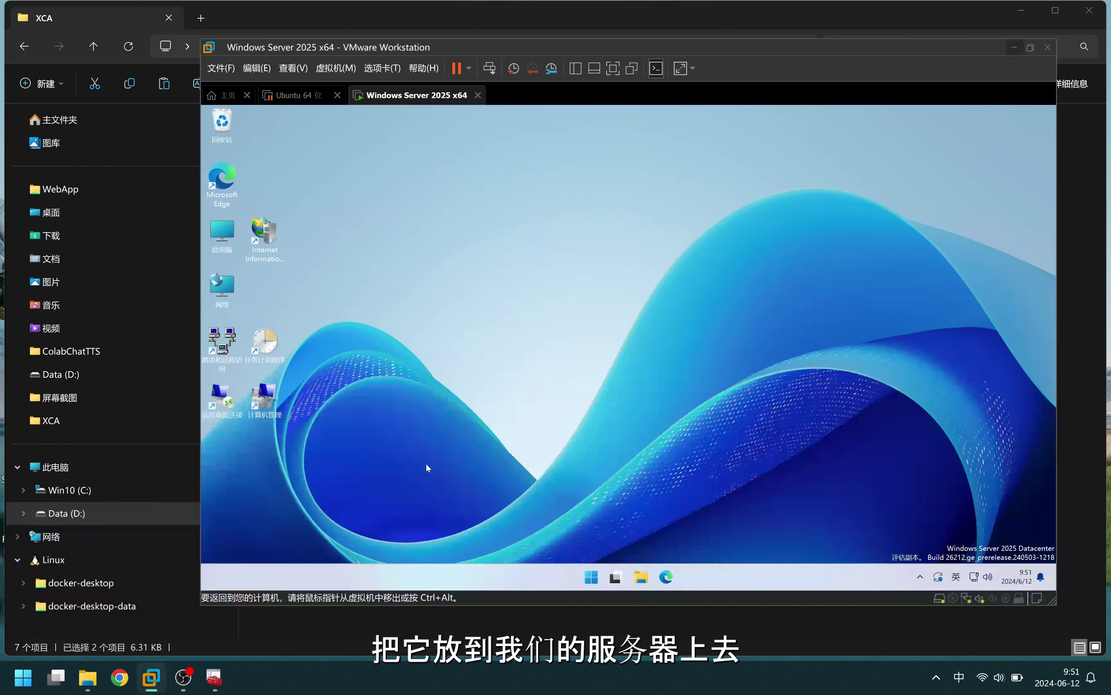
pyautogui.rightClick(394, 173)
pyautogui.click(413, 185)
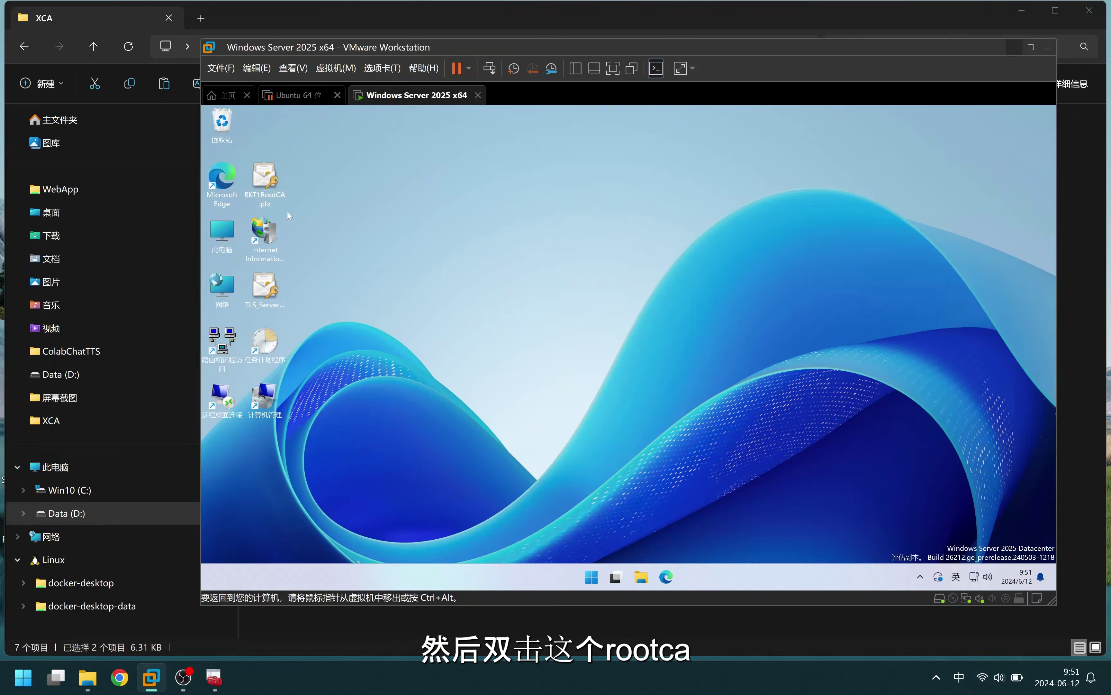
# Start importing BKT1RootCA.pfx for the local computer and enter its private-key password
pyautogui.doubleClick(272, 179)
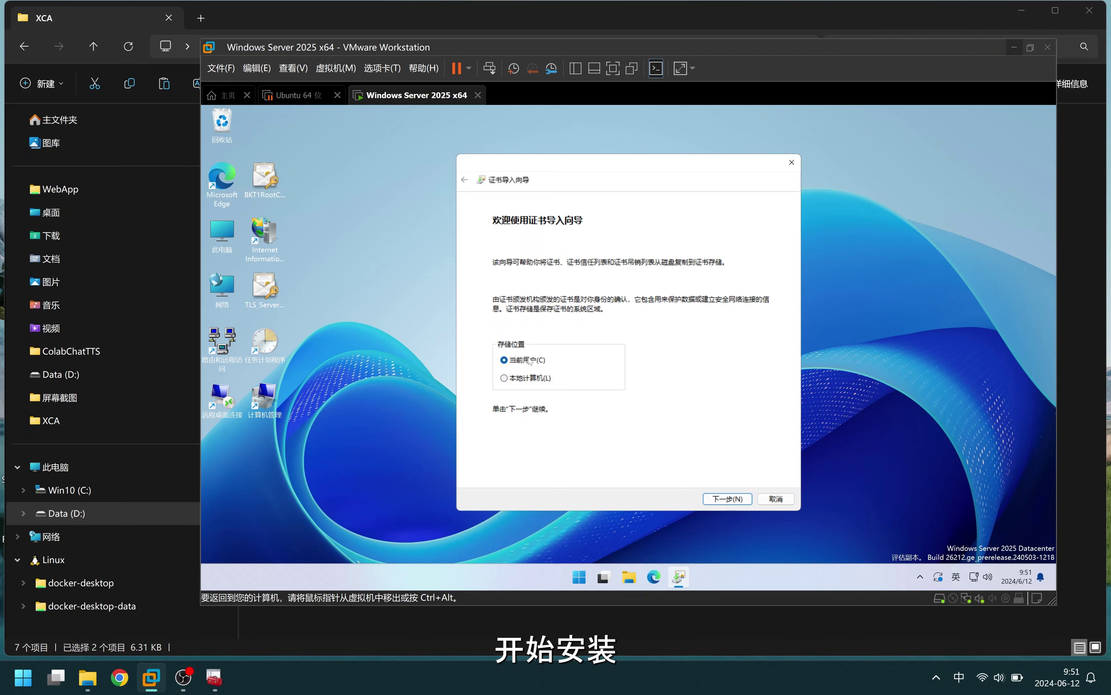
pyautogui.click(526, 378)
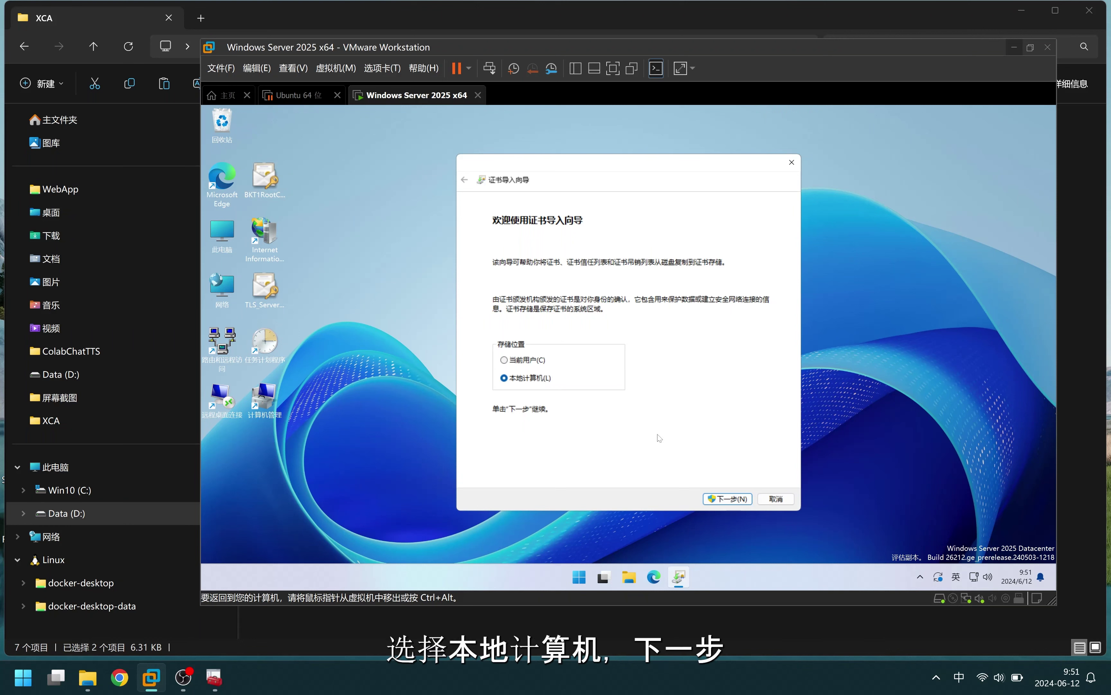
pyautogui.click(731, 498)
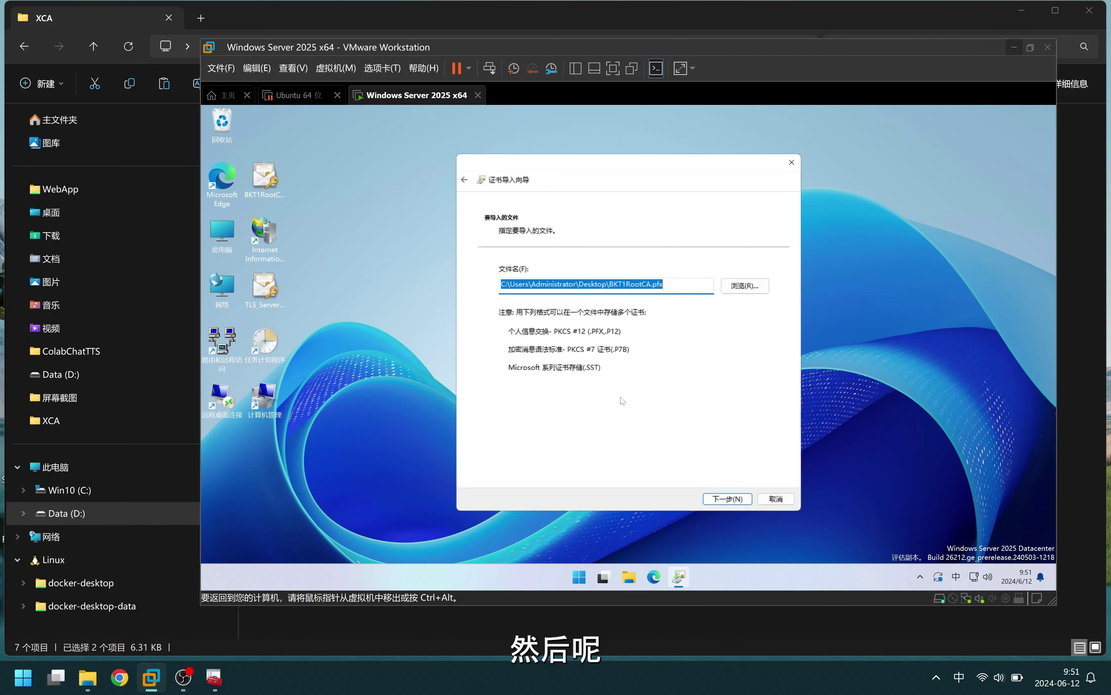
pyautogui.click(728, 499)
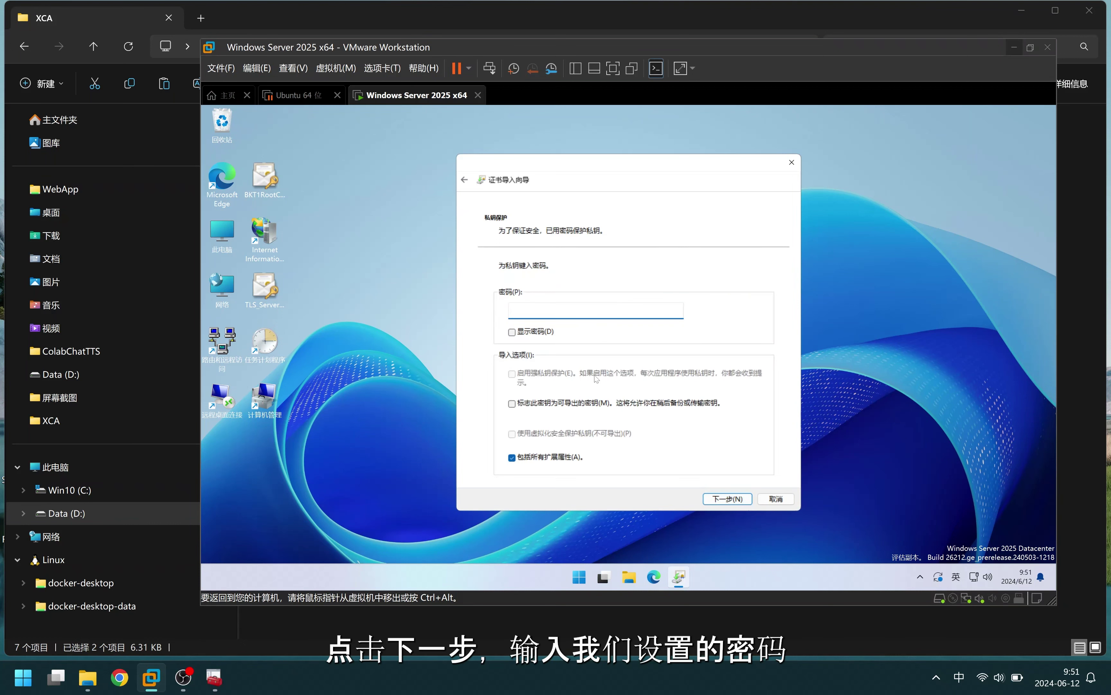
pyautogui.write('*******')
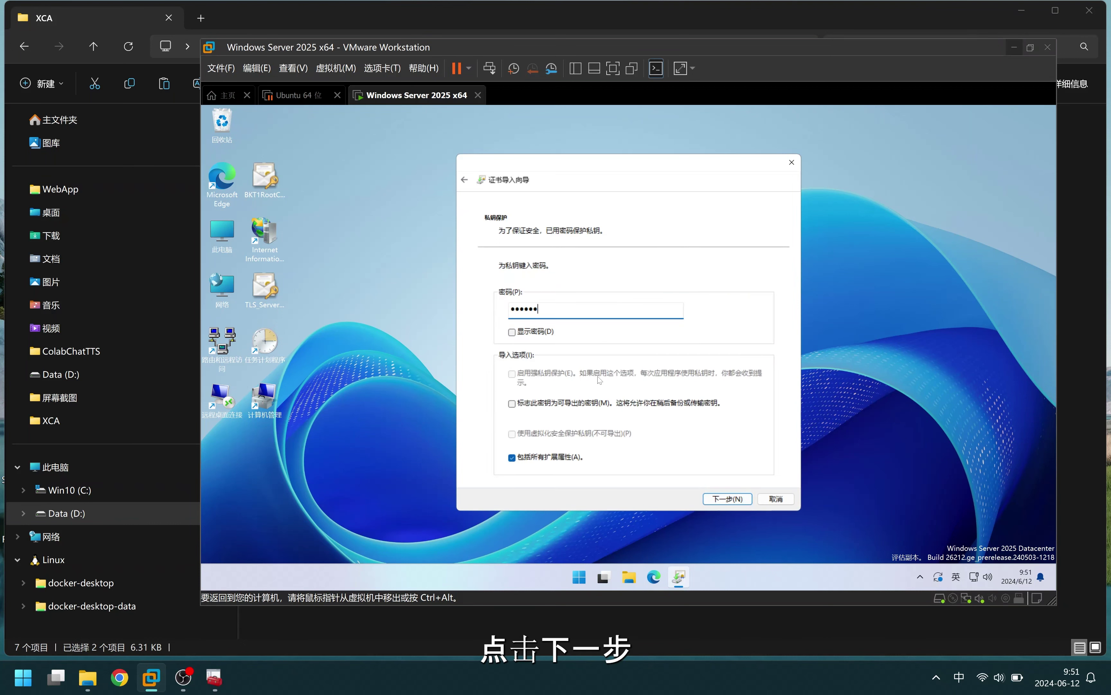
pyautogui.click(726, 498)
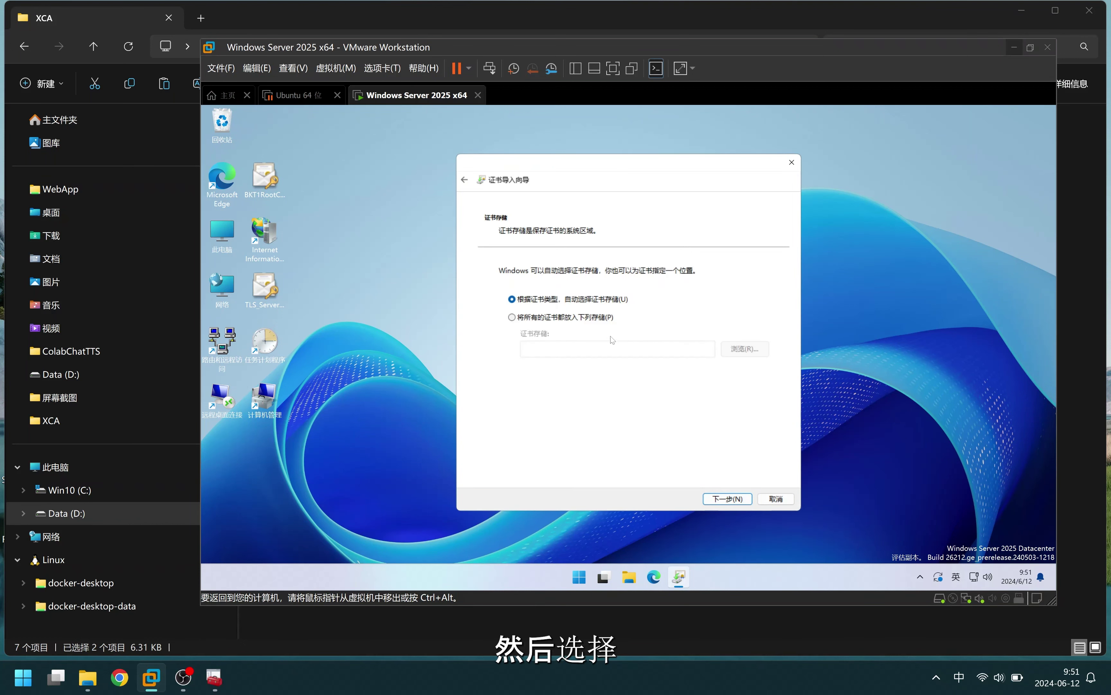
# Place the certificate in Trusted Root Certification Authorities and complete the import
pyautogui.click(598, 321)
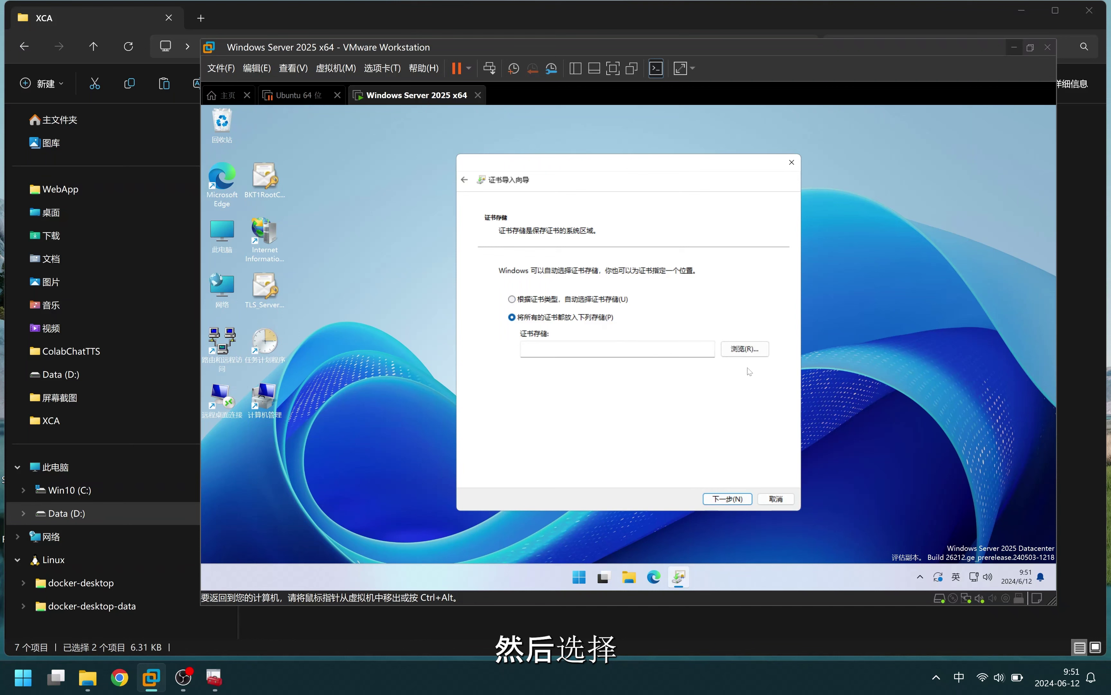
pyautogui.click(753, 352)
pyautogui.click(526, 243)
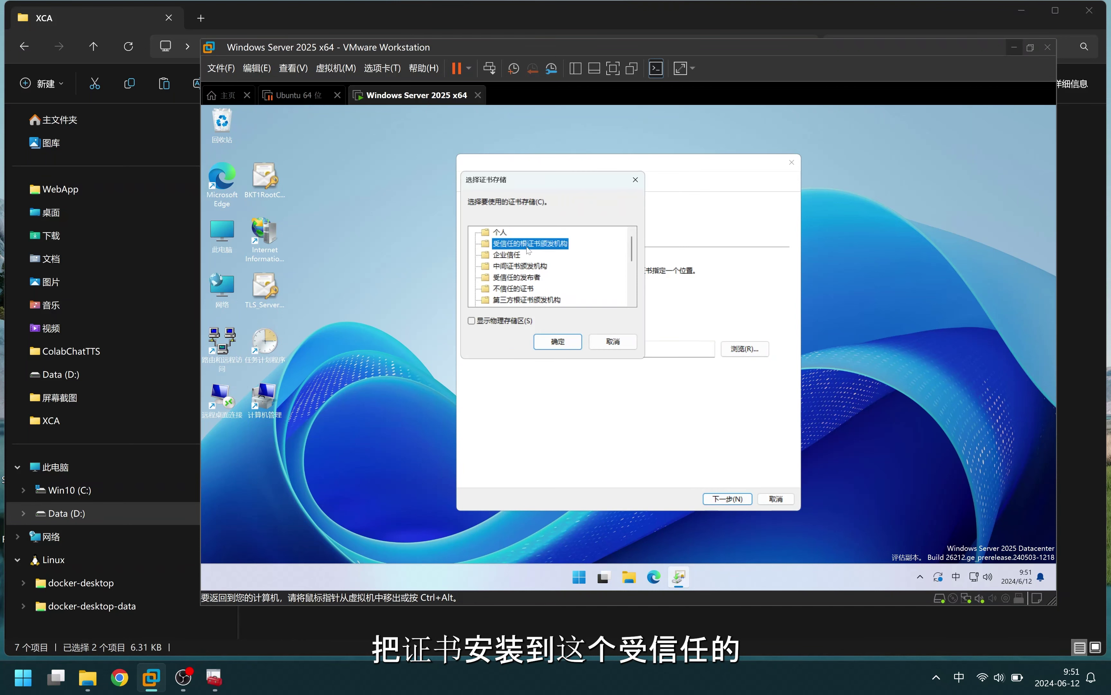
pyautogui.click(558, 342)
pyautogui.click(730, 499)
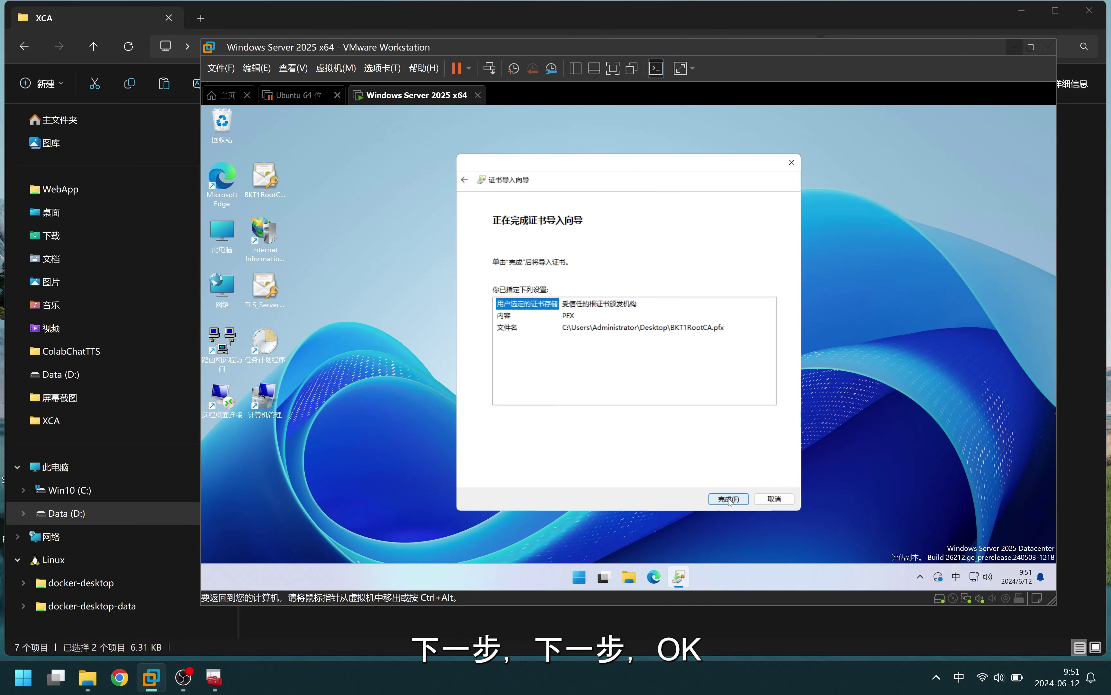
pyautogui.click(728, 498)
pyautogui.click(632, 382)
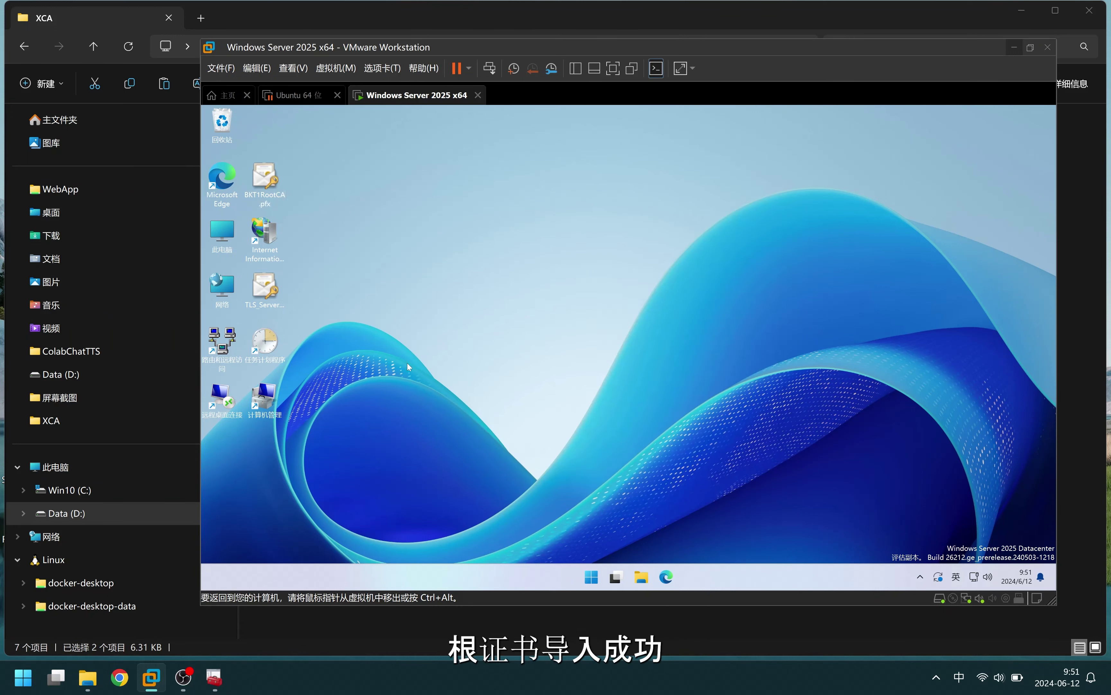
# Import TLS_Server.pfx for the local computer with its PFX password, letting Windows choose the store
pyautogui.doubleClick(269, 299)
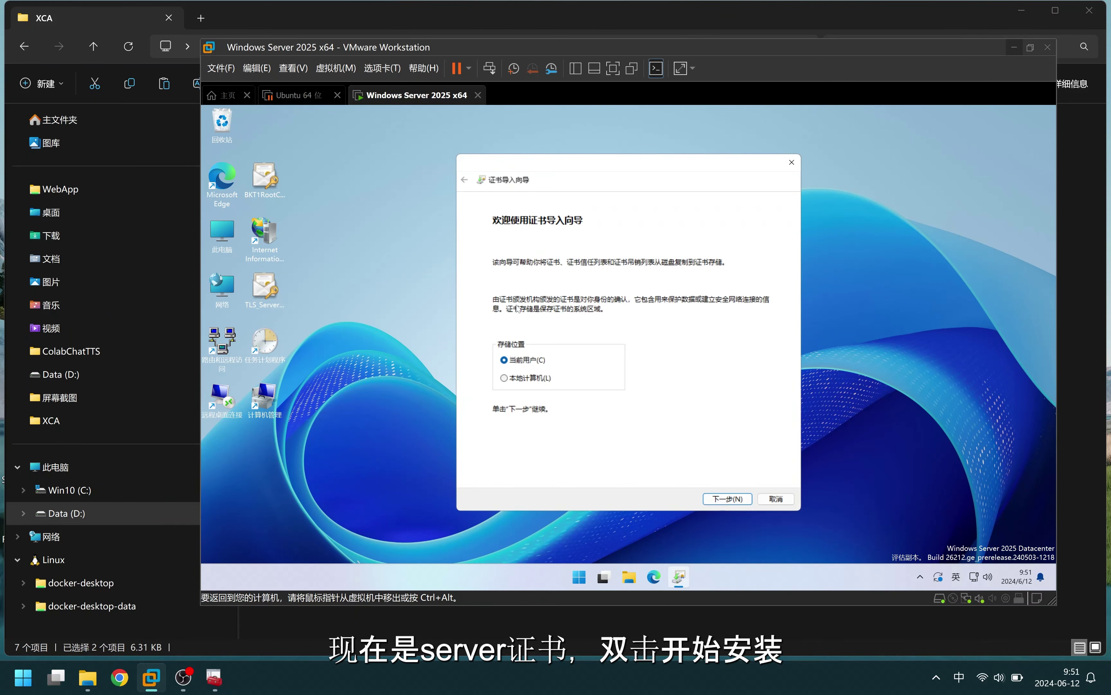
pyautogui.click(540, 379)
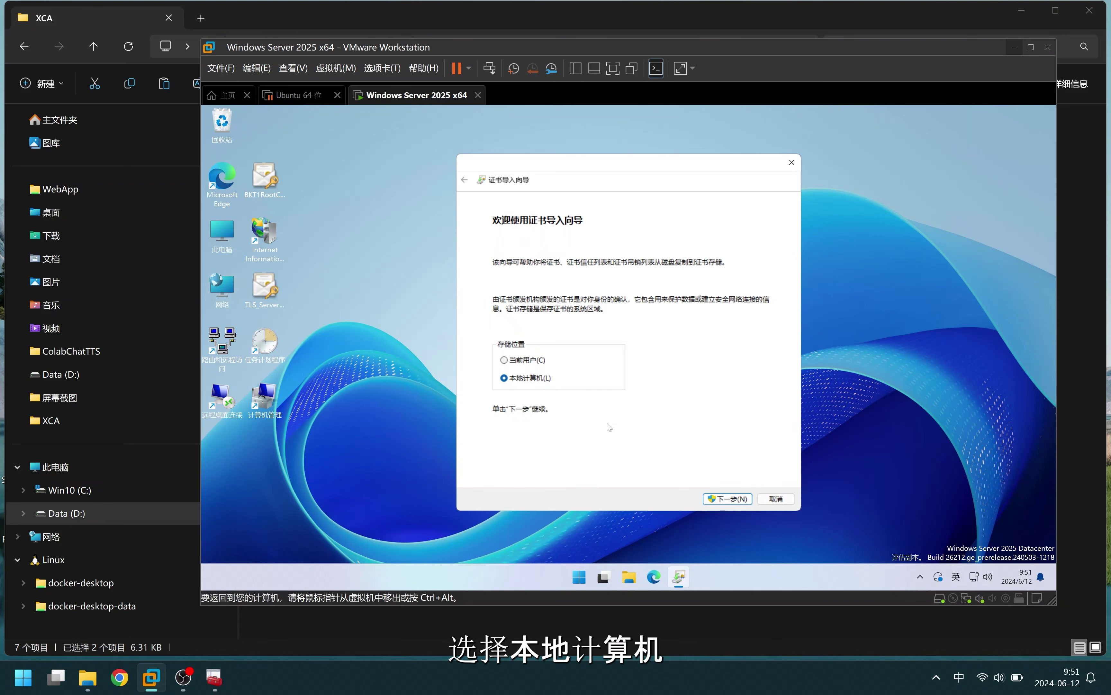
pyautogui.click(728, 499)
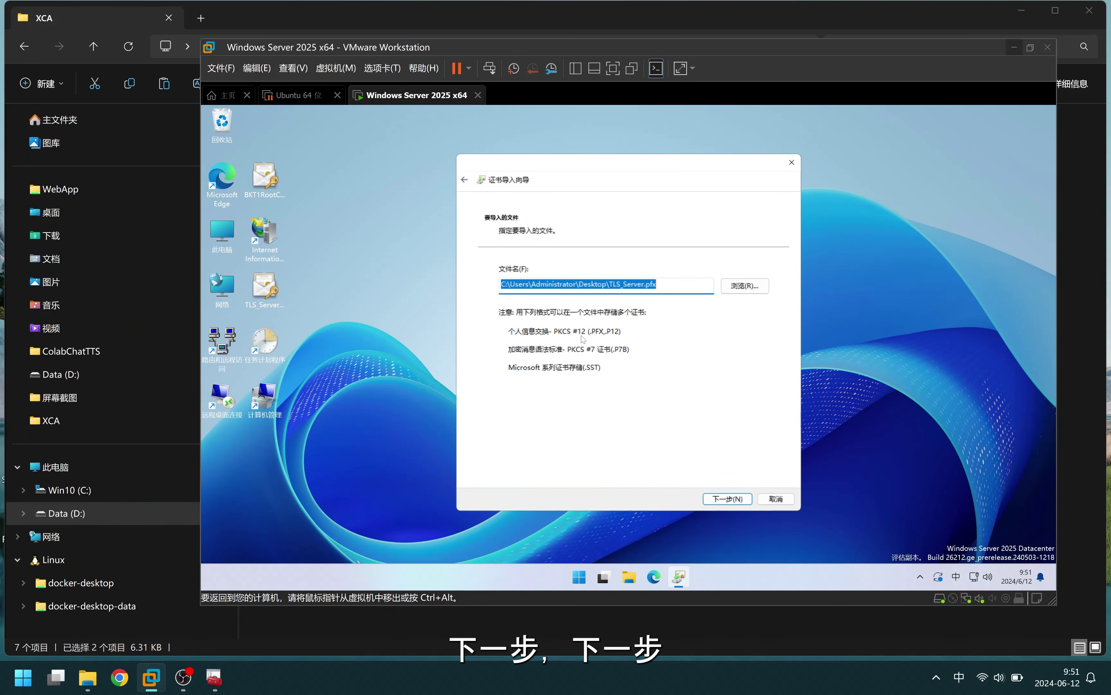
pyautogui.click(728, 497)
pyautogui.write('1234567')
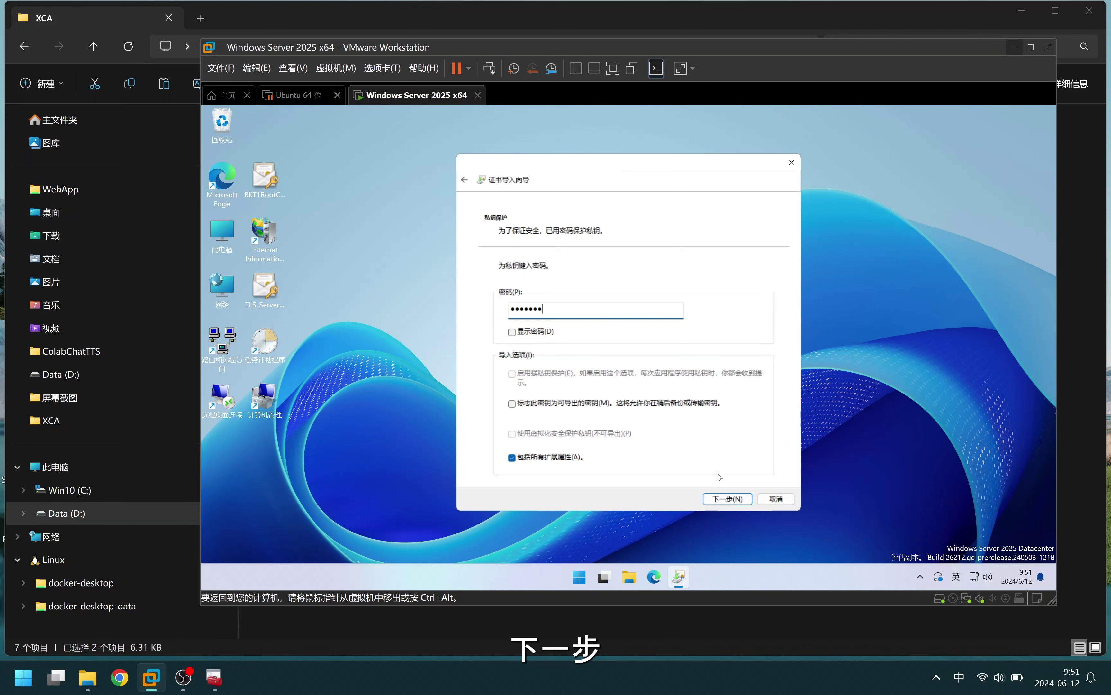
pyautogui.click(729, 499)
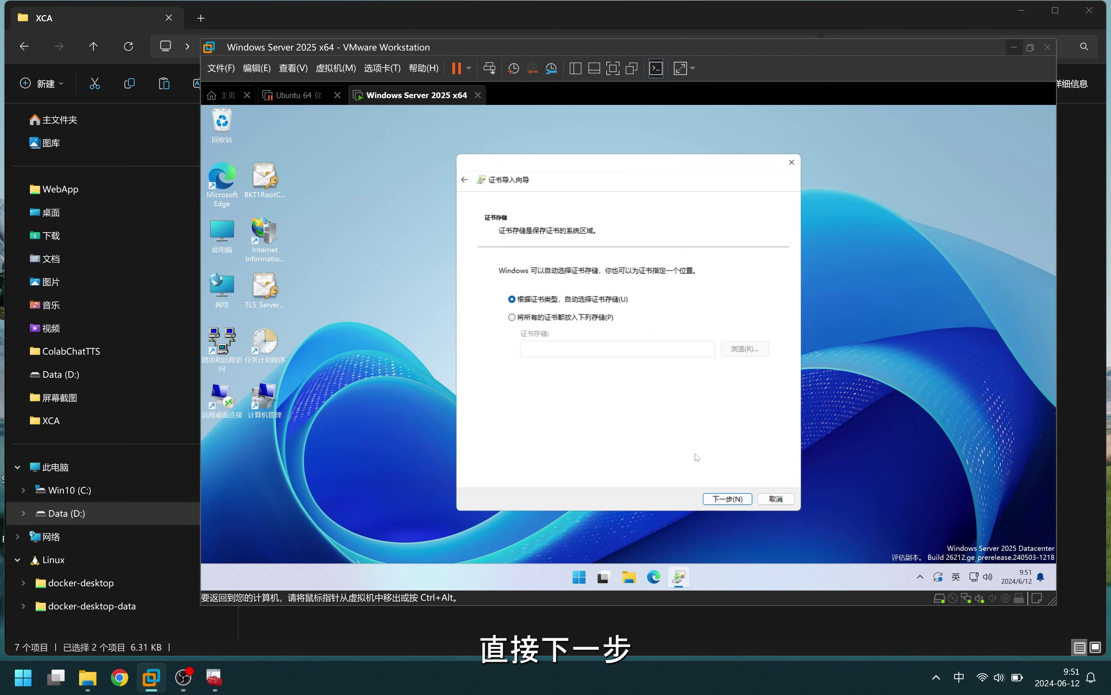
pyautogui.click(722, 499)
pyautogui.click(722, 499)
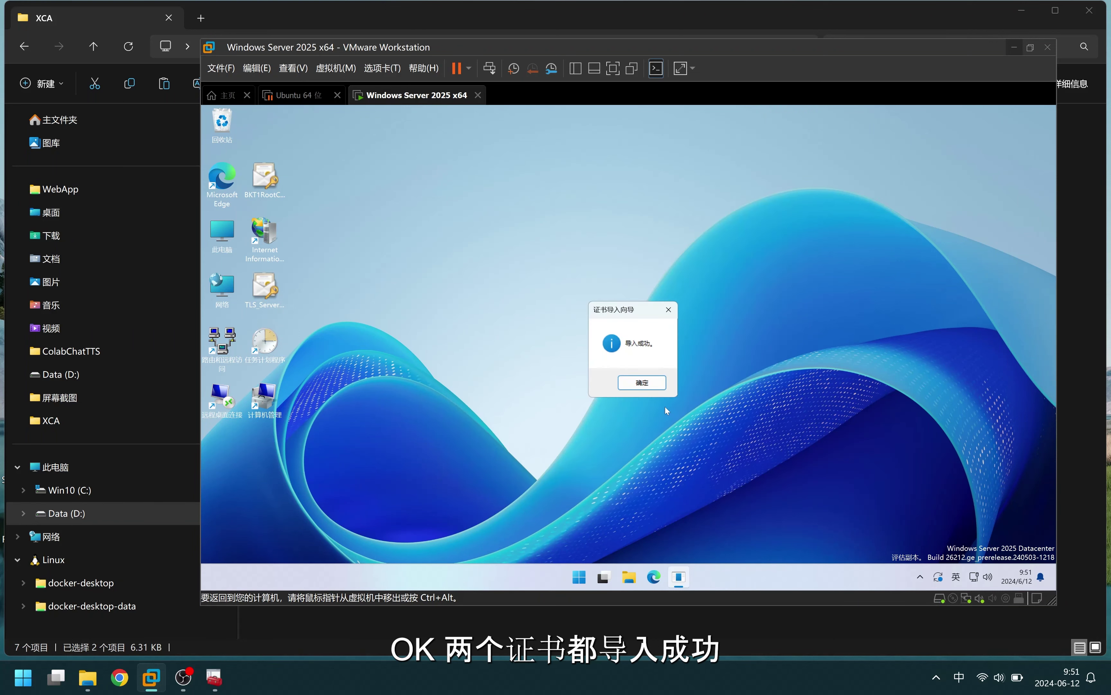
pyautogui.click(645, 386)
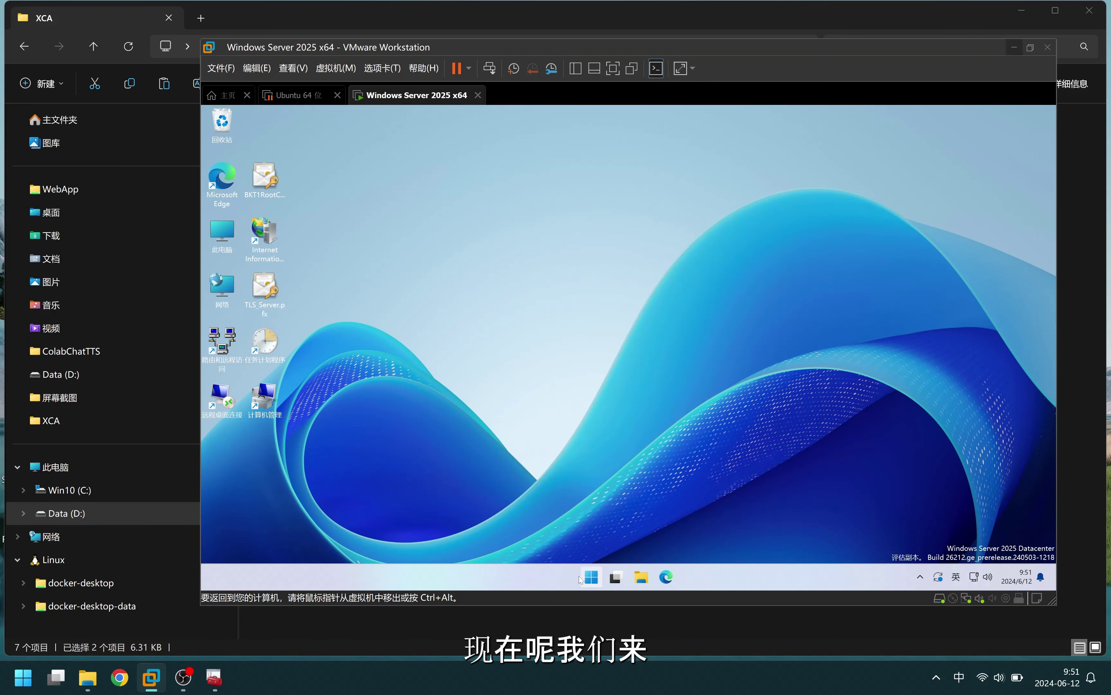
pyautogui.click(591, 577)
pyautogui.write('zhengsh')
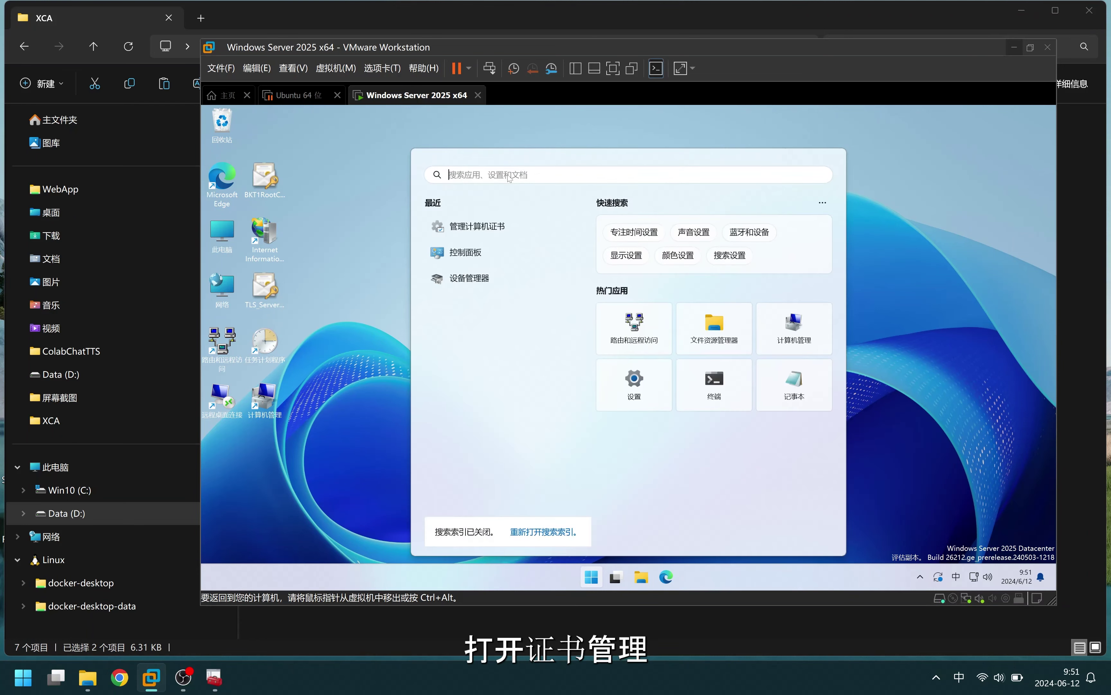
pyautogui.press('space')
pyautogui.press('Return')
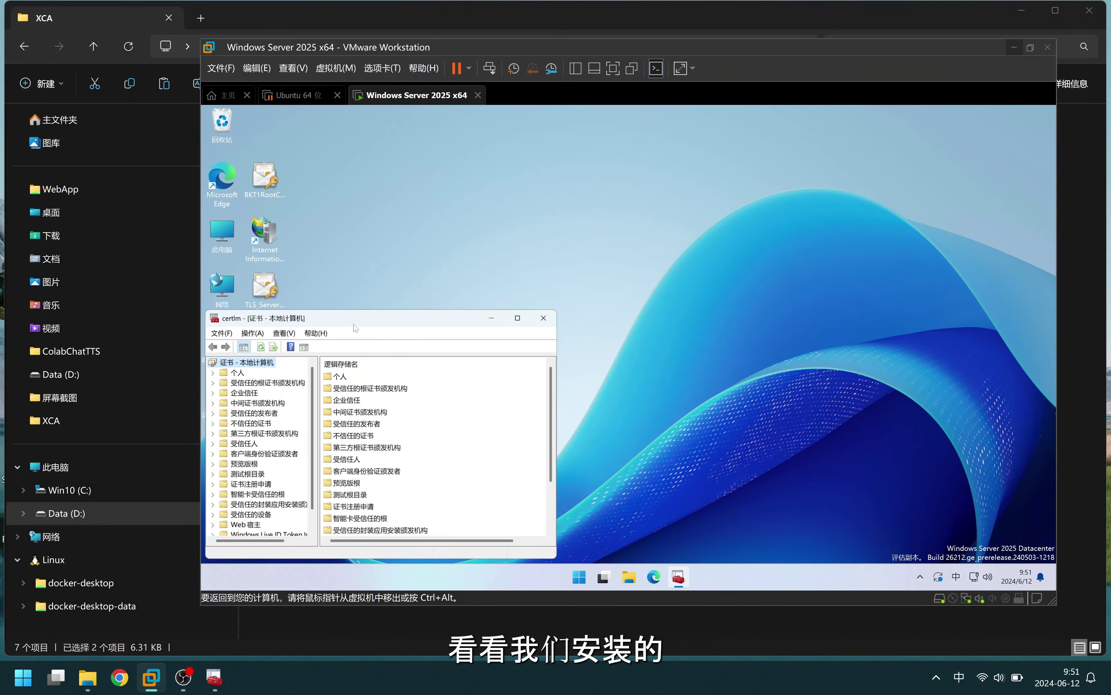
pyautogui.moveTo(354, 319); pyautogui.dragTo(523, 164)
pyautogui.doubleClick(410, 217)
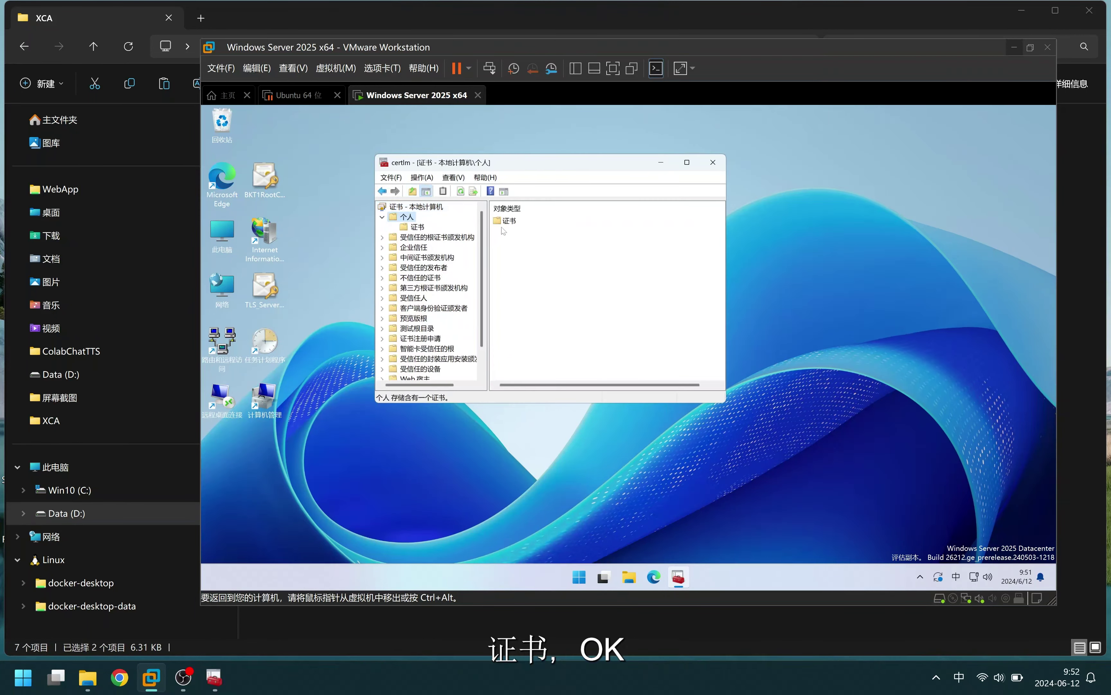
pyautogui.doubleClick(506, 221)
pyautogui.click(532, 223)
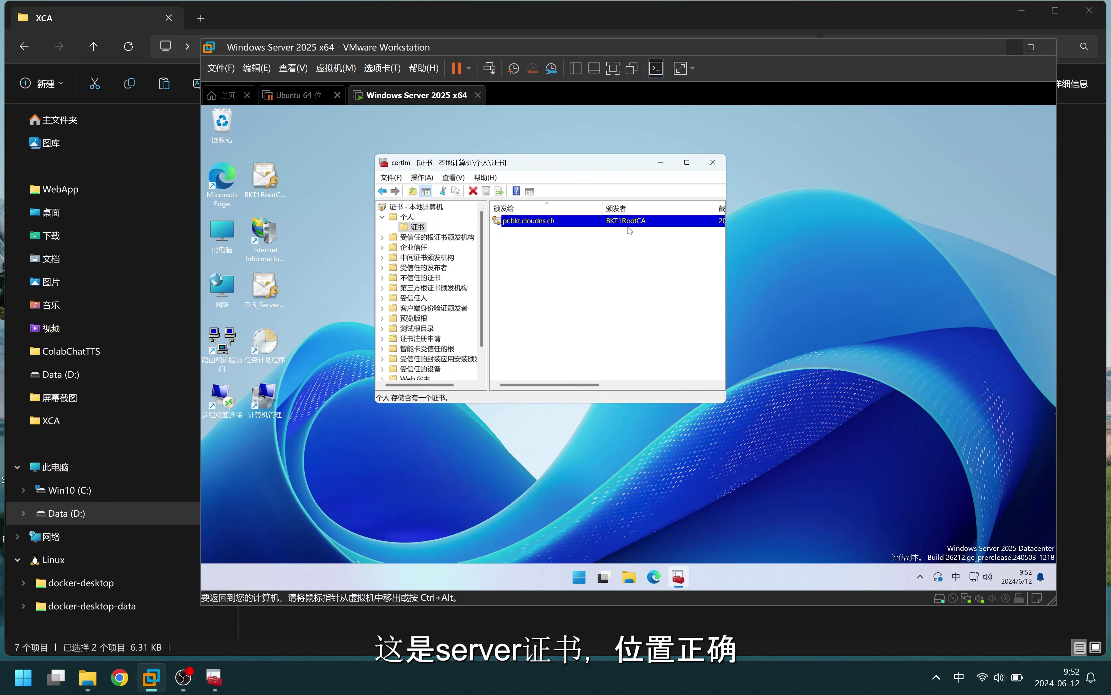
pyautogui.doubleClick(438, 237)
pyautogui.click(417, 247)
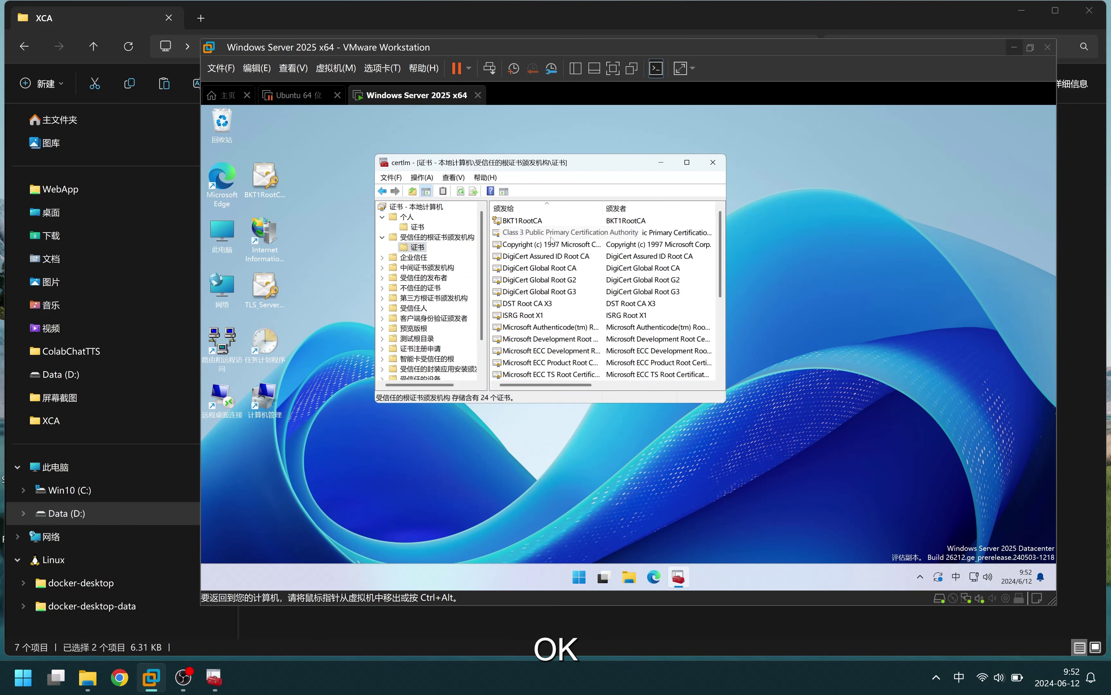
pyautogui.press('Tab')
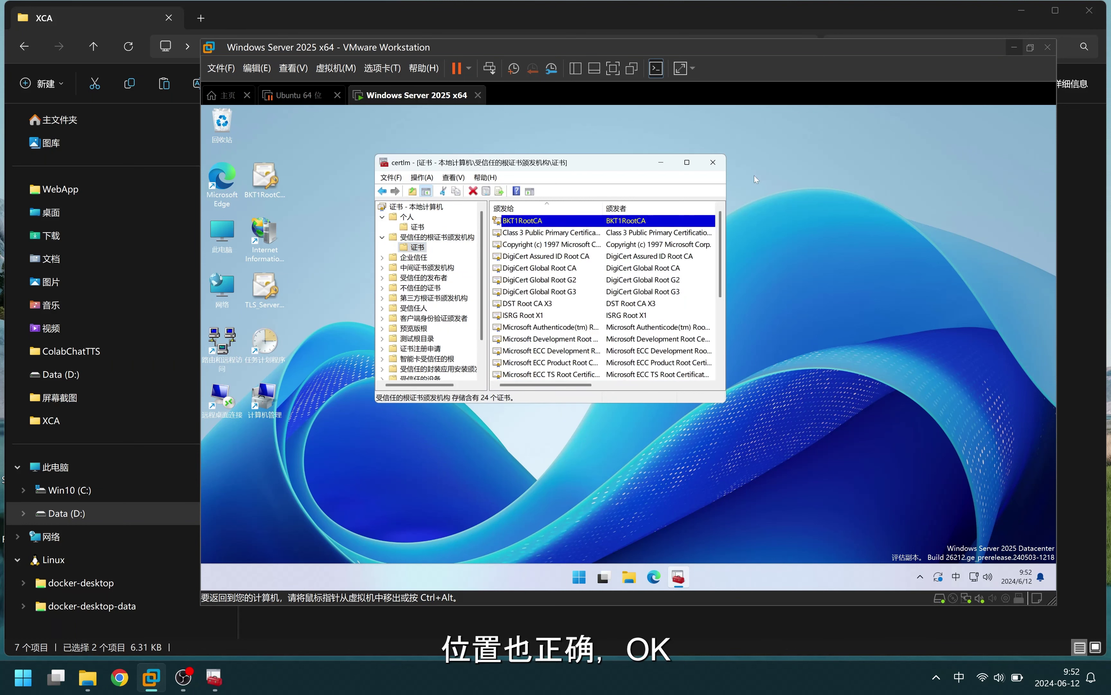
# Close the certificate manager and start a new VPN connection from Windows VPN settings
pyautogui.hotkey('alt', 'F4')
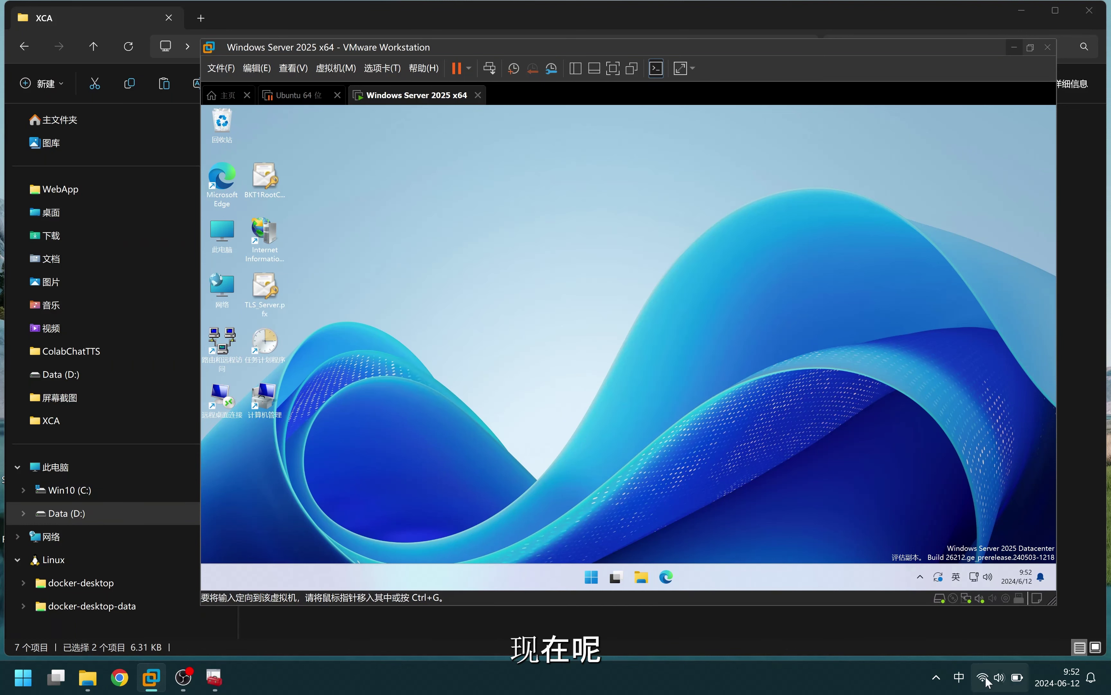
pyautogui.click(985, 678)
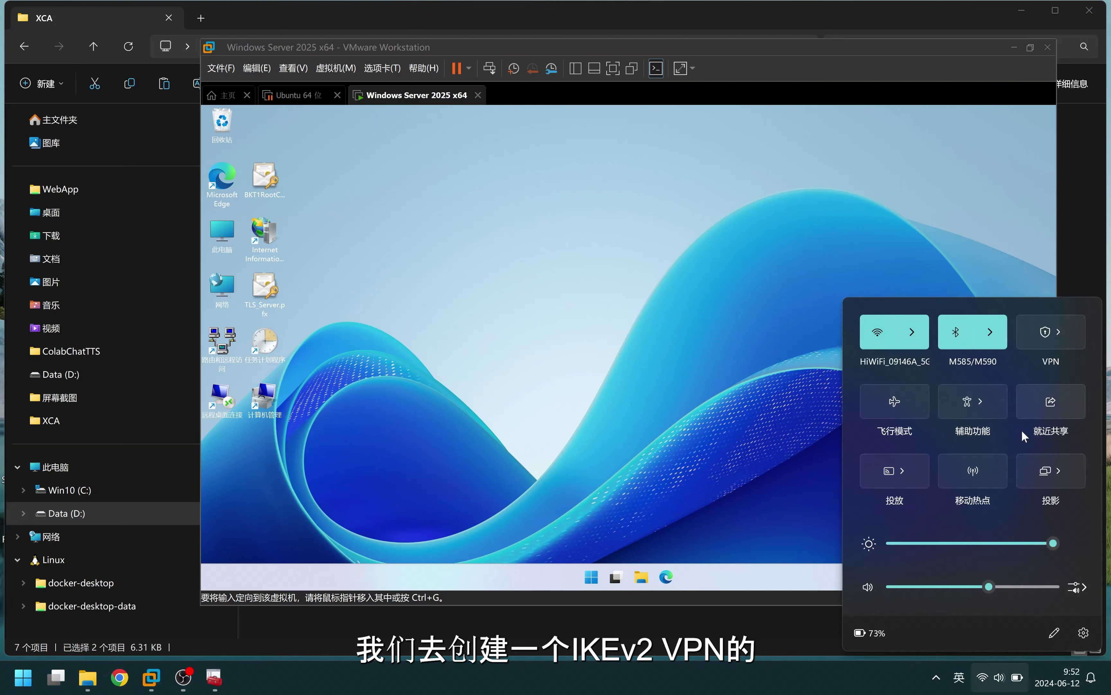
pyautogui.click(1070, 338)
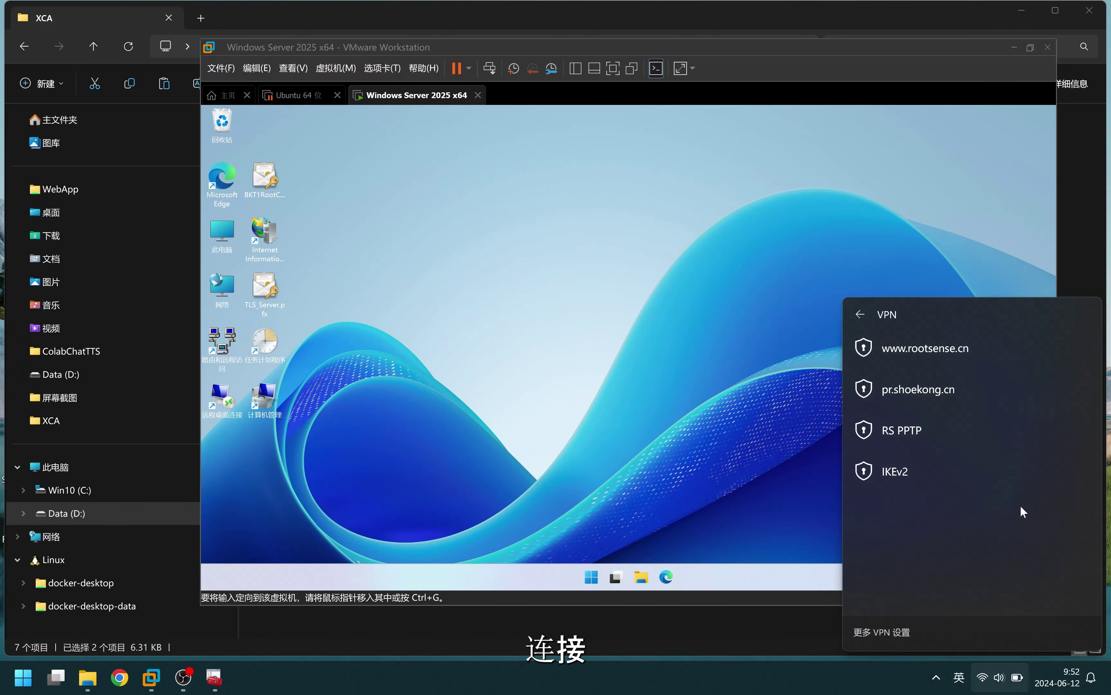
pyautogui.click(893, 638)
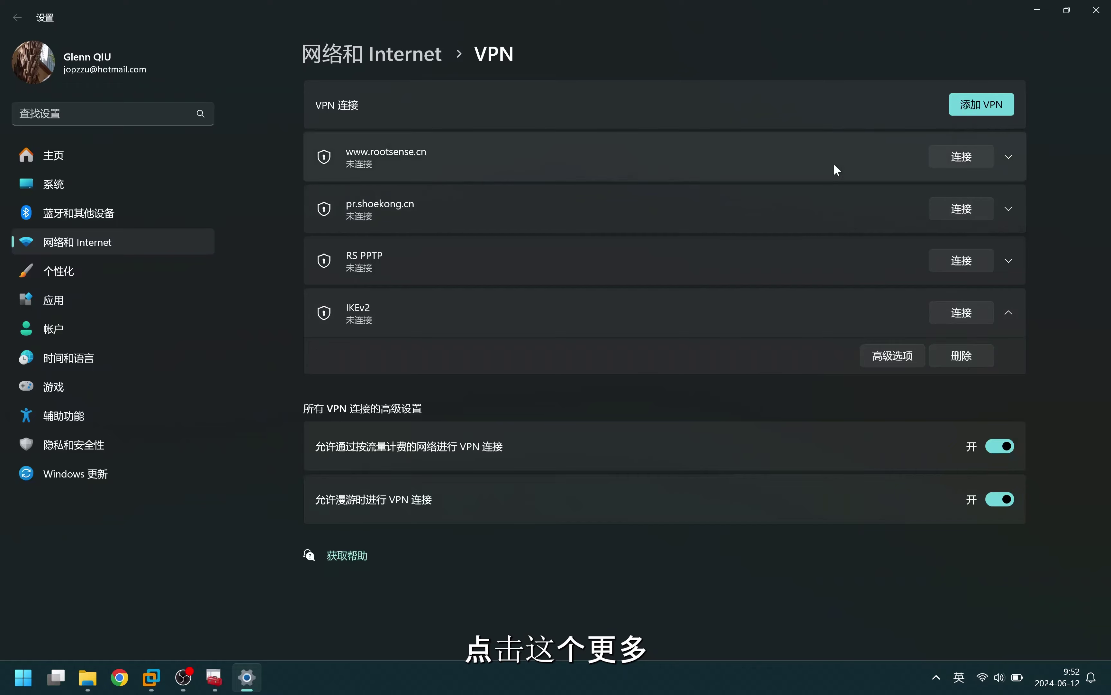
pyautogui.click(981, 105)
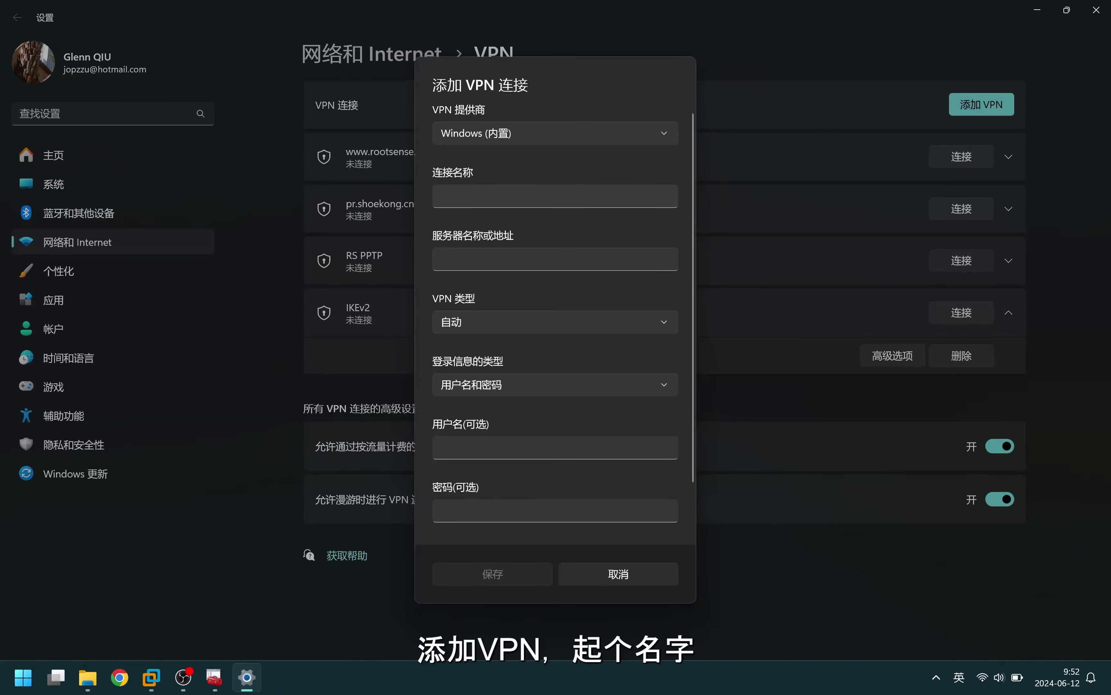
# Save a VPN named 'IKEv2 pr.bkt' to server pr.bkt.cloudns.ch with type IKEv2
pyautogui.click(506, 196)
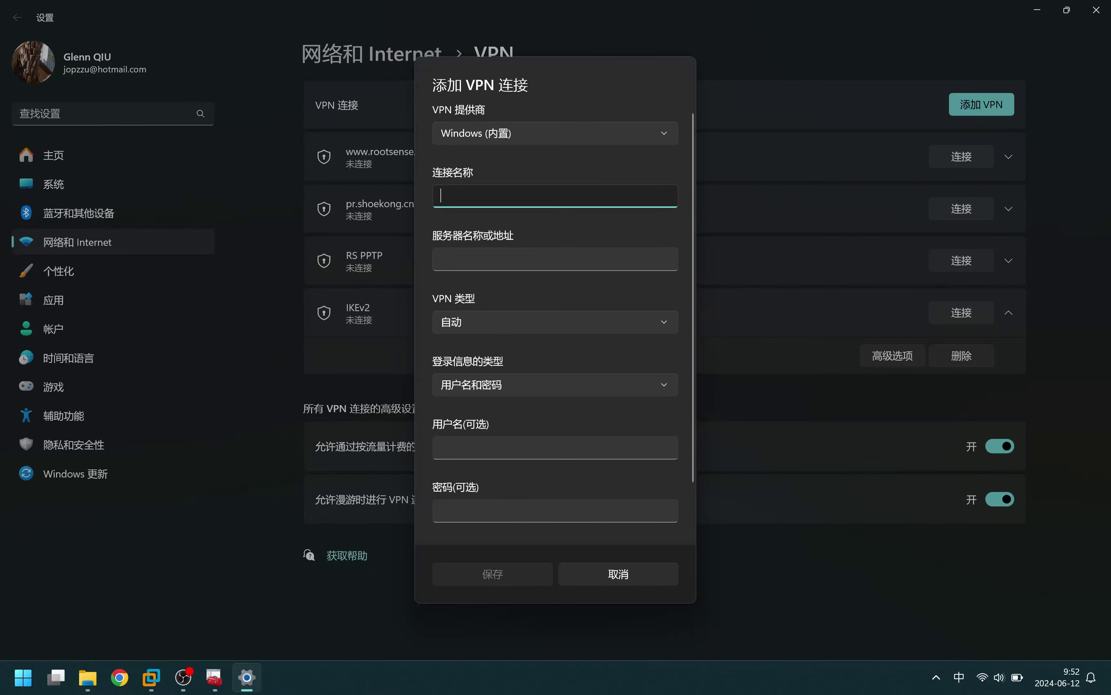
pyautogui.write('IKEv2 pr.bkt')
pyautogui.press('Tab')
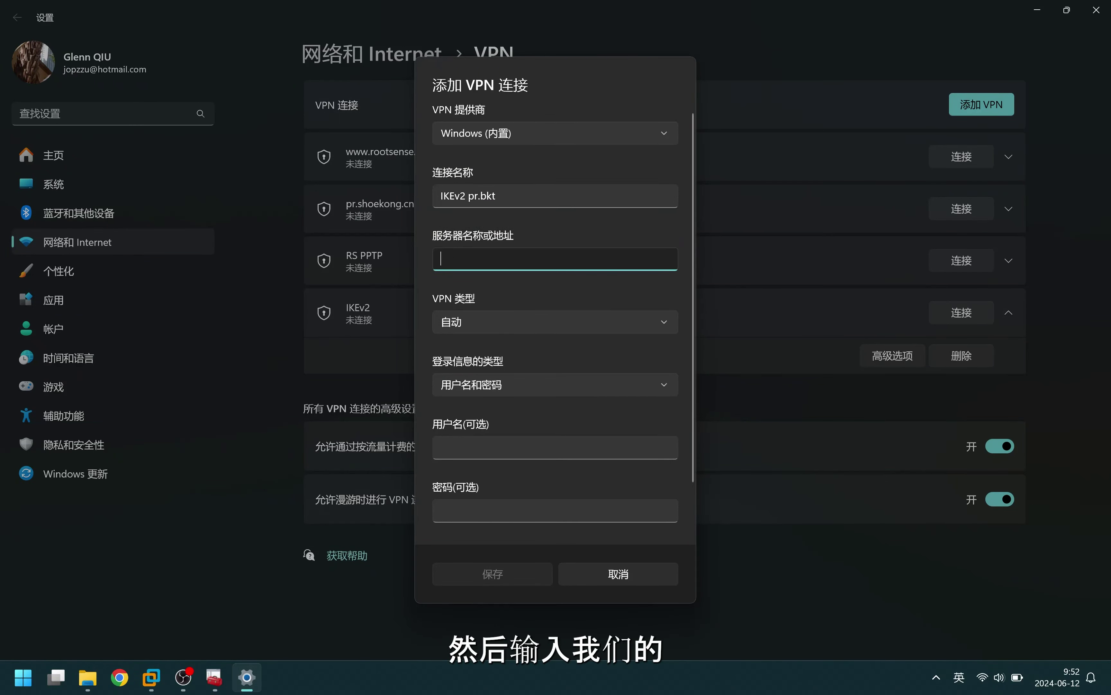
pyautogui.write('kpr')
pyautogui.press('BackSpace')
pyautogui.press('BackSpace')
pyautogui.press('BackSpace')
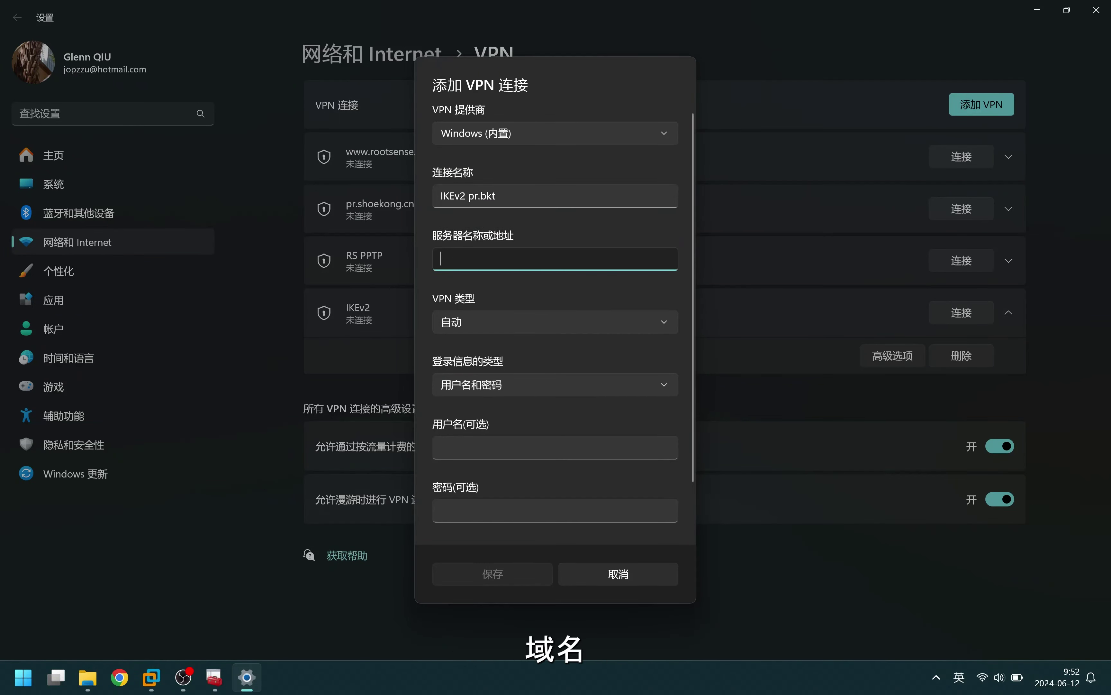
pyautogui.write('pr')
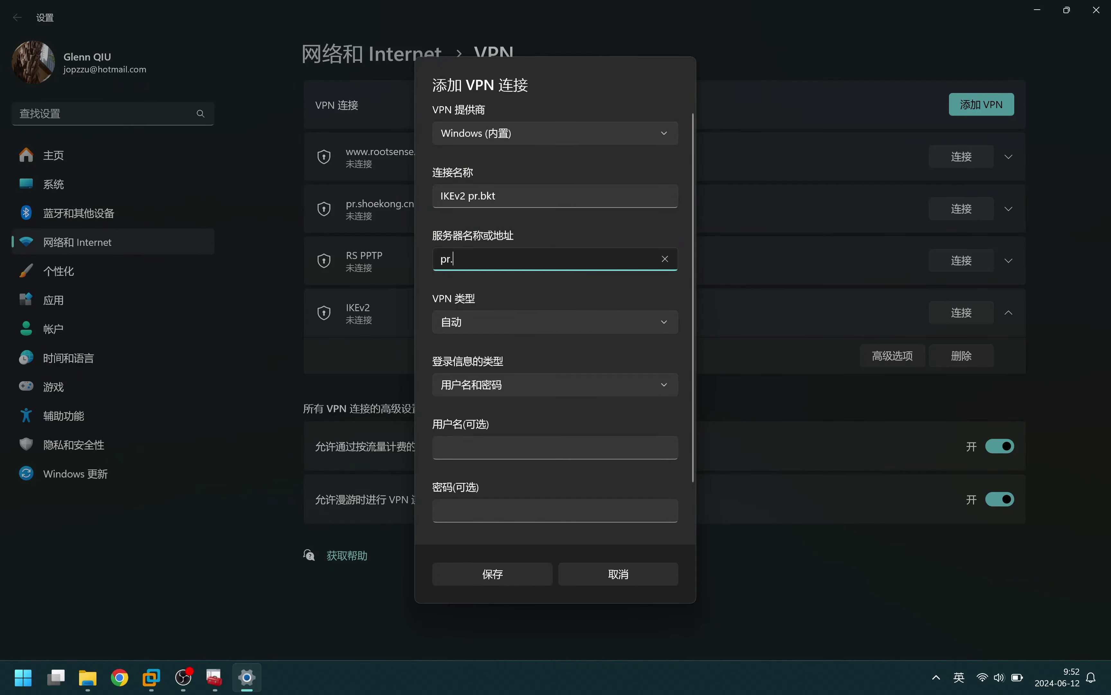
pyautogui.write('.b')
pyautogui.write('kt.cloudns.ch')
pyautogui.click(504, 321)
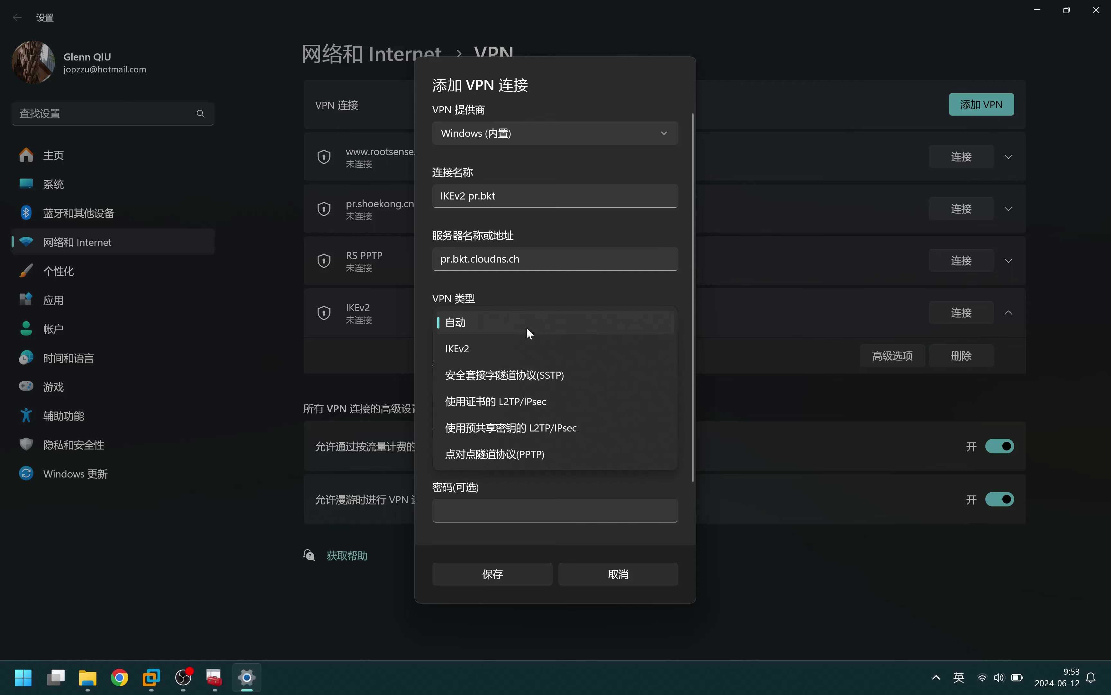
pyautogui.click(513, 349)
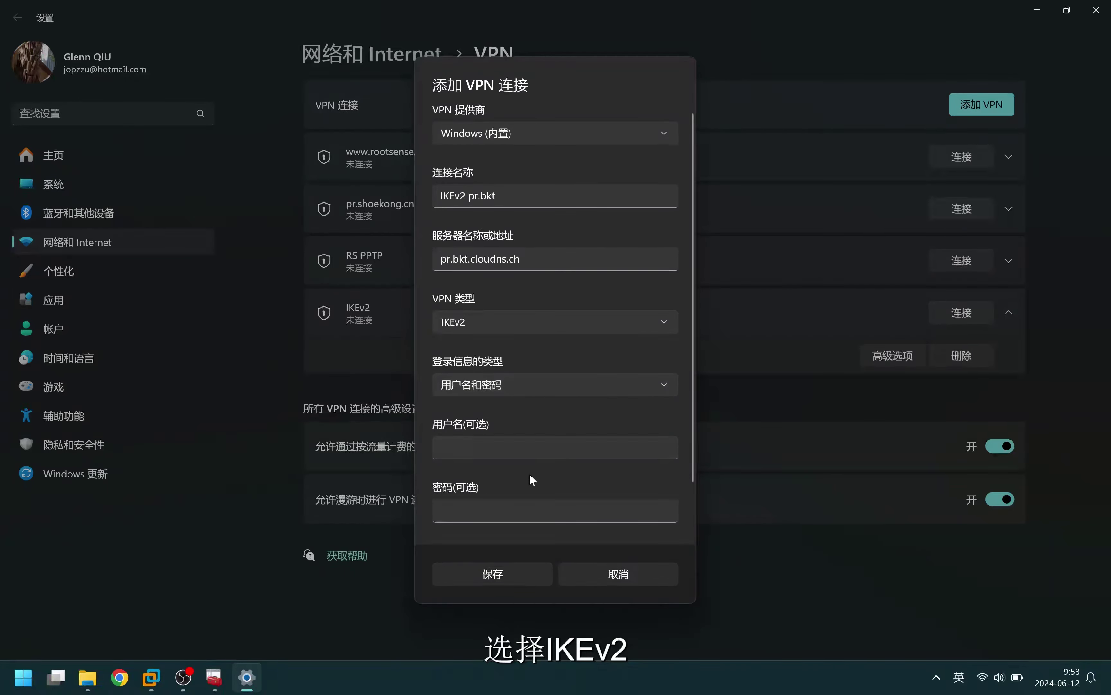
pyautogui.click(510, 576)
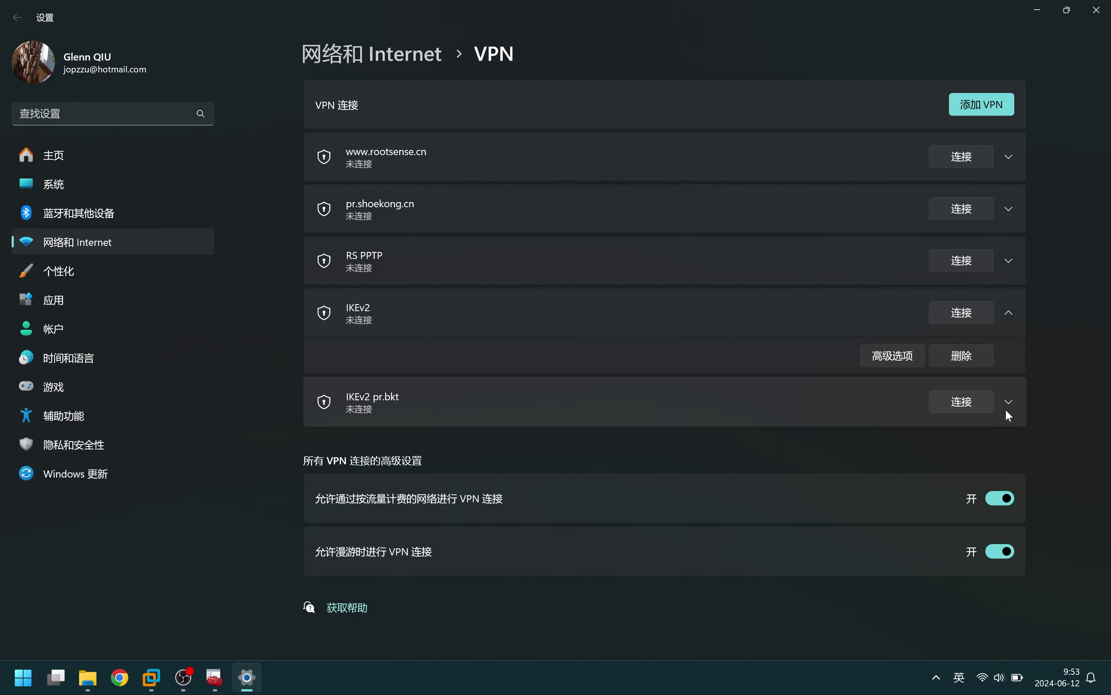
# In the connection's VPN properties, switch authentication to machine certificates
pyautogui.click(1007, 401)
pyautogui.click(888, 452)
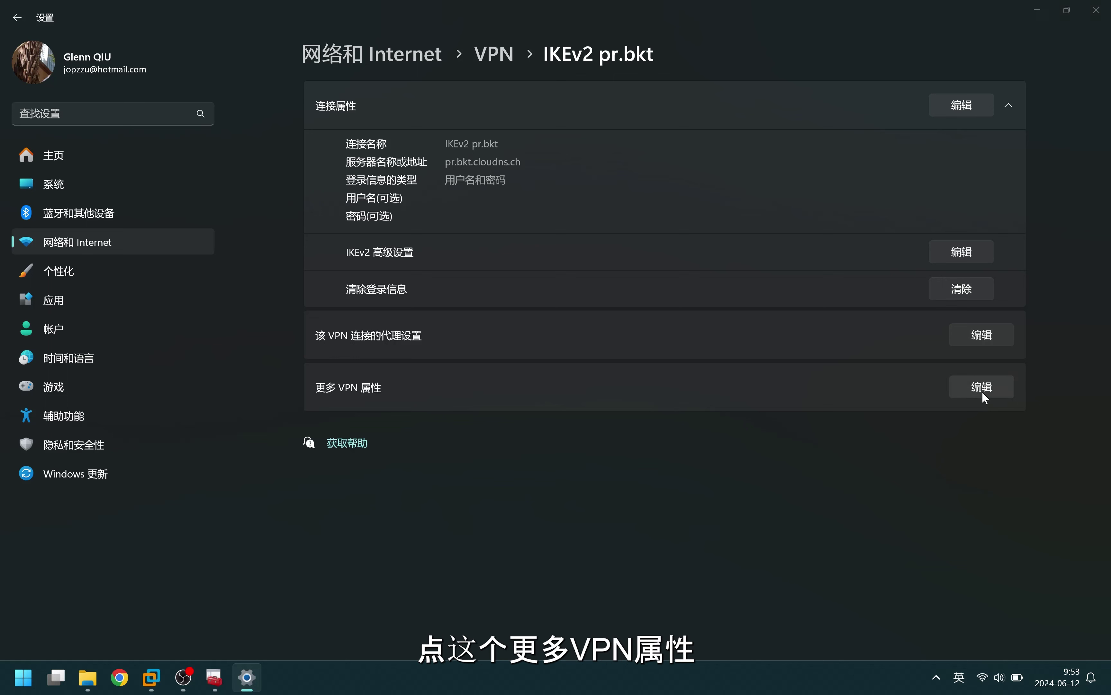
pyautogui.click(983, 390)
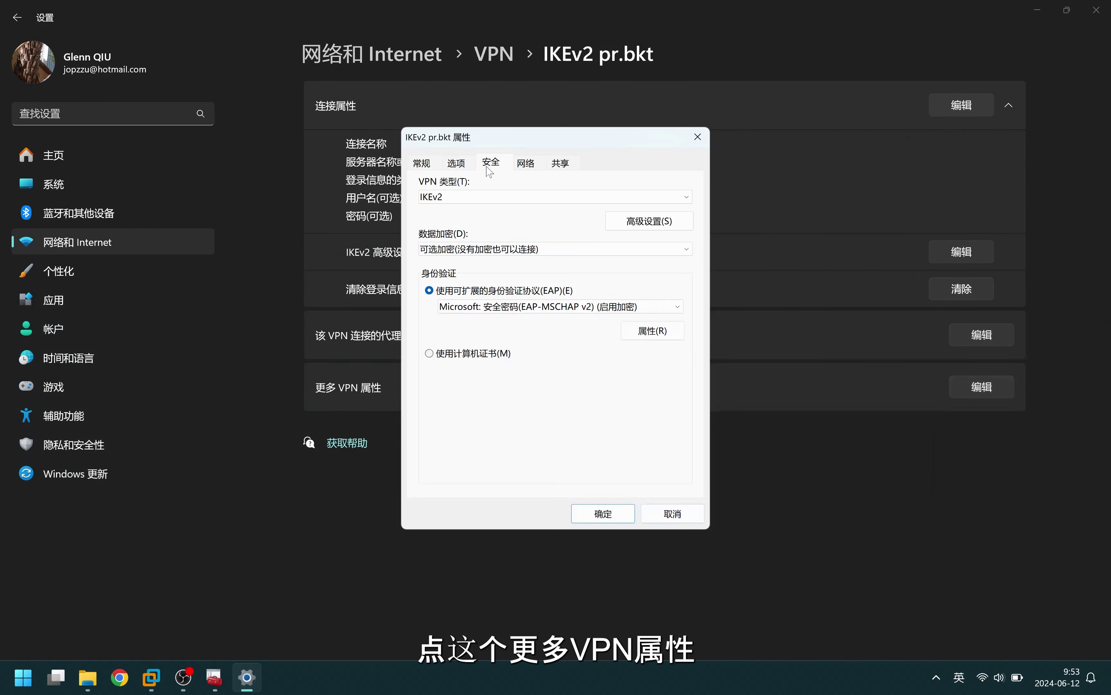
pyautogui.click(484, 354)
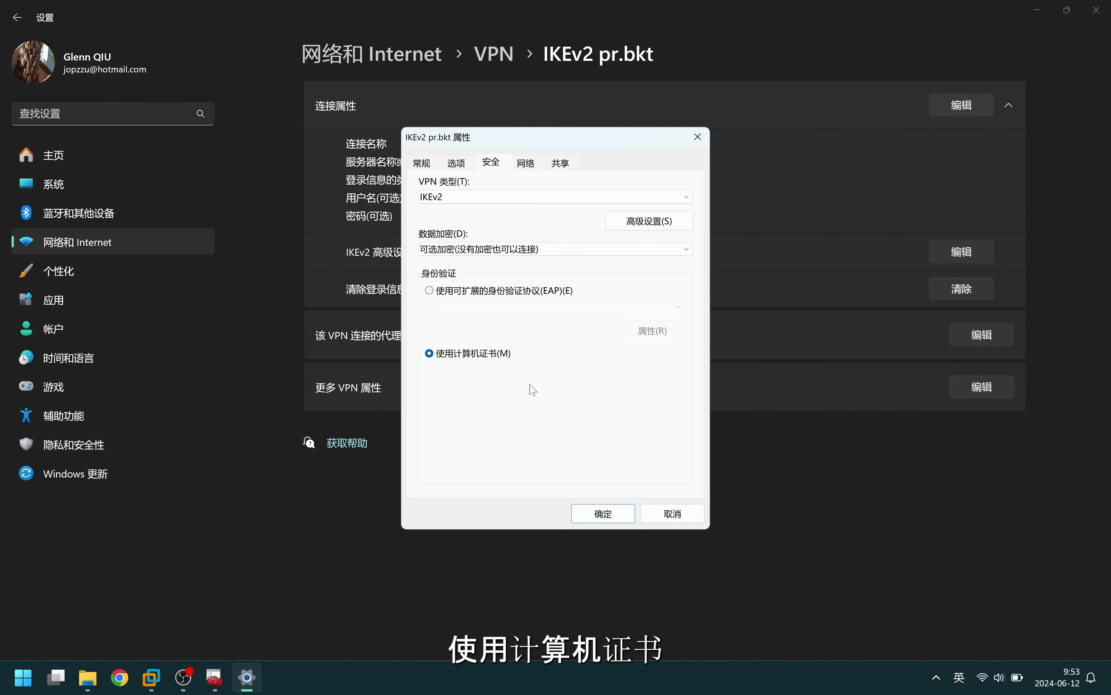
pyautogui.click(605, 512)
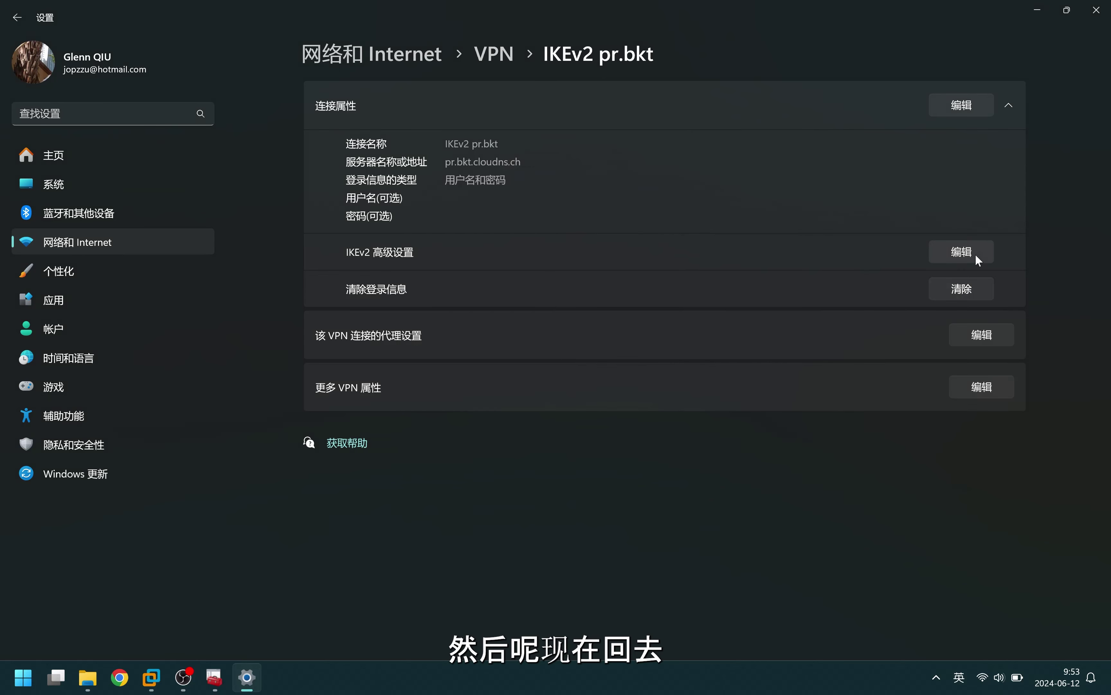
# Connect the IKEv2 pr.bkt VPN, check its traffic statistics, and reconnect it
pyautogui.click(495, 55)
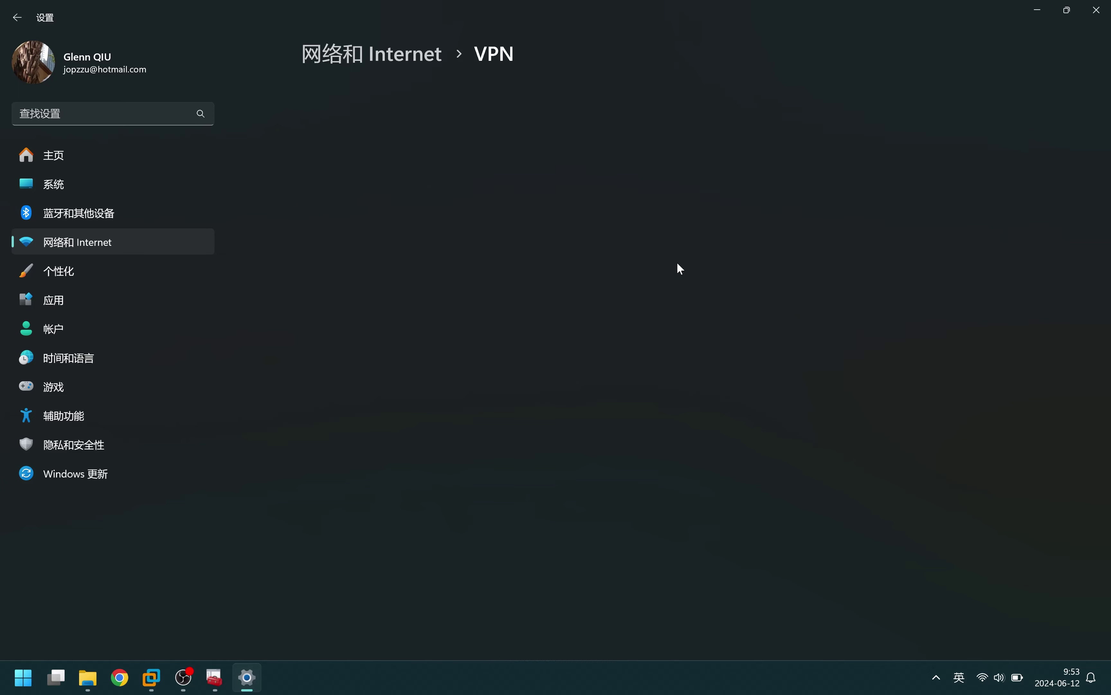
pyautogui.click(972, 373)
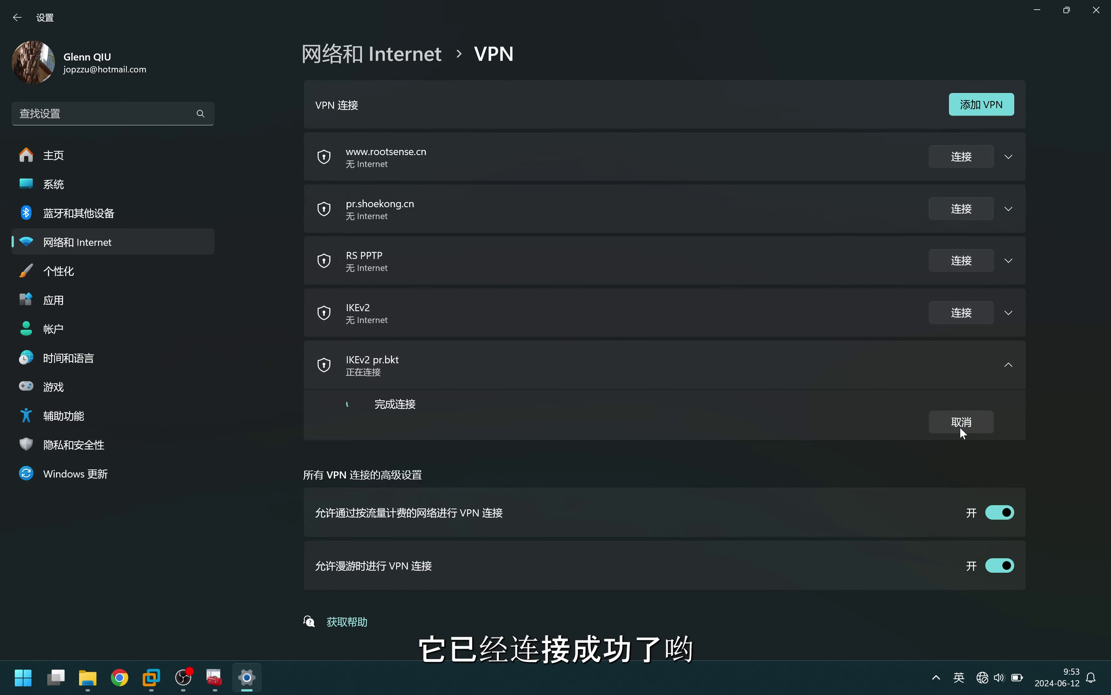
pyautogui.click(1009, 365)
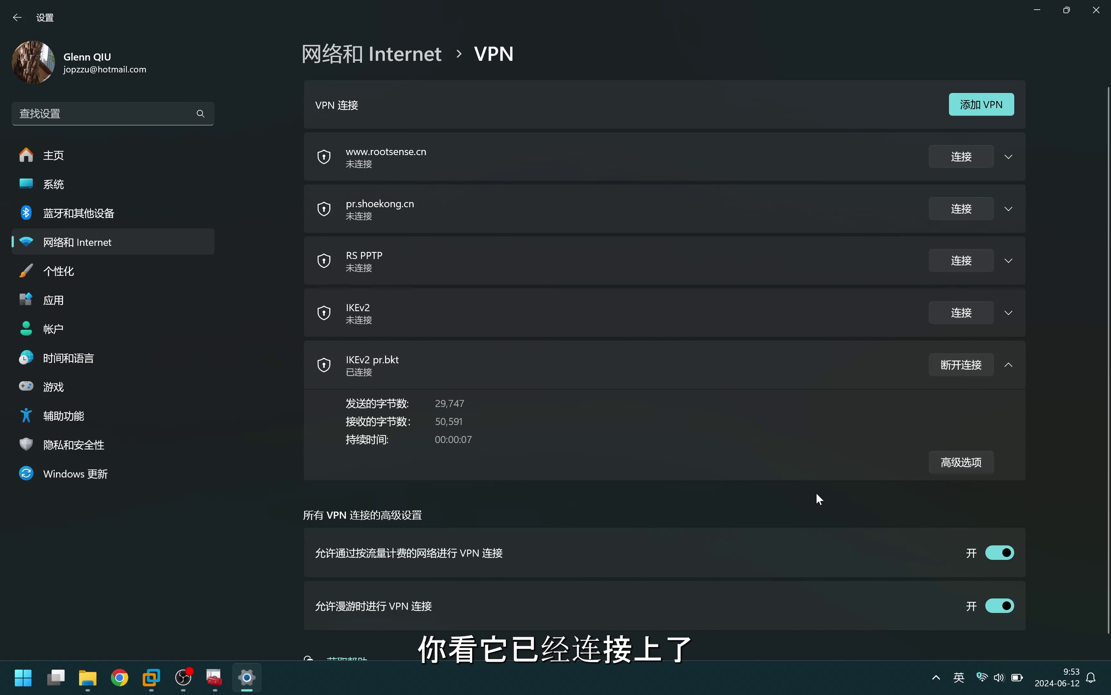
pyautogui.click(971, 366)
pyautogui.click(970, 365)
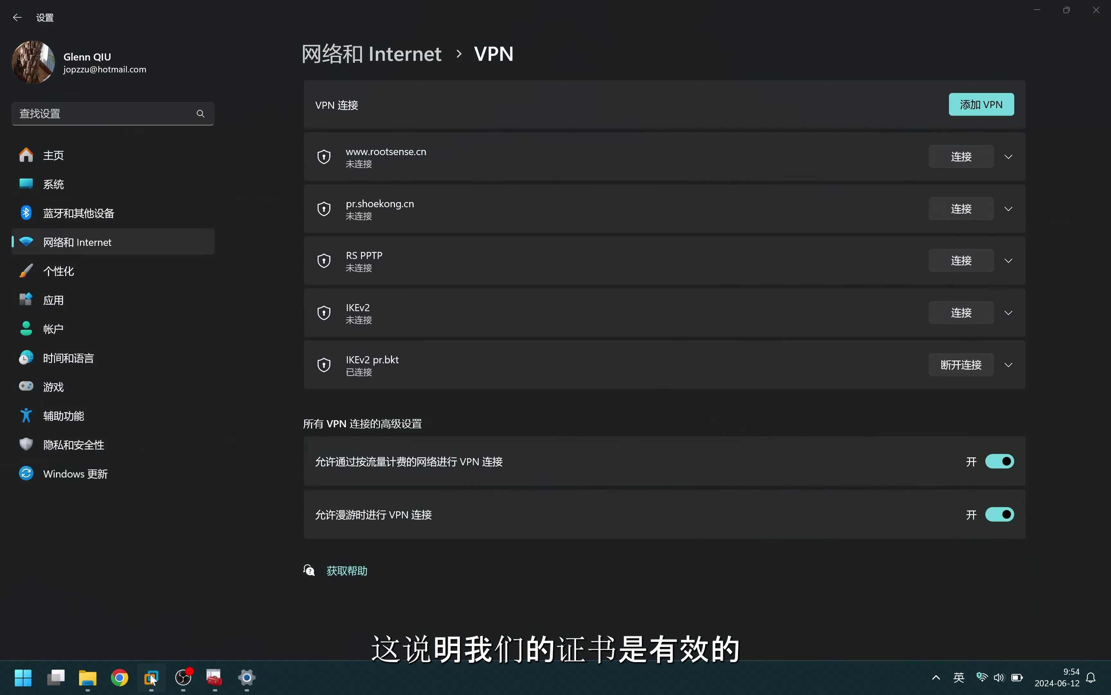
# Switch to the Windows Server x64 virtual machine and give it input focus
pyautogui.moveTo(151, 677)
pyautogui.click(330, 598)
pyautogui.click(450, 314)
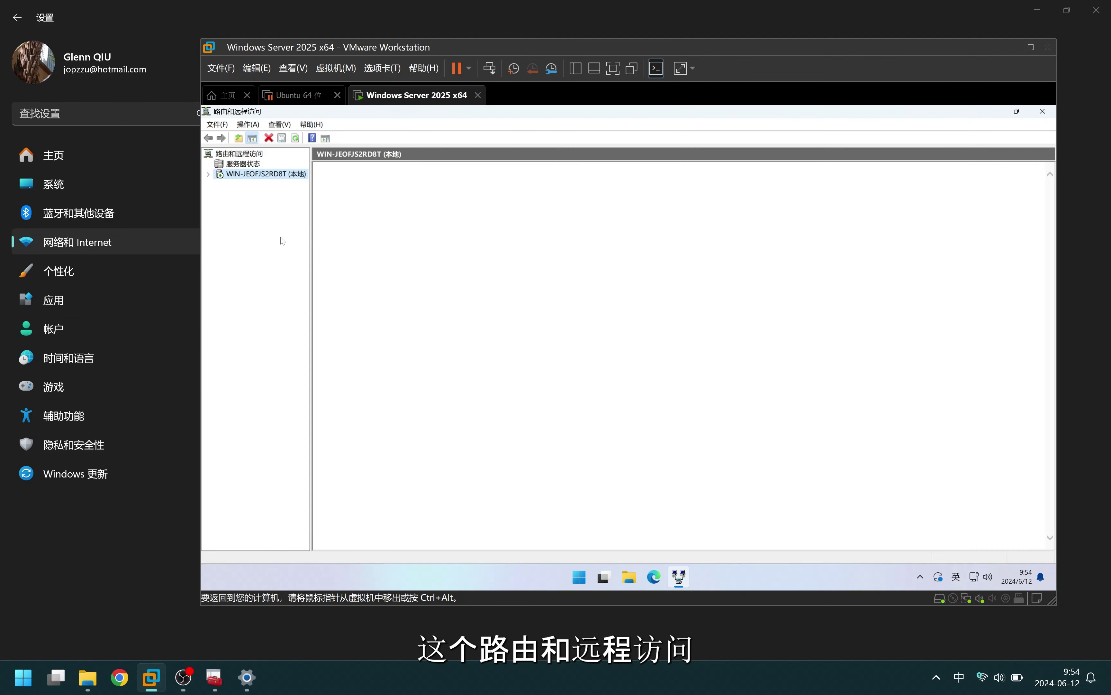
# Under Remote Access Clients, verify pr.bkt.cloudns.ch is connected, then launch IIS Manager
pyautogui.doubleClick(259, 175)
pyautogui.click(253, 186)
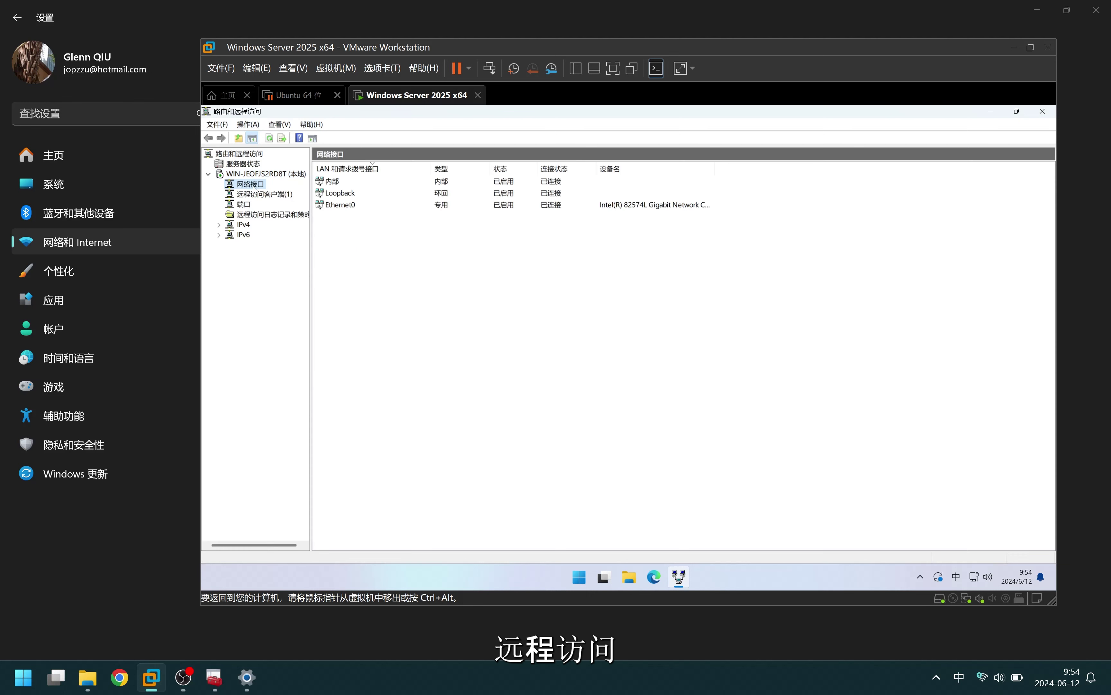
pyautogui.click(265, 196)
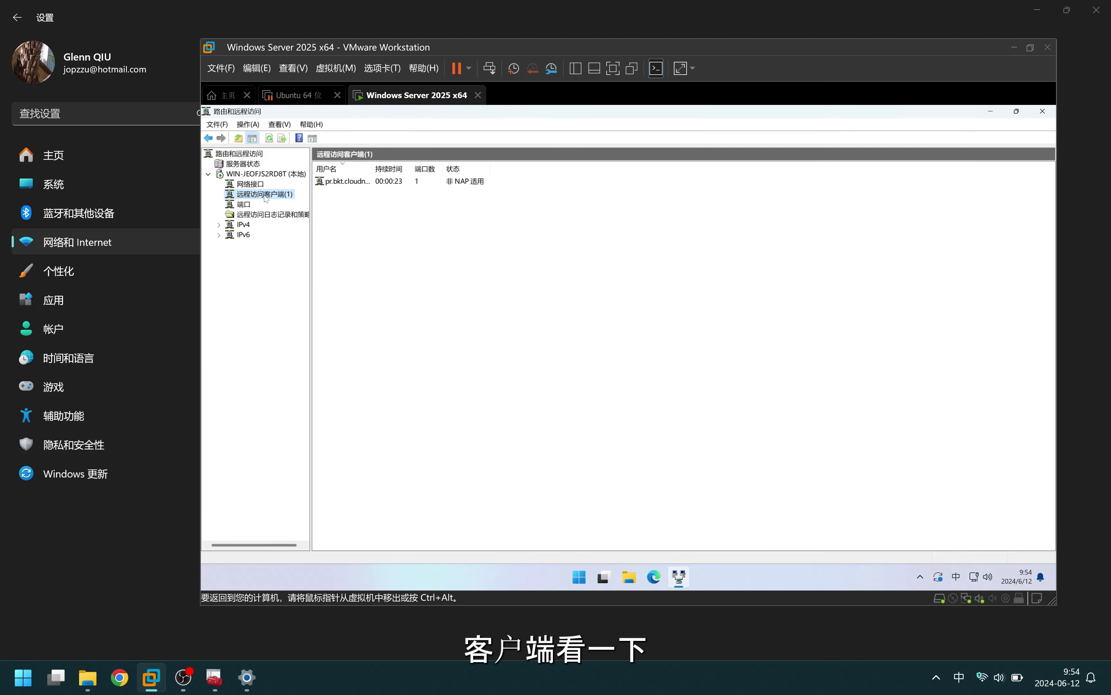
pyautogui.moveTo(372, 170); pyautogui.dragTo(473, 169)
pyautogui.click(371, 183)
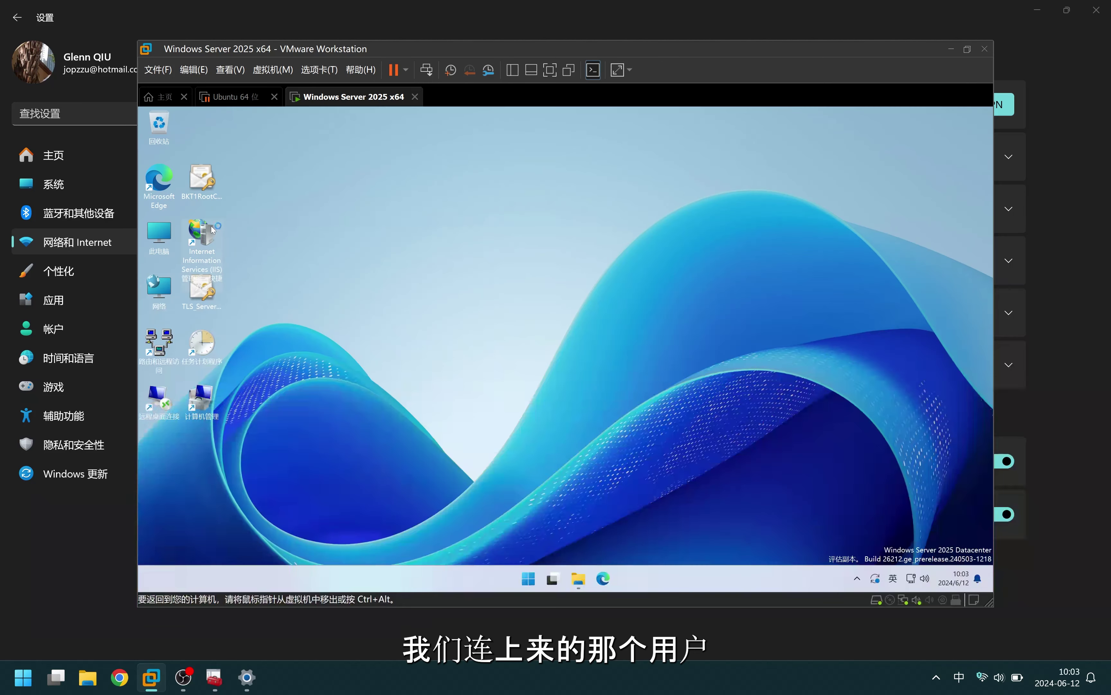
pyautogui.doubleClick(211, 226)
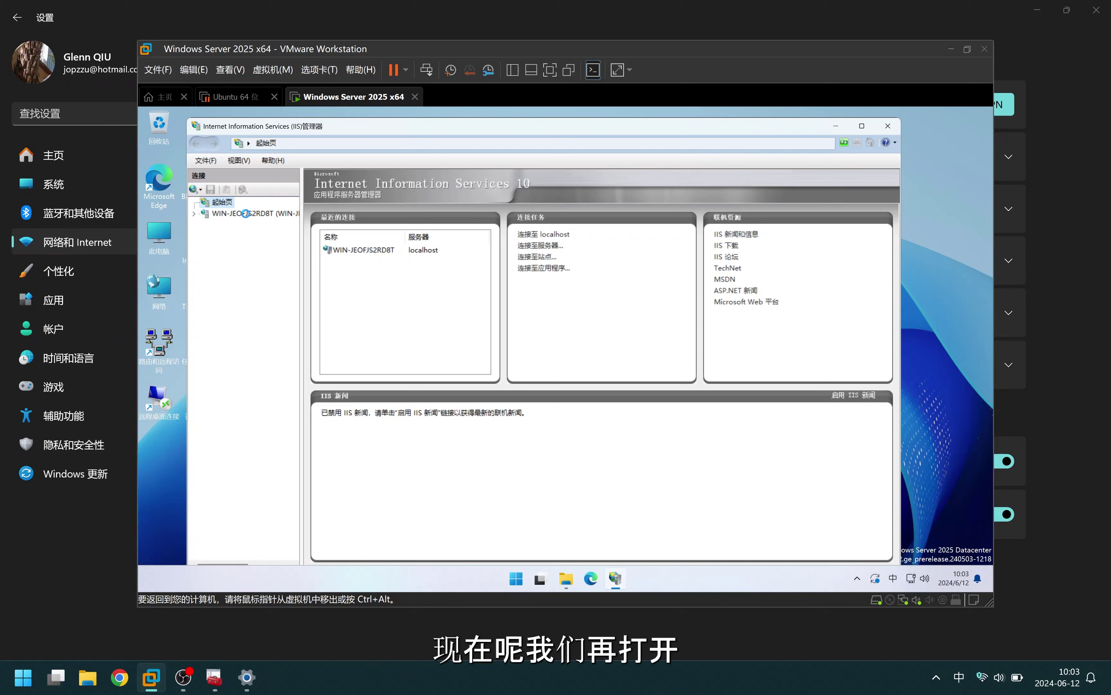
# Open the site bindings of Default Web Site in IIS Manager
pyautogui.doubleClick(245, 213)
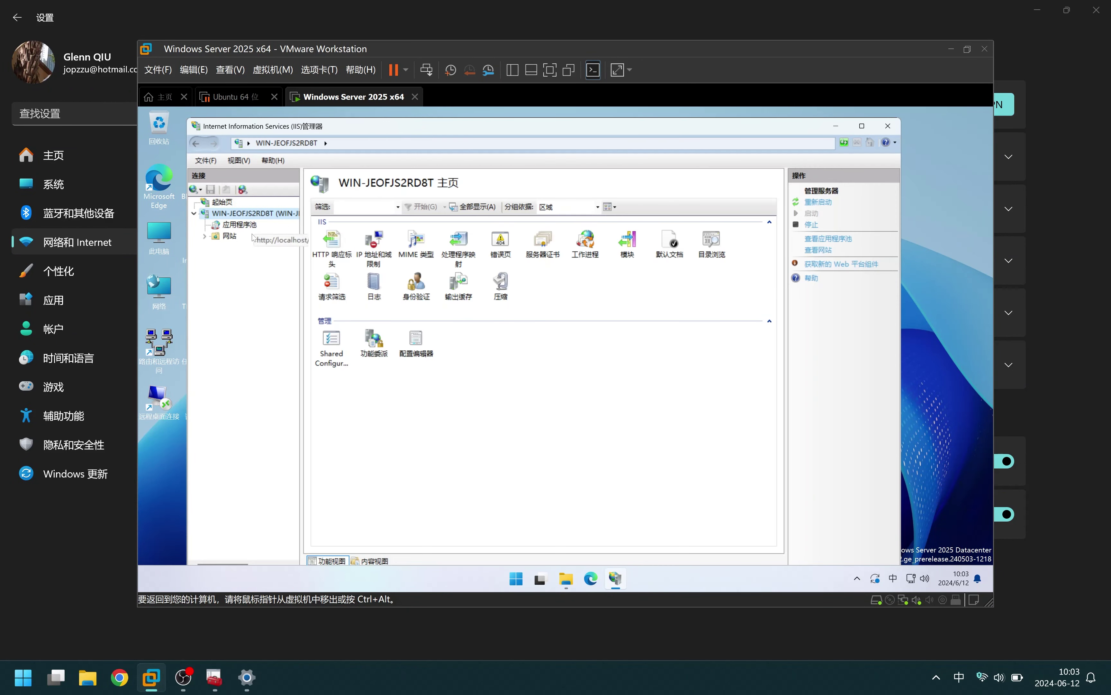
pyautogui.doubleClick(230, 236)
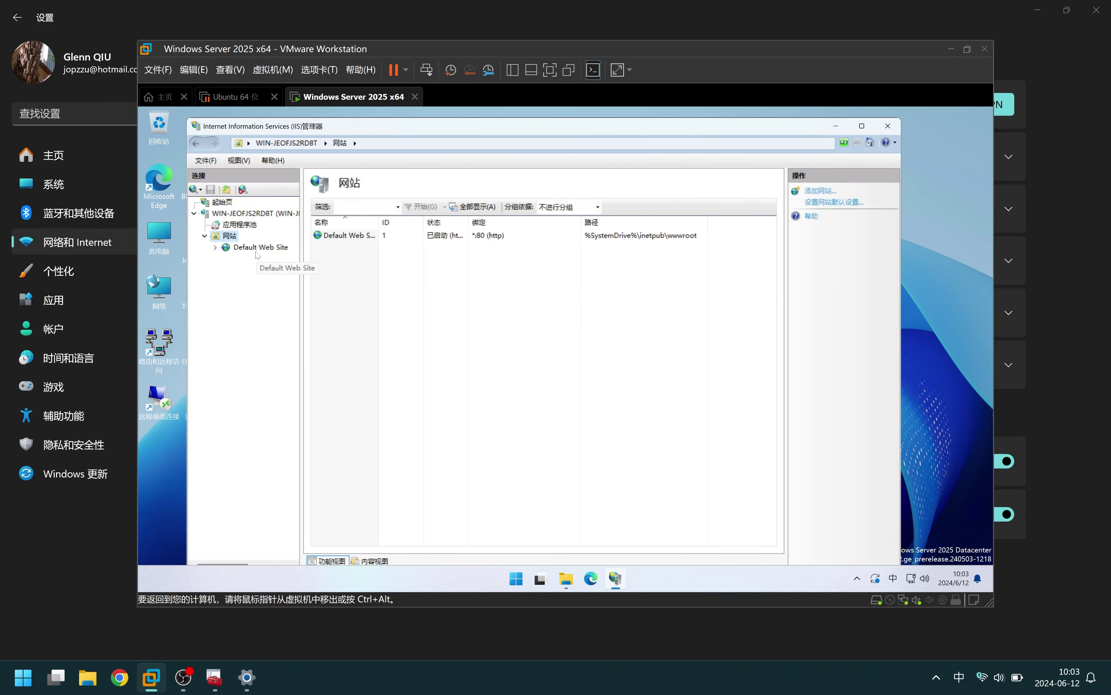
pyautogui.click(259, 247)
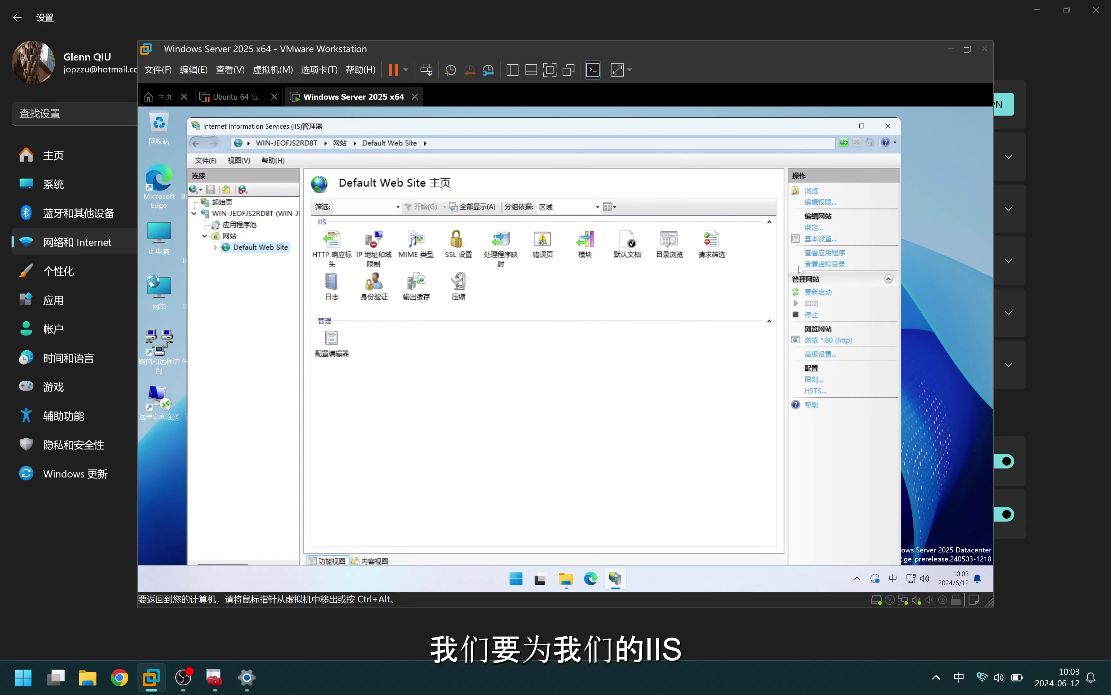
pyautogui.click(813, 228)
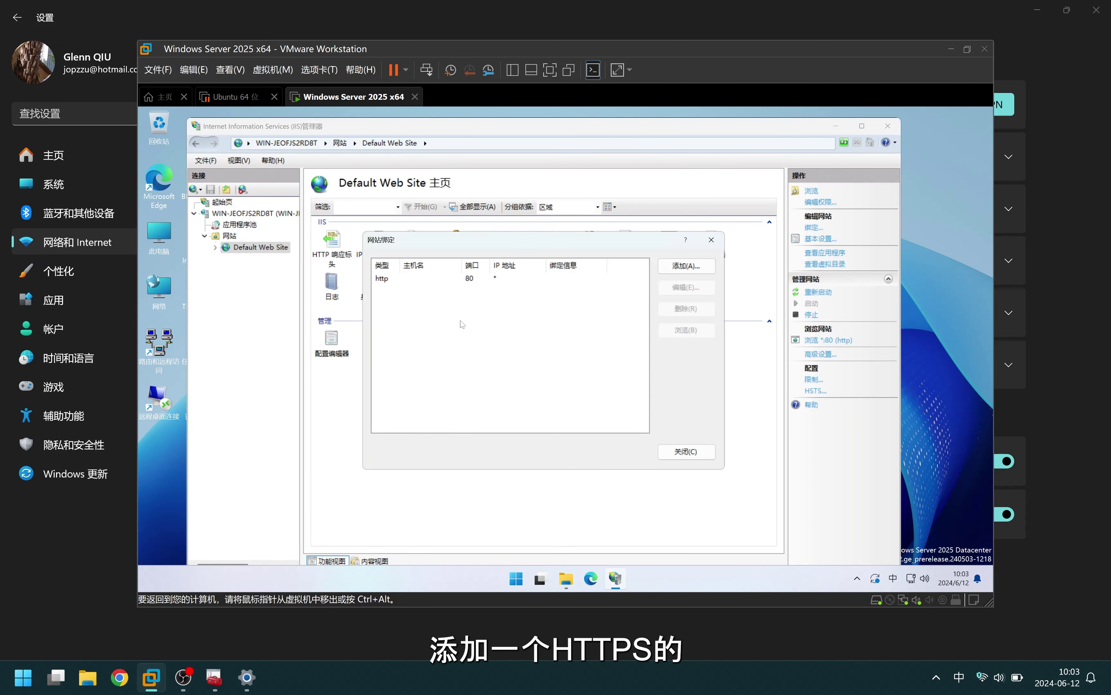
# Add an https port 443 binding for pr.bkt.cloudns.ch with Require SNI and the TLS Server certificate
pyautogui.click(686, 266)
pyautogui.click(438, 264)
pyautogui.click(441, 286)
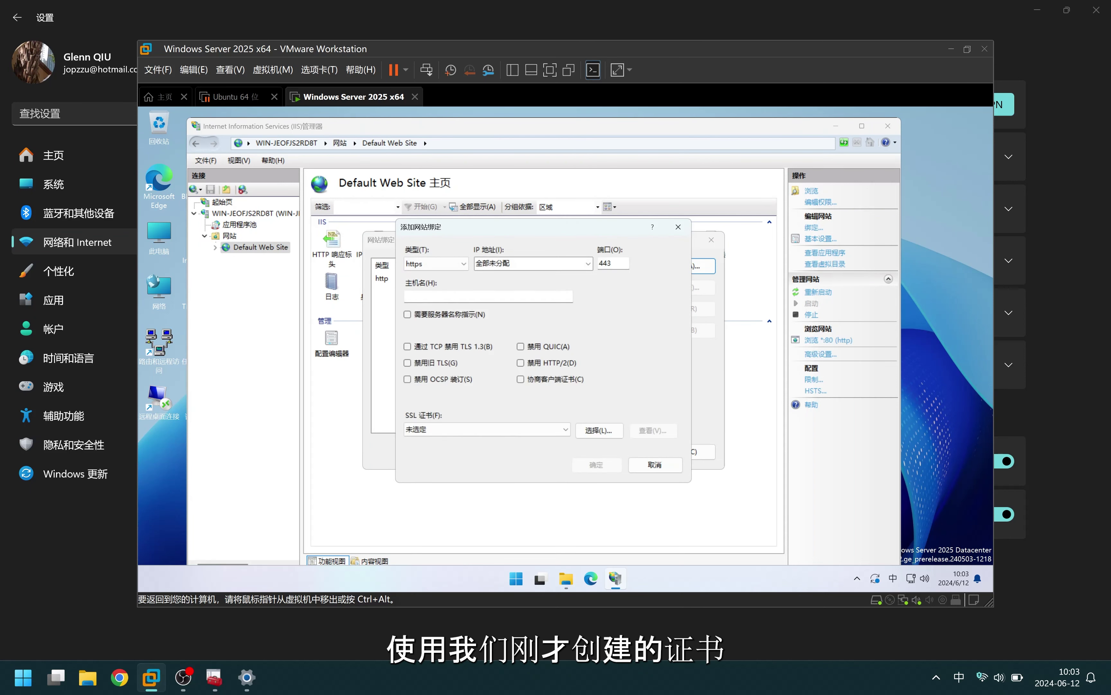
pyautogui.write('pr.bkt.cloudns.ch')
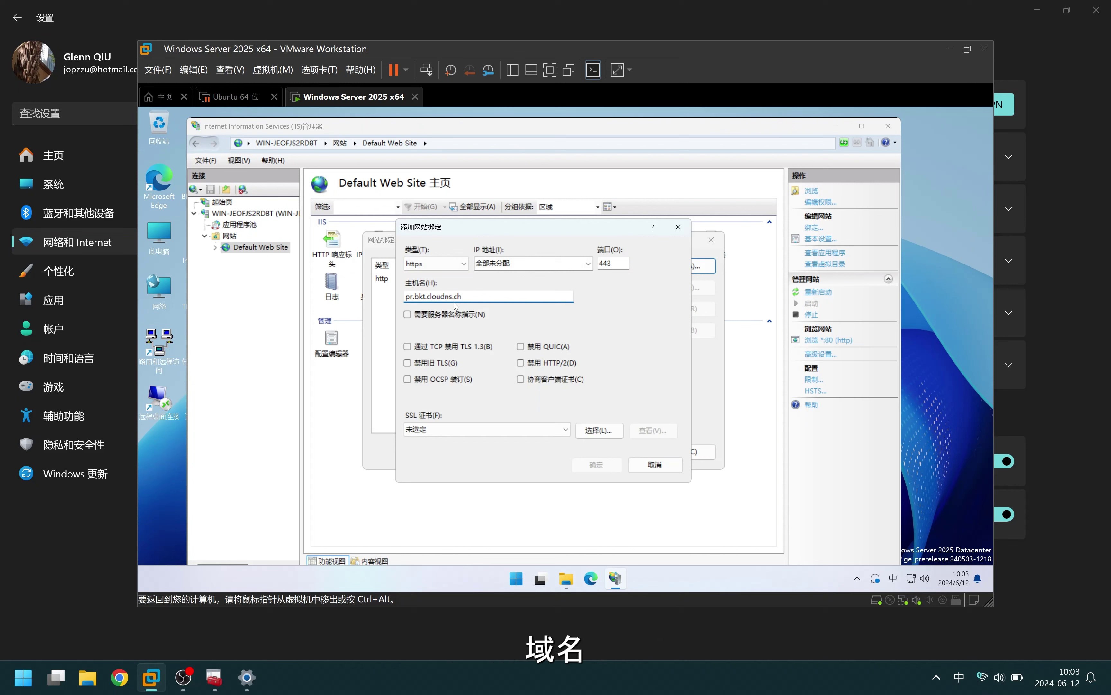
pyautogui.click(445, 322)
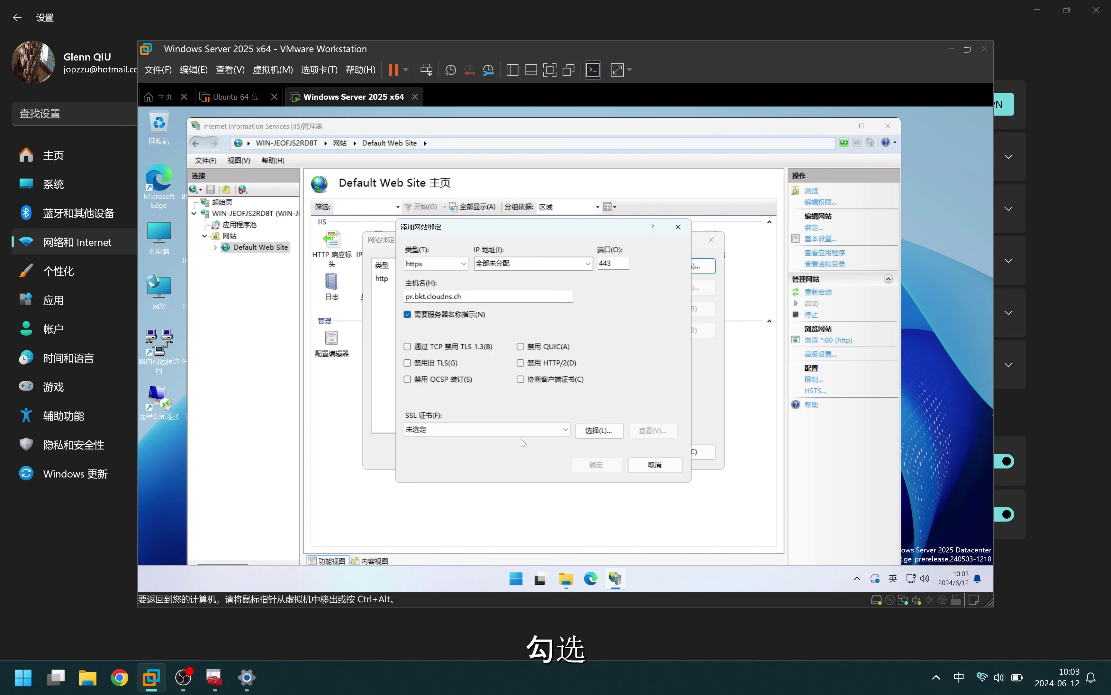
pyautogui.click(521, 429)
pyautogui.click(495, 451)
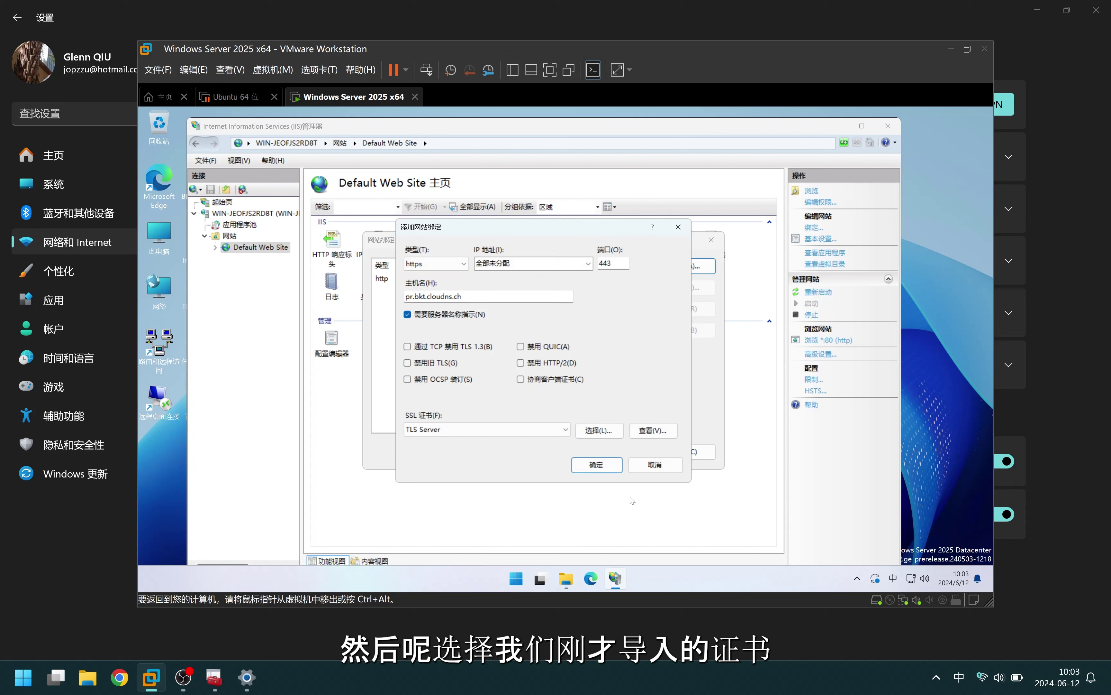
pyautogui.click(592, 470)
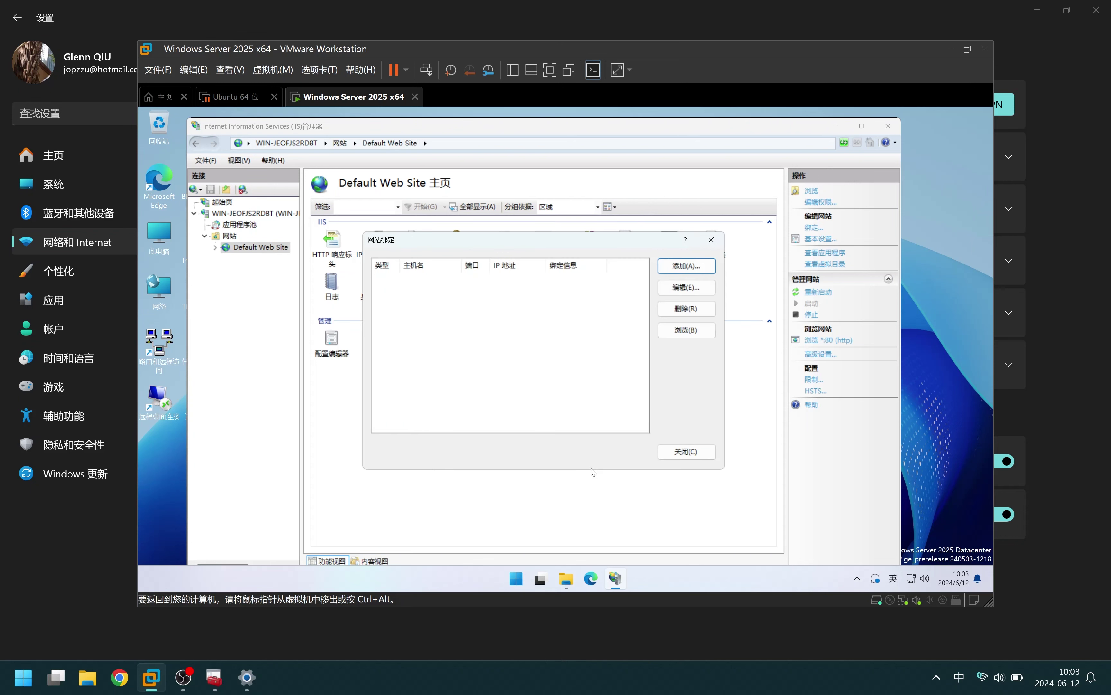
pyautogui.click(686, 453)
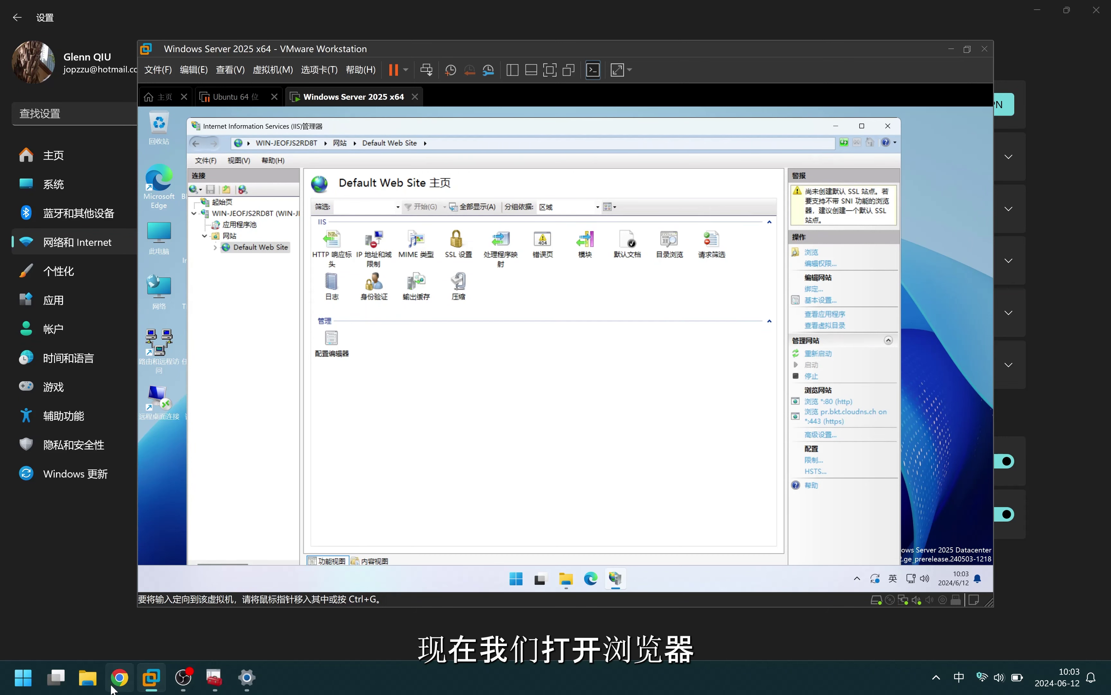
pyautogui.click(119, 677)
pyautogui.write('h')
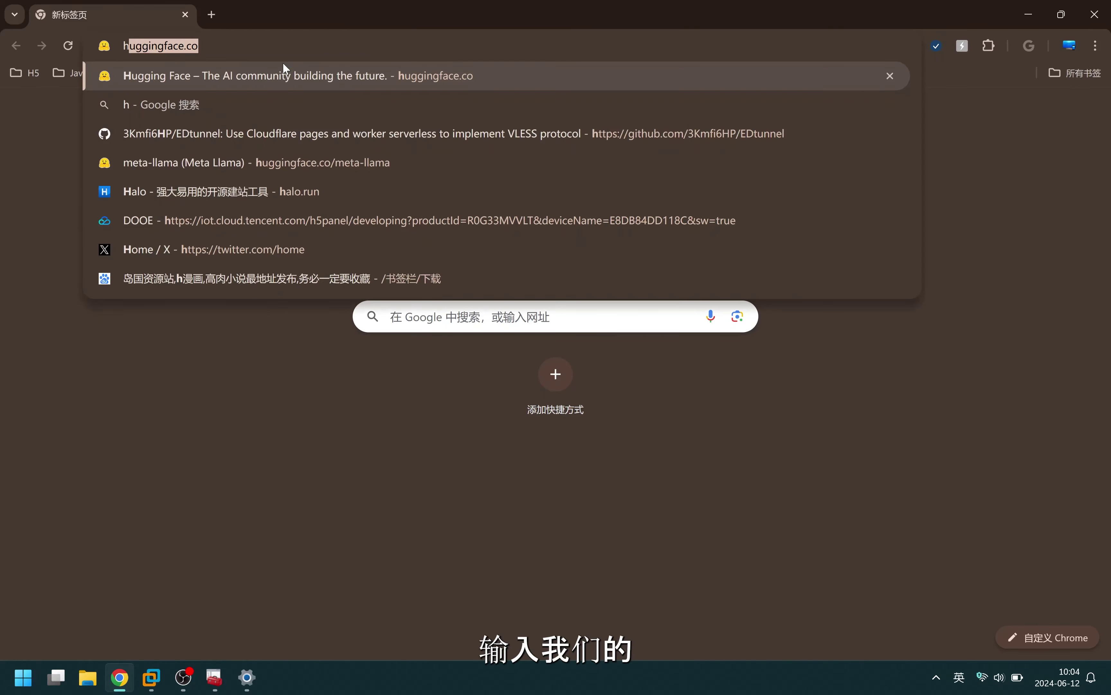
pyautogui.write('ttps://')
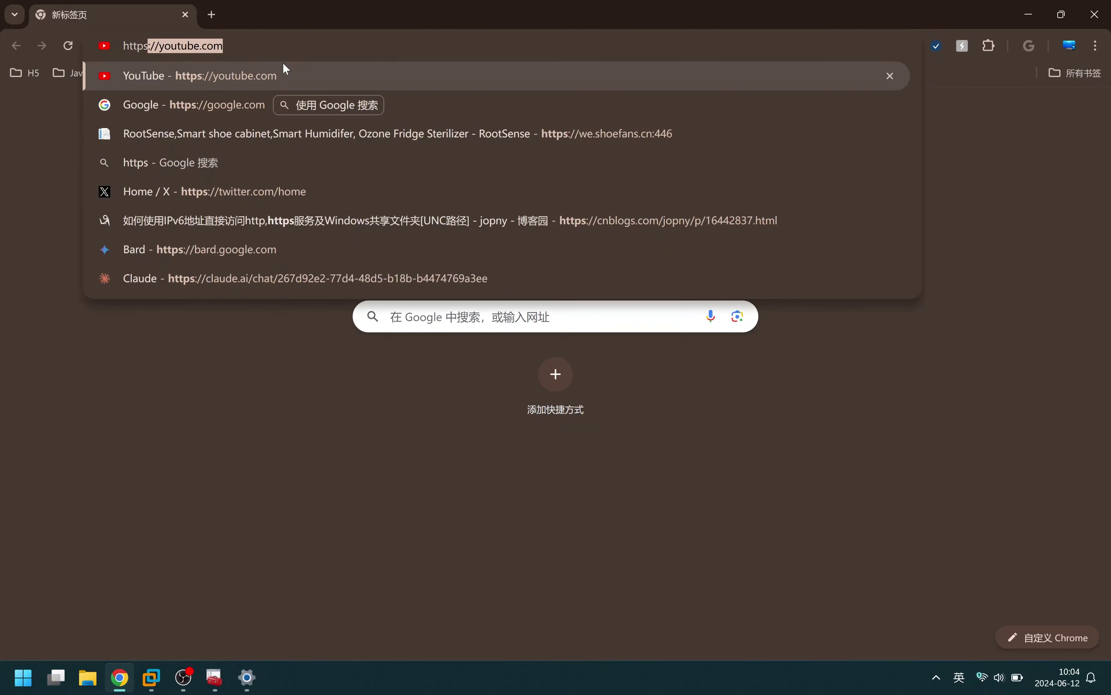
pyautogui.write('pr.bkt.cloudns')
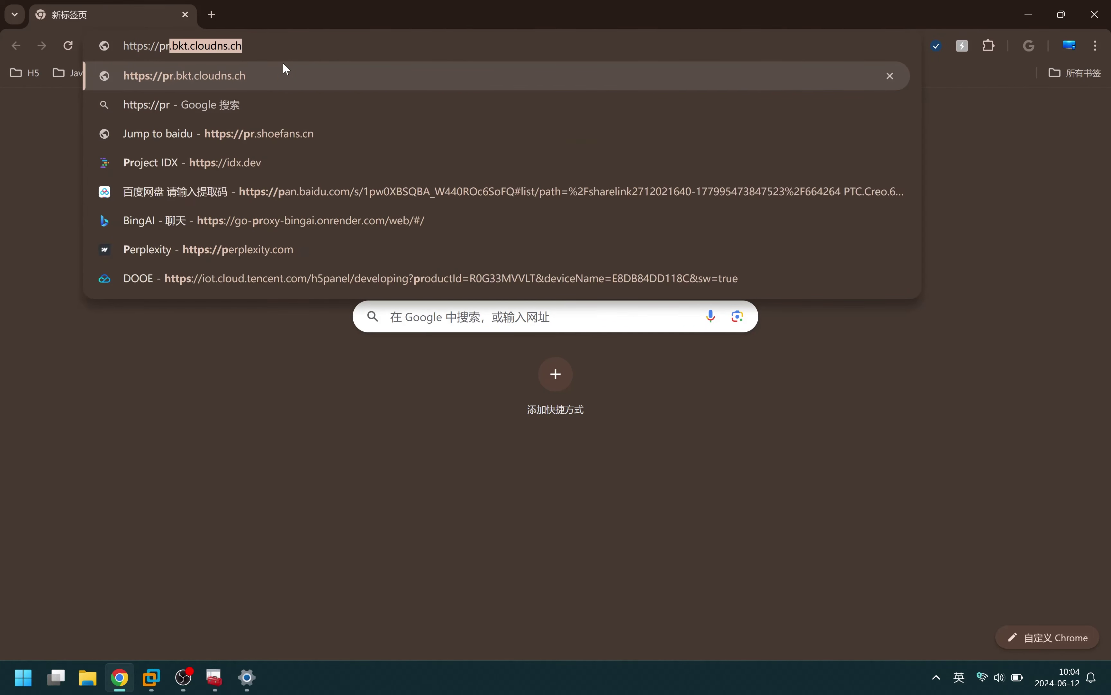
pyautogui.press('Return')
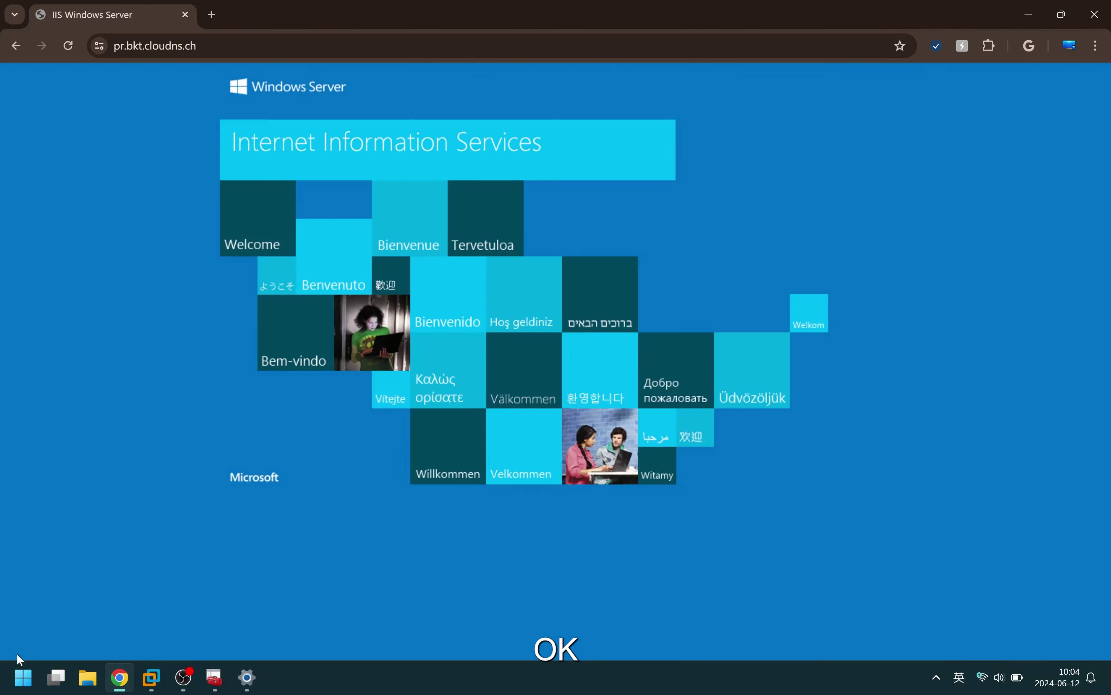
# Inspect the site certificate, confirming issuer BKT1RootCA and viewing its hierarchy details
pyautogui.click(94, 48)
pyautogui.click(200, 116)
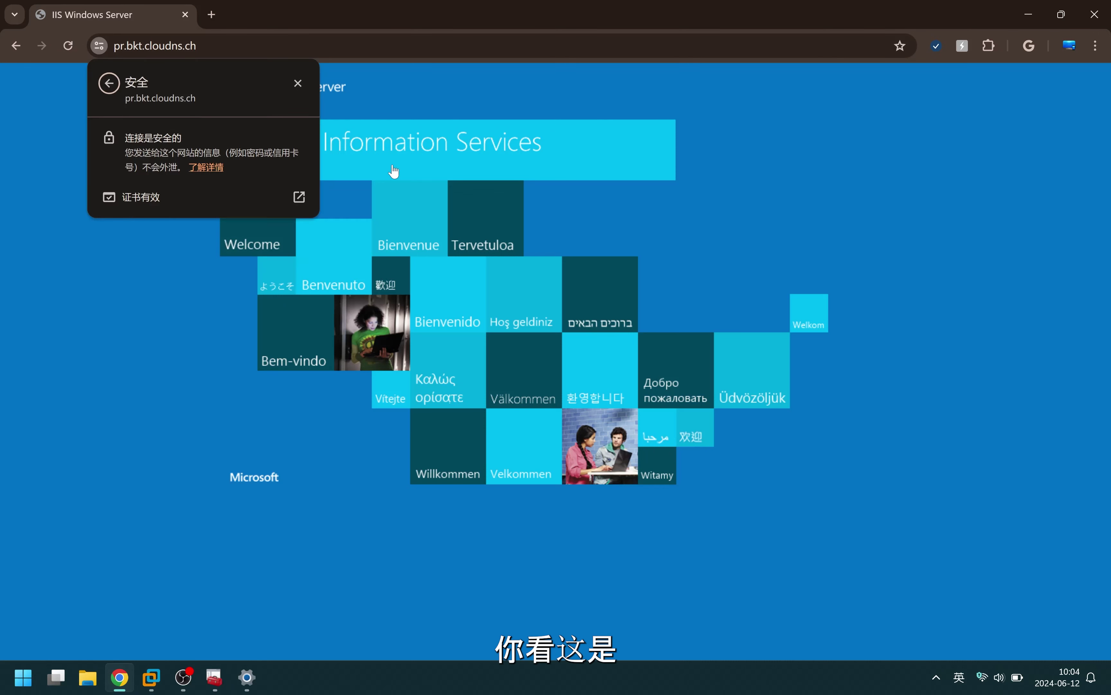
pyautogui.click(202, 196)
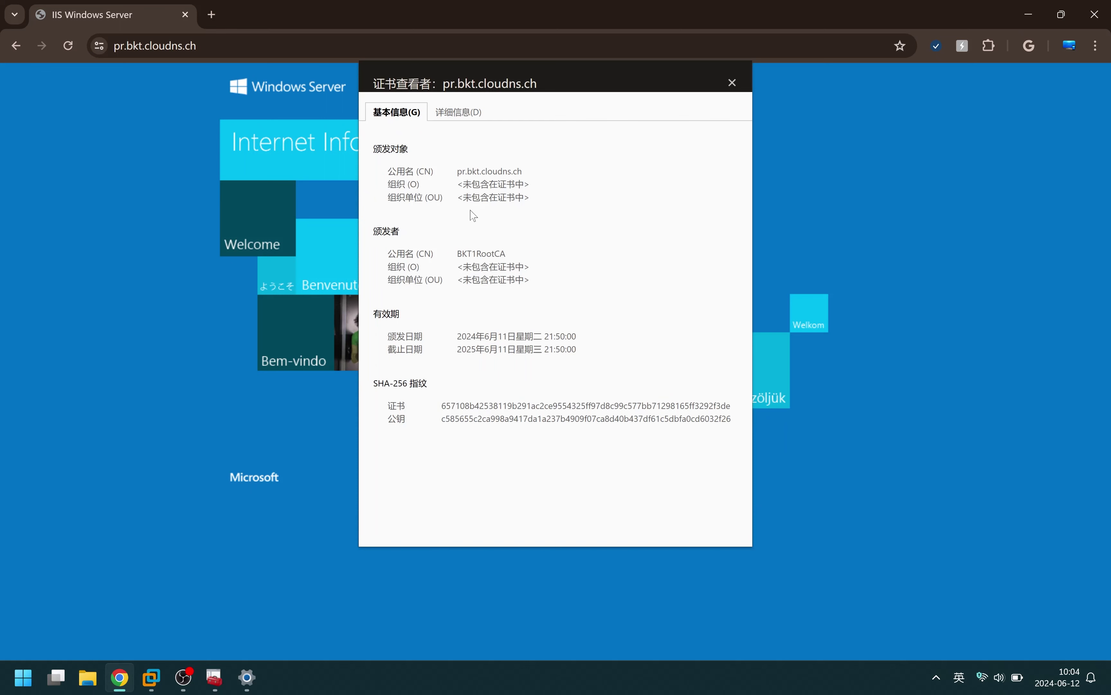
pyautogui.doubleClick(478, 254)
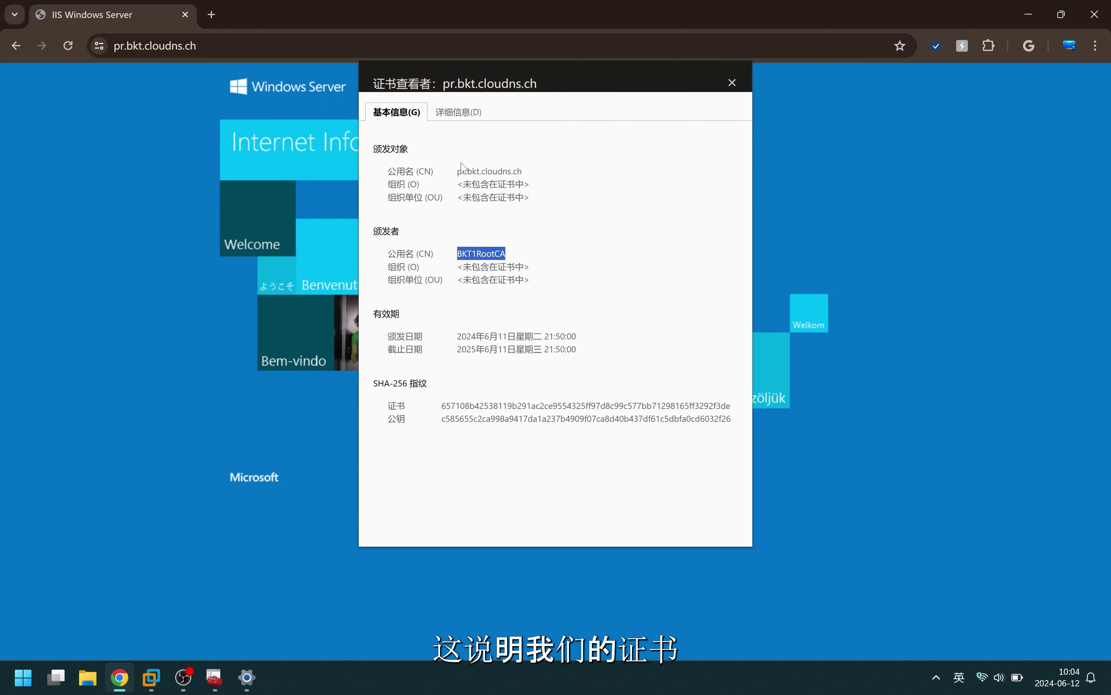
pyautogui.click(482, 263)
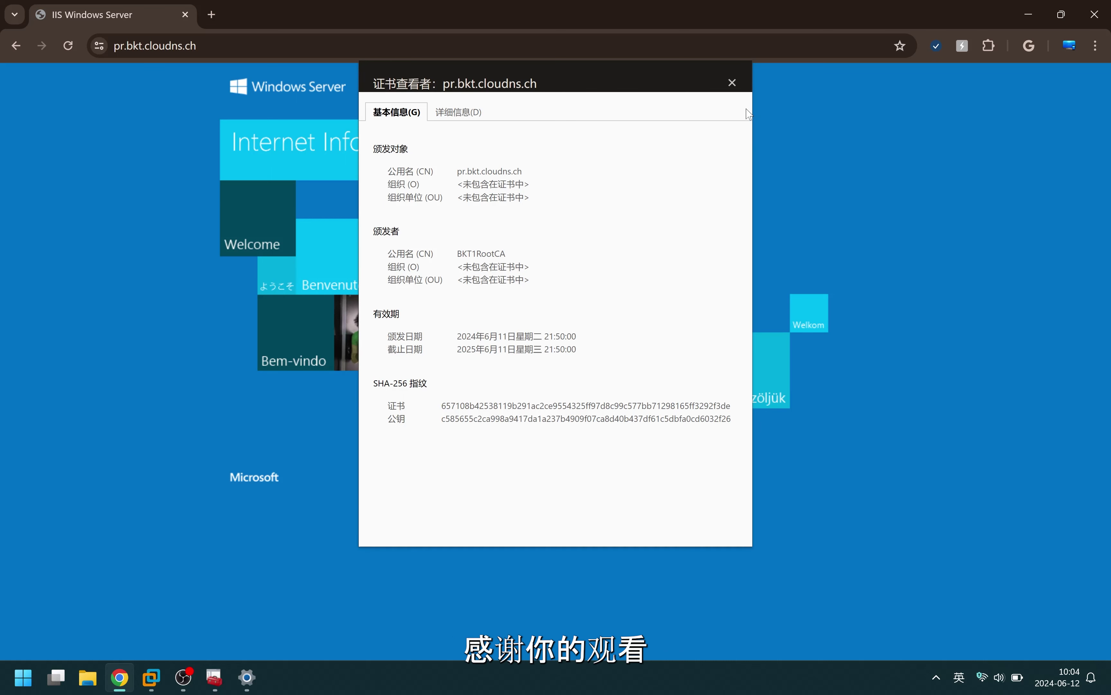
pyautogui.click(468, 115)
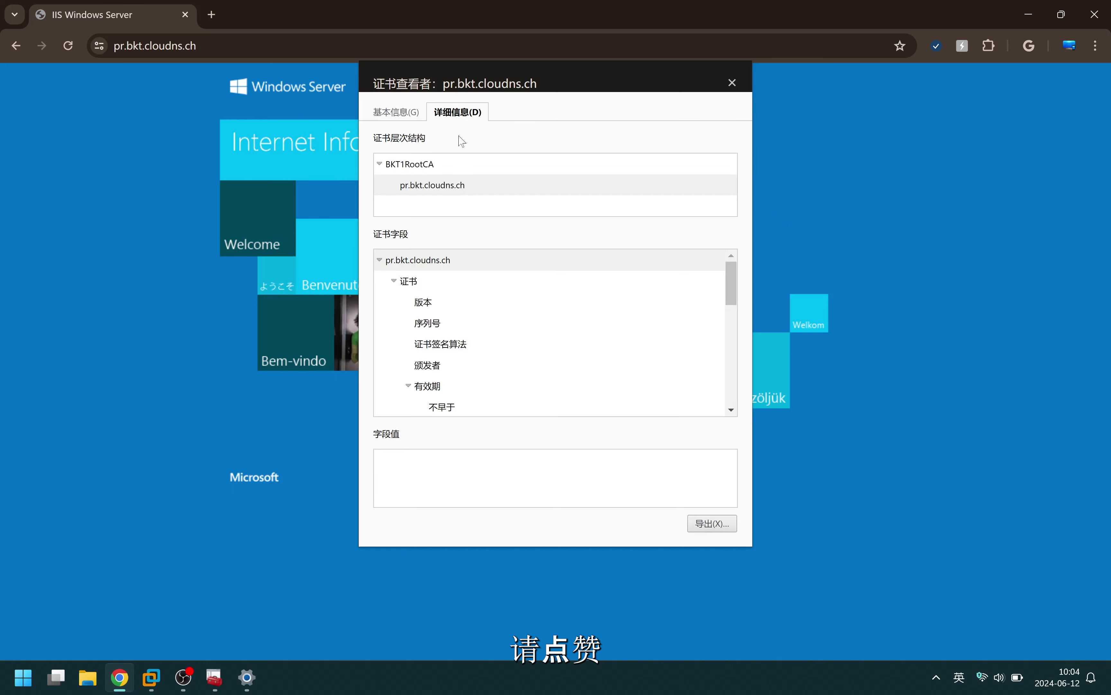
pyautogui.click(416, 186)
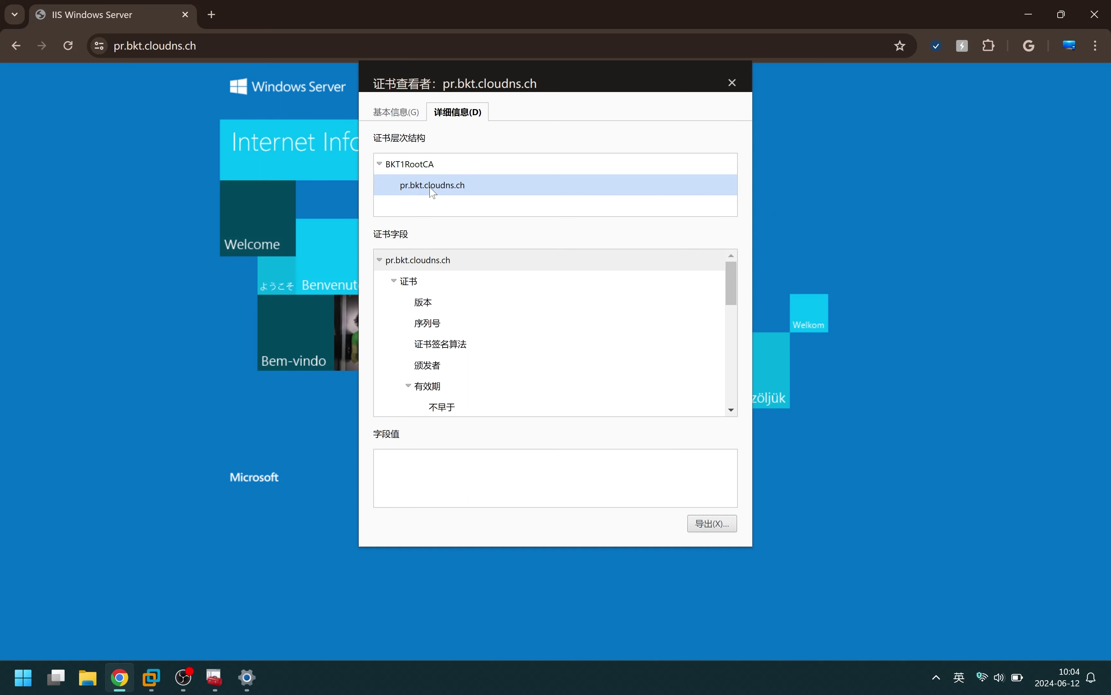
pyautogui.click(406, 171)
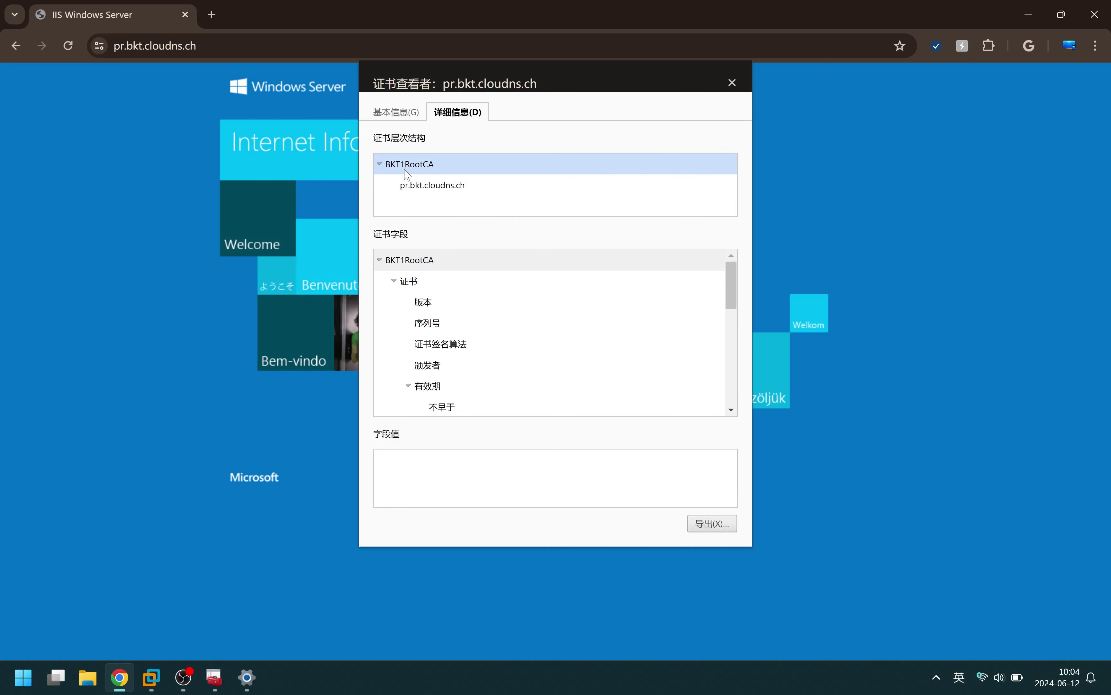